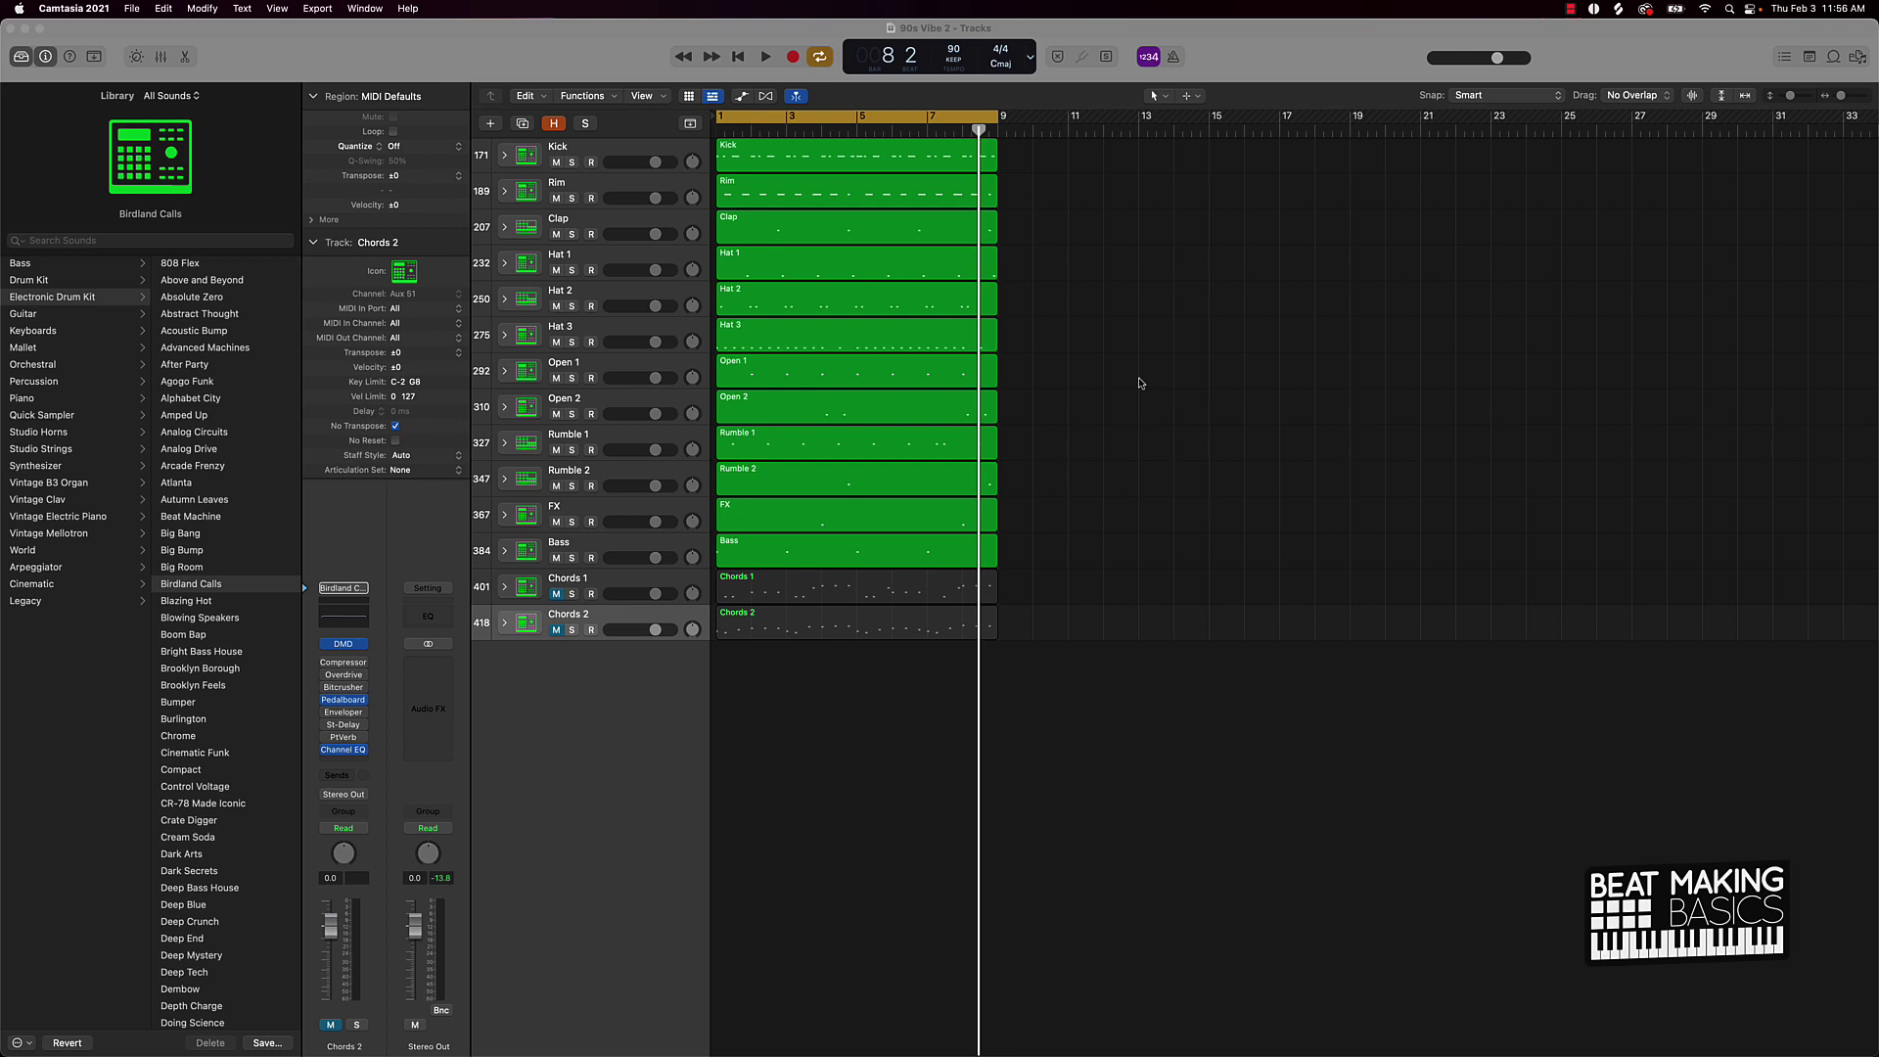
Step: Play the beat from the start, unmute the Chords 1 track during playback, and return the playhead to bar 1
click(1140, 383)
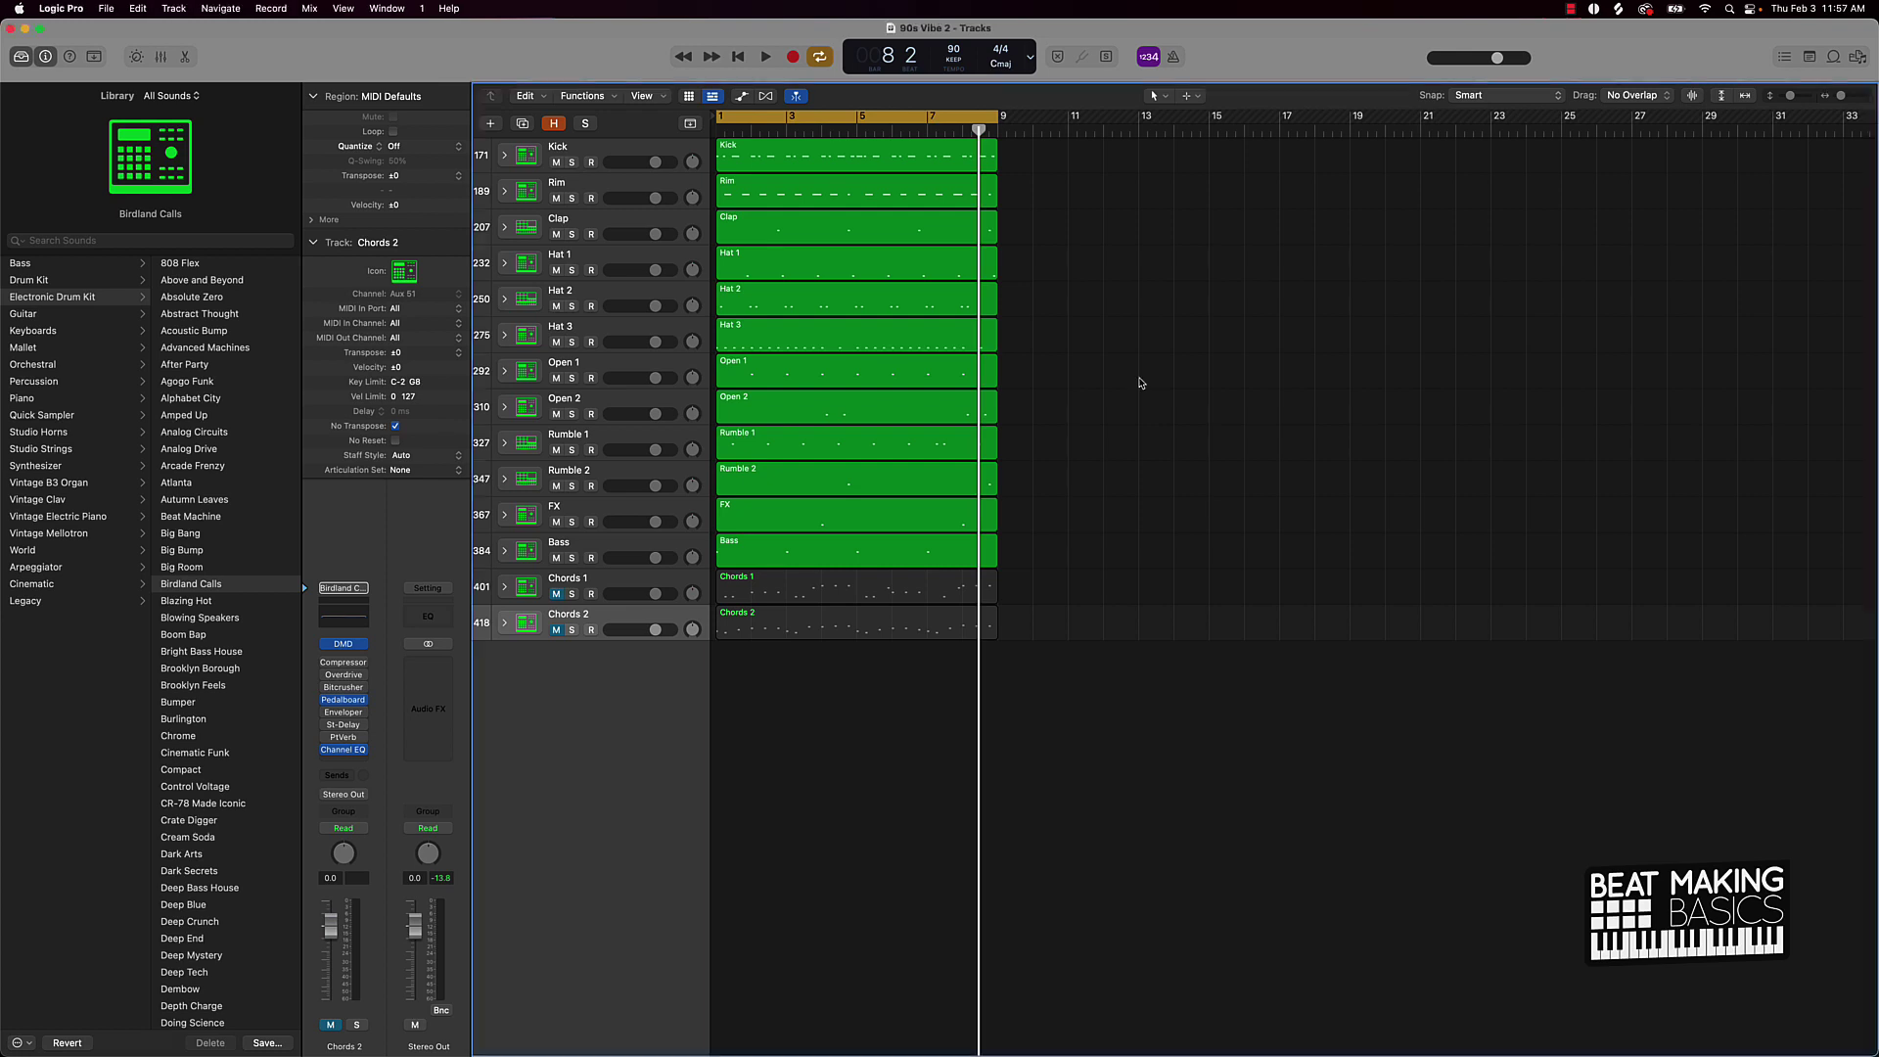
key(Return)
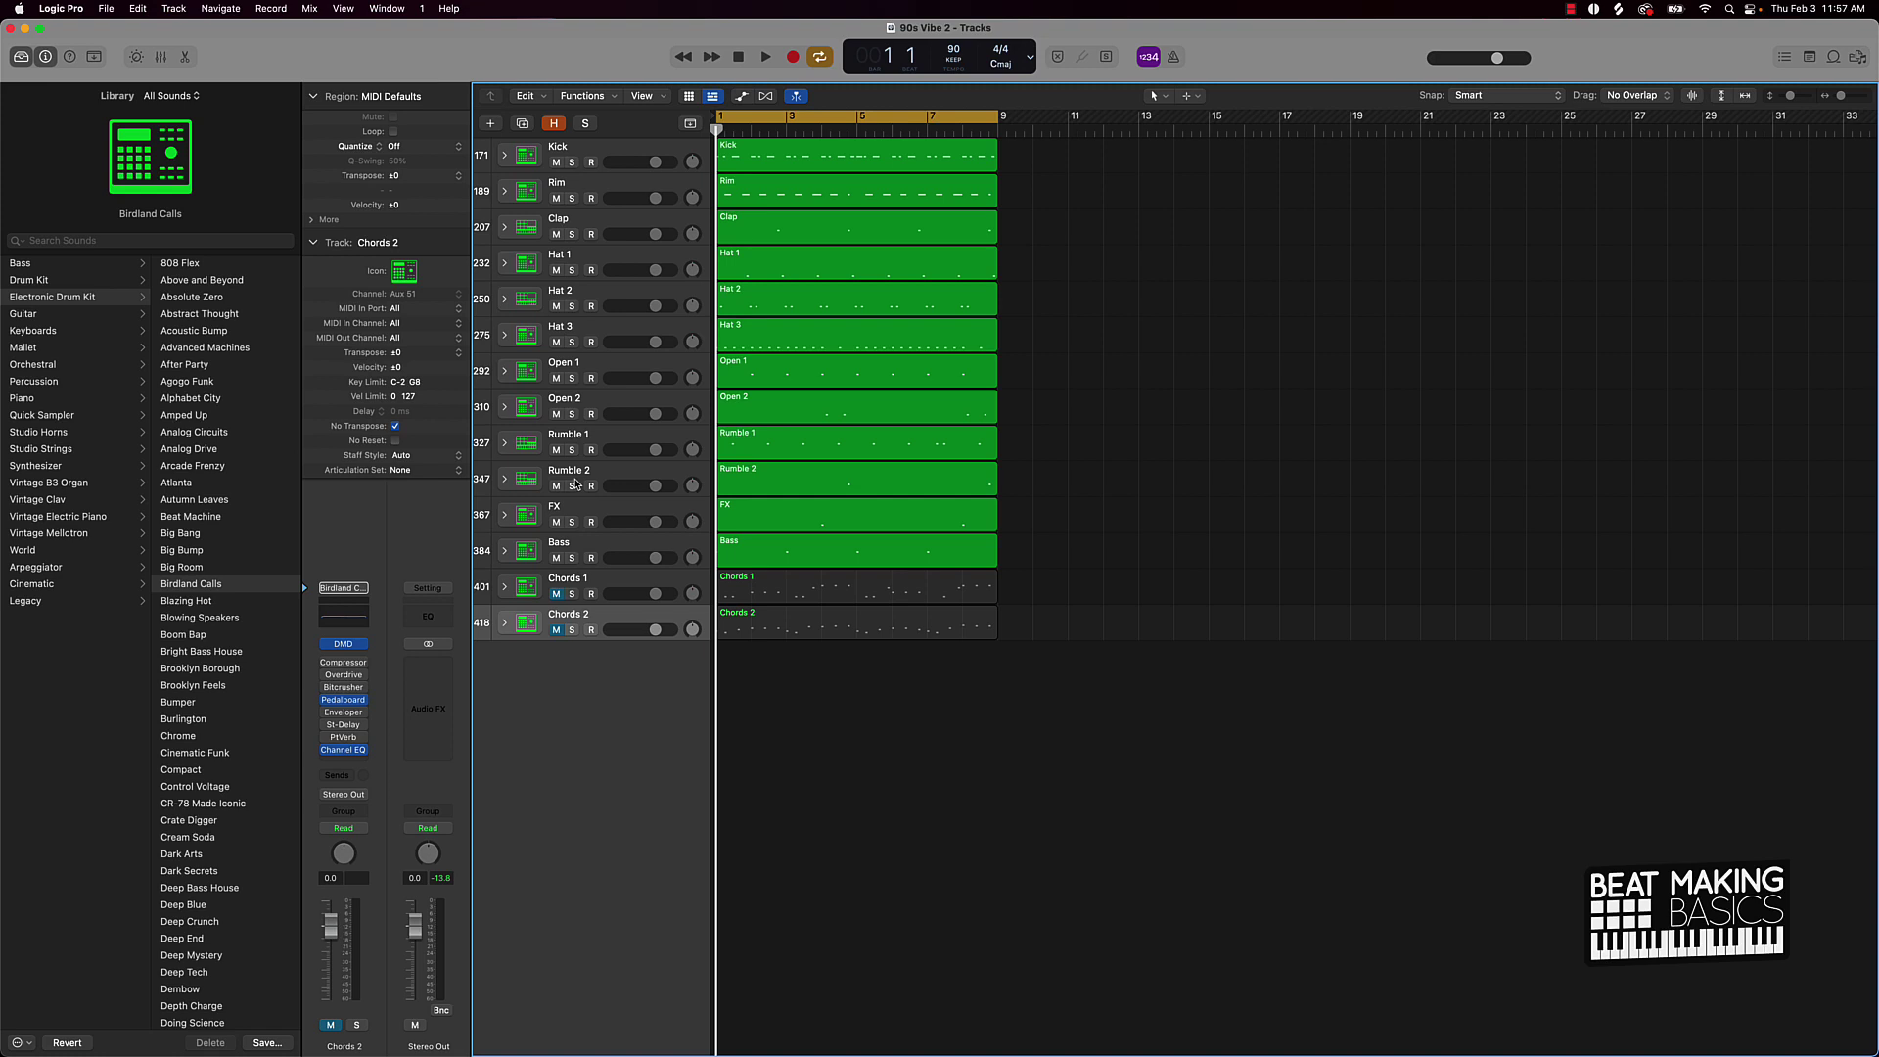
key(space)
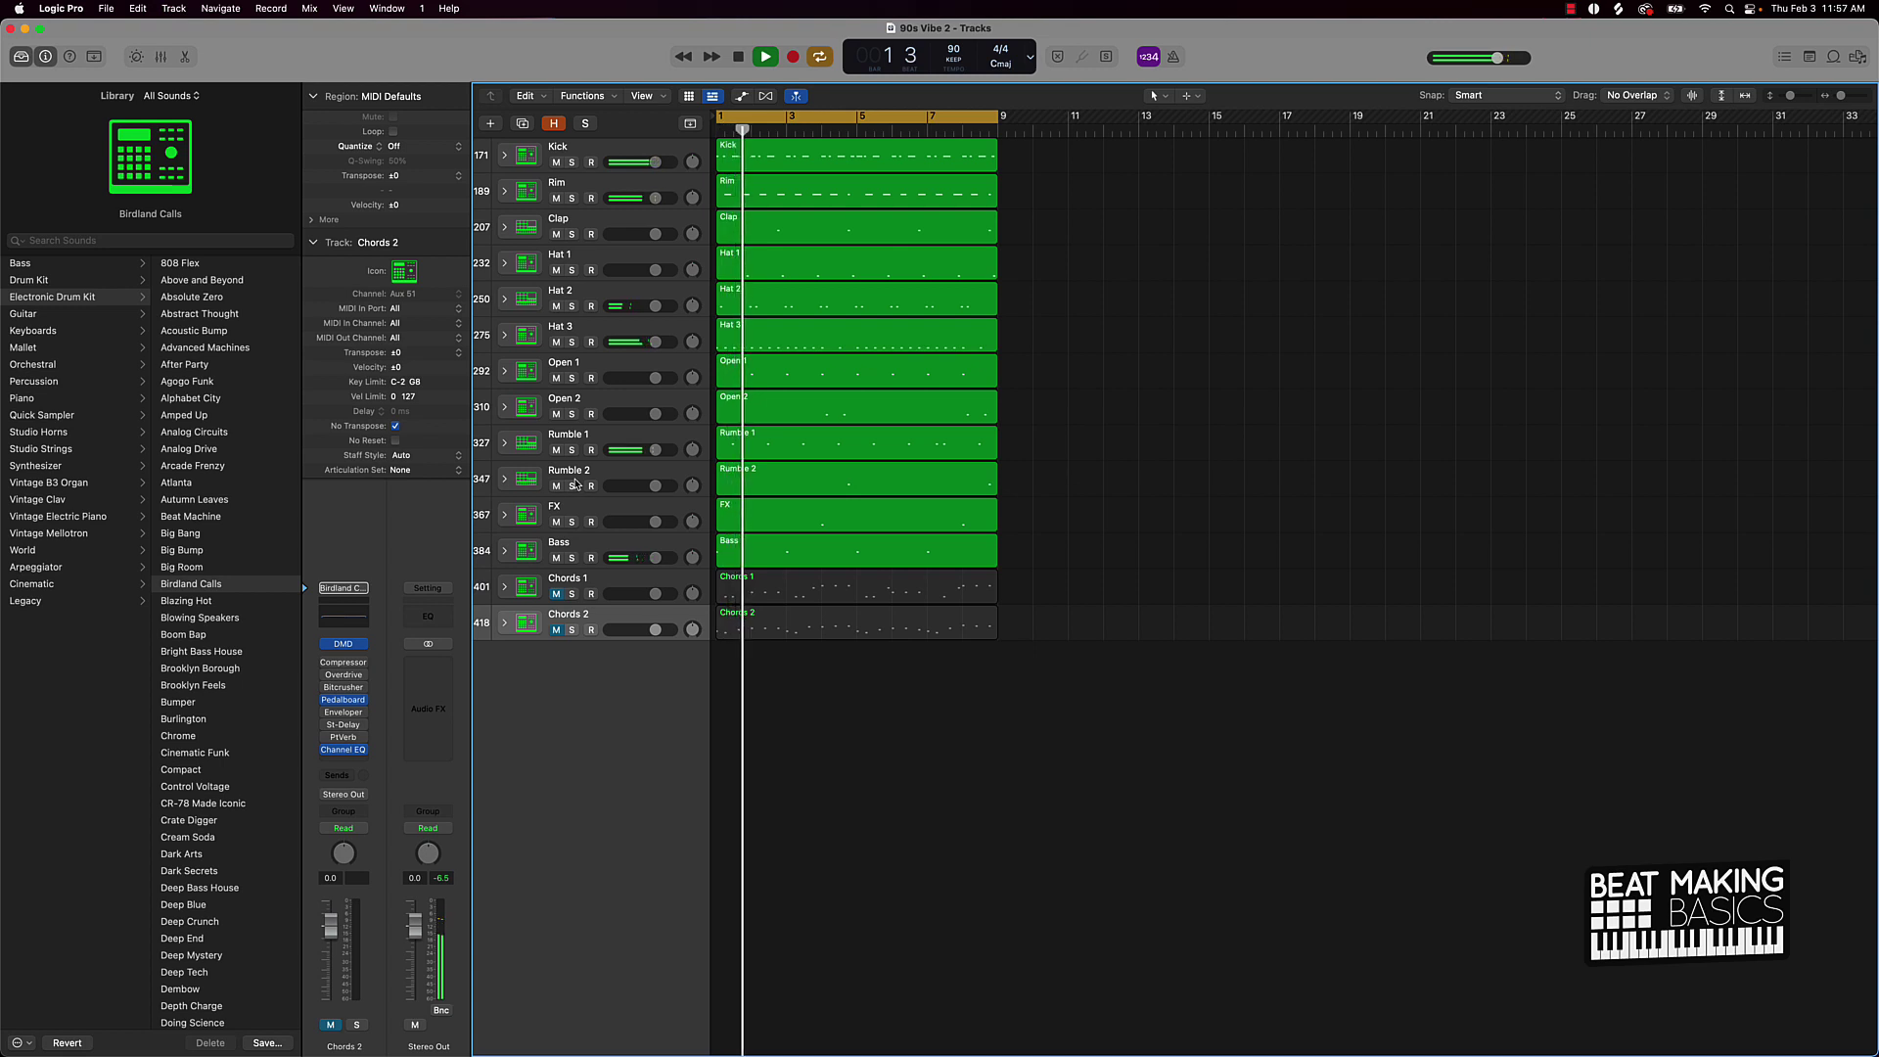
click(557, 594)
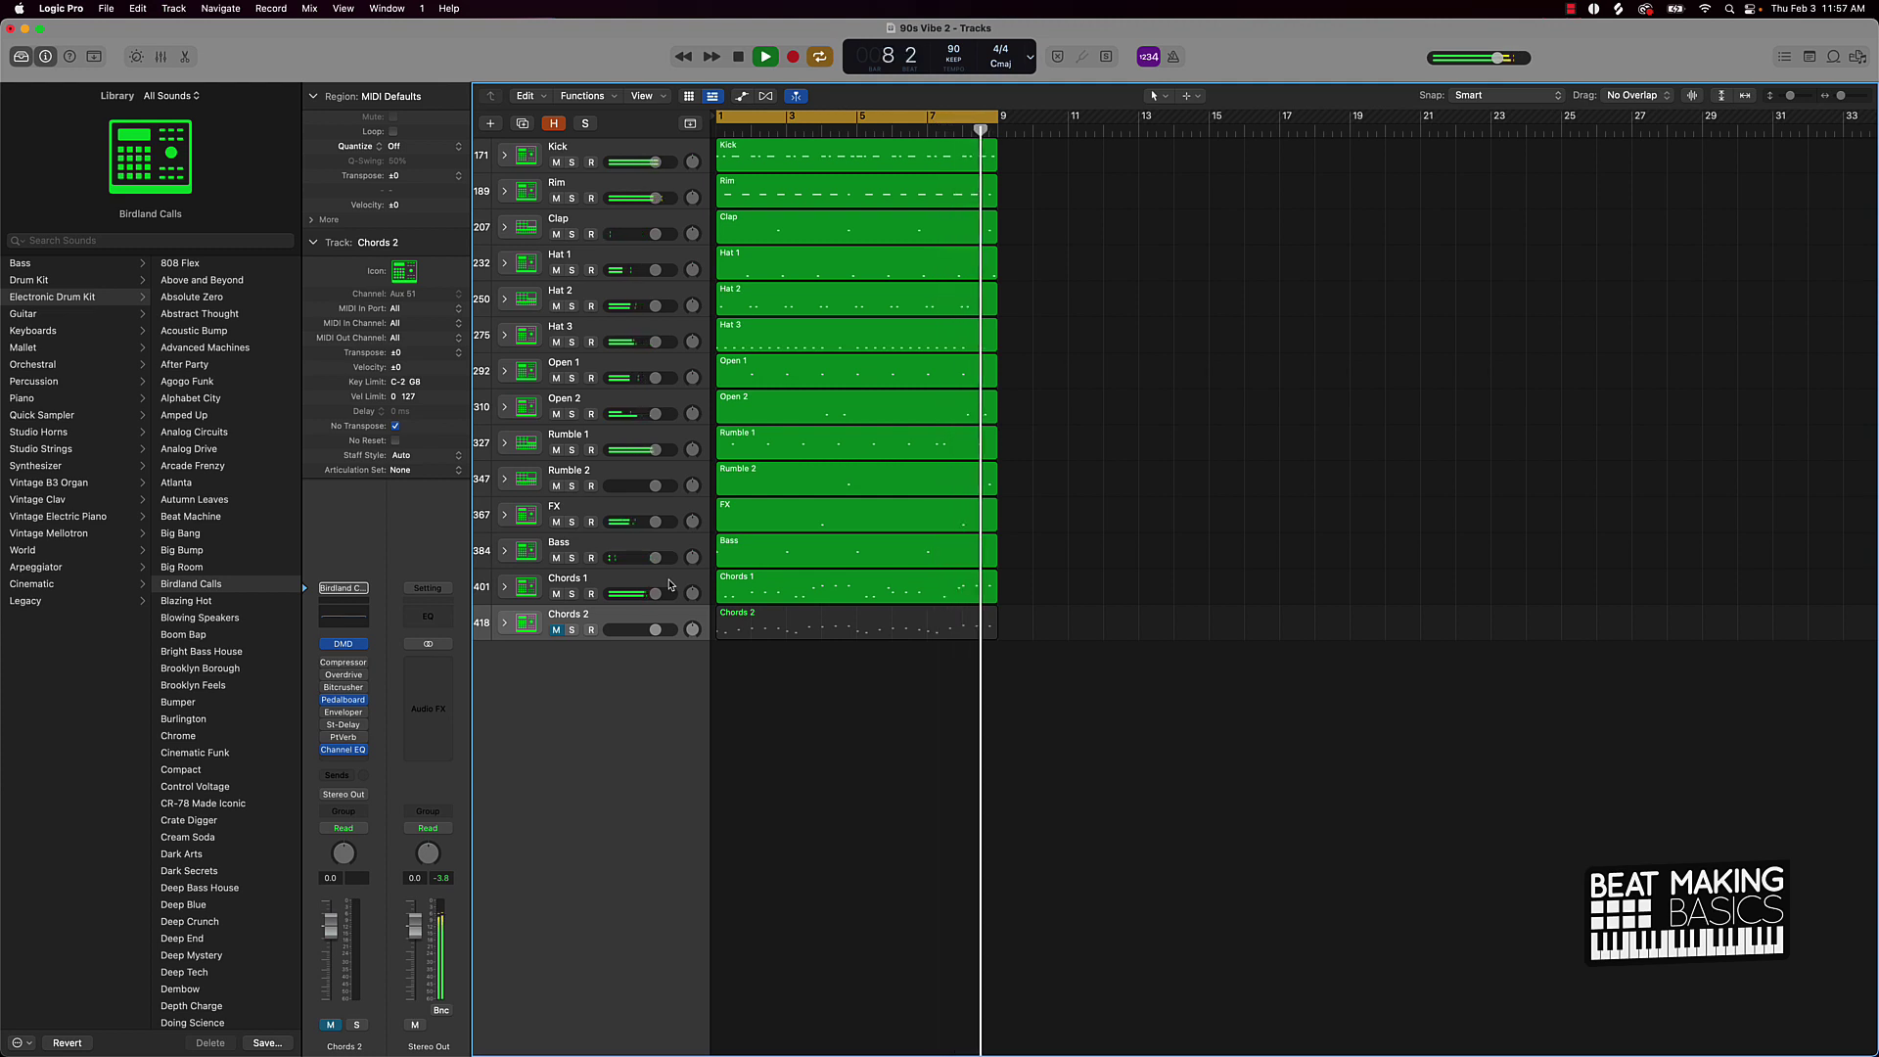
key(space)
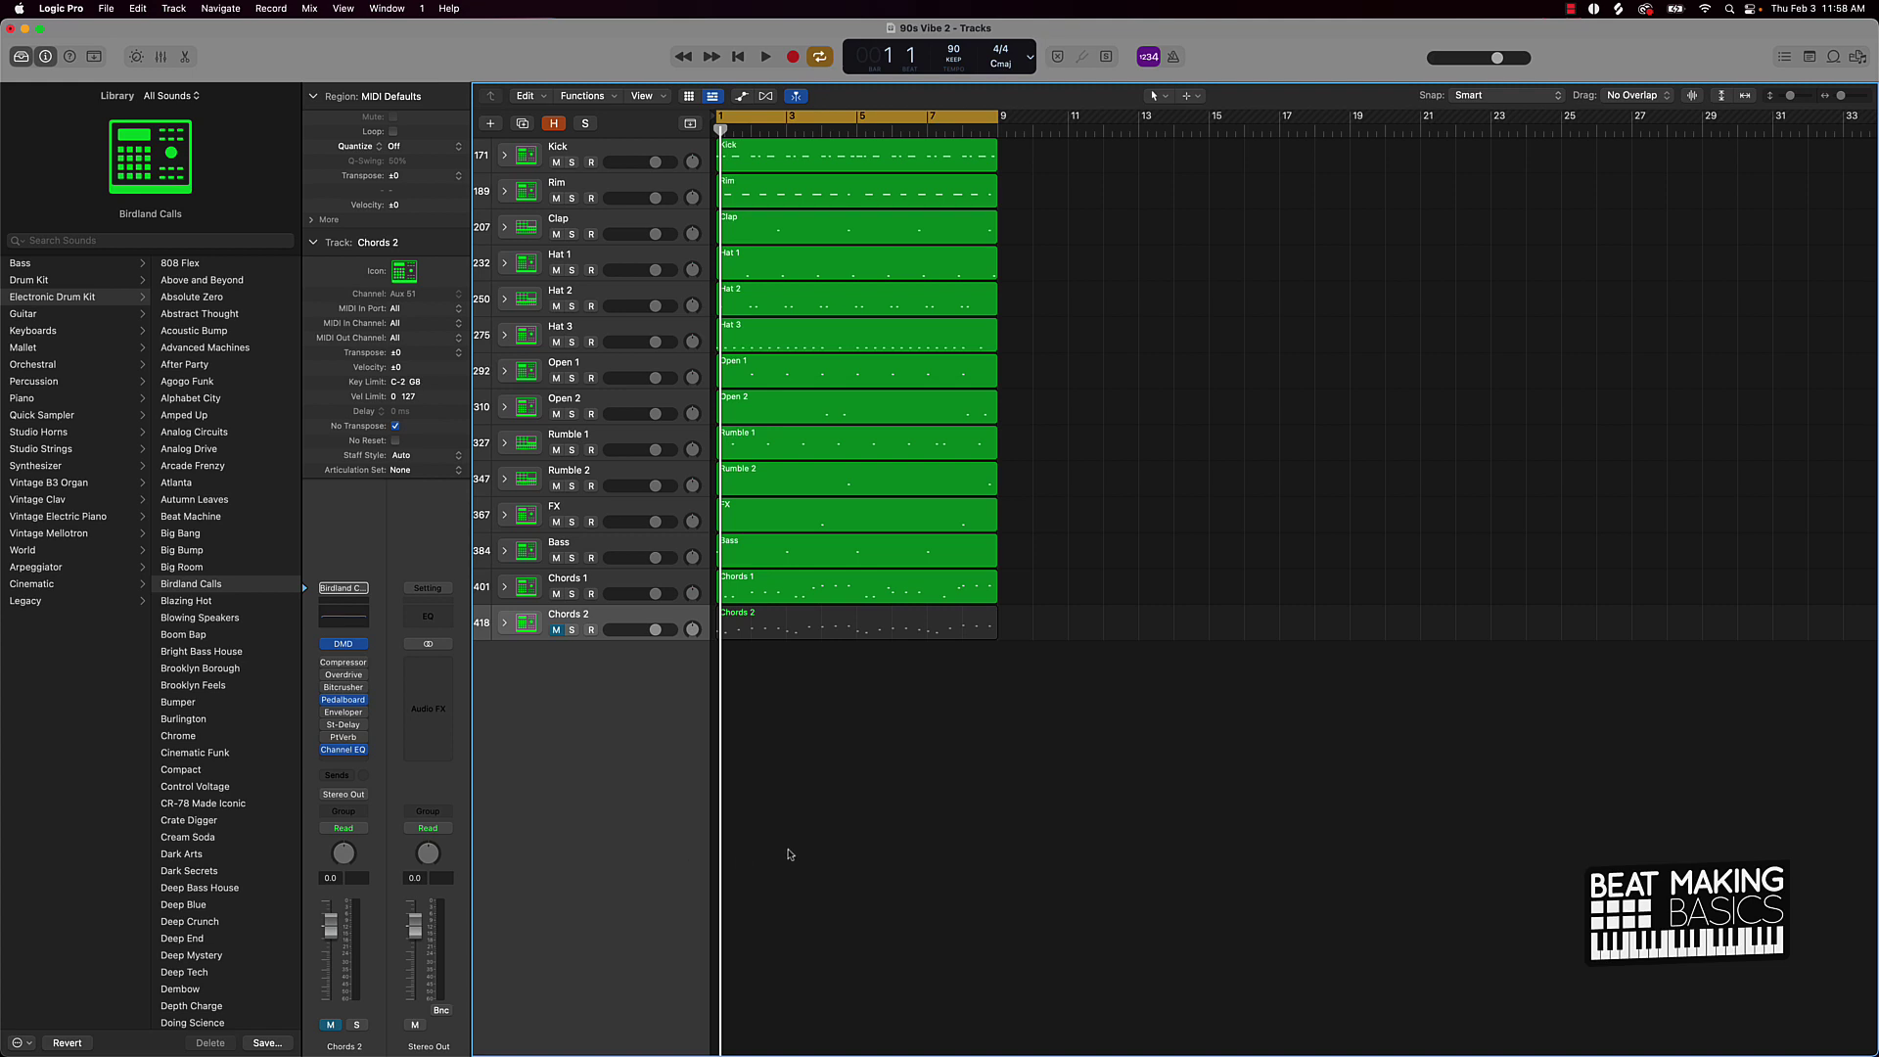
key(Return)
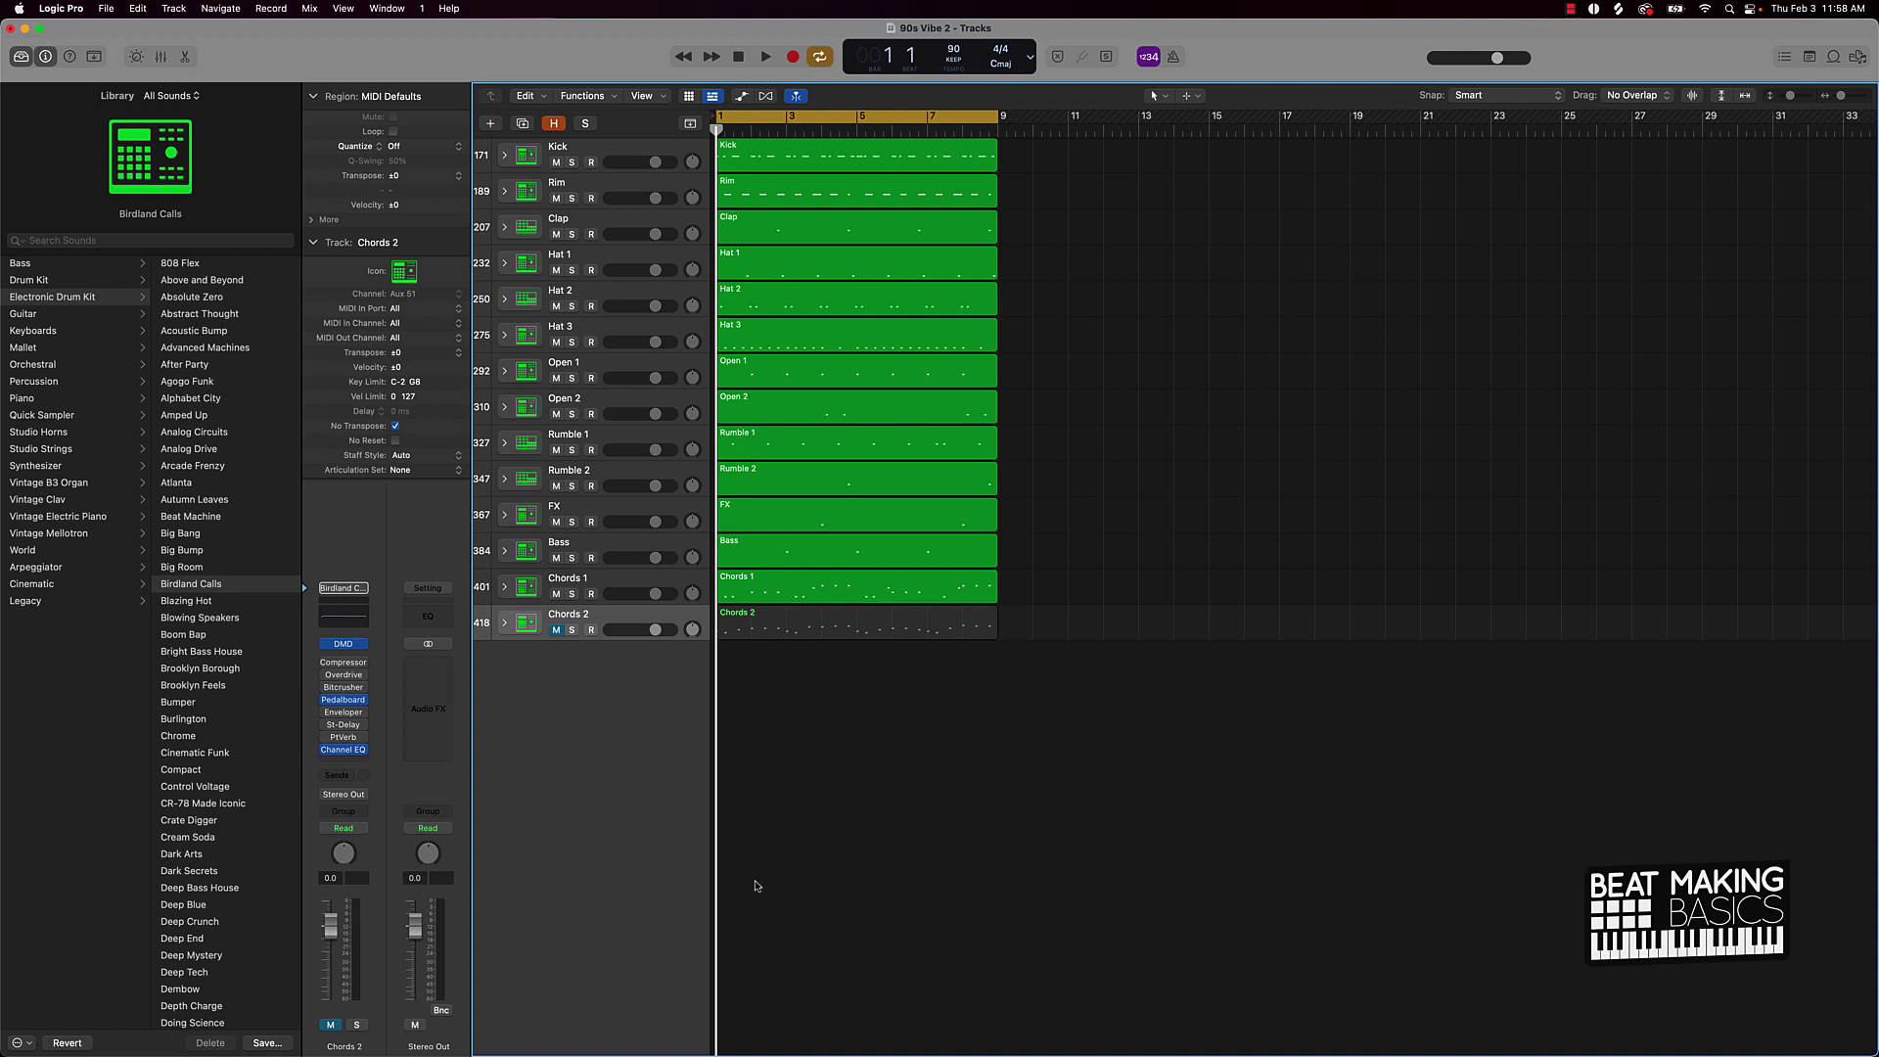
Step: Solo the Chords 1 track, play it on its own, and select it so its channel strip shows
click(573, 163)
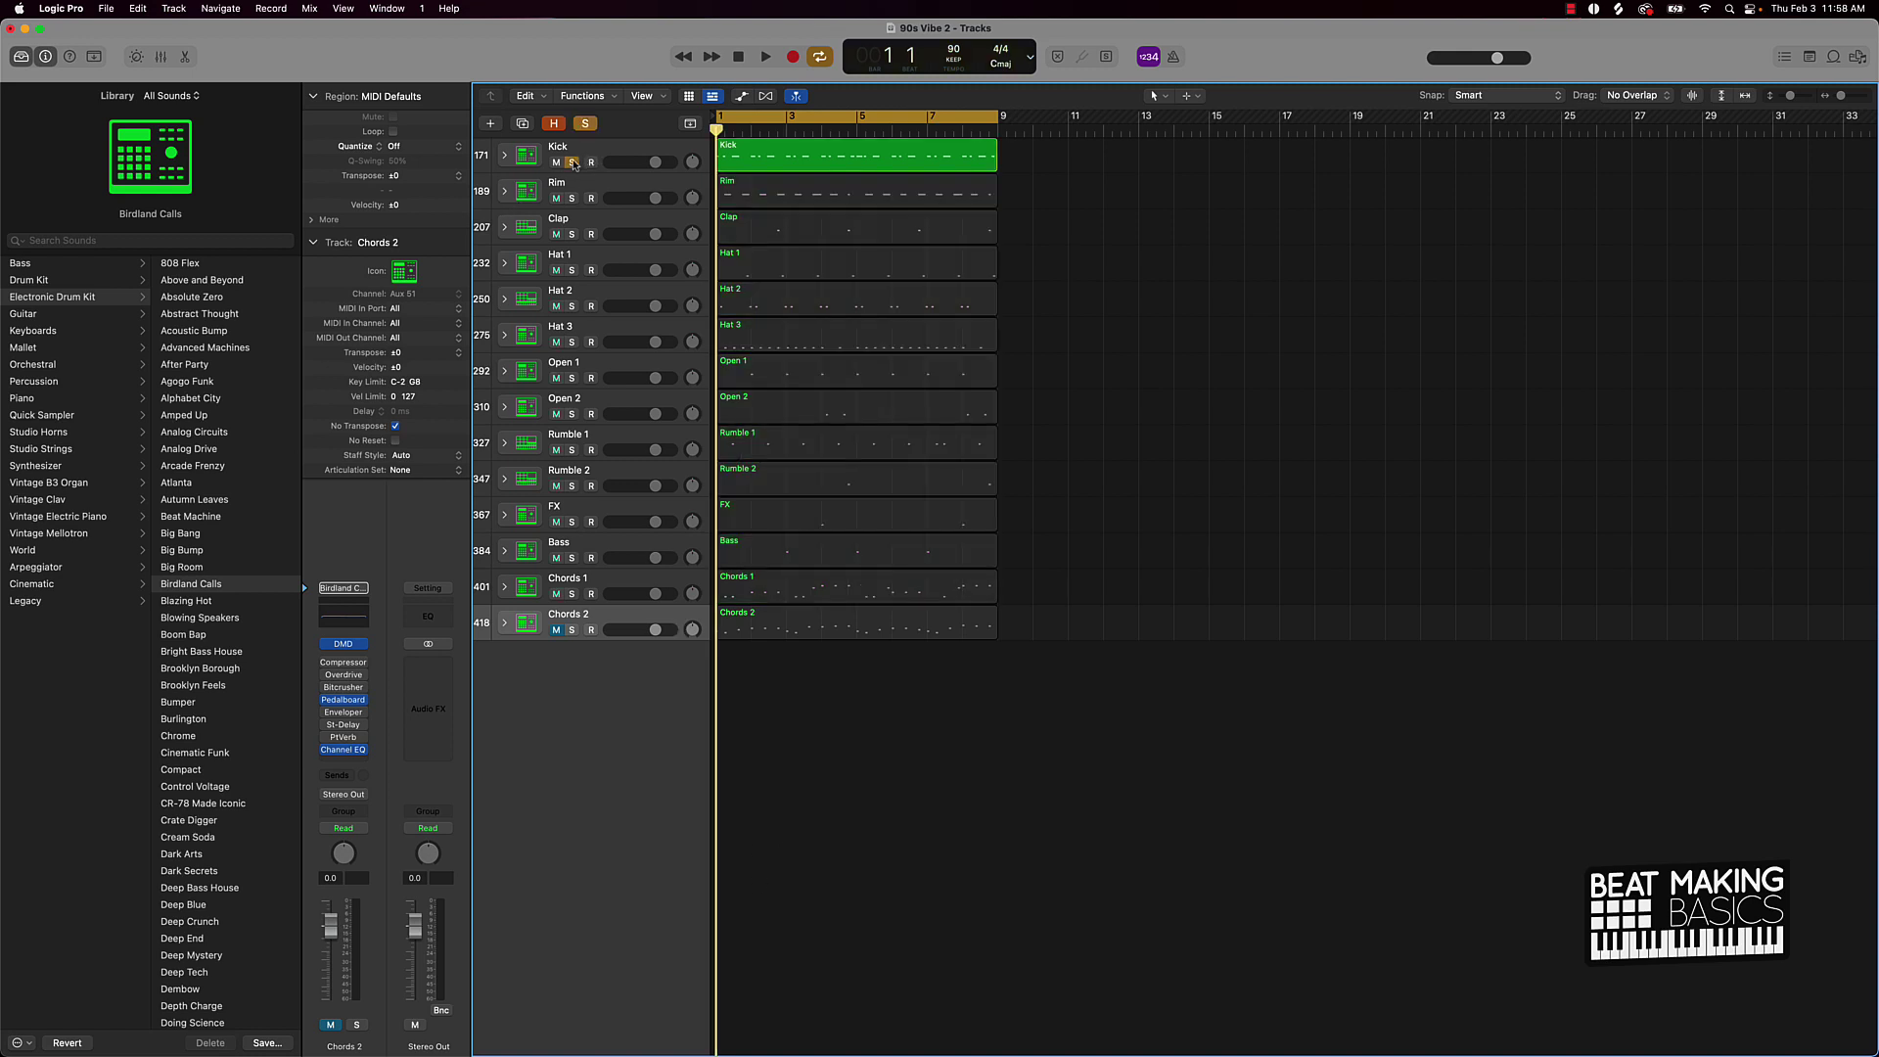
click(574, 162)
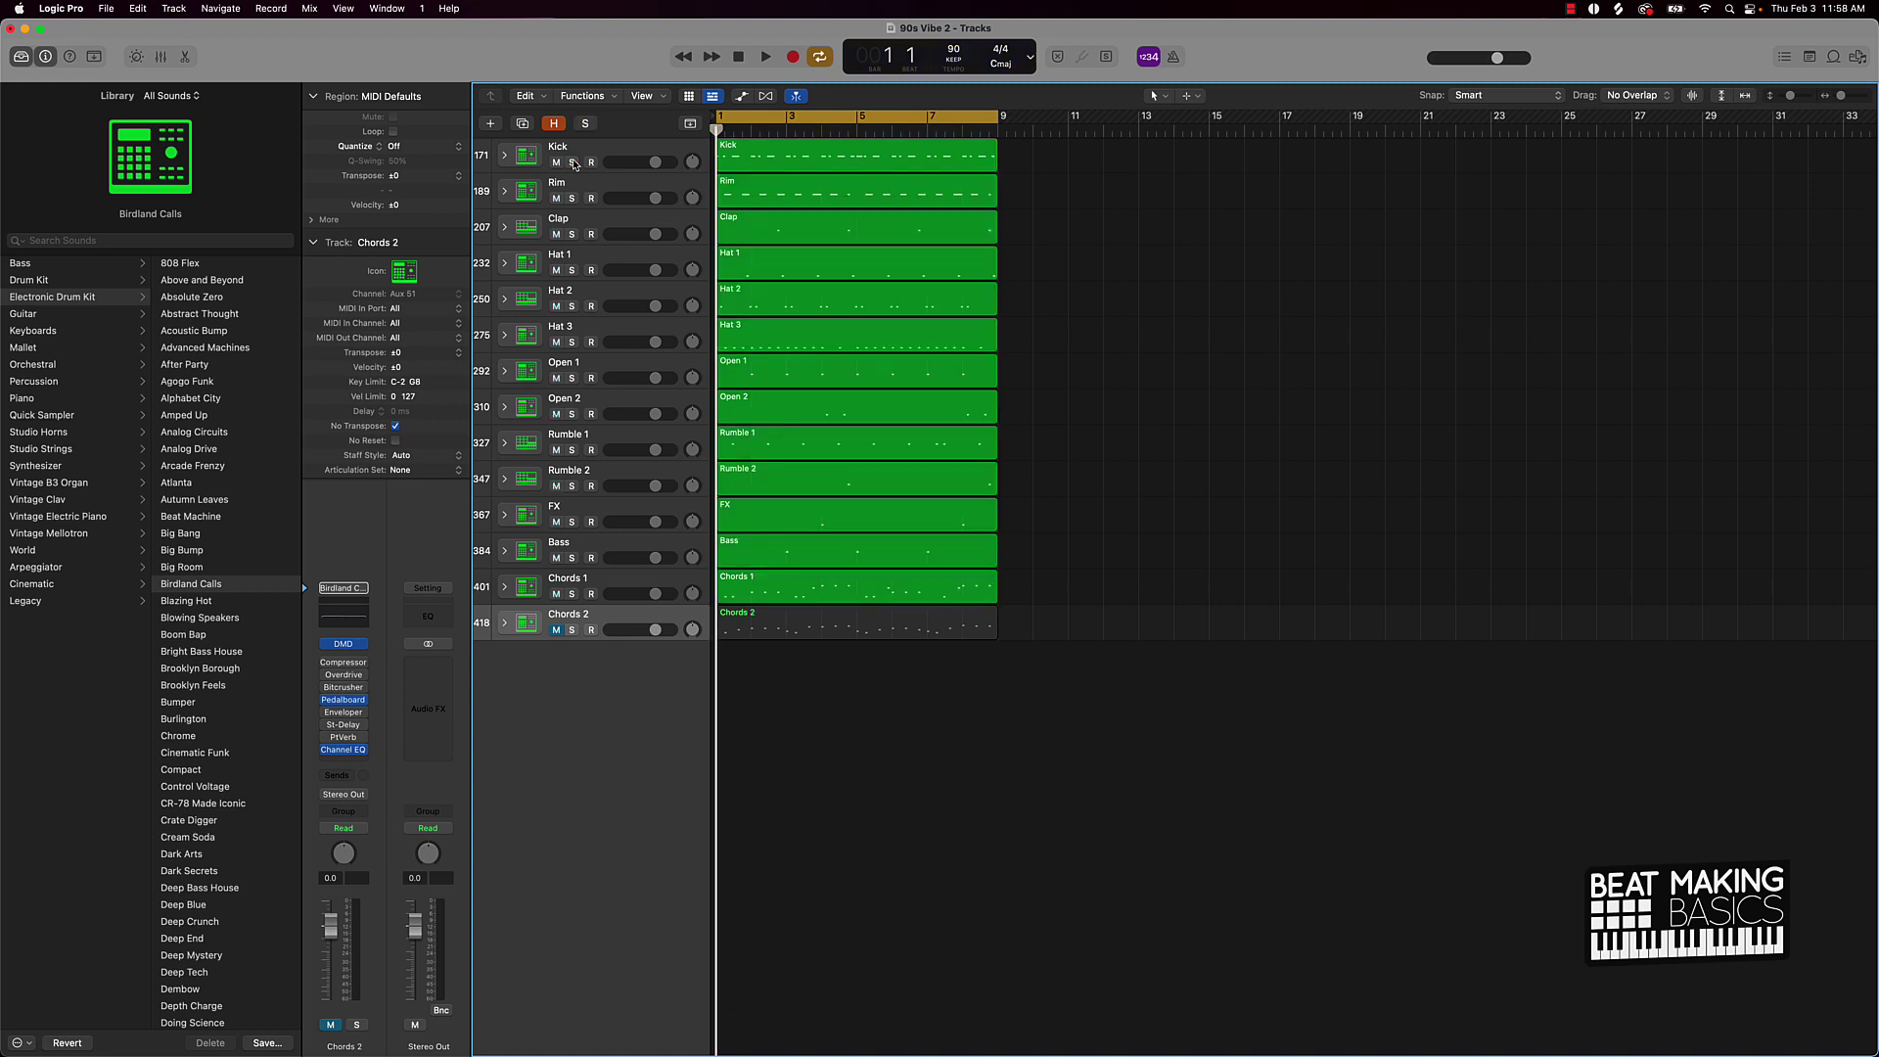
click(573, 594)
key(space)
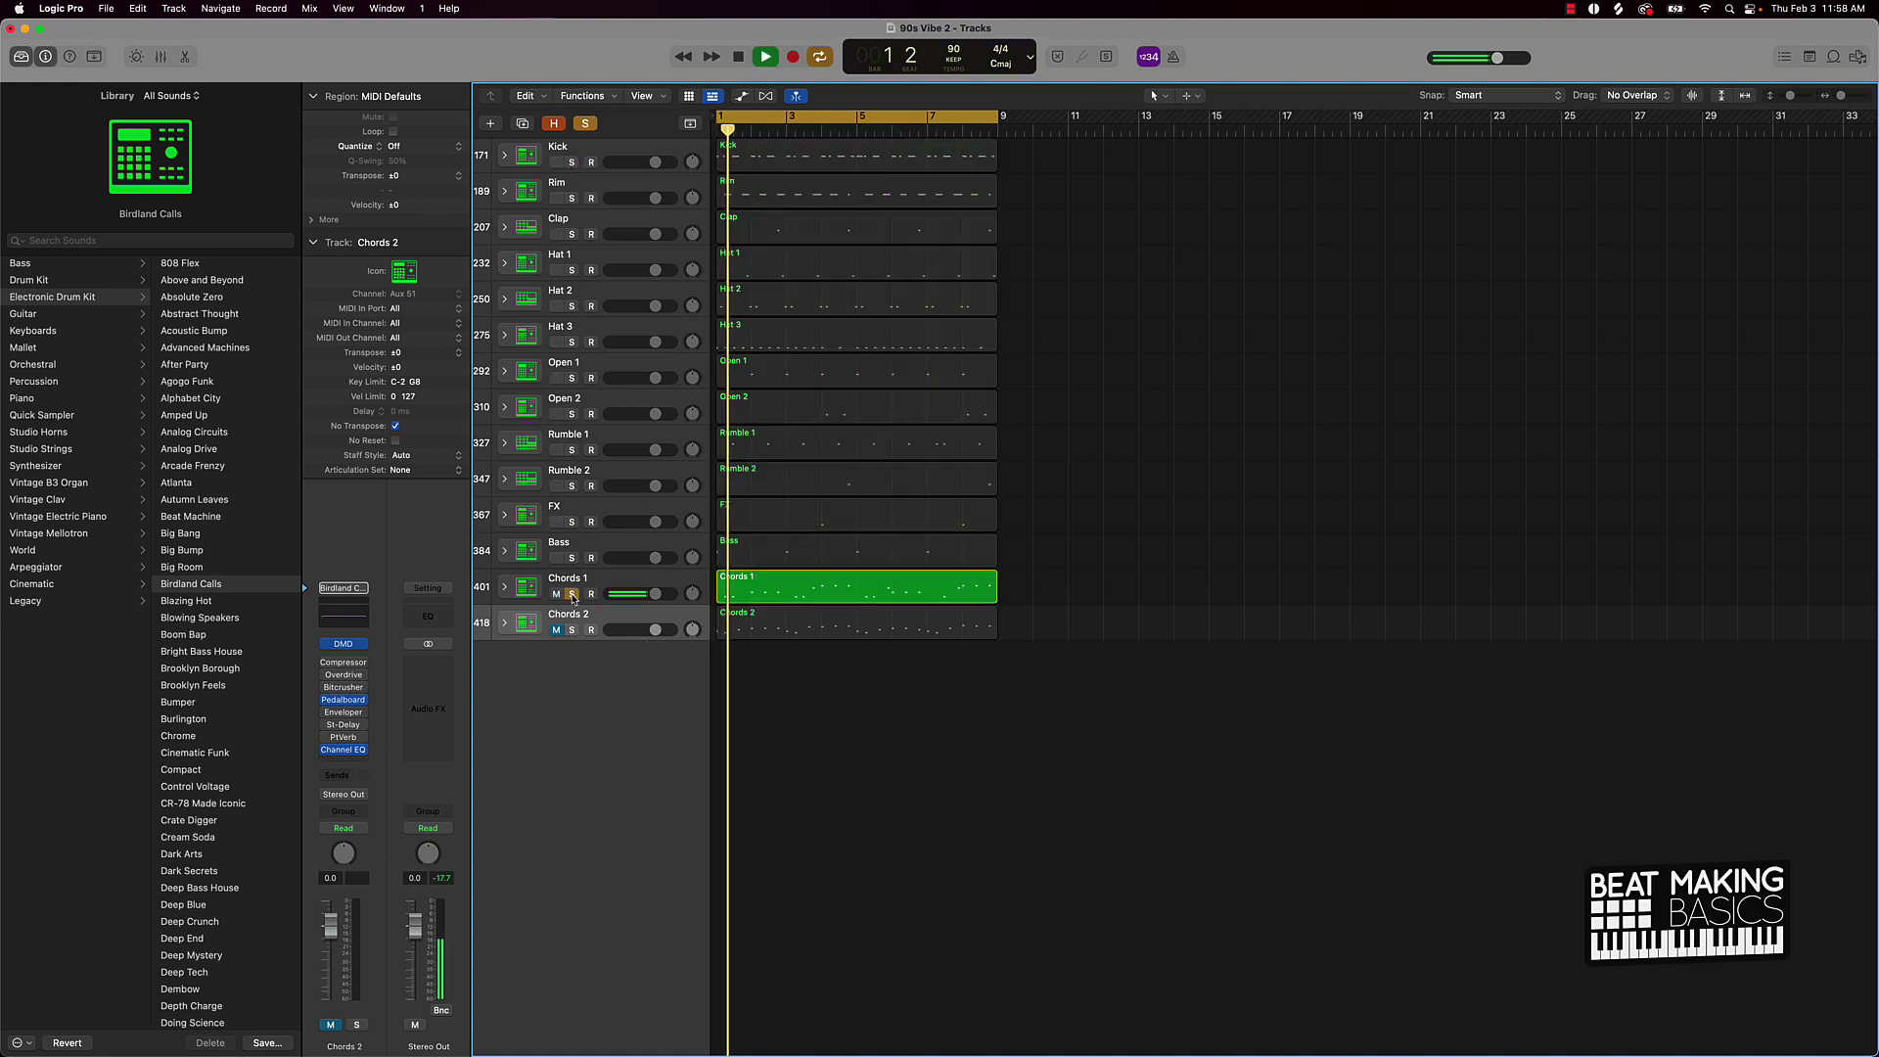
click(616, 588)
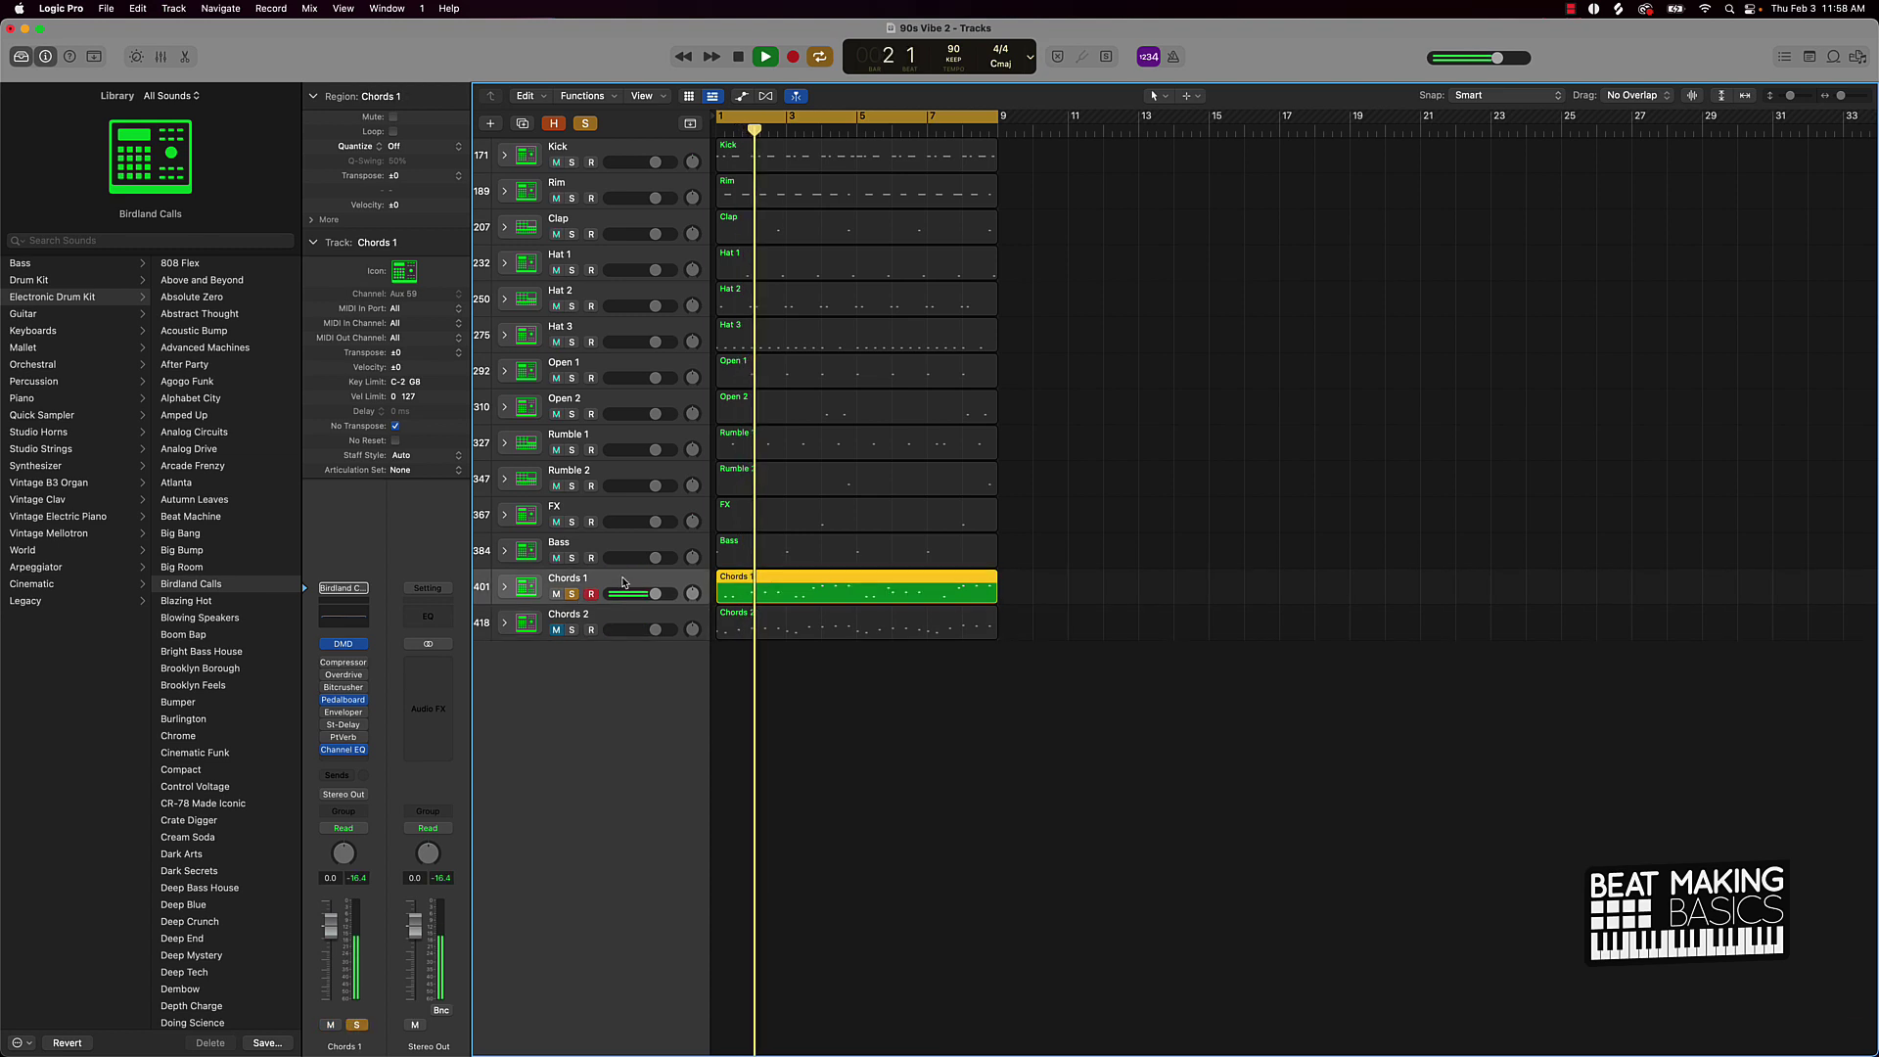
key(space)
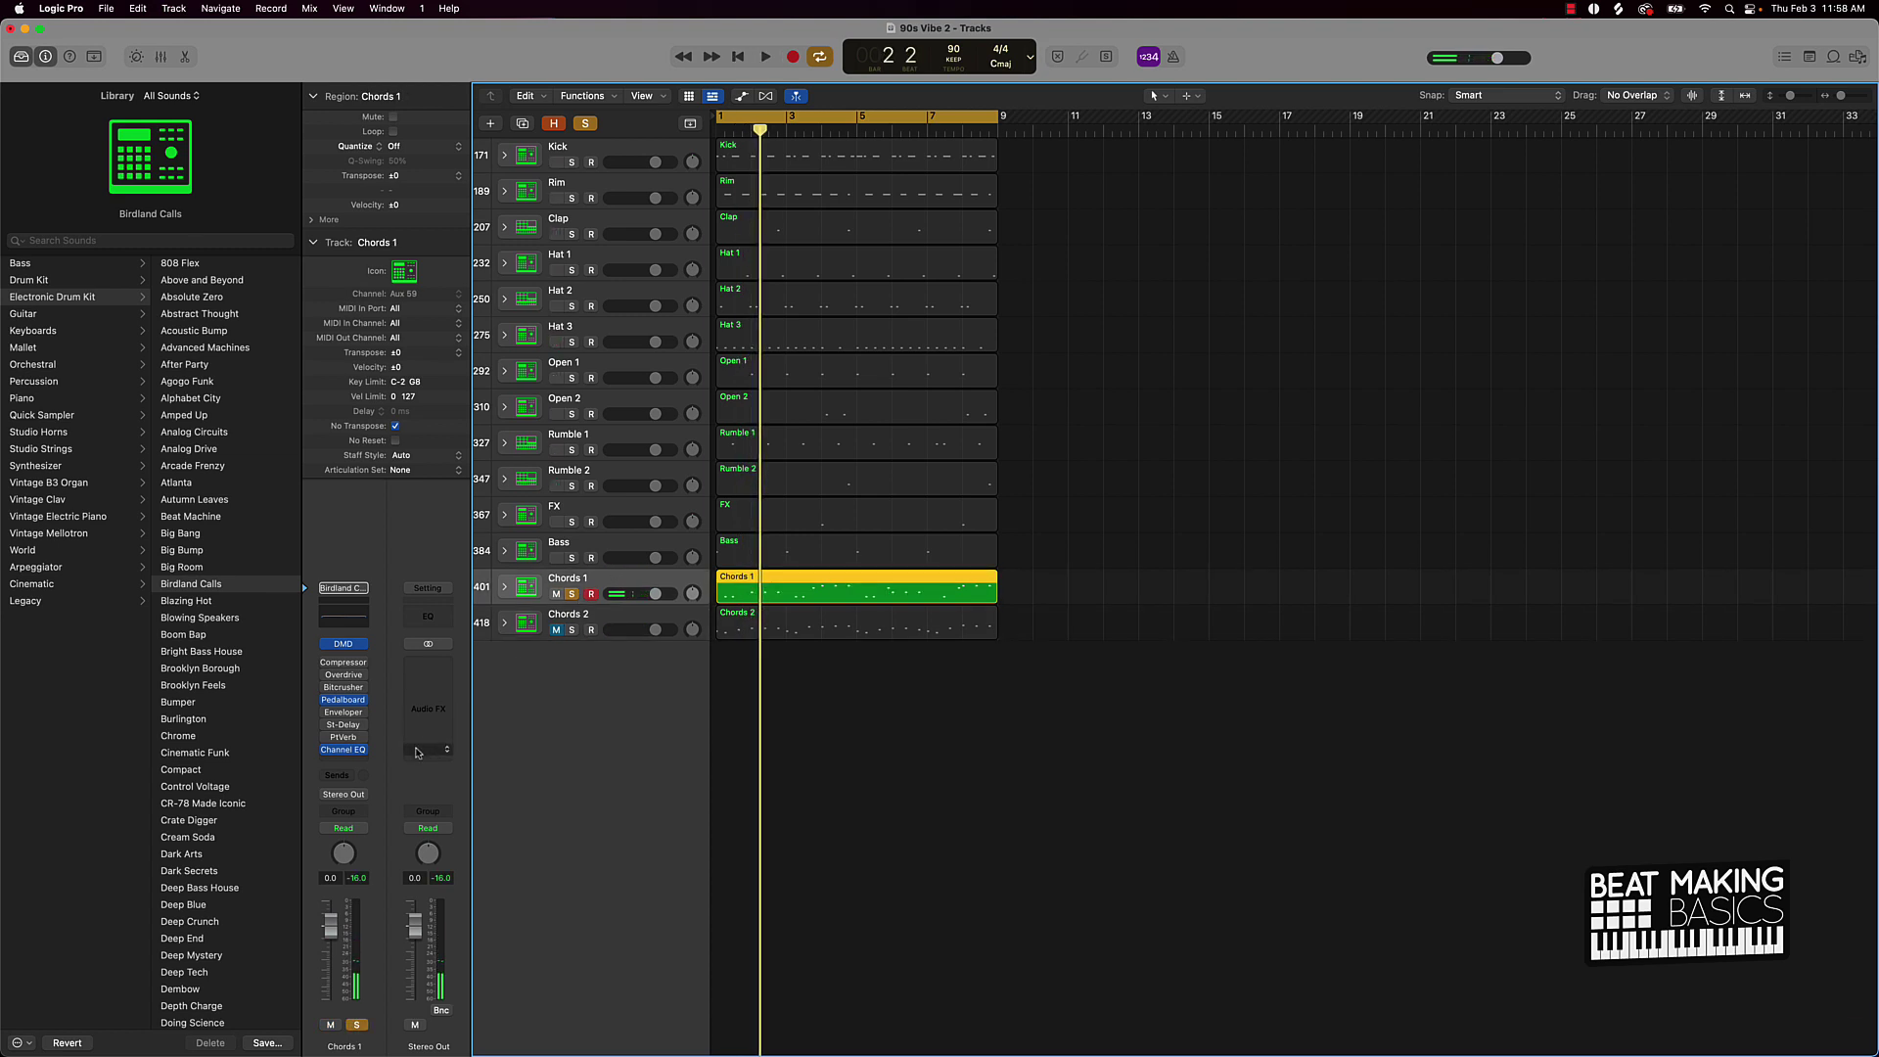
Step: Insert a stereo L1+ Ultramaximizer after the Channel EQ on Chords 1 and move its window clear of the regions
click(362, 762)
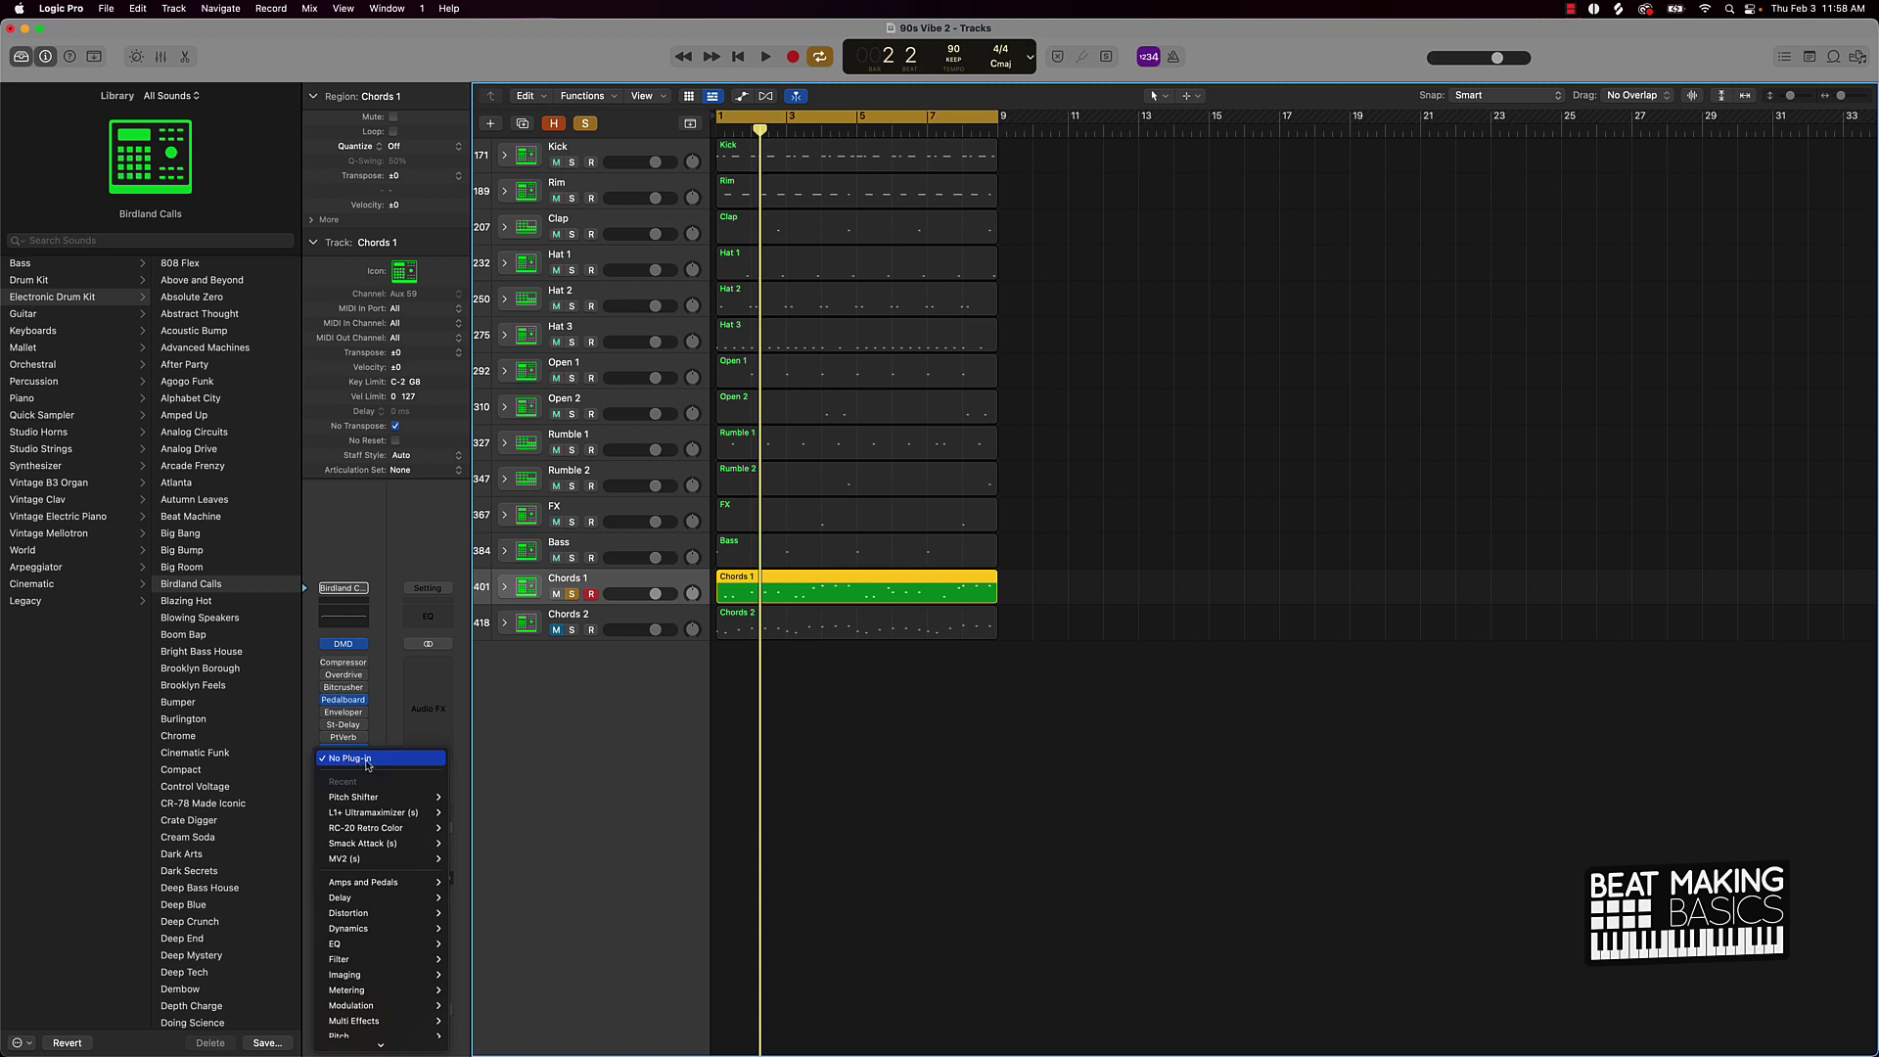
mouse_move(406, 818)
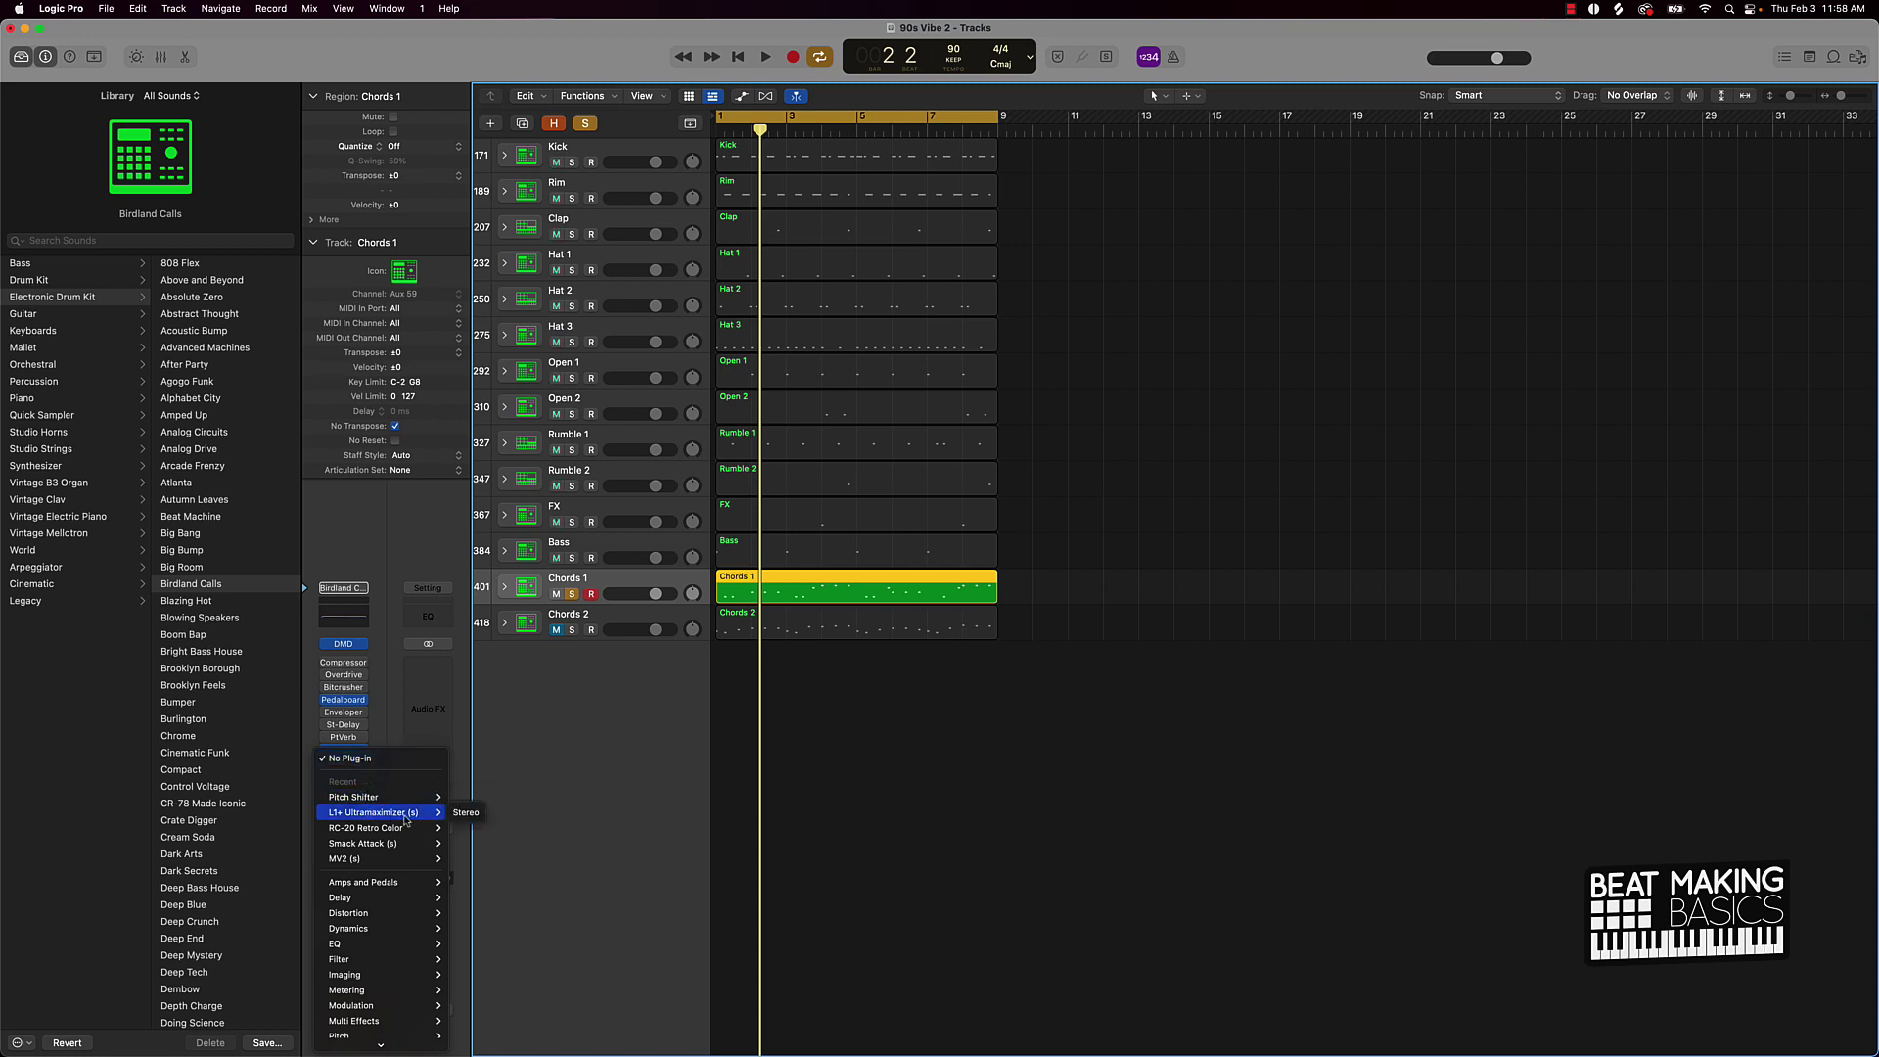
click(466, 813)
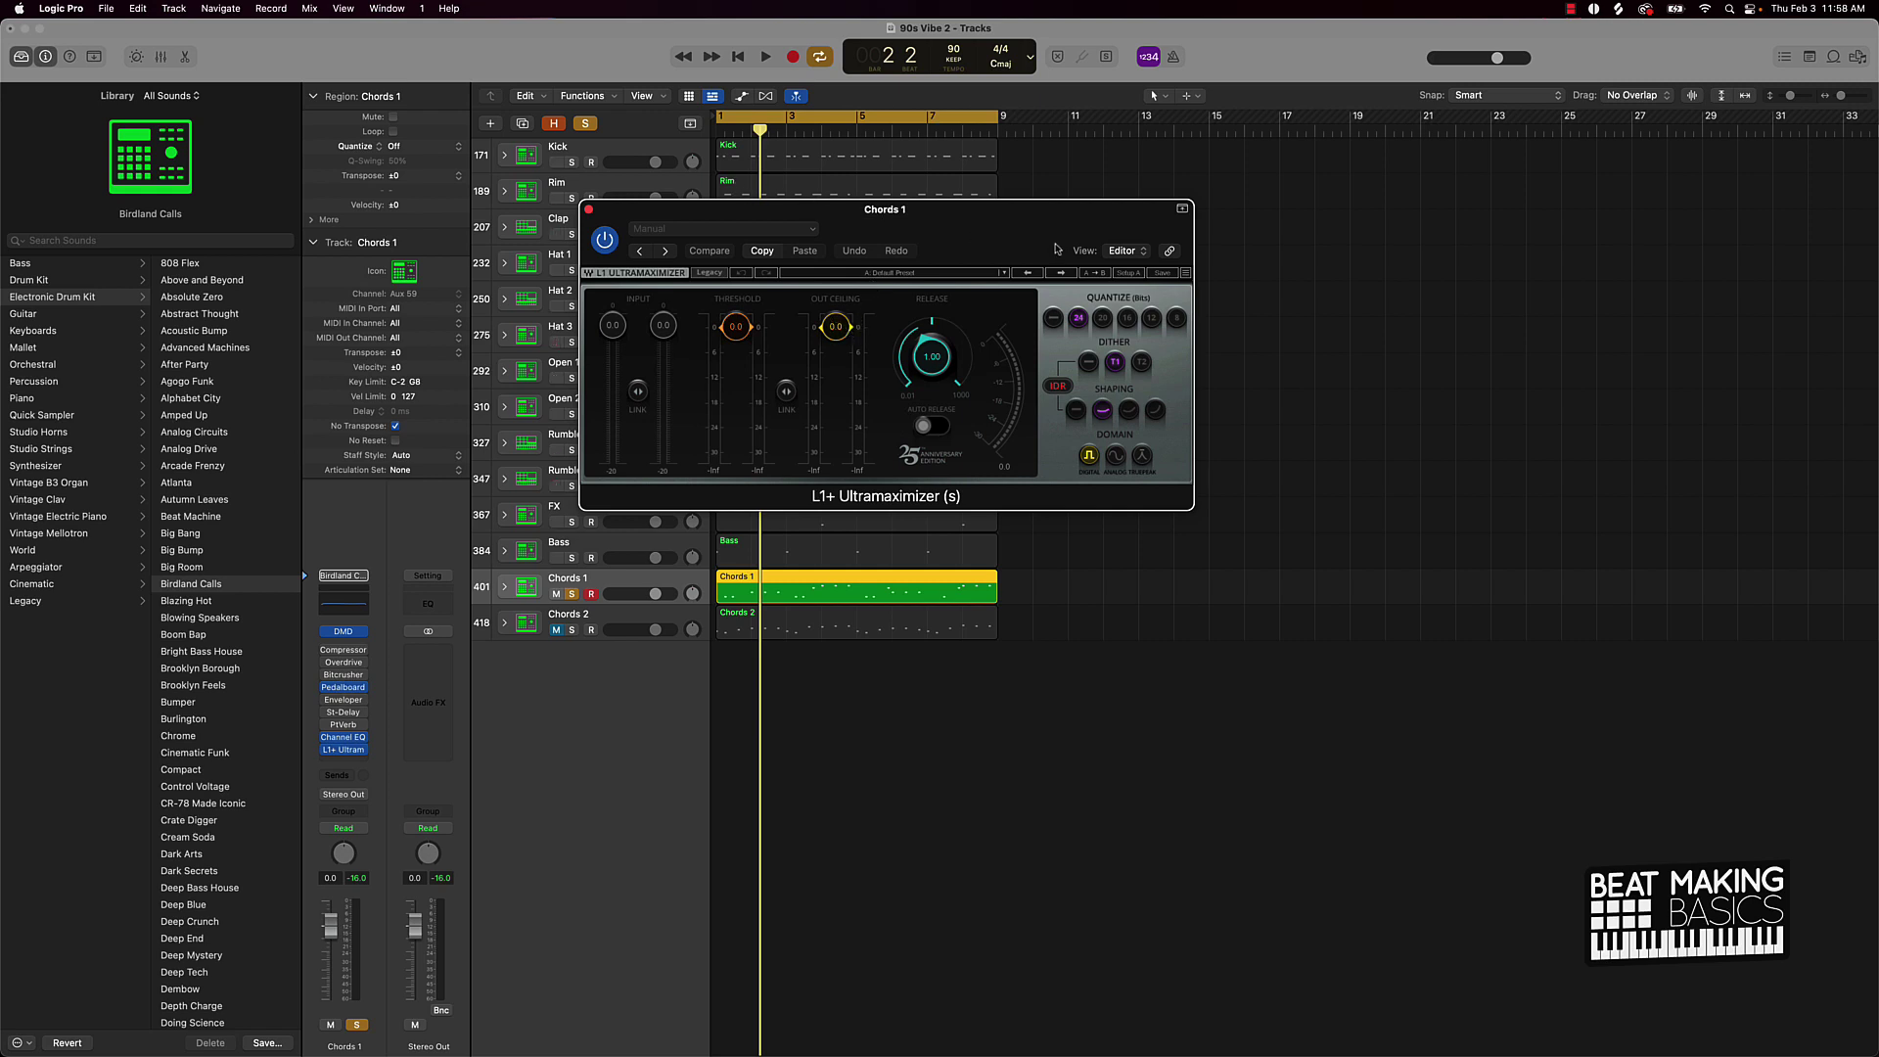
drag(1061, 249, 1509, 322)
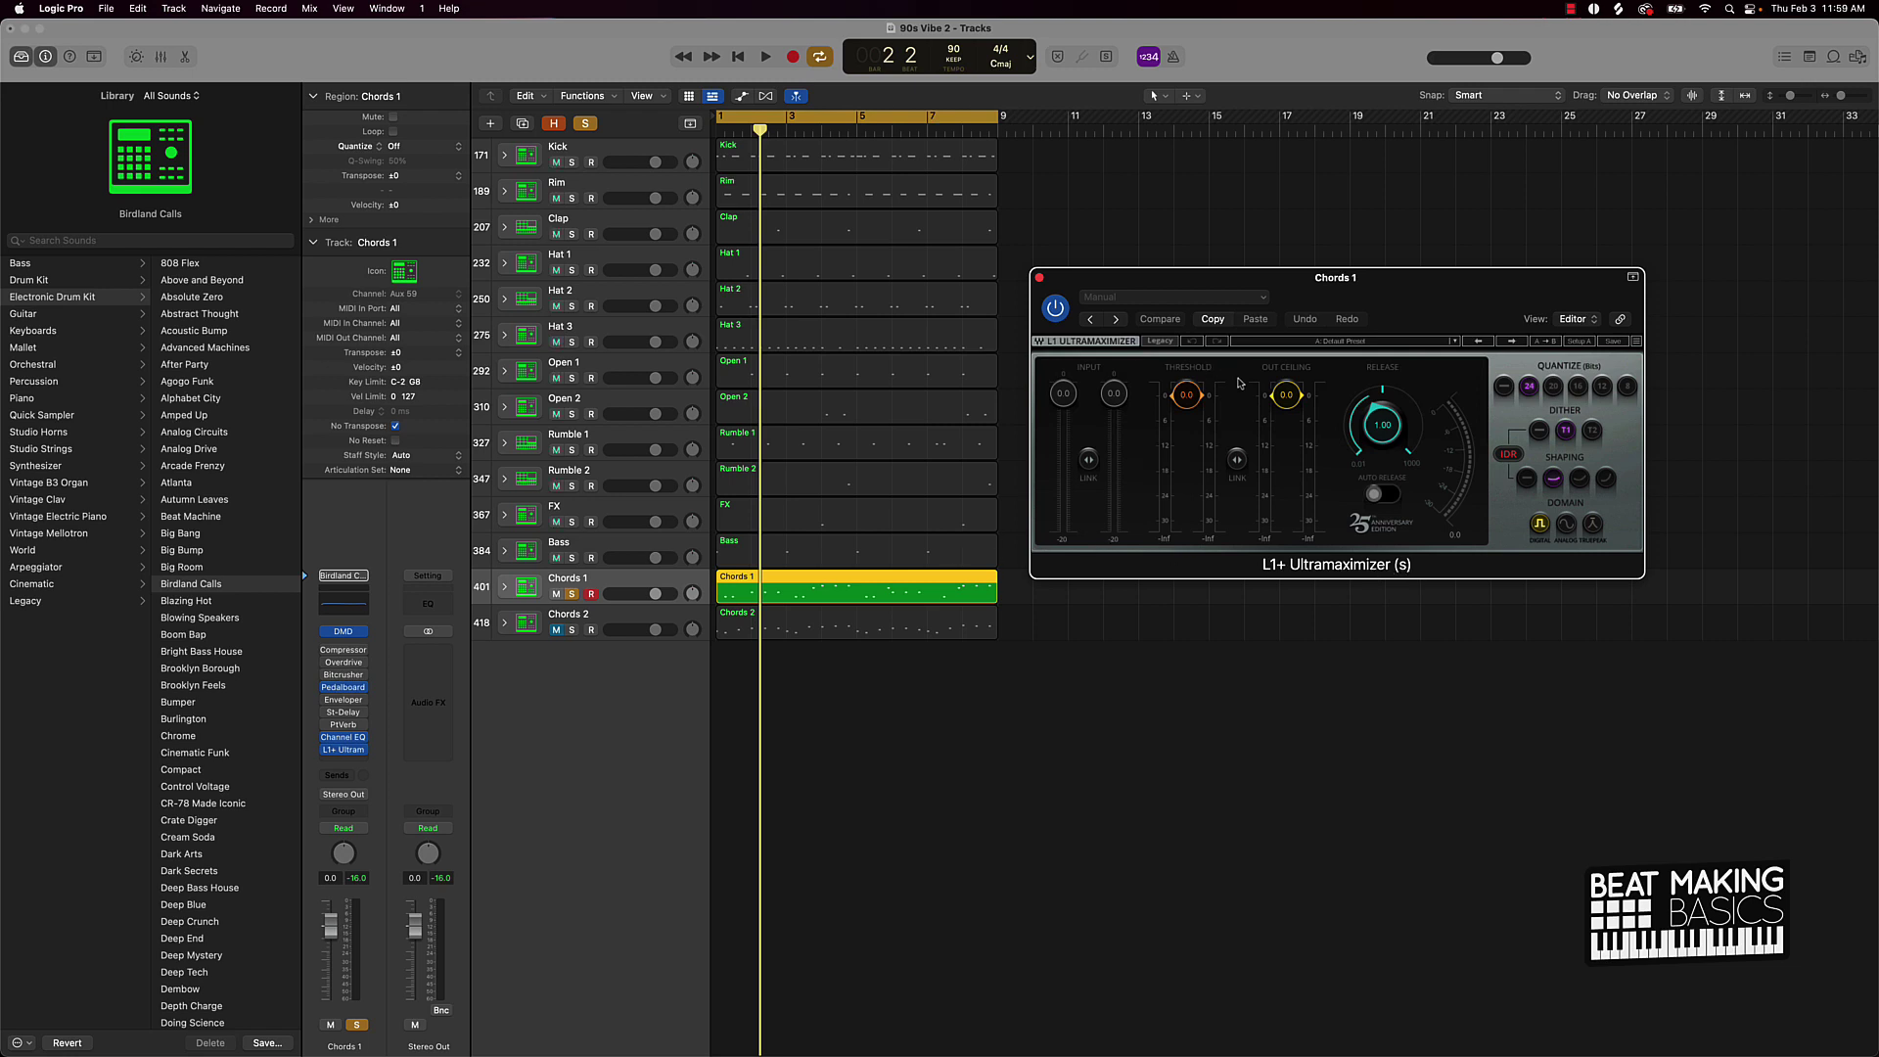
Step: Set the L1+ Ultramaximizer's output ceiling to -1.0, lower its threshold to about -16.8 while playing Chords 1, and close the plug-in window
drag(1285, 398, 1187, 442)
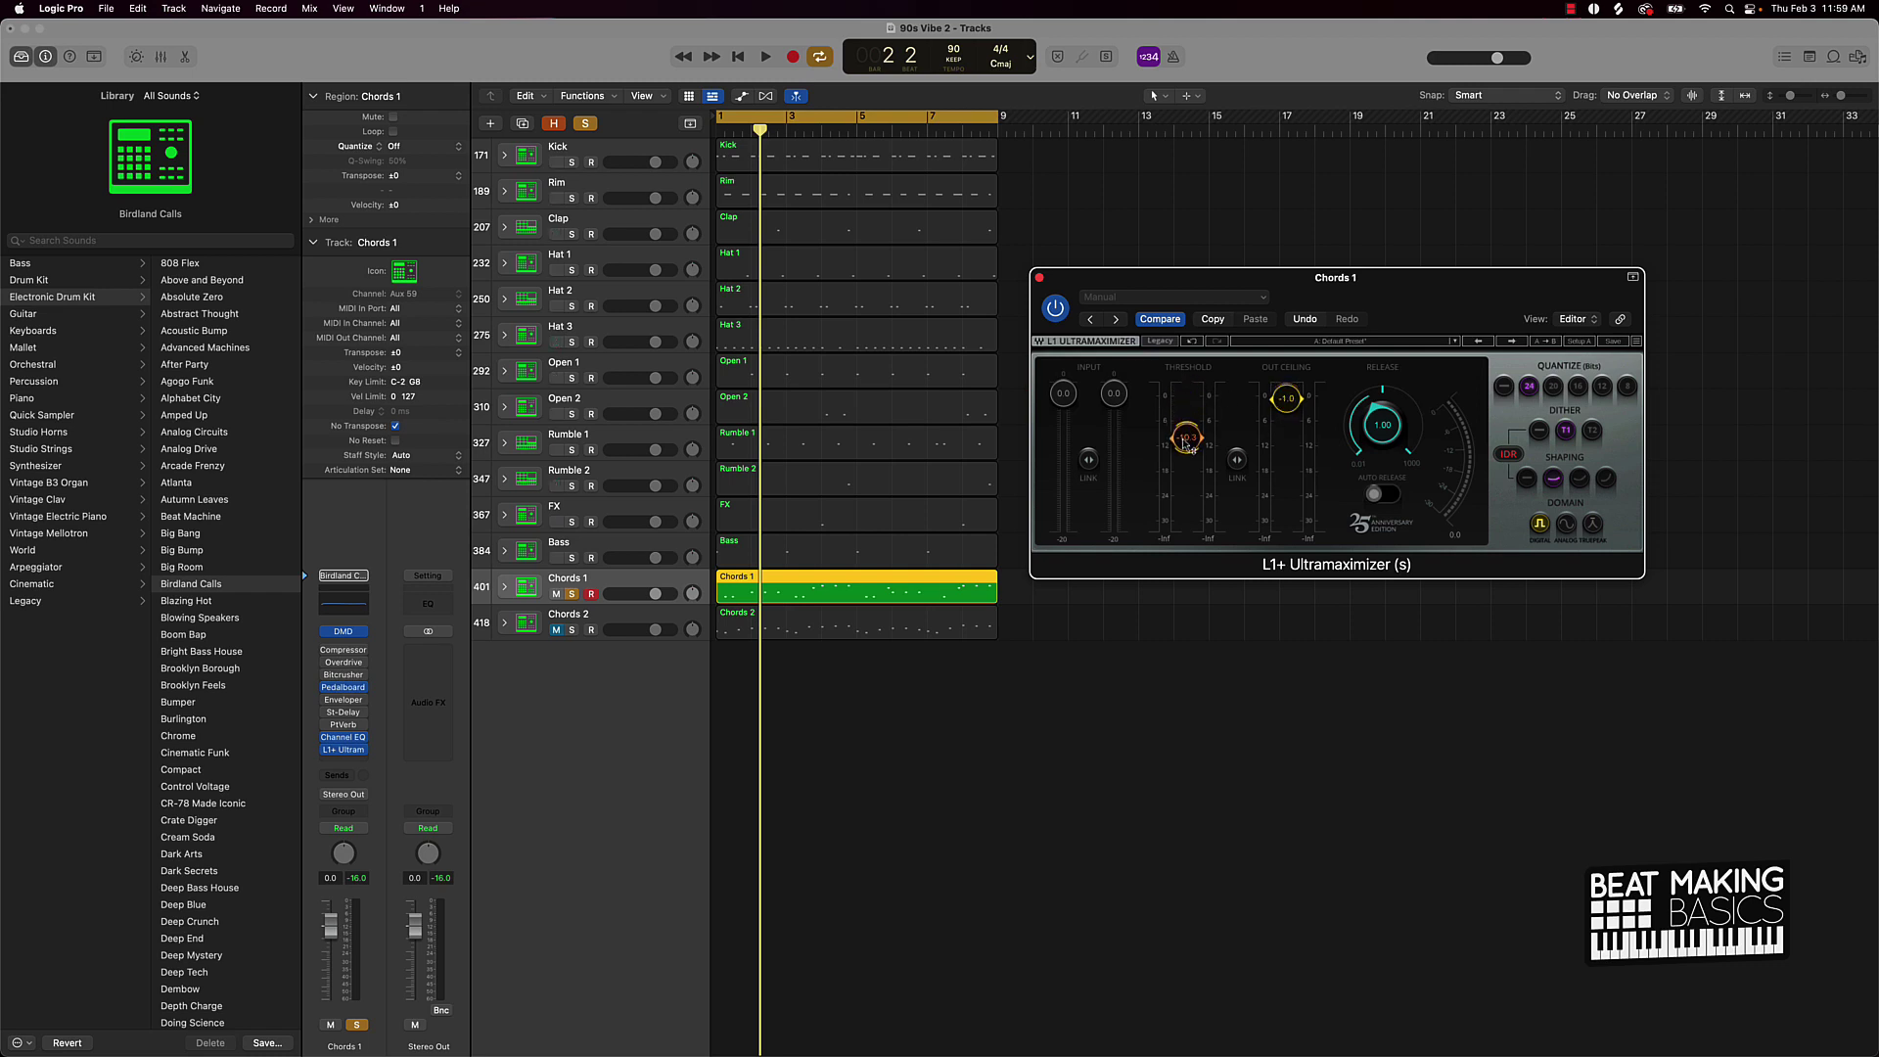
key(space)
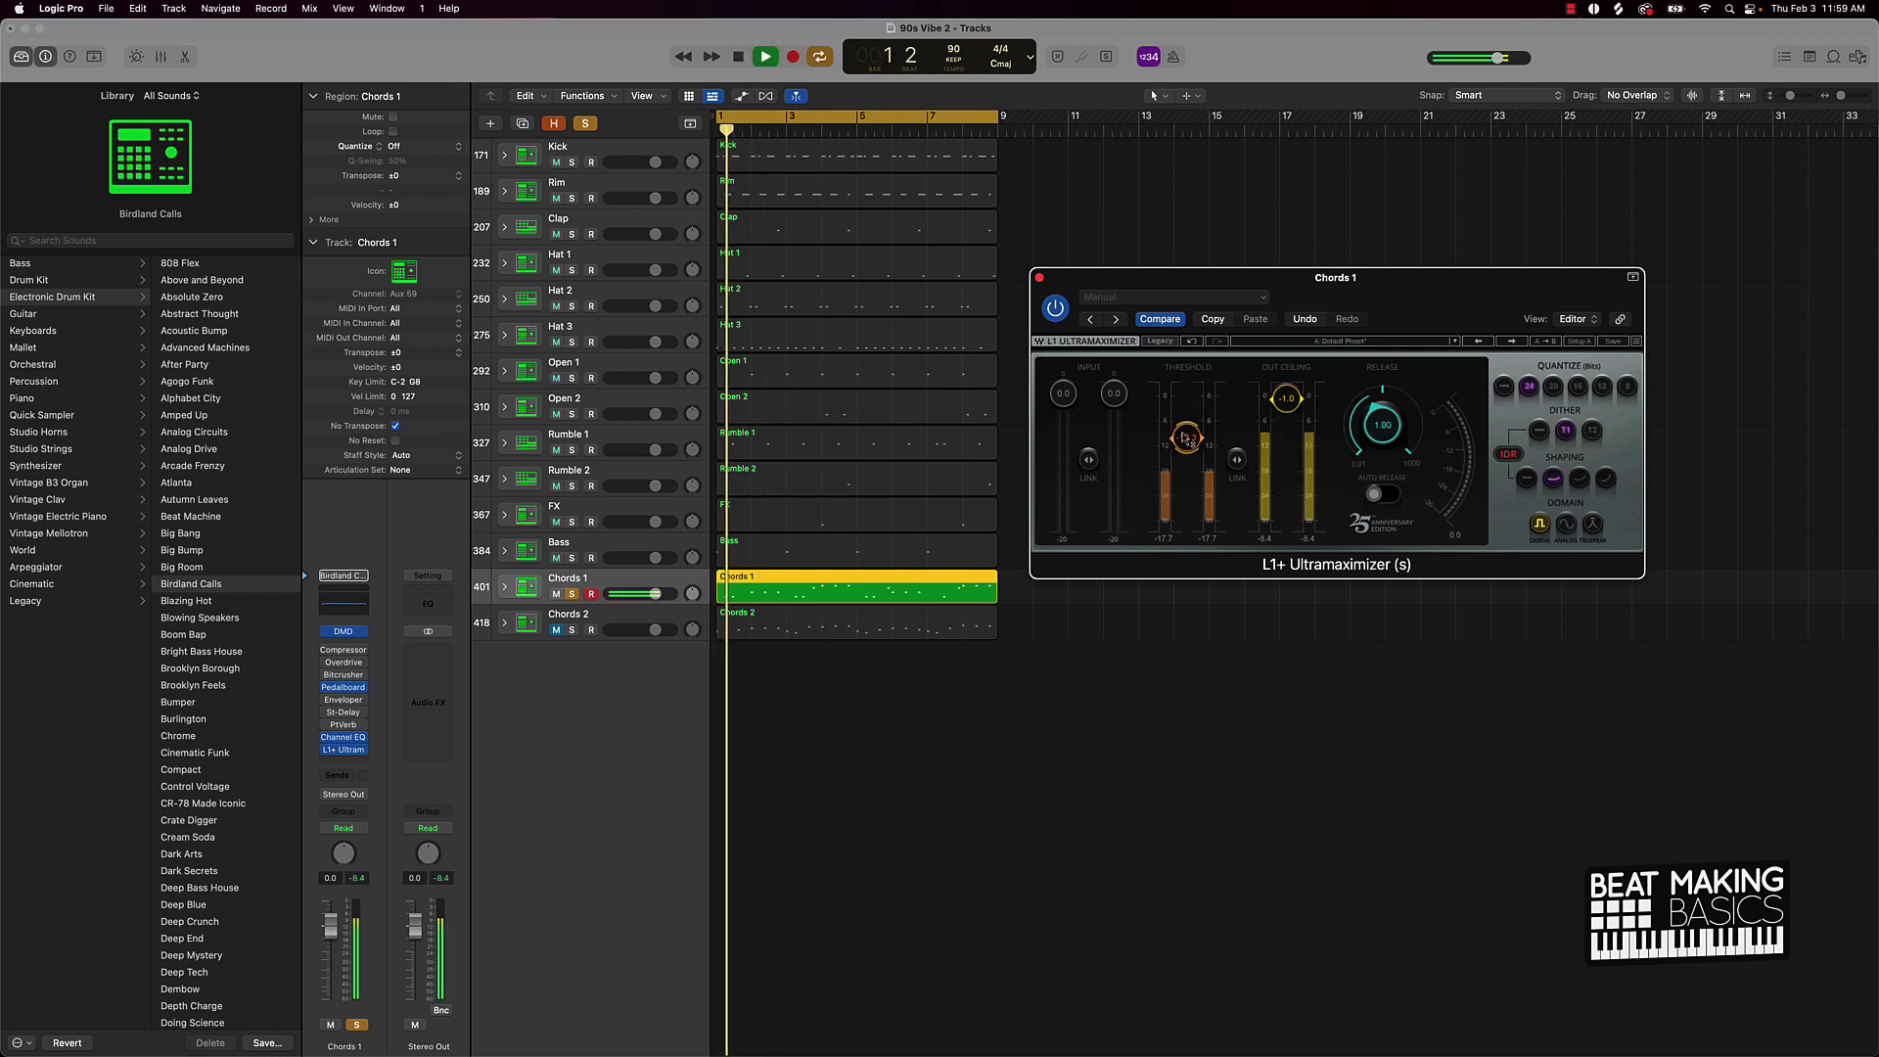
drag(1186, 438, 1184, 469)
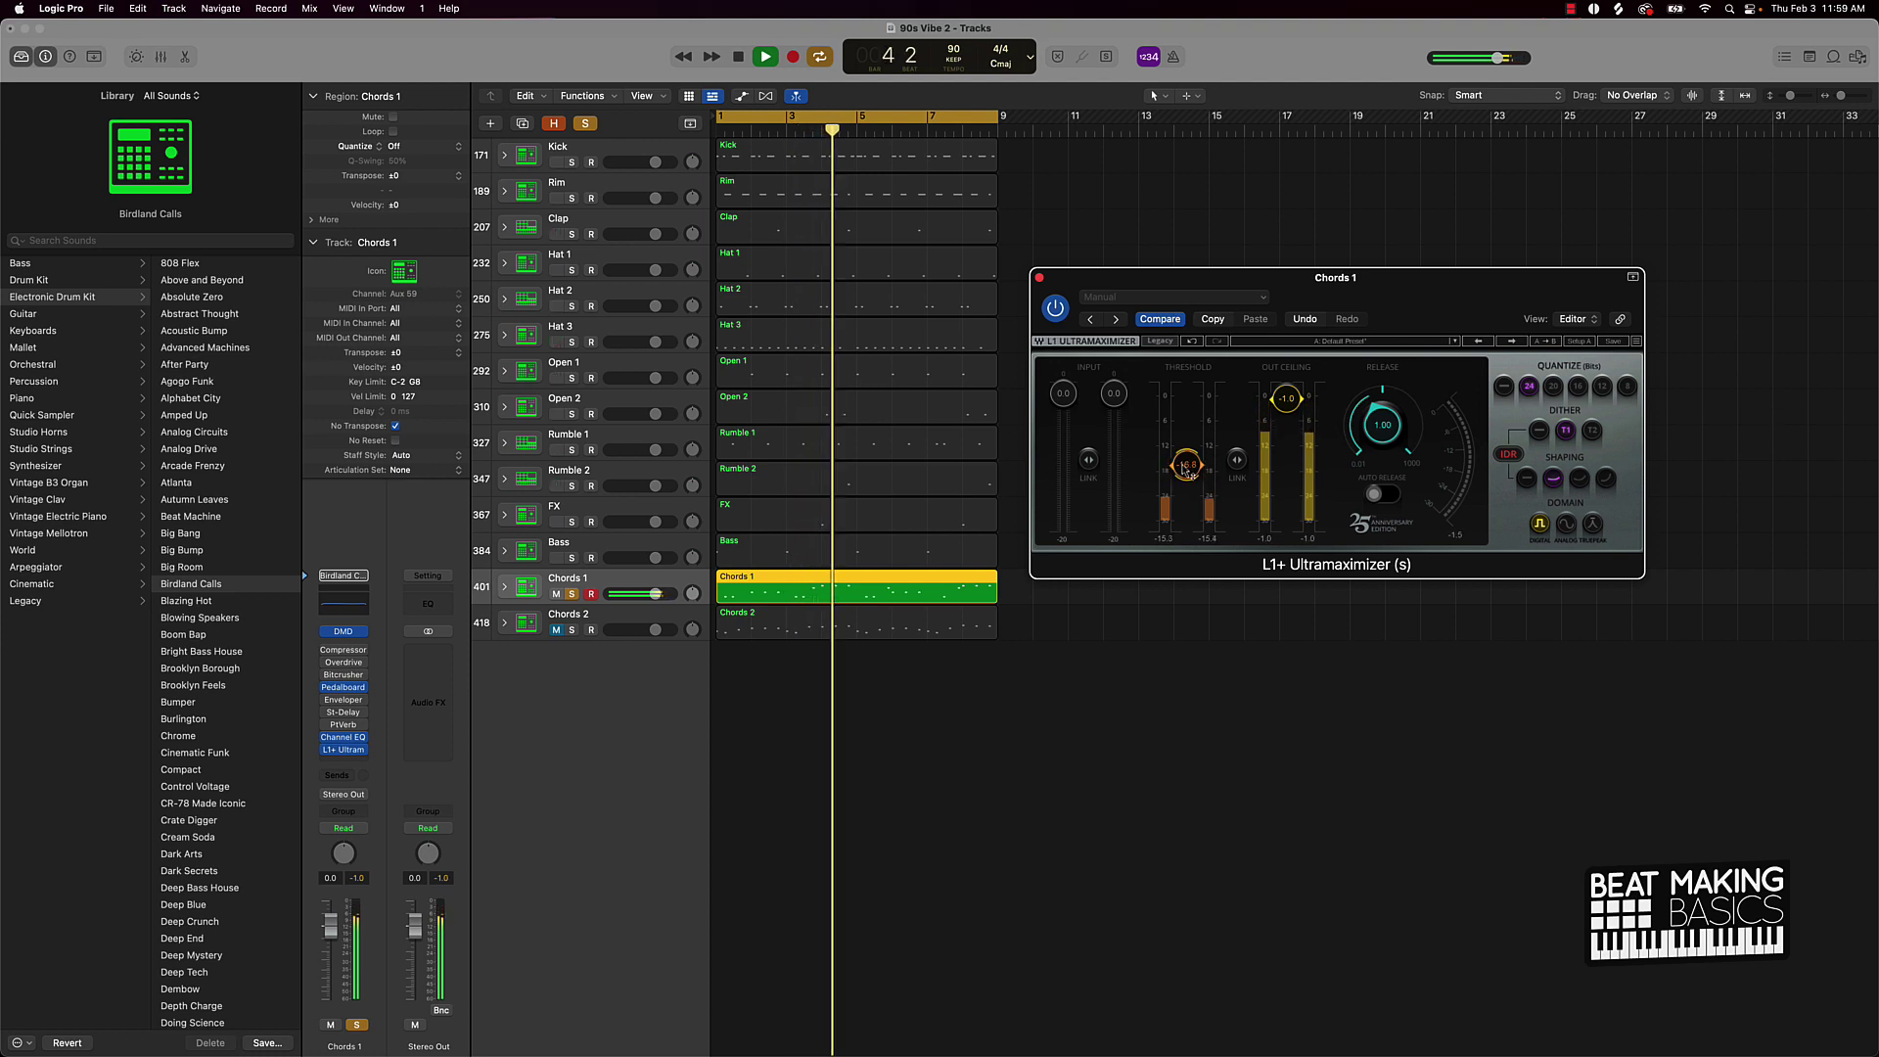
key(space)
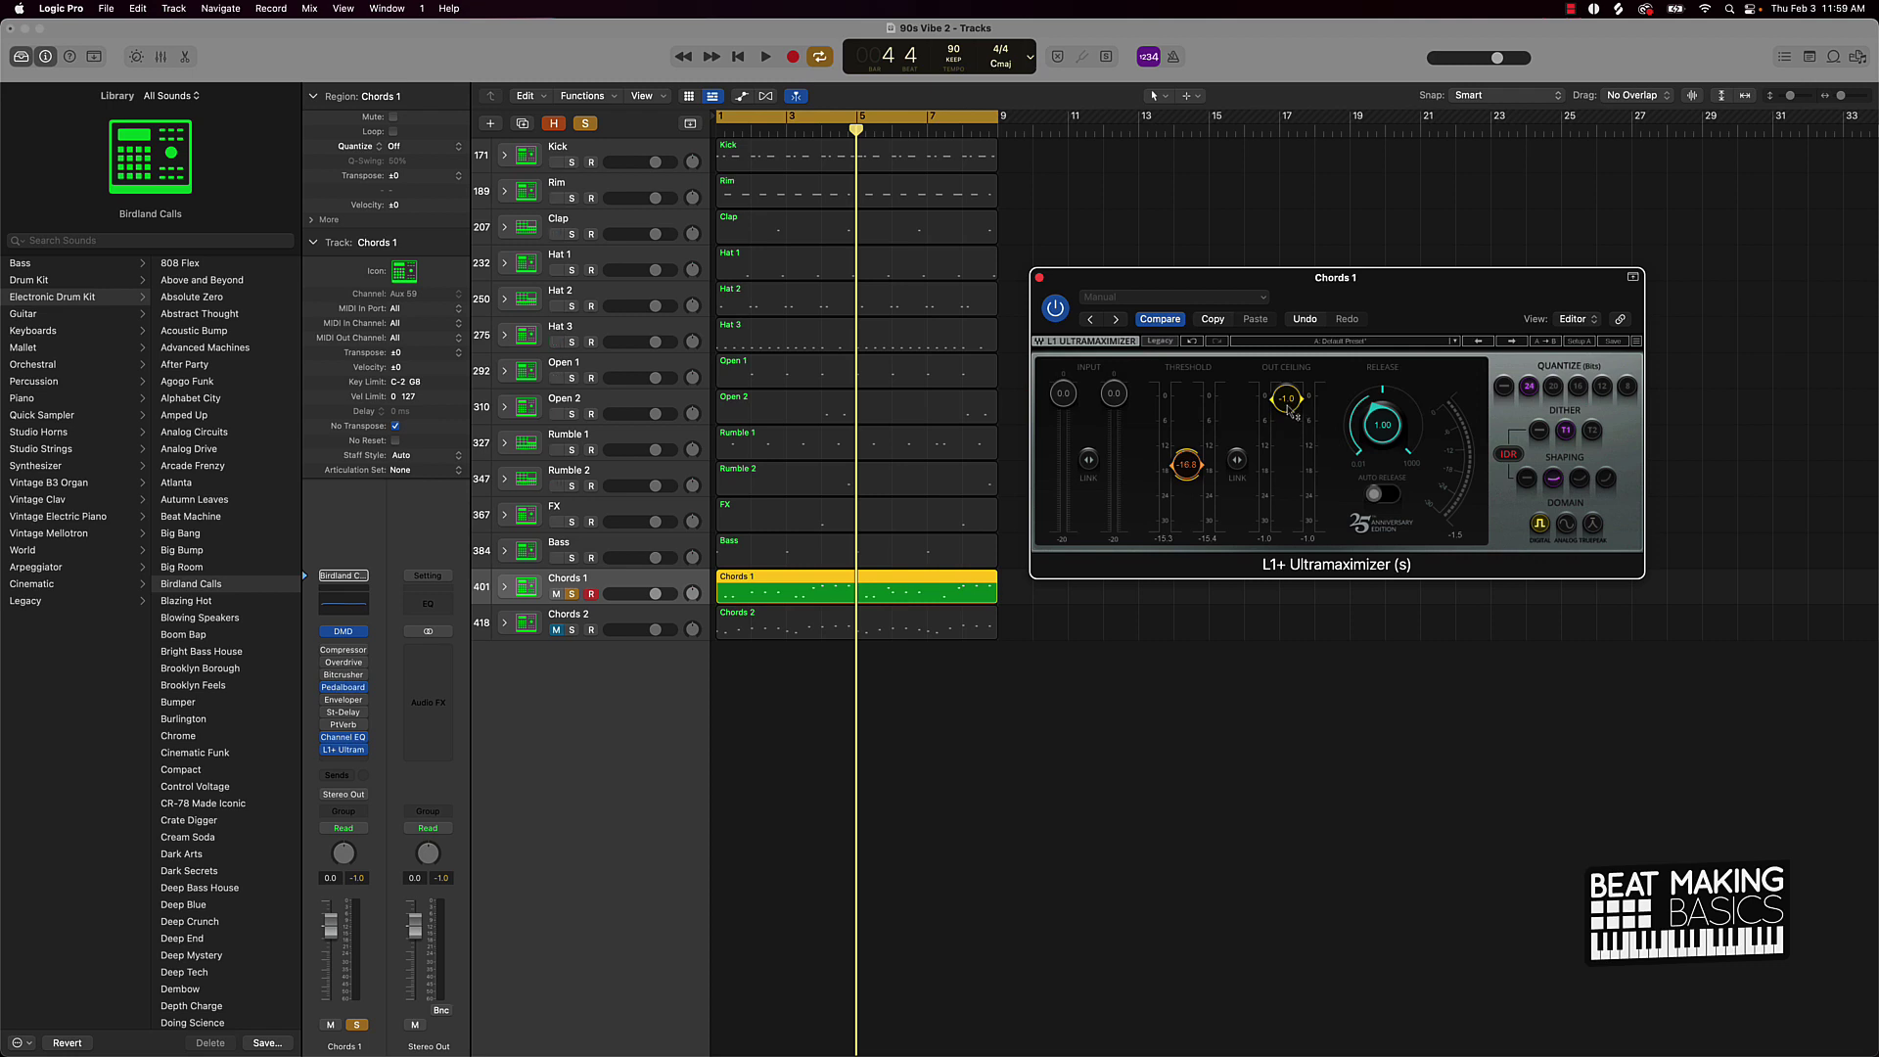
scroll(1289, 410, up, 1)
click(1040, 278)
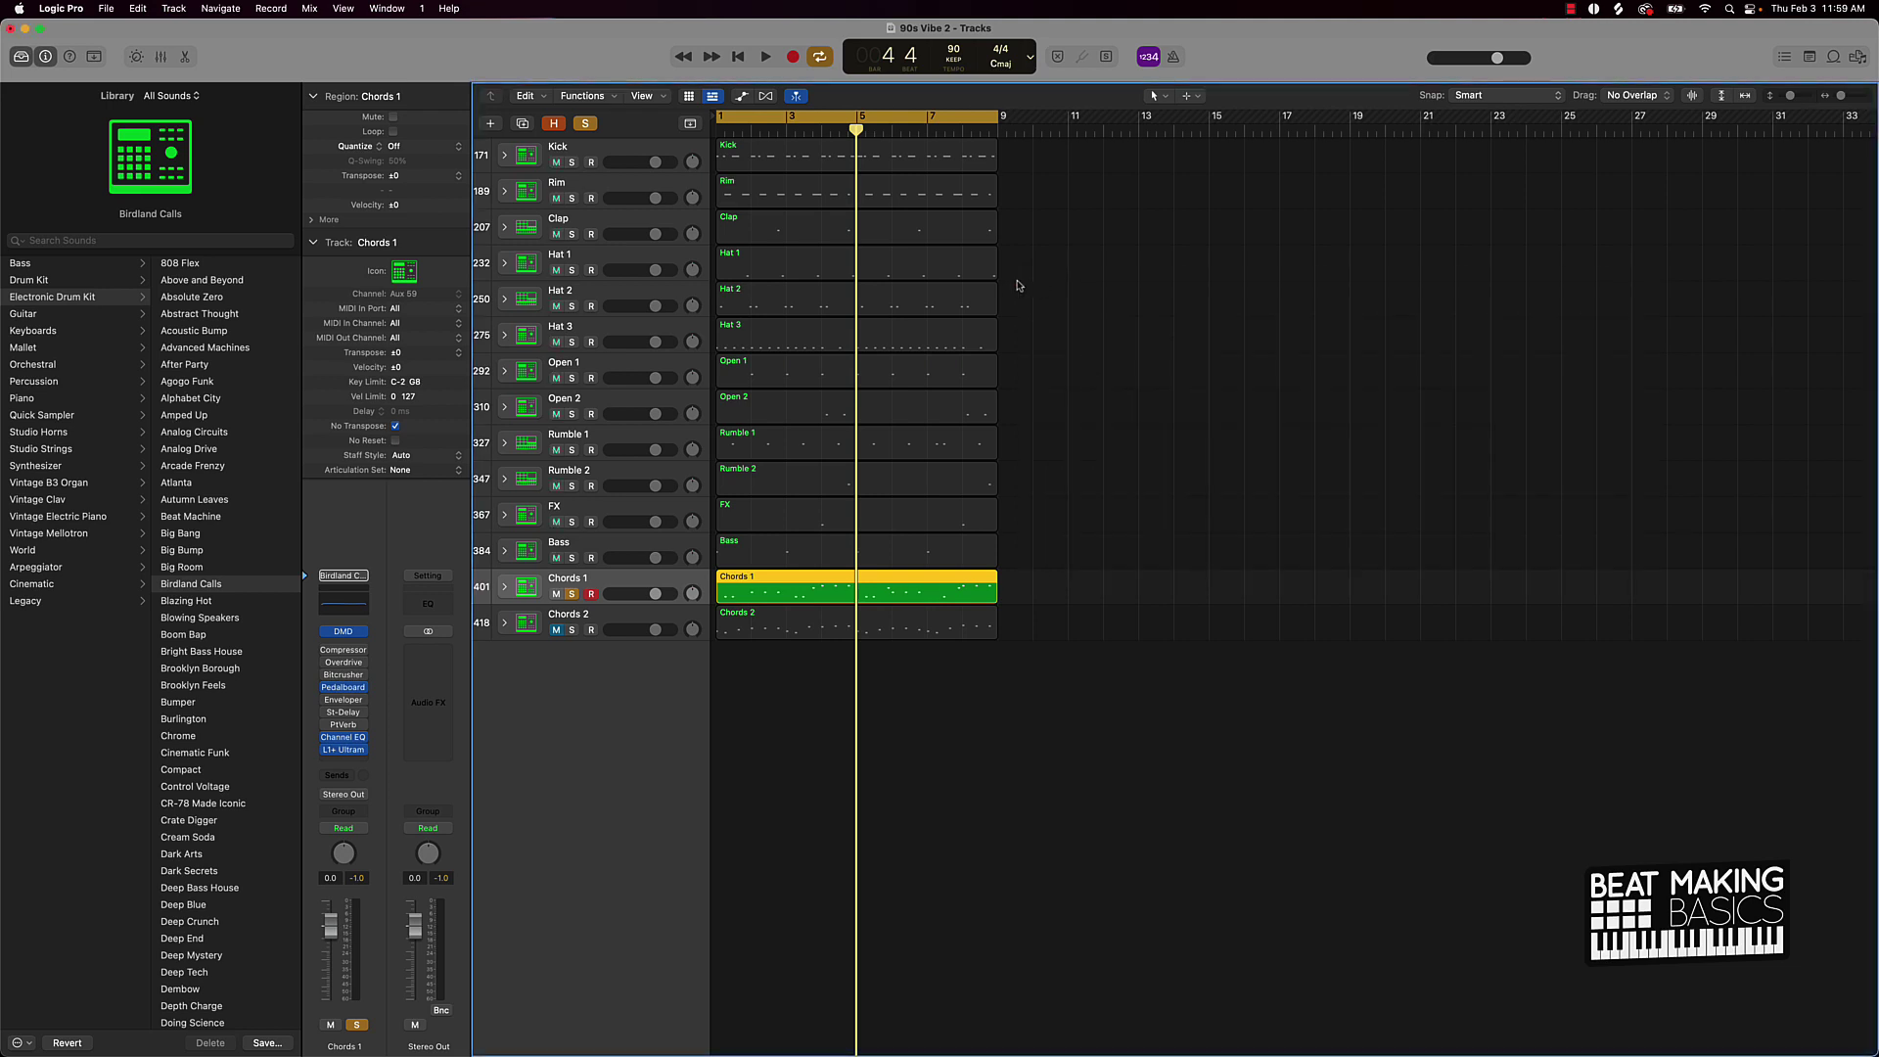
Step: Bypass the L1+ Ultramaximizer on Chords 1, insert a stereo MV2 after it, and move the MV2 window clear of the regions
click(367, 753)
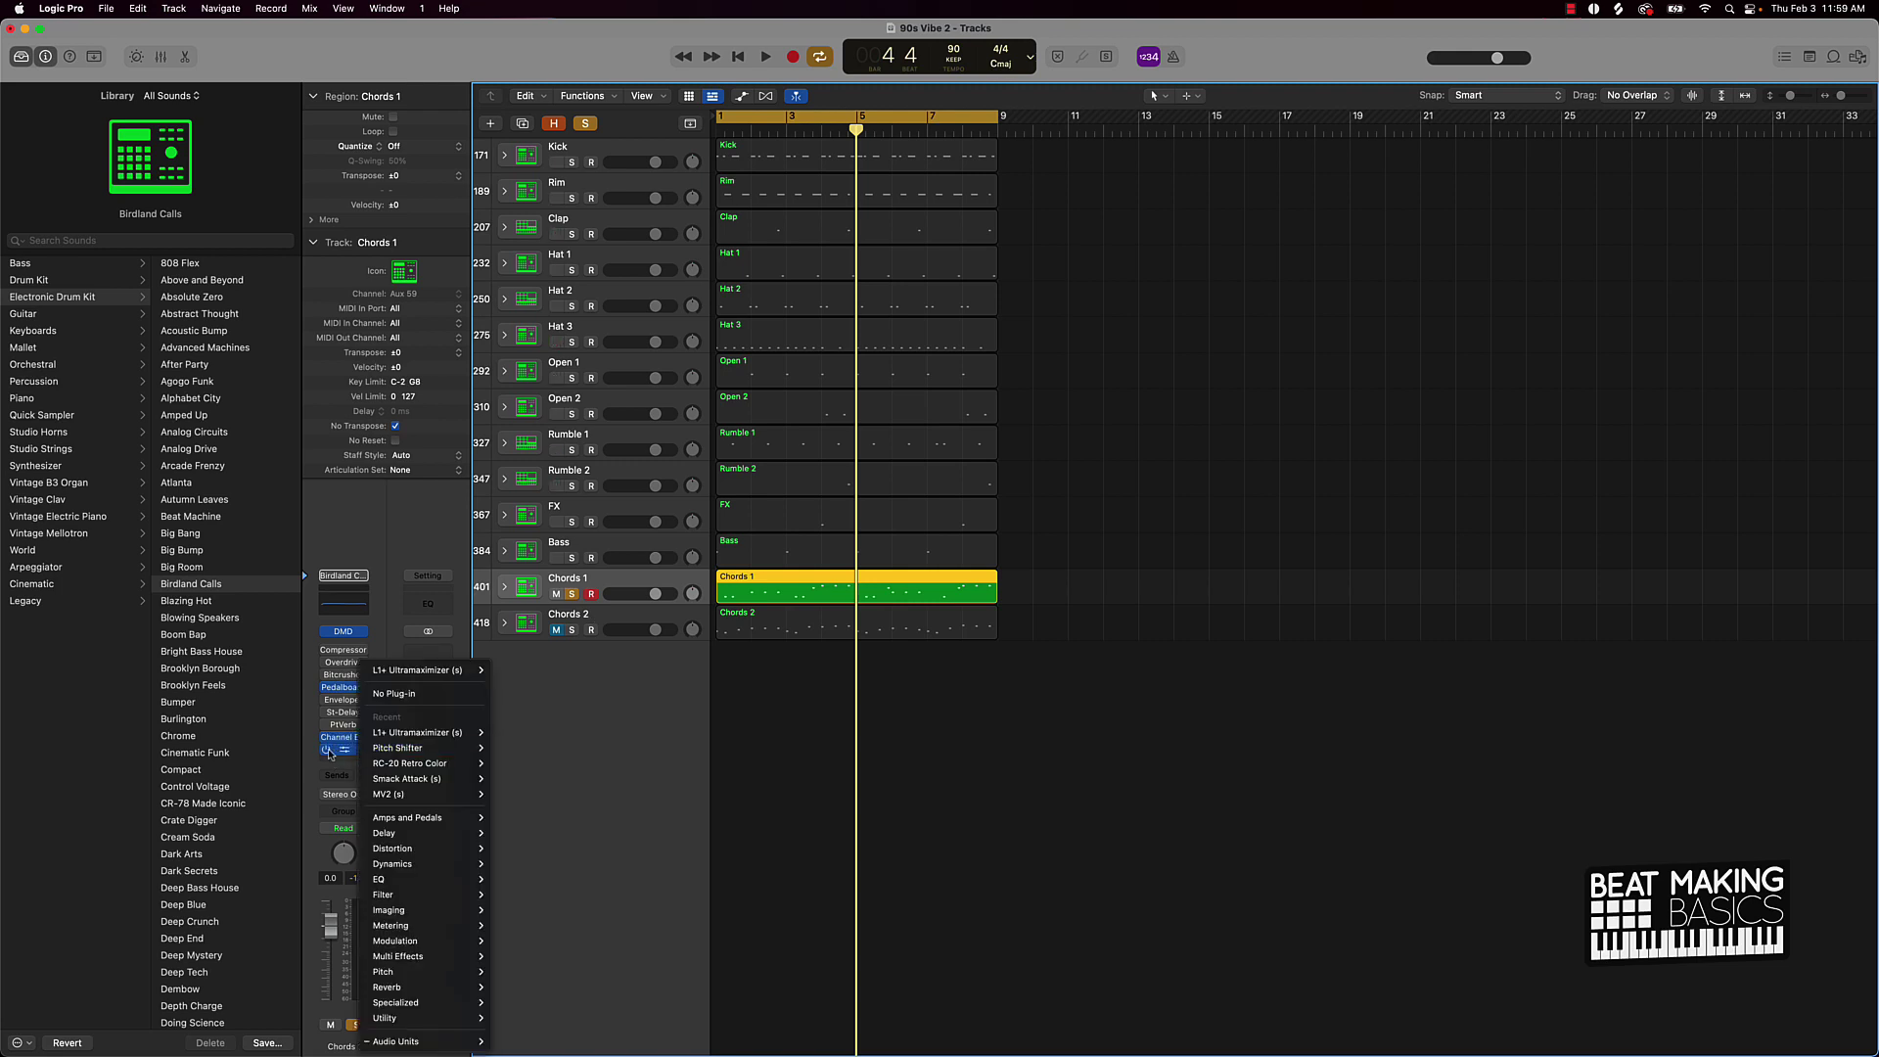
click(363, 764)
click(362, 765)
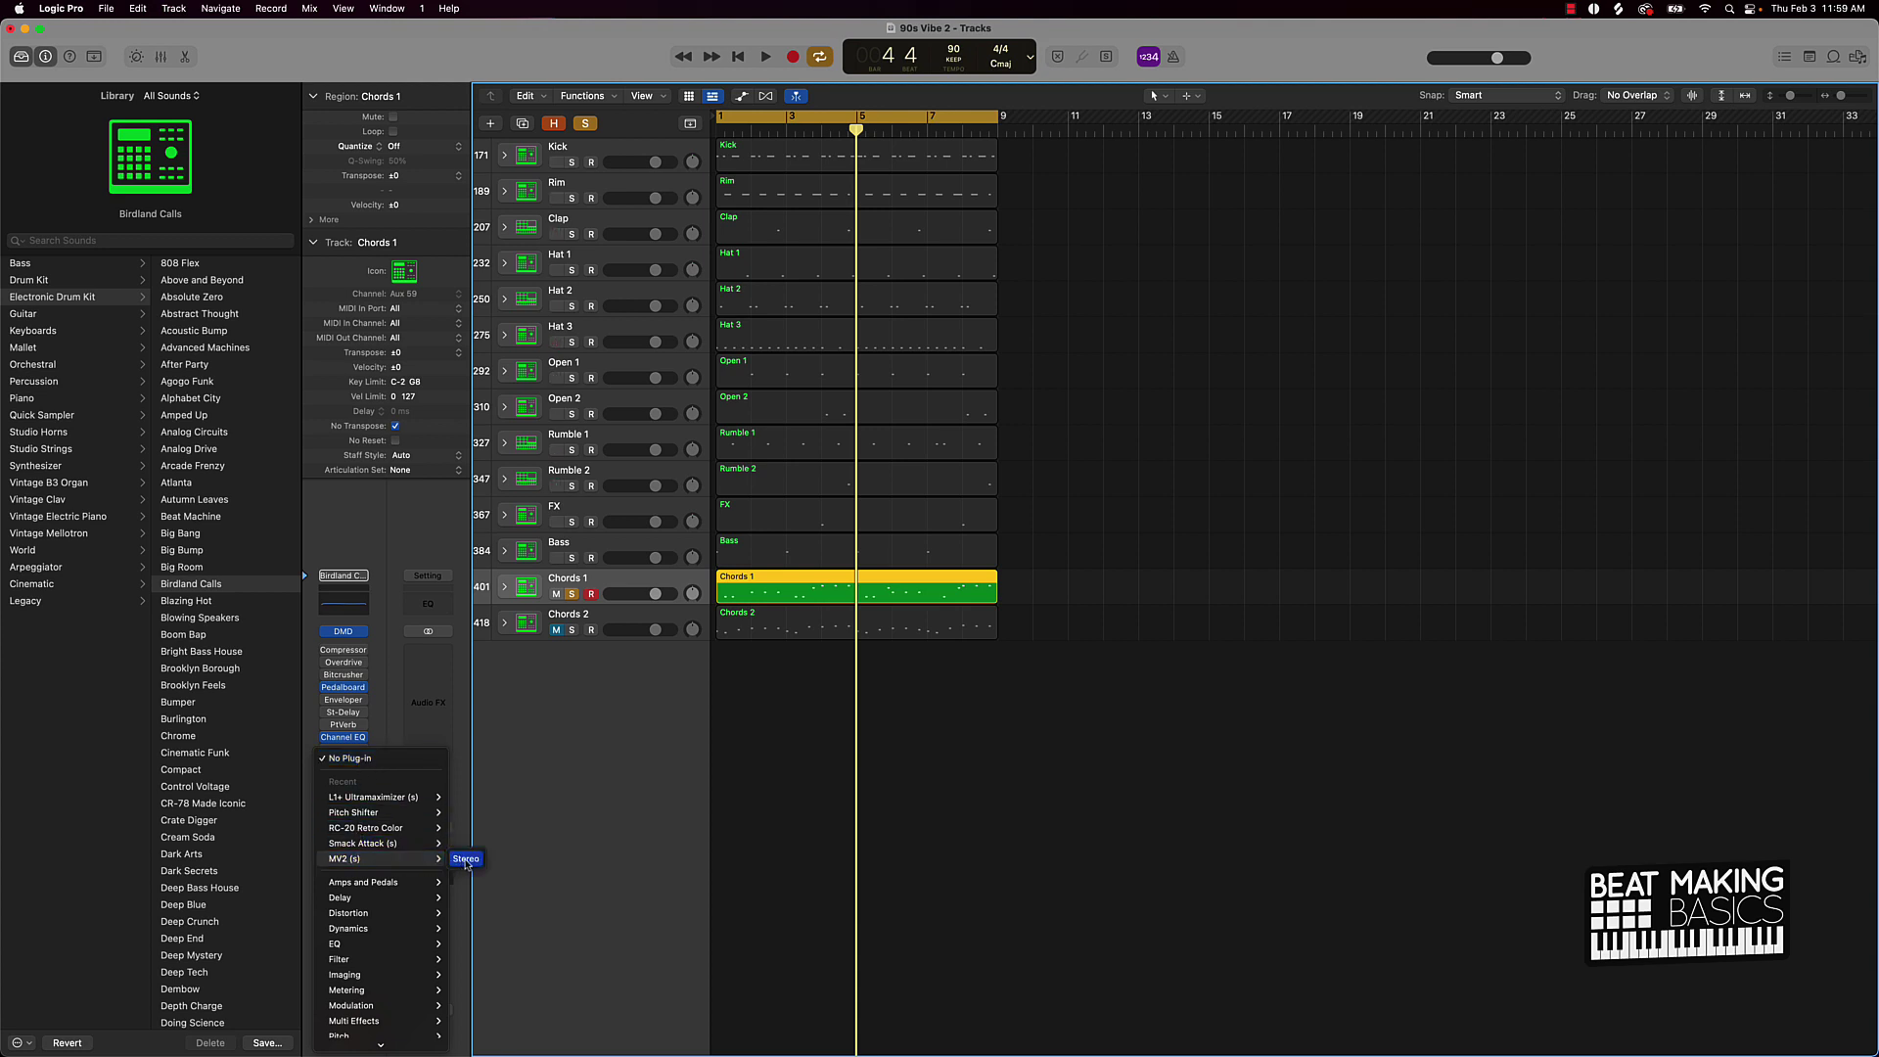
click(466, 859)
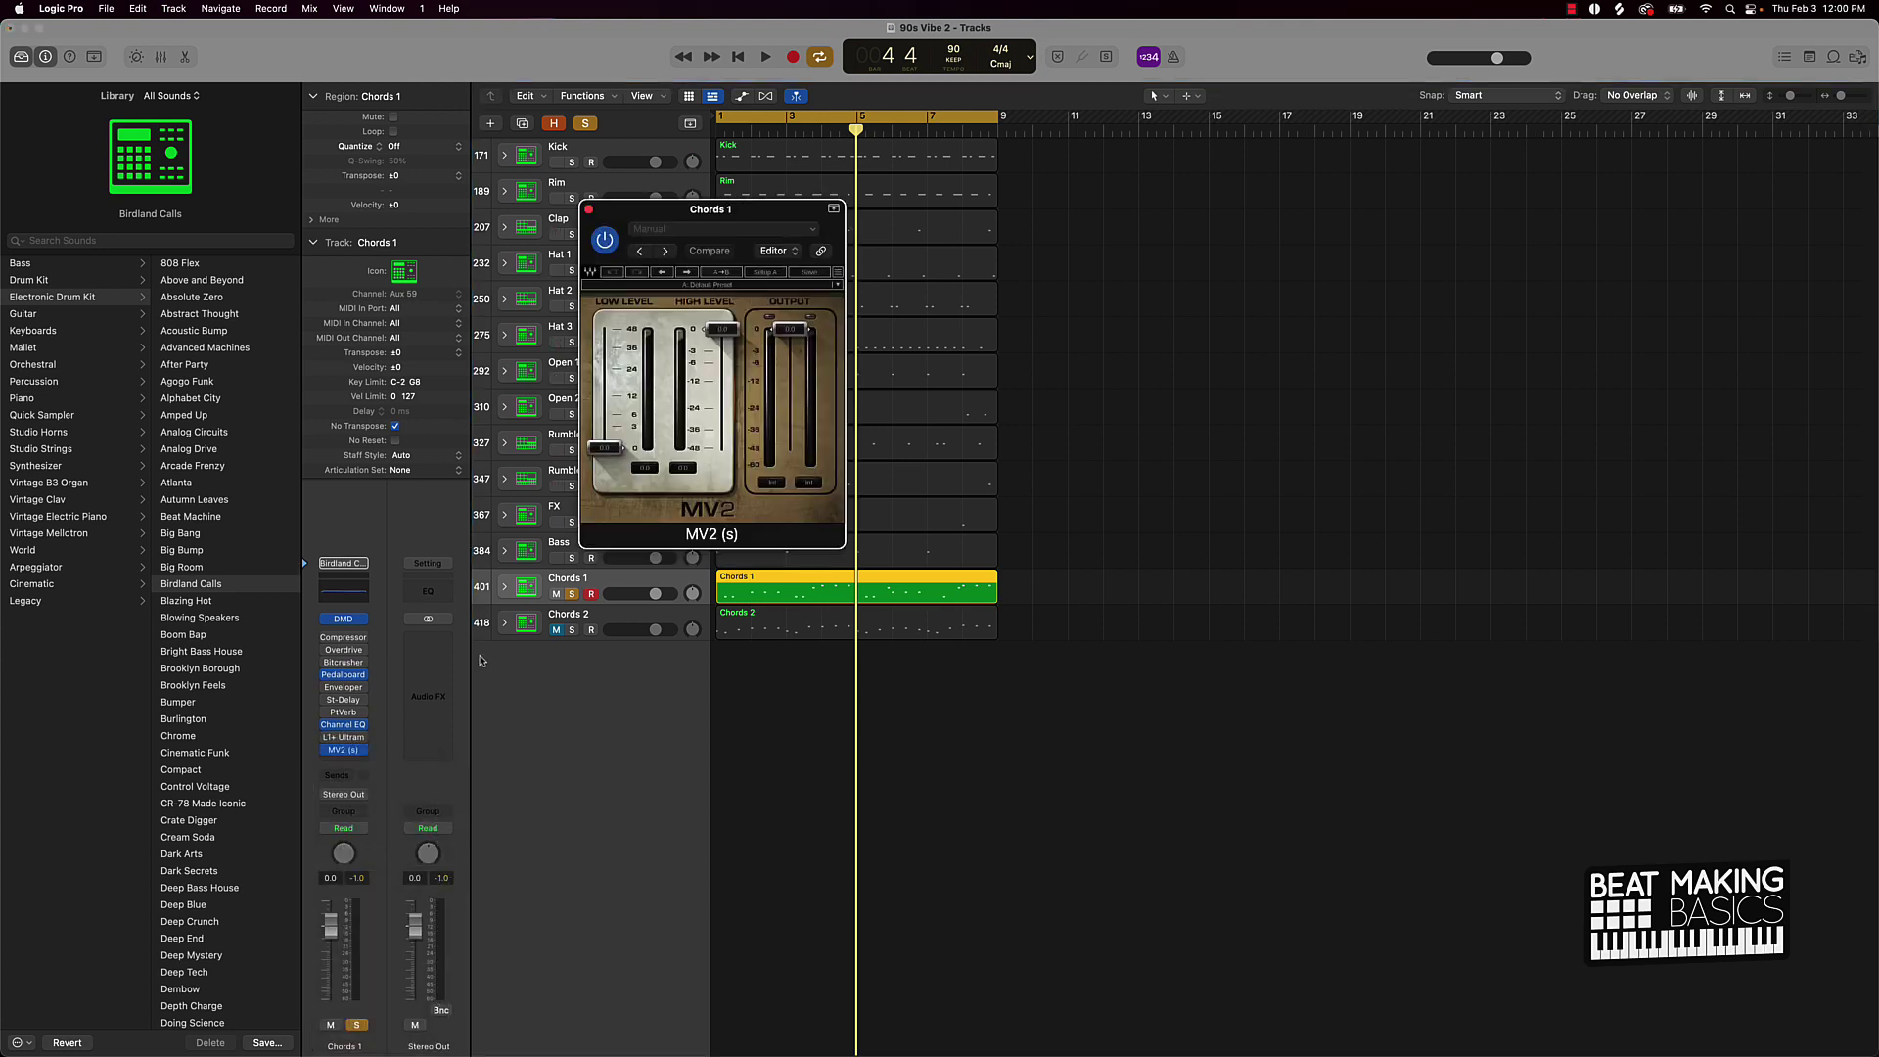
drag(741, 217, 1168, 227)
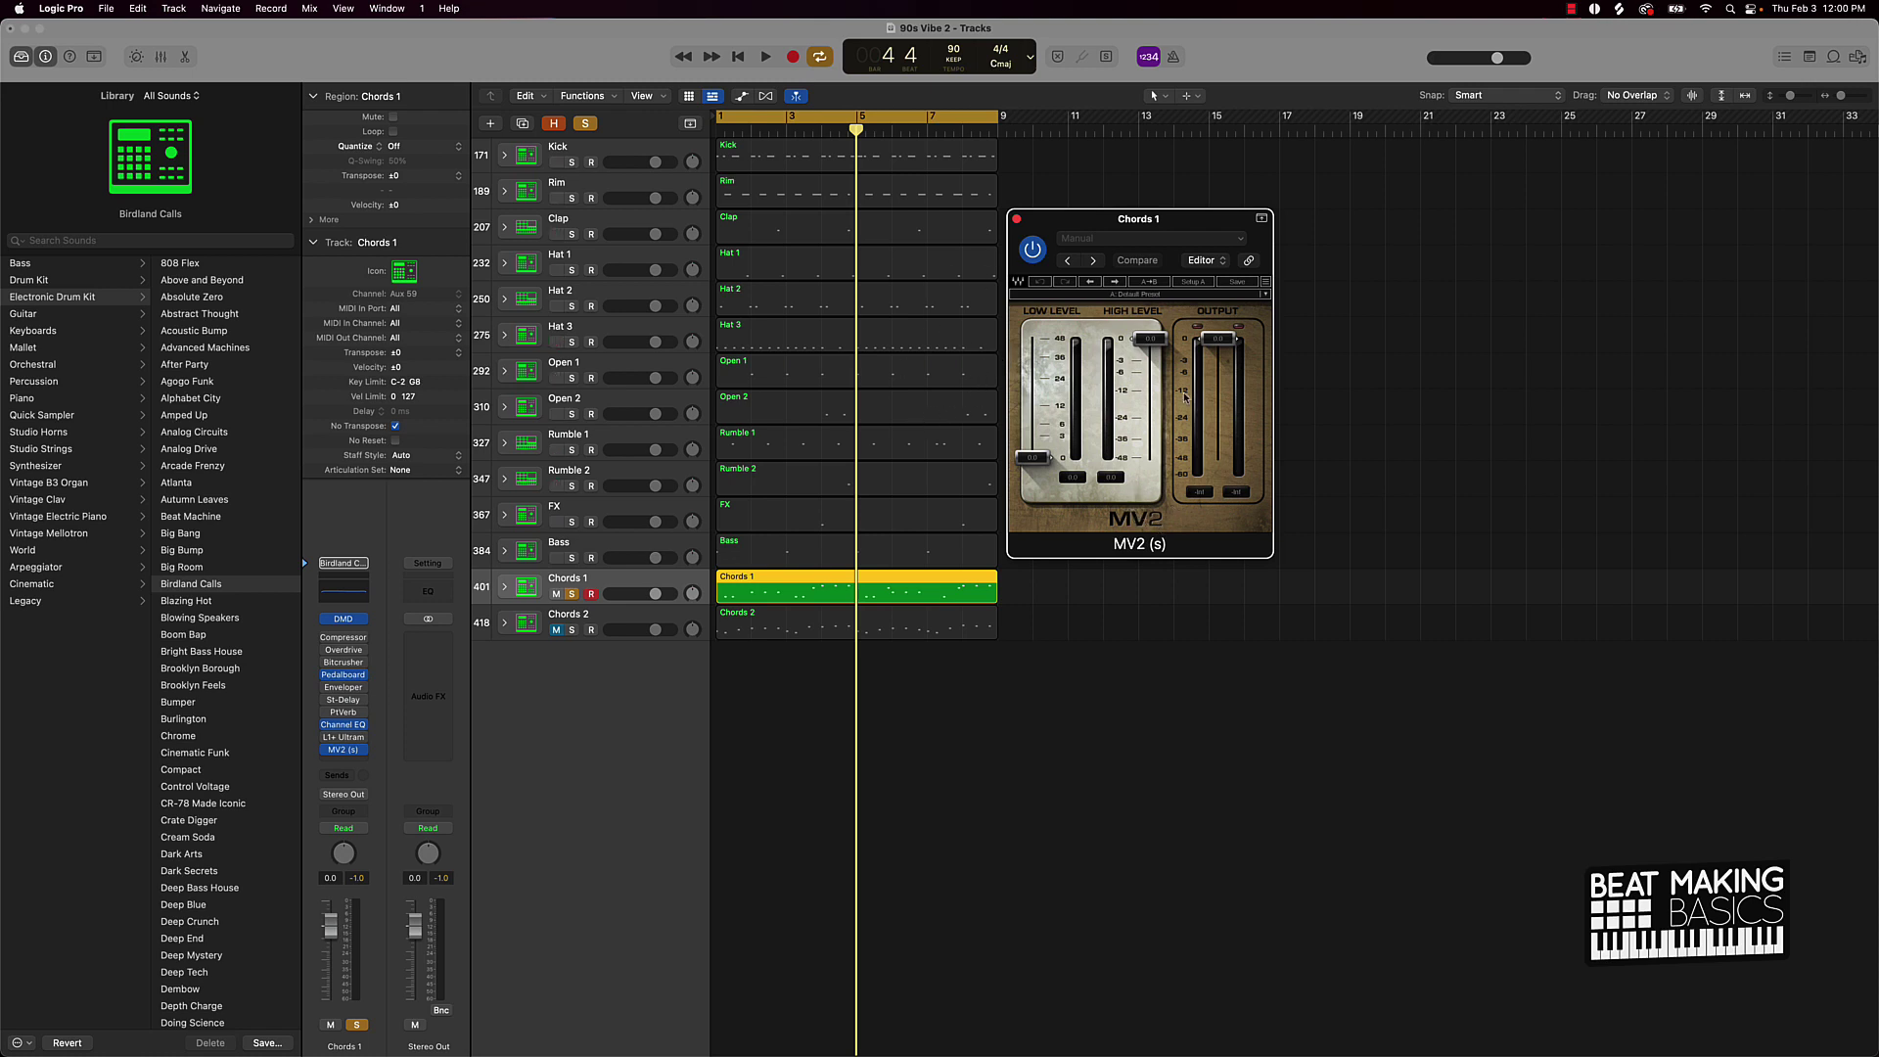
Step: Play Chords 1 from the start and adjust MV2 by lowering the High Level and raising the Low Level
key(Return)
key(space)
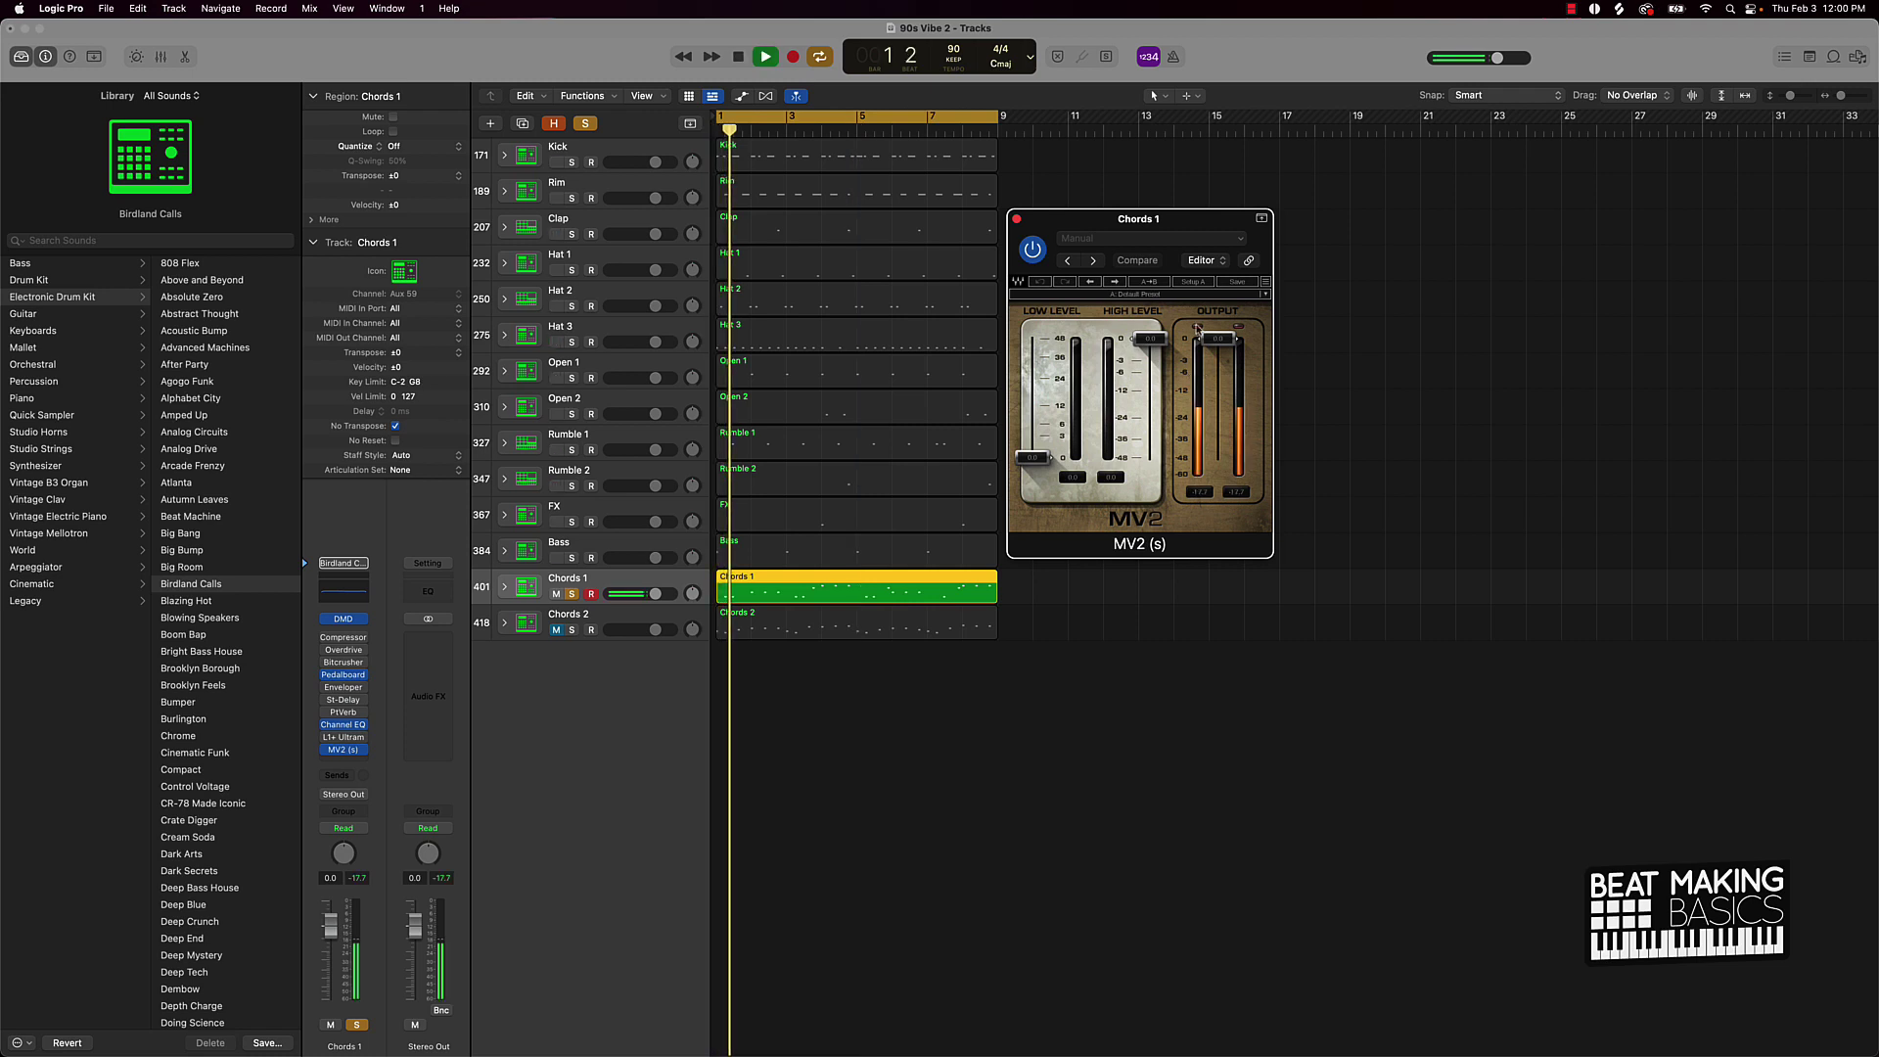
drag(1149, 338, 1150, 401)
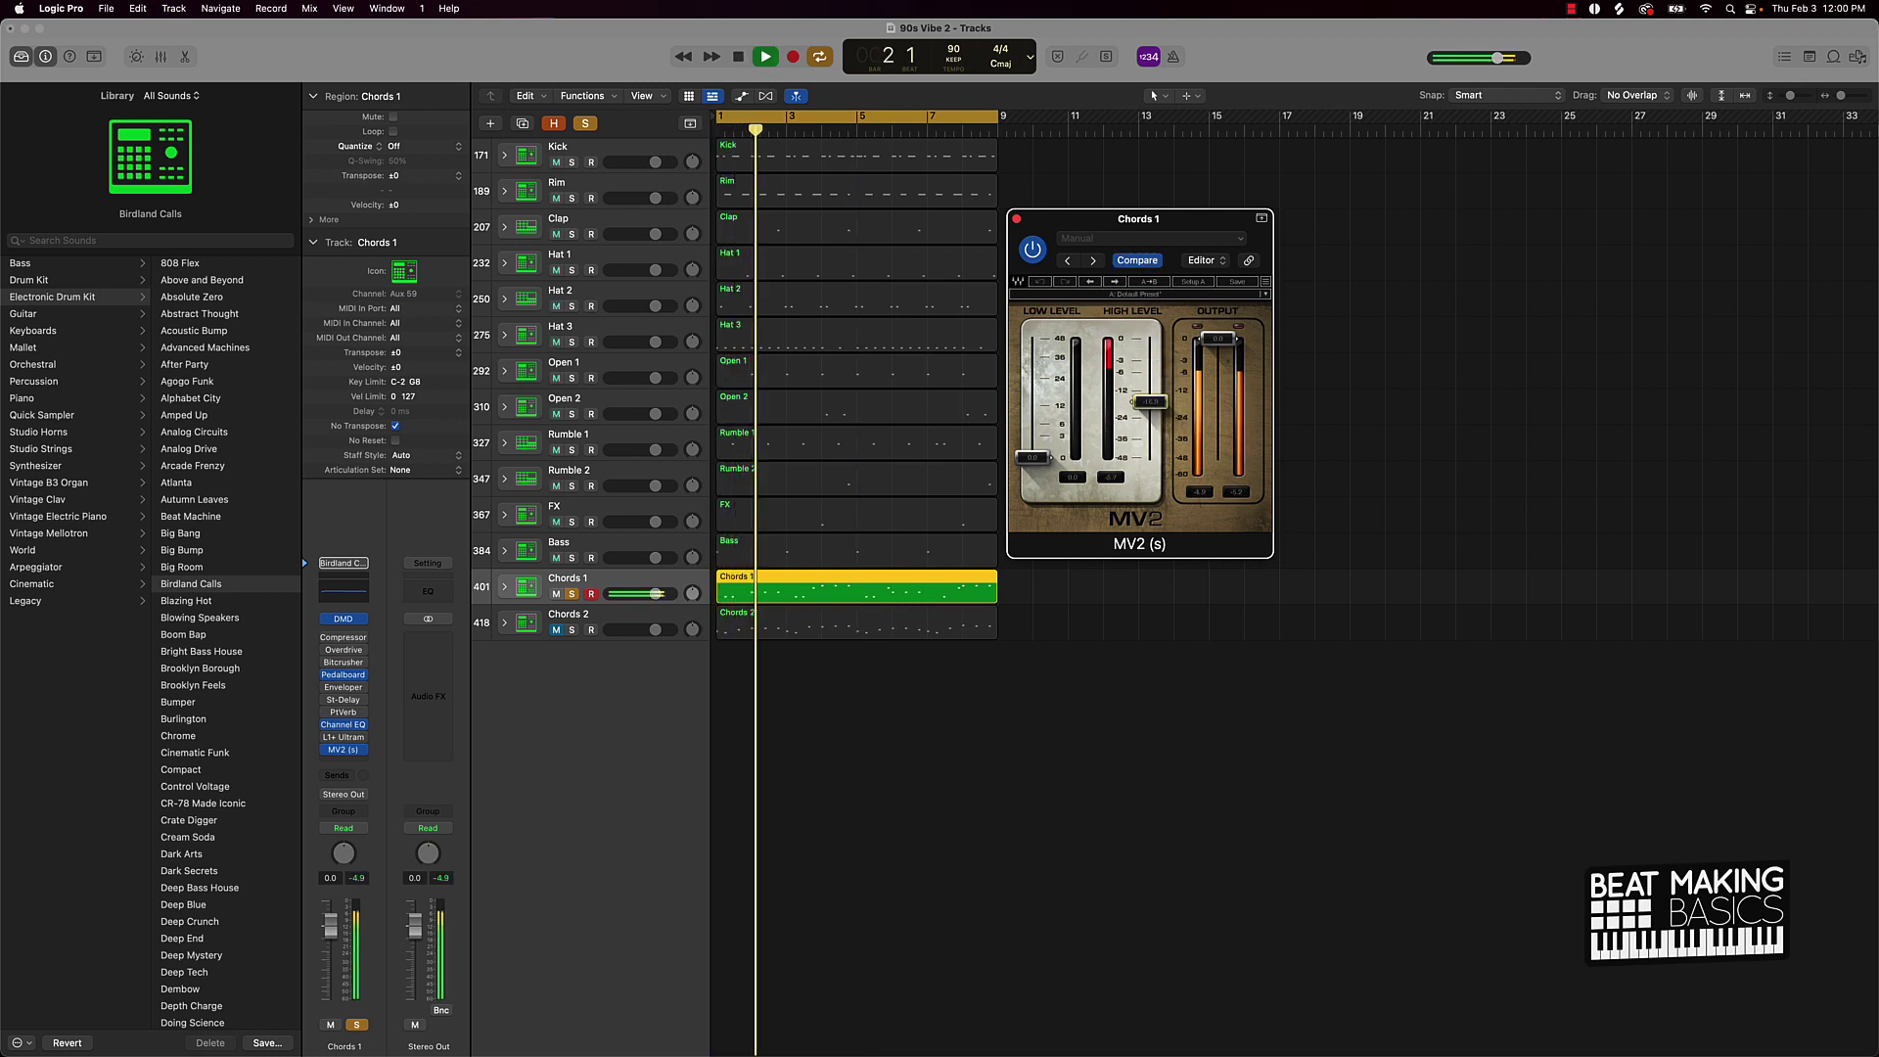
drag(1032, 457, 1032, 415)
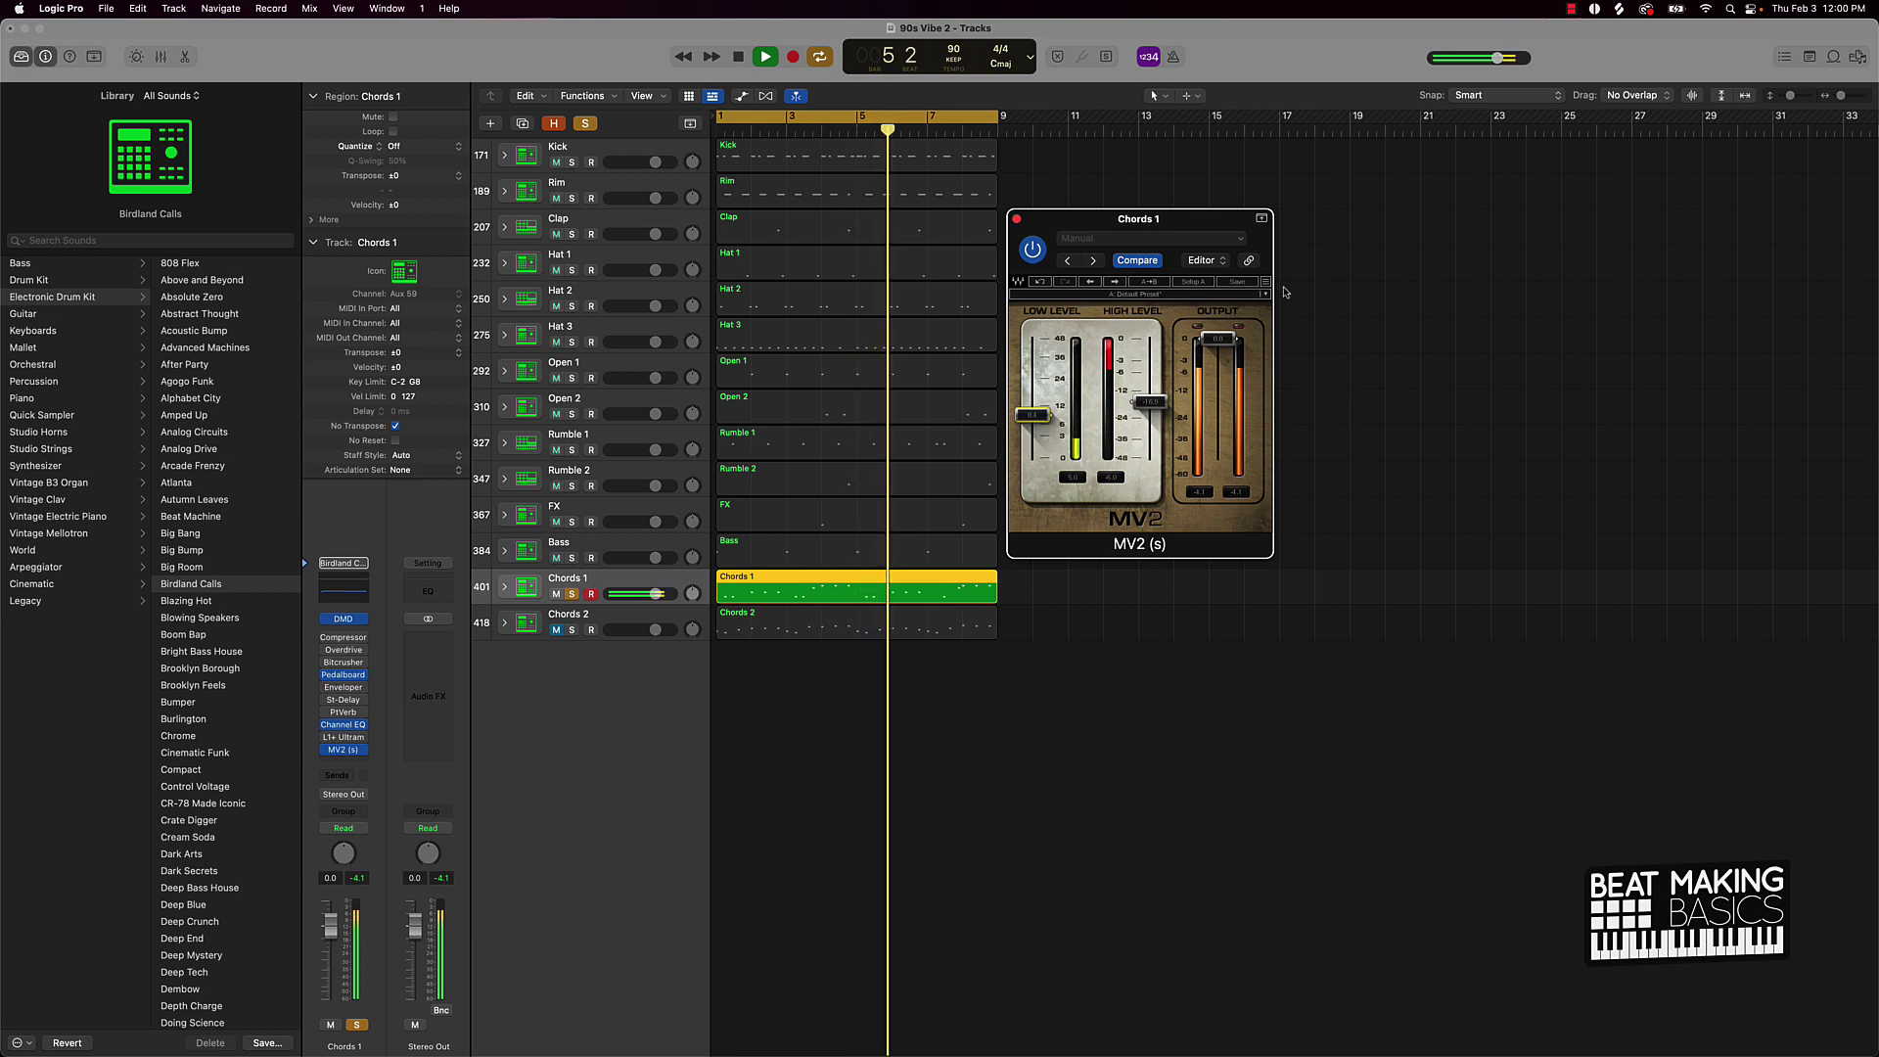
drag(1150, 402, 1150, 413)
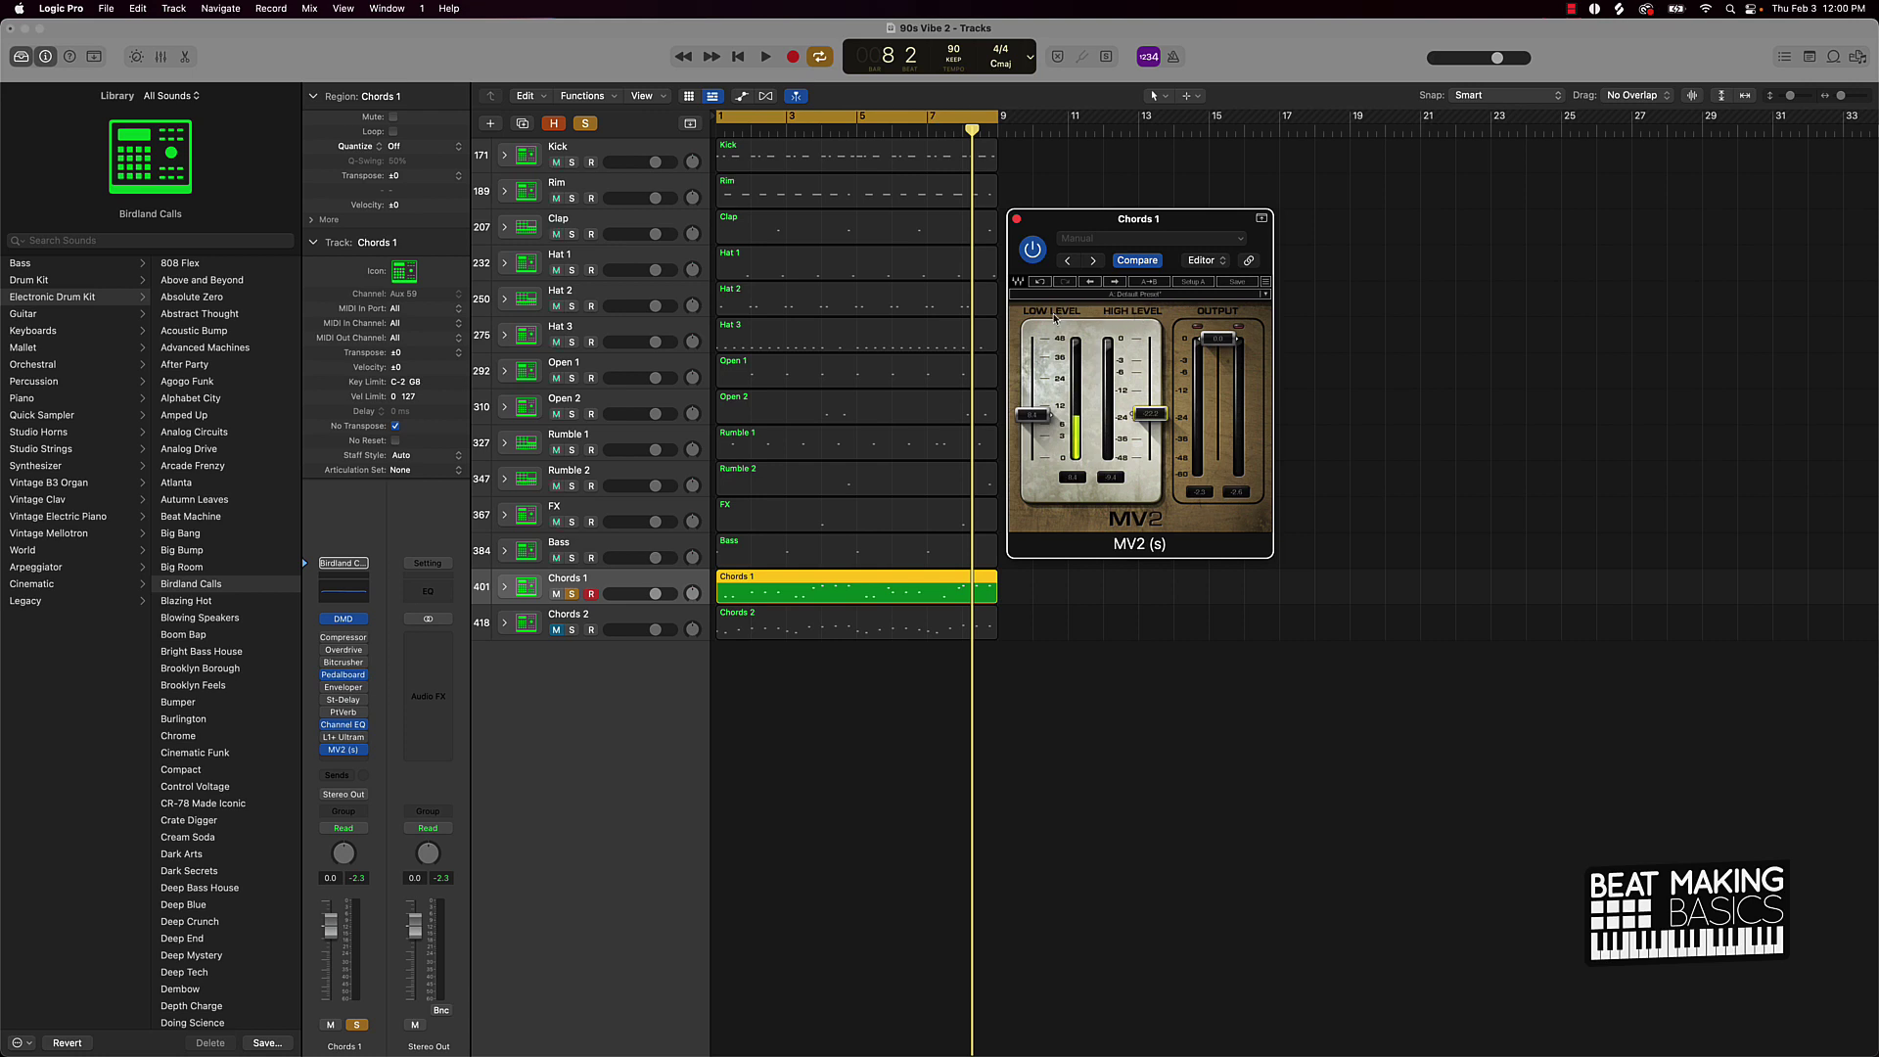
Step: Play Chords 1 with MV2 active, bypass MV2, and play the chords again to compare
click(343, 597)
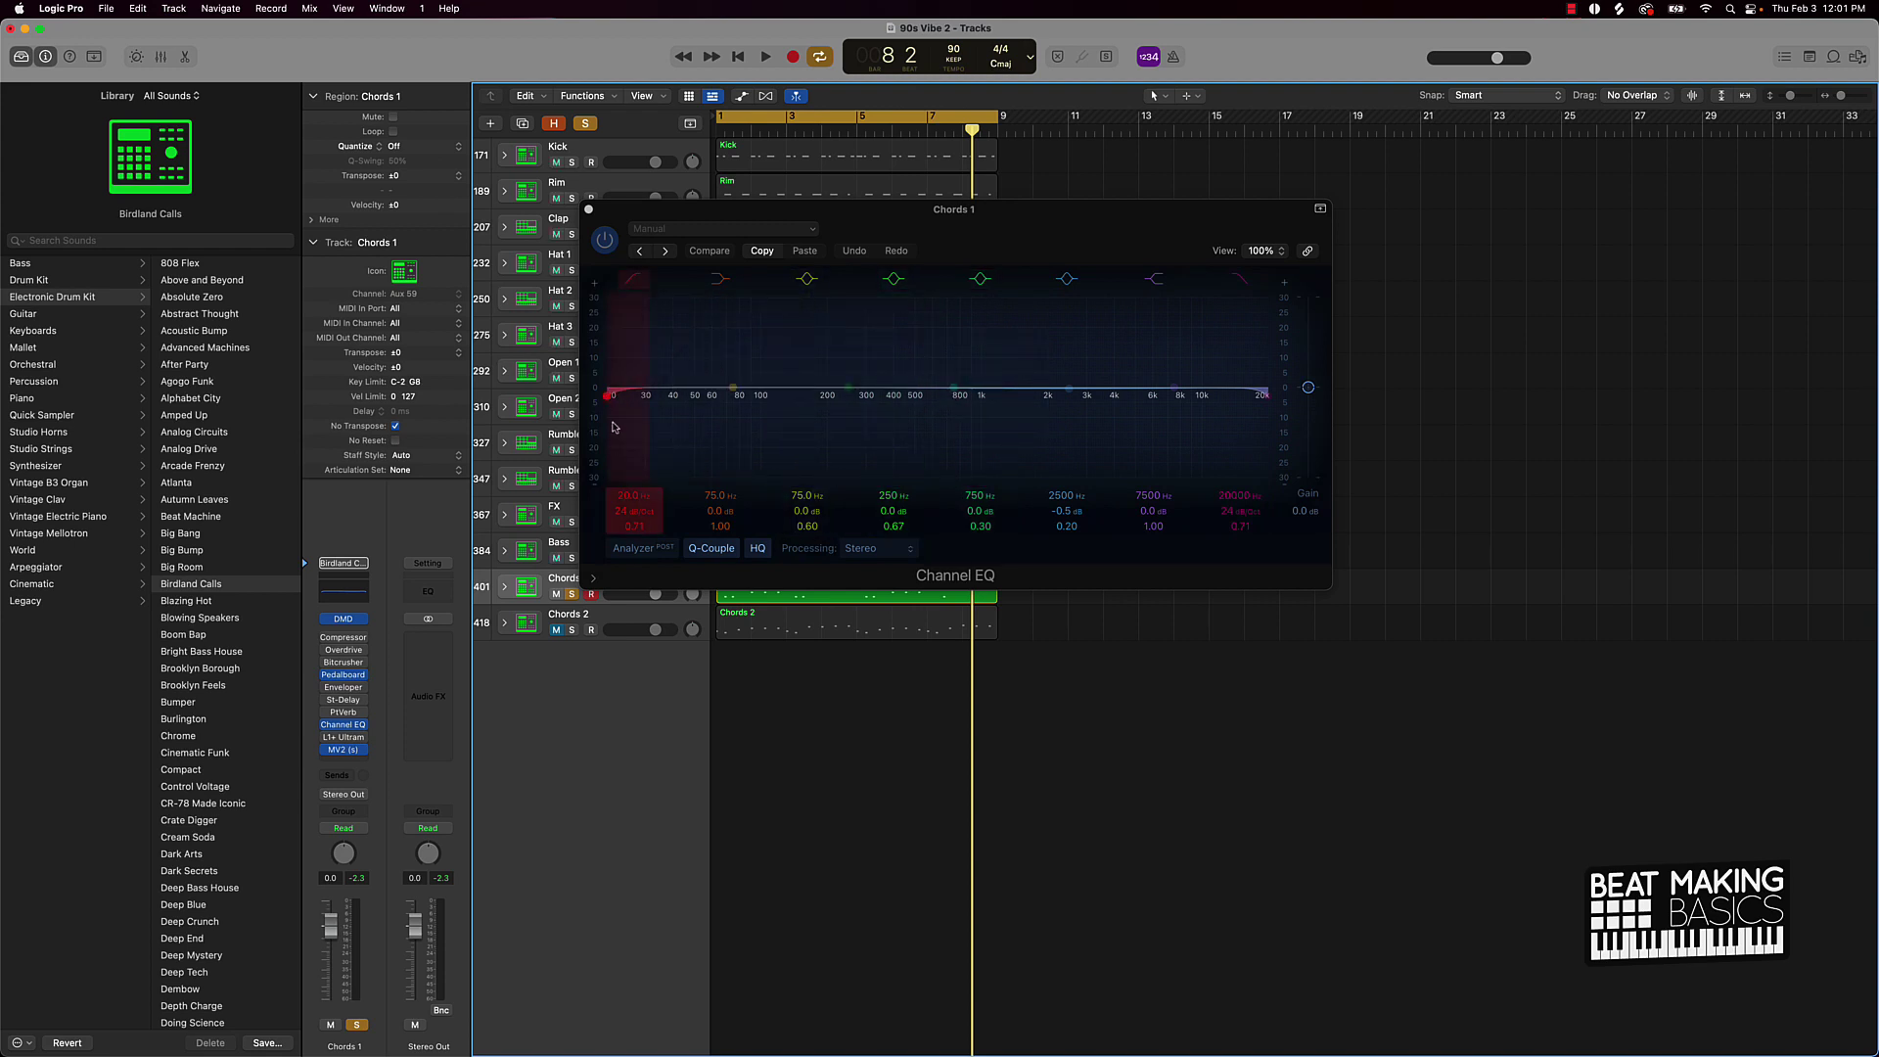
click(588, 209)
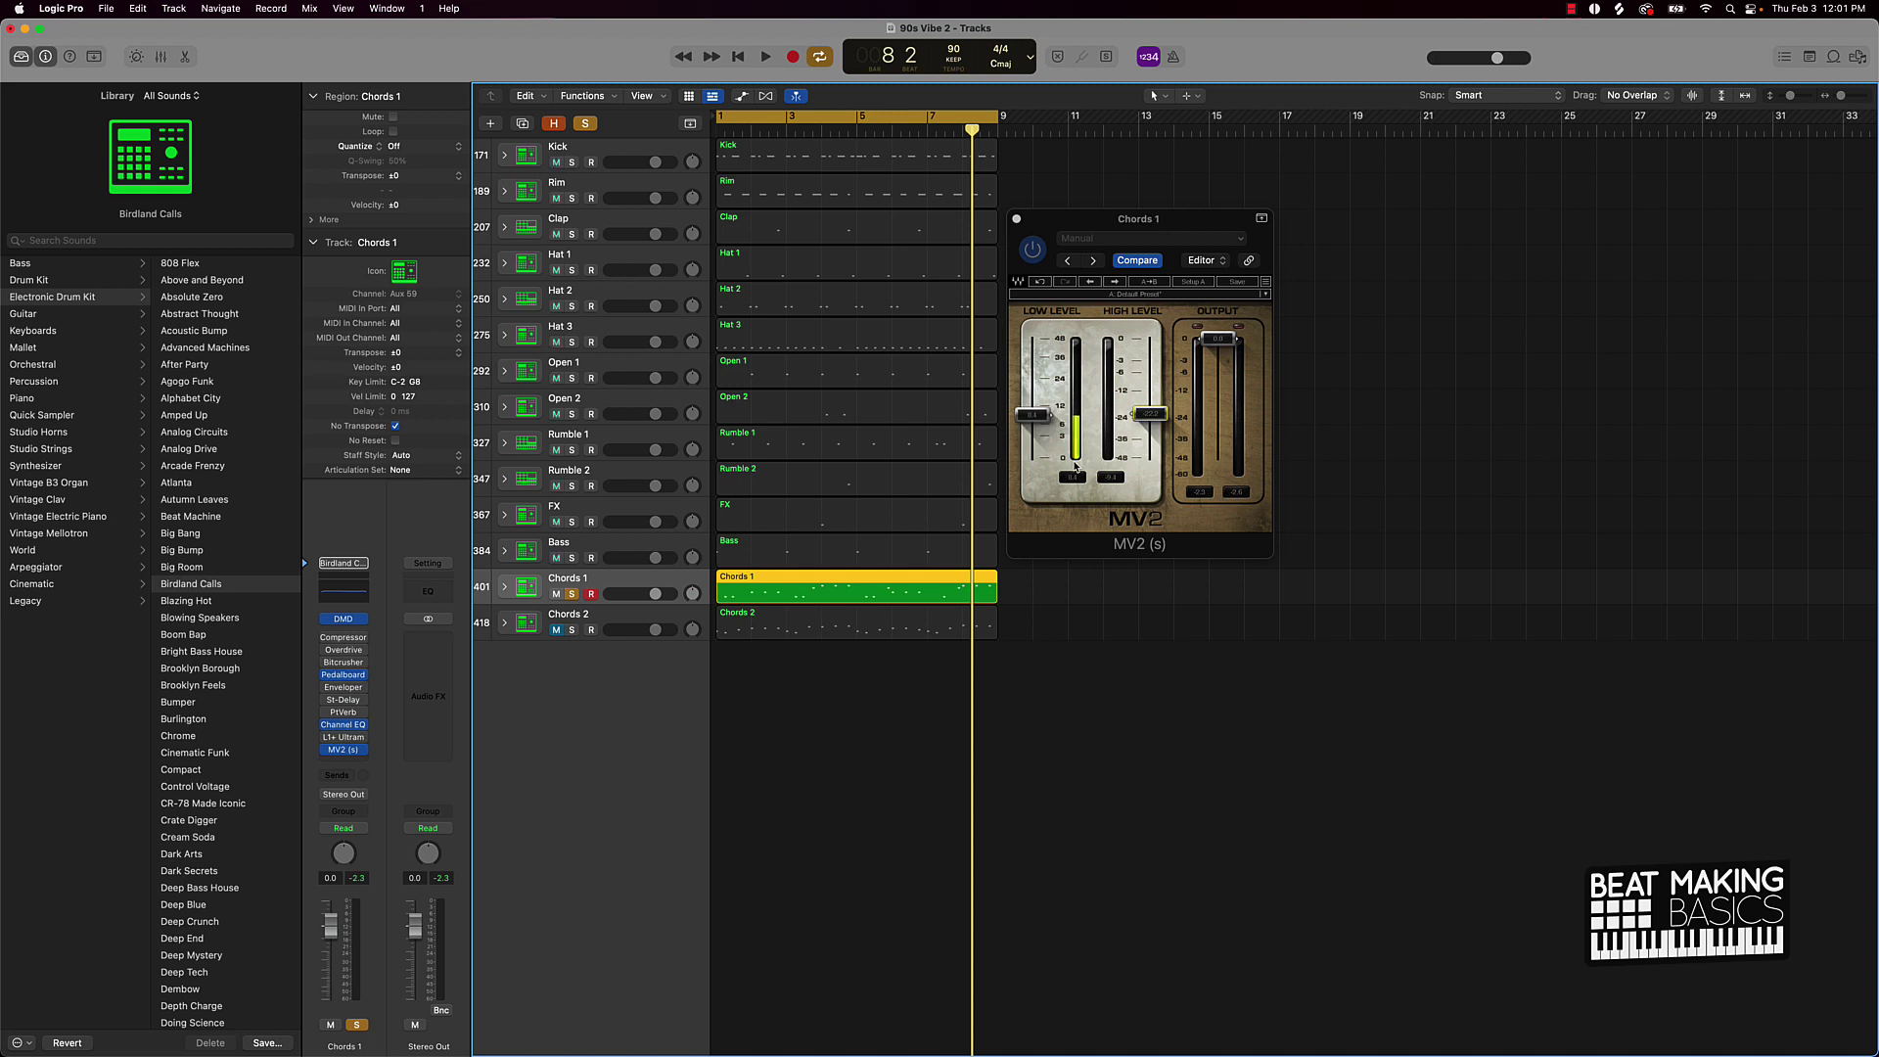
key(space)
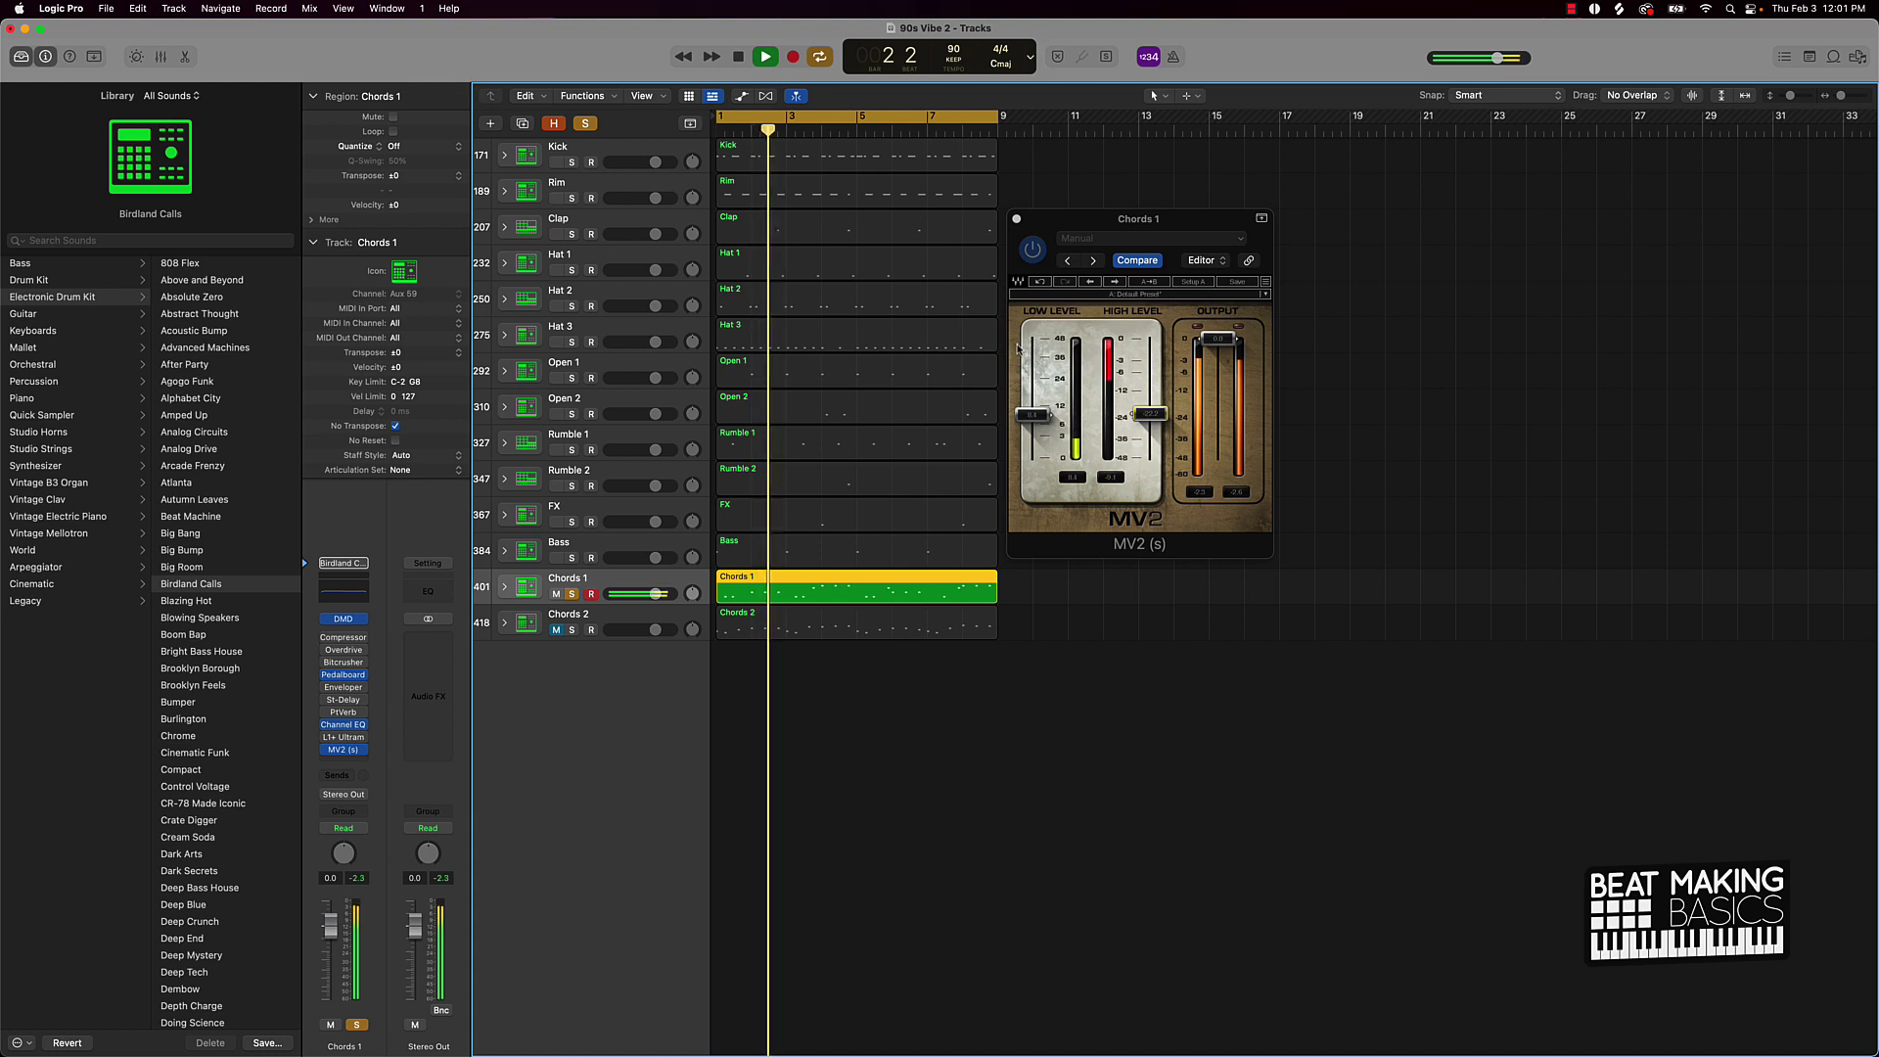
key(space)
click(1032, 251)
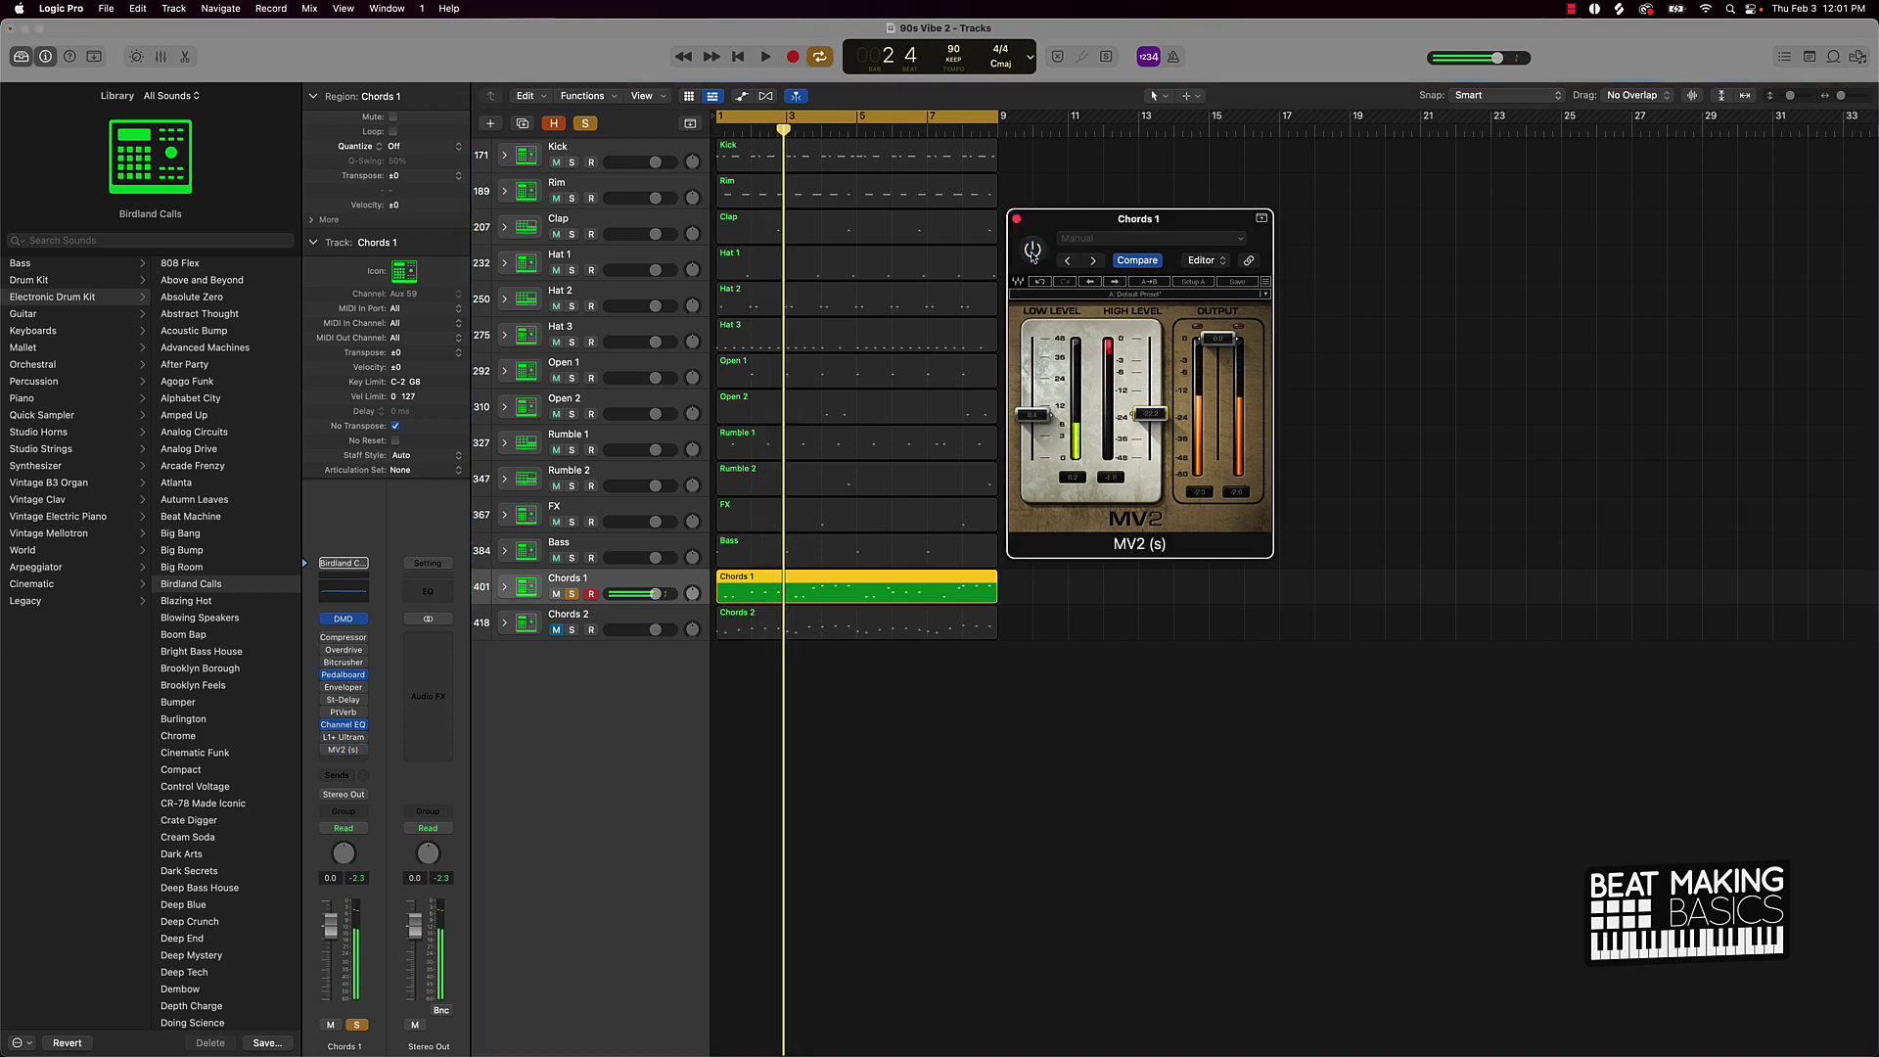
key(space)
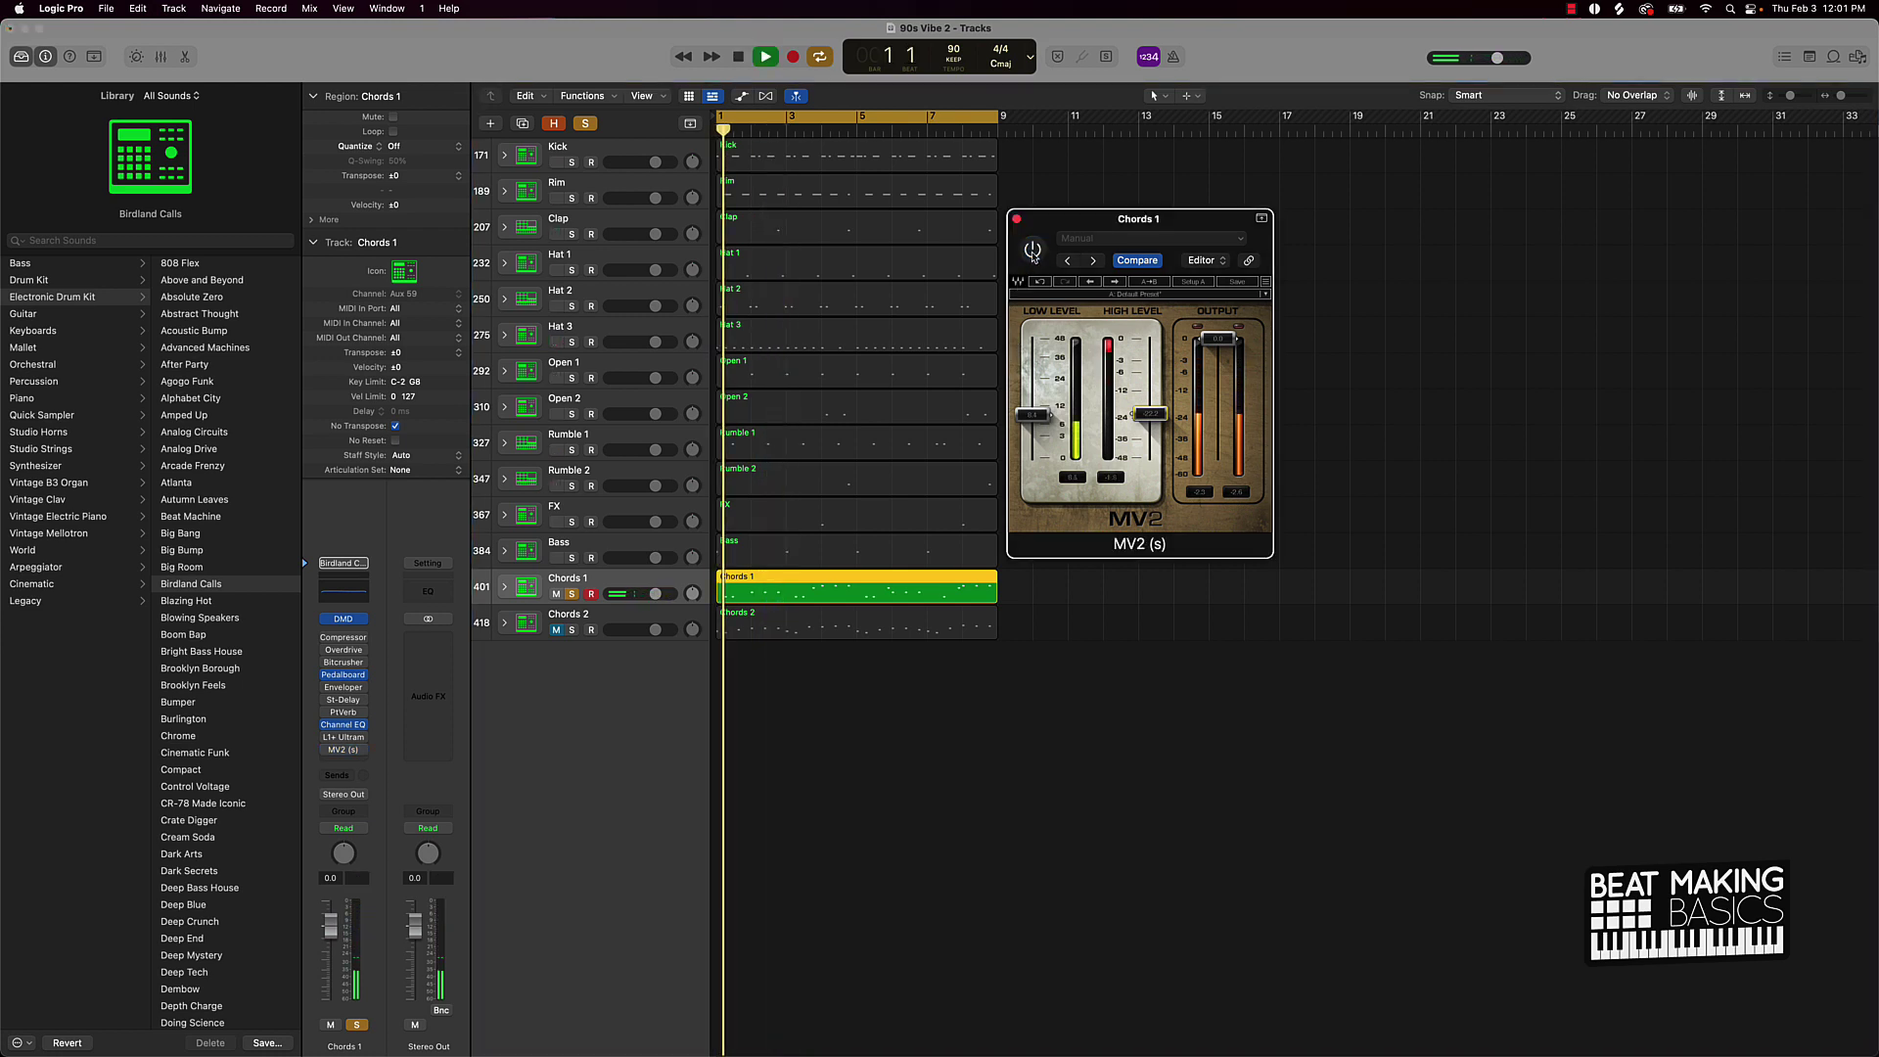
key(space)
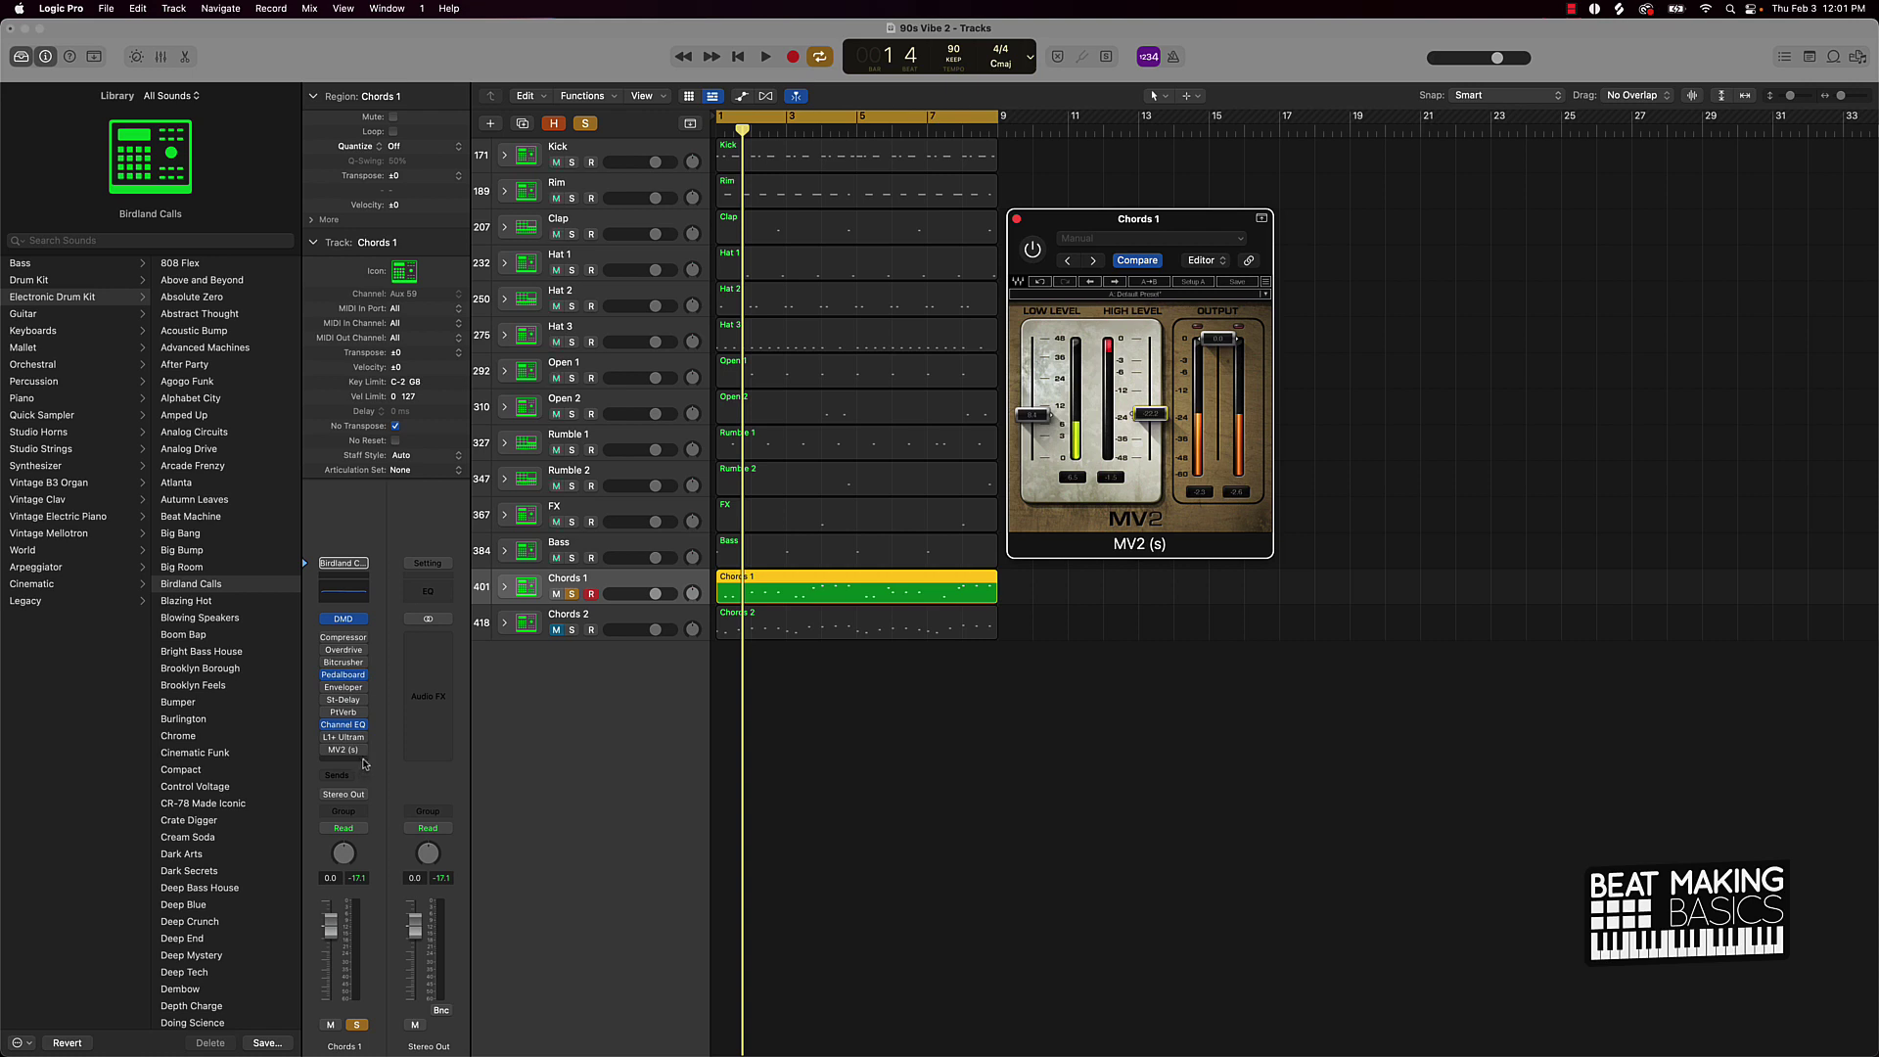
click(366, 762)
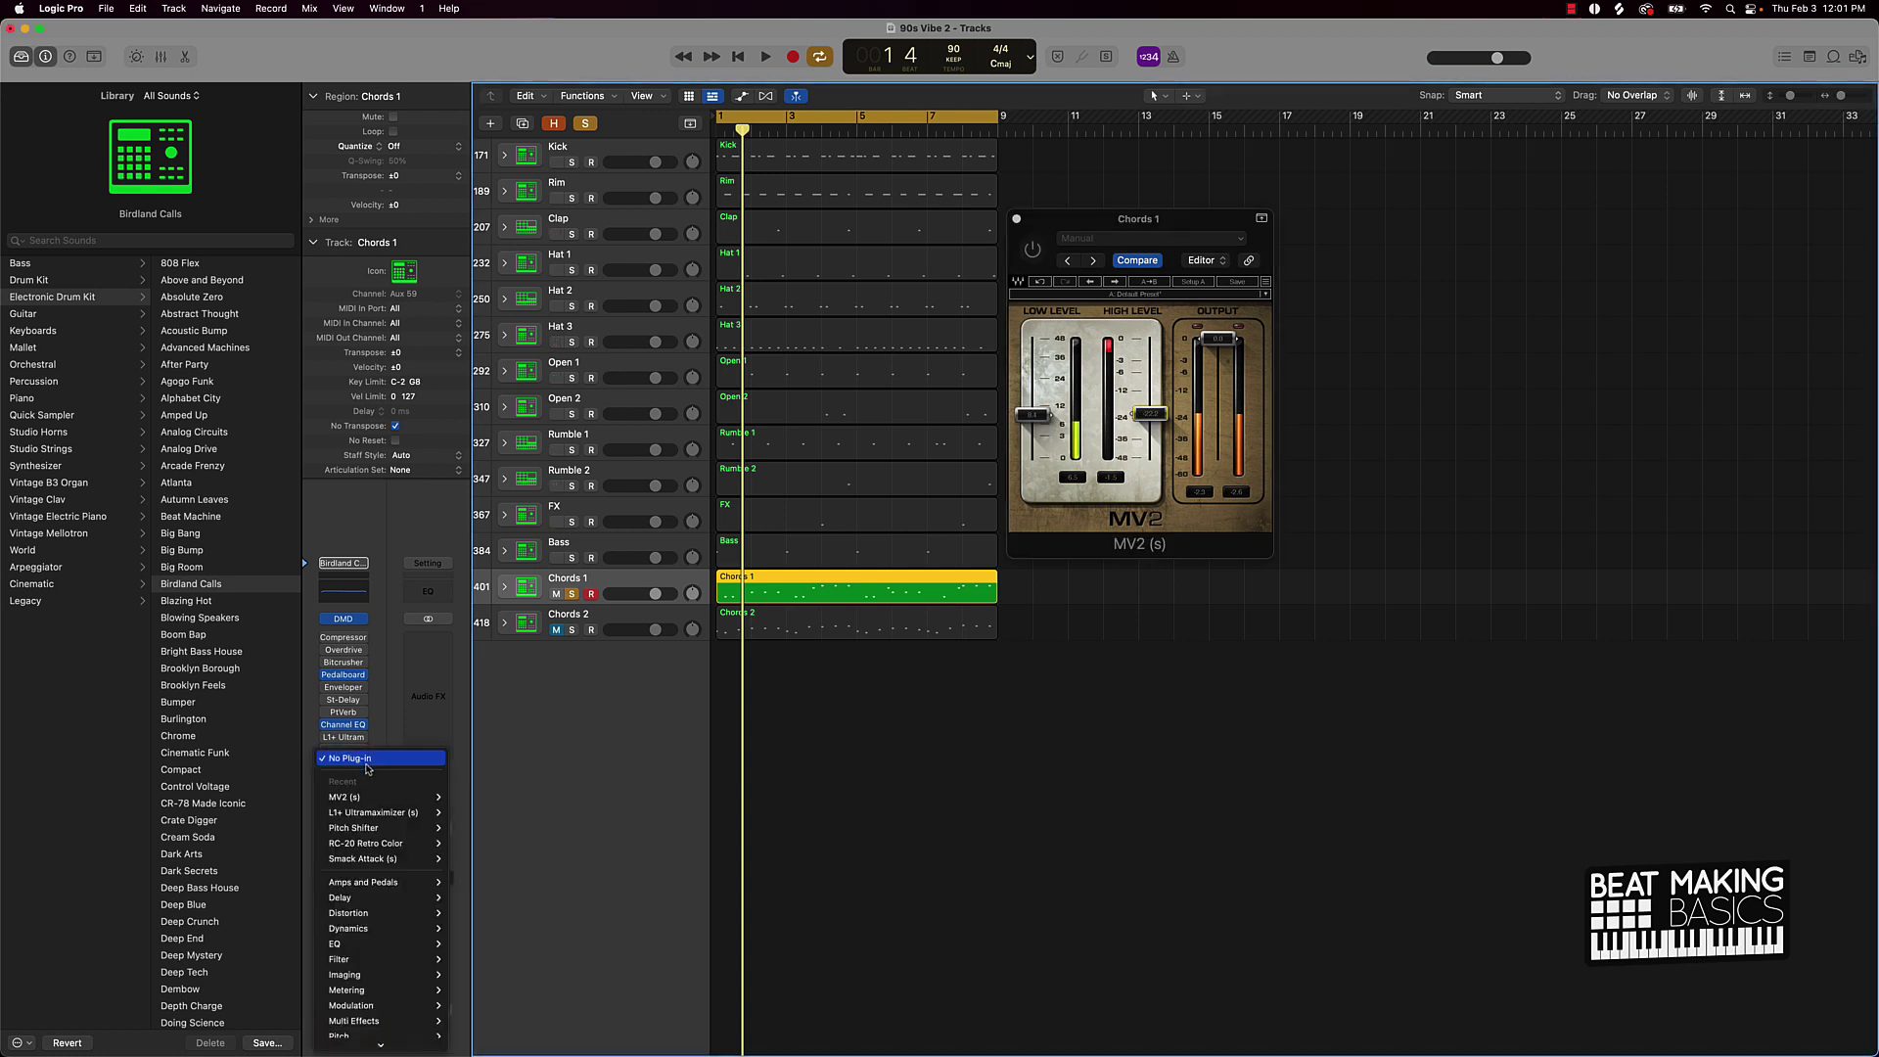
mouse_move(364, 936)
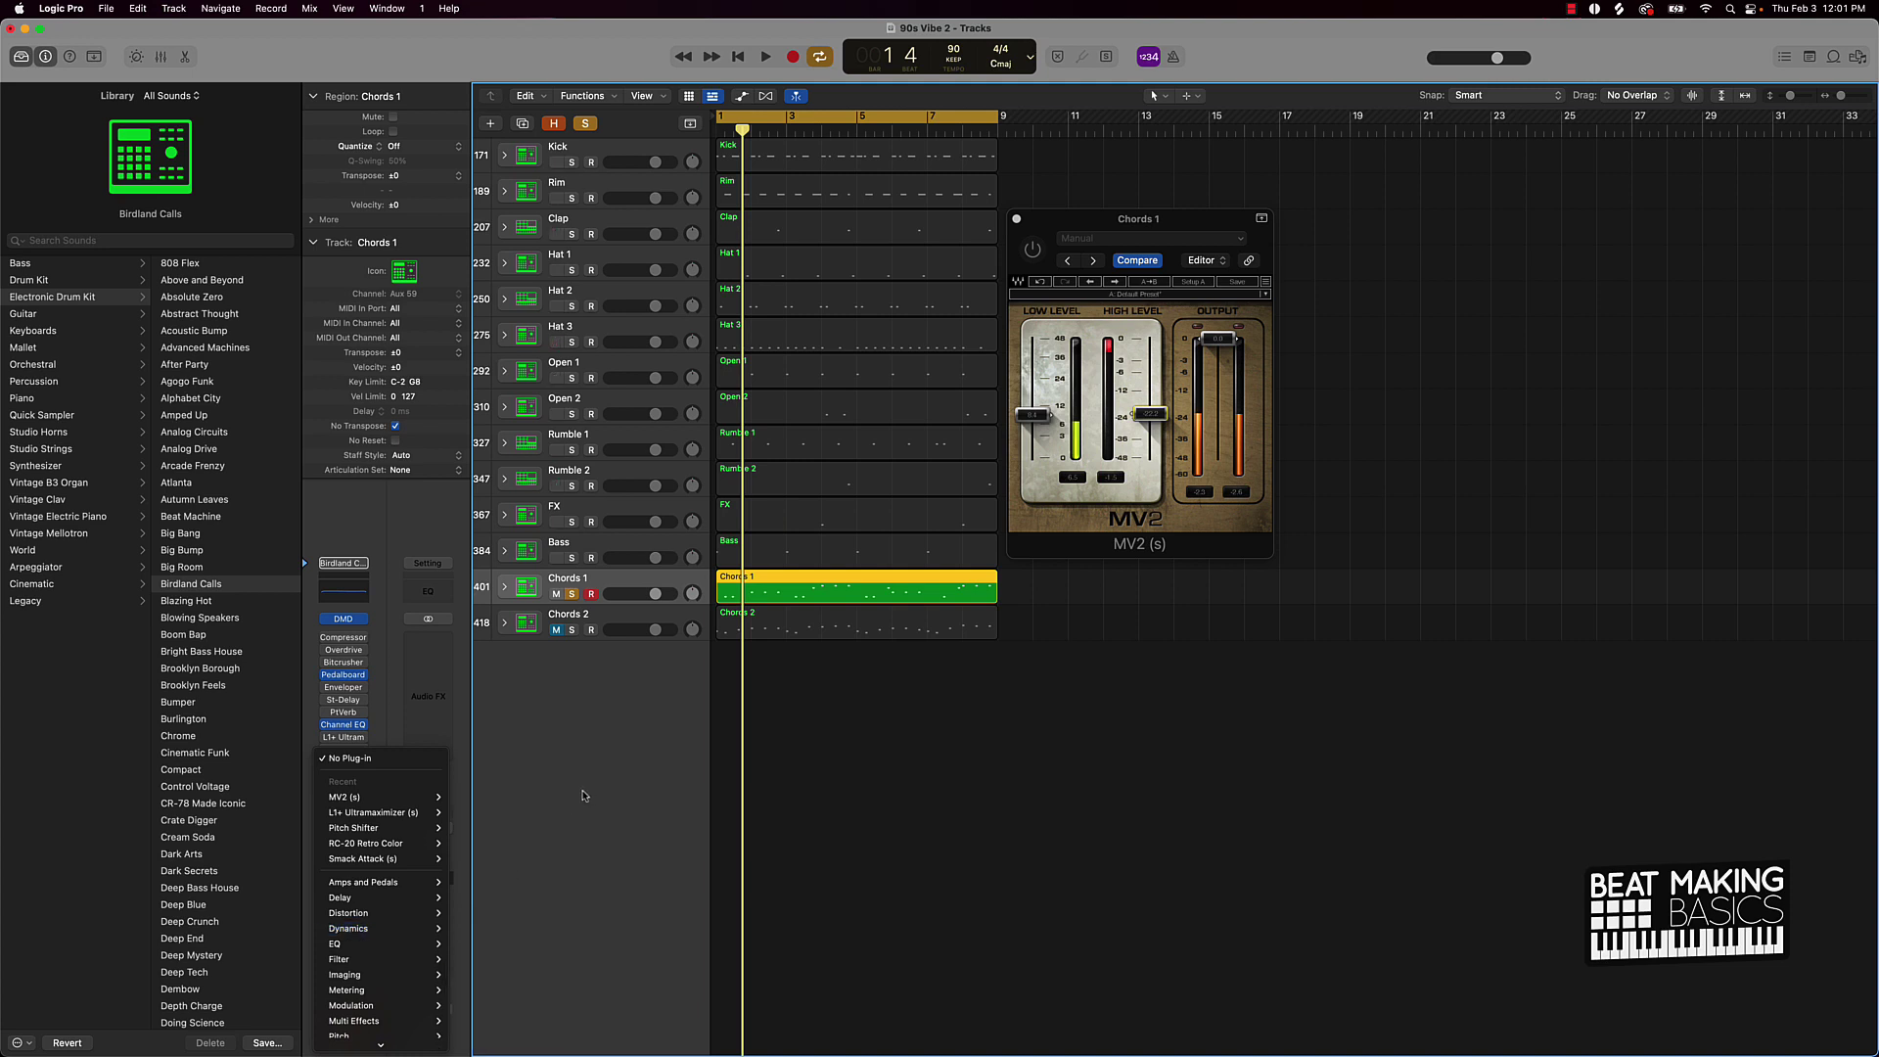
key(Escape)
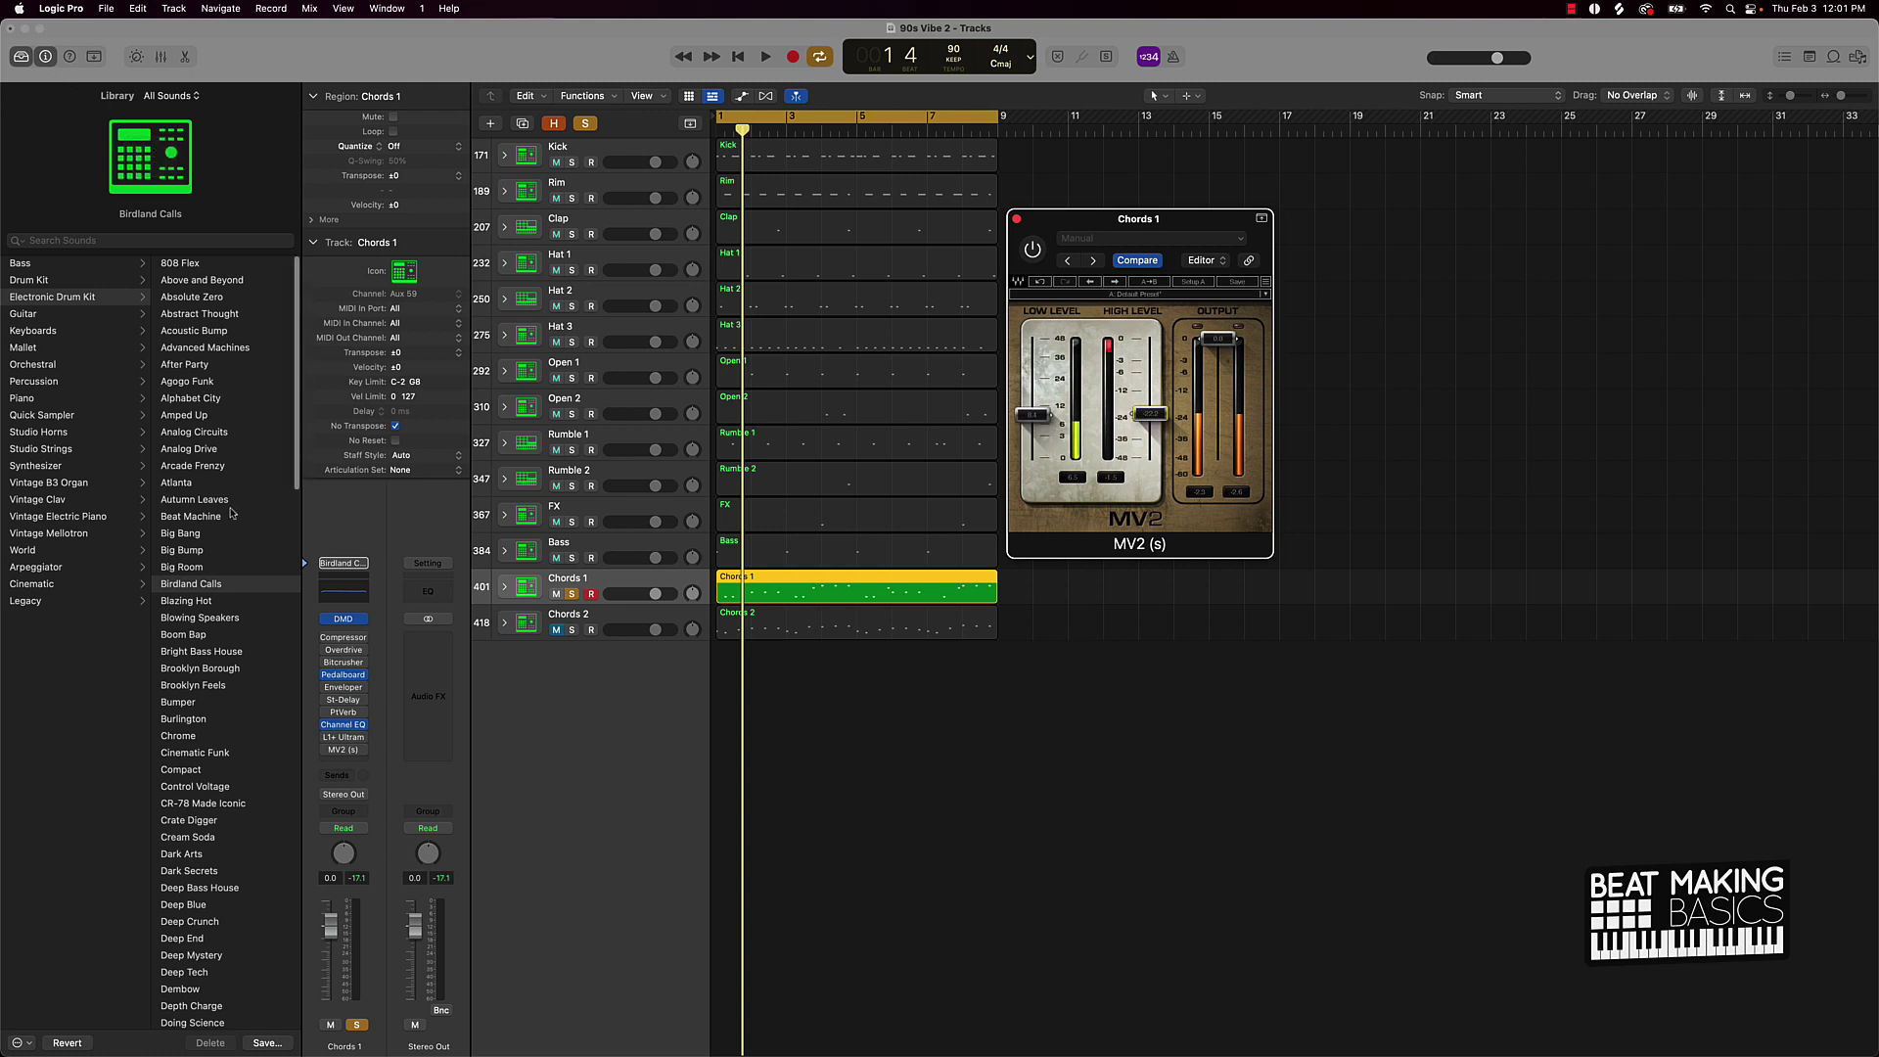
Step: Insert a stereo Adaptive Limiter after MV2 on Chords 1 and close the MV2 window
click(359, 762)
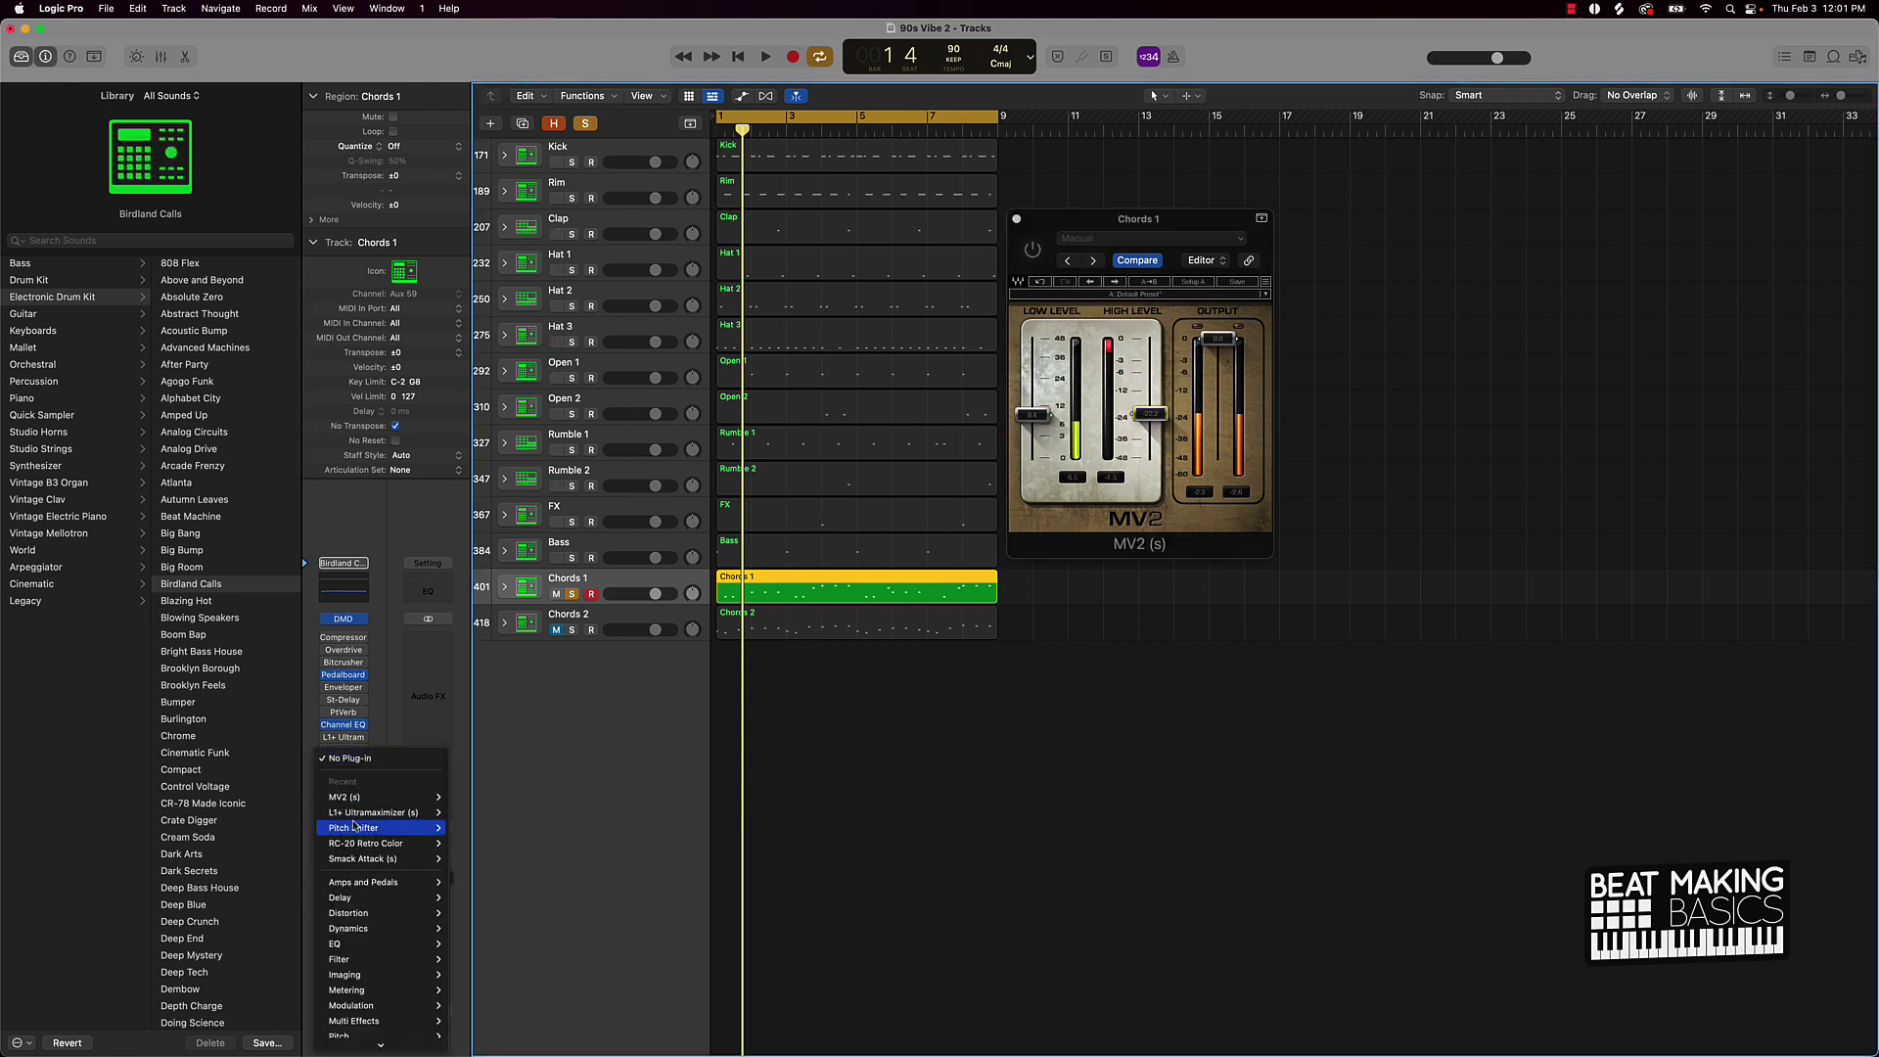
mouse_move(498, 931)
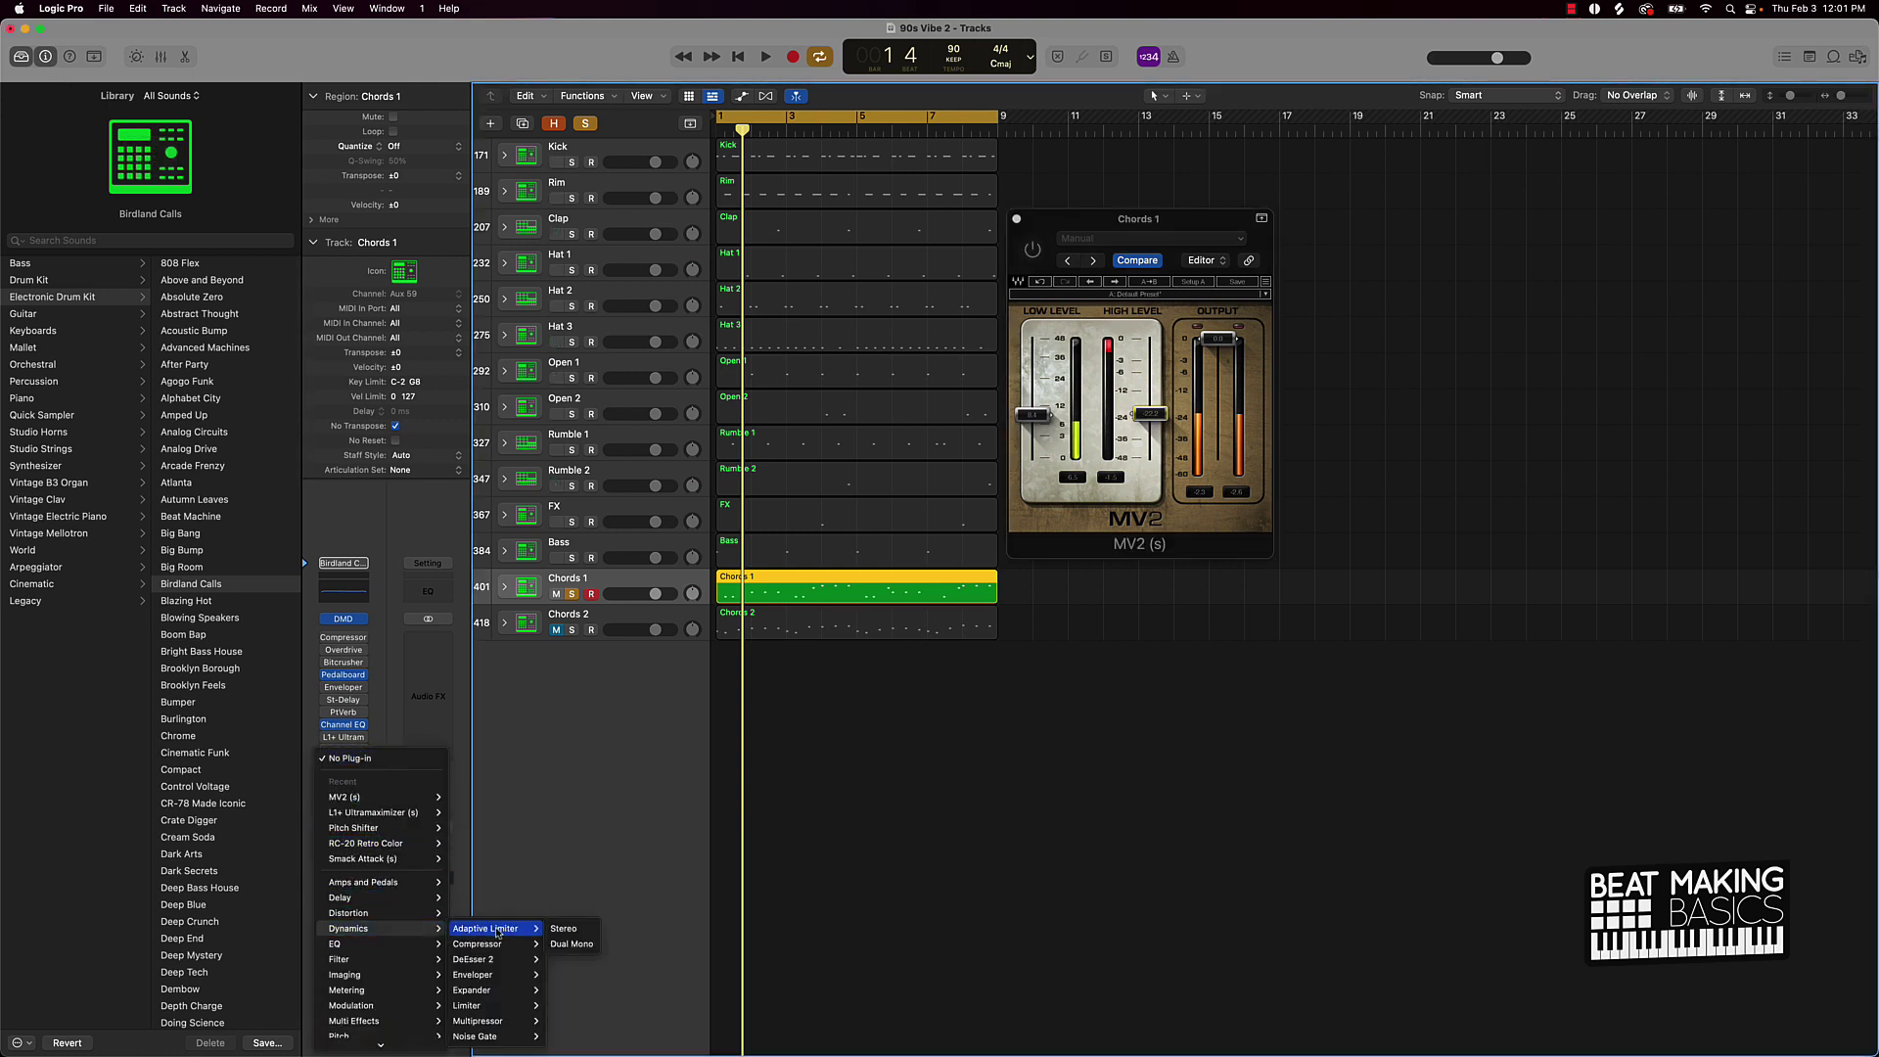
click(570, 935)
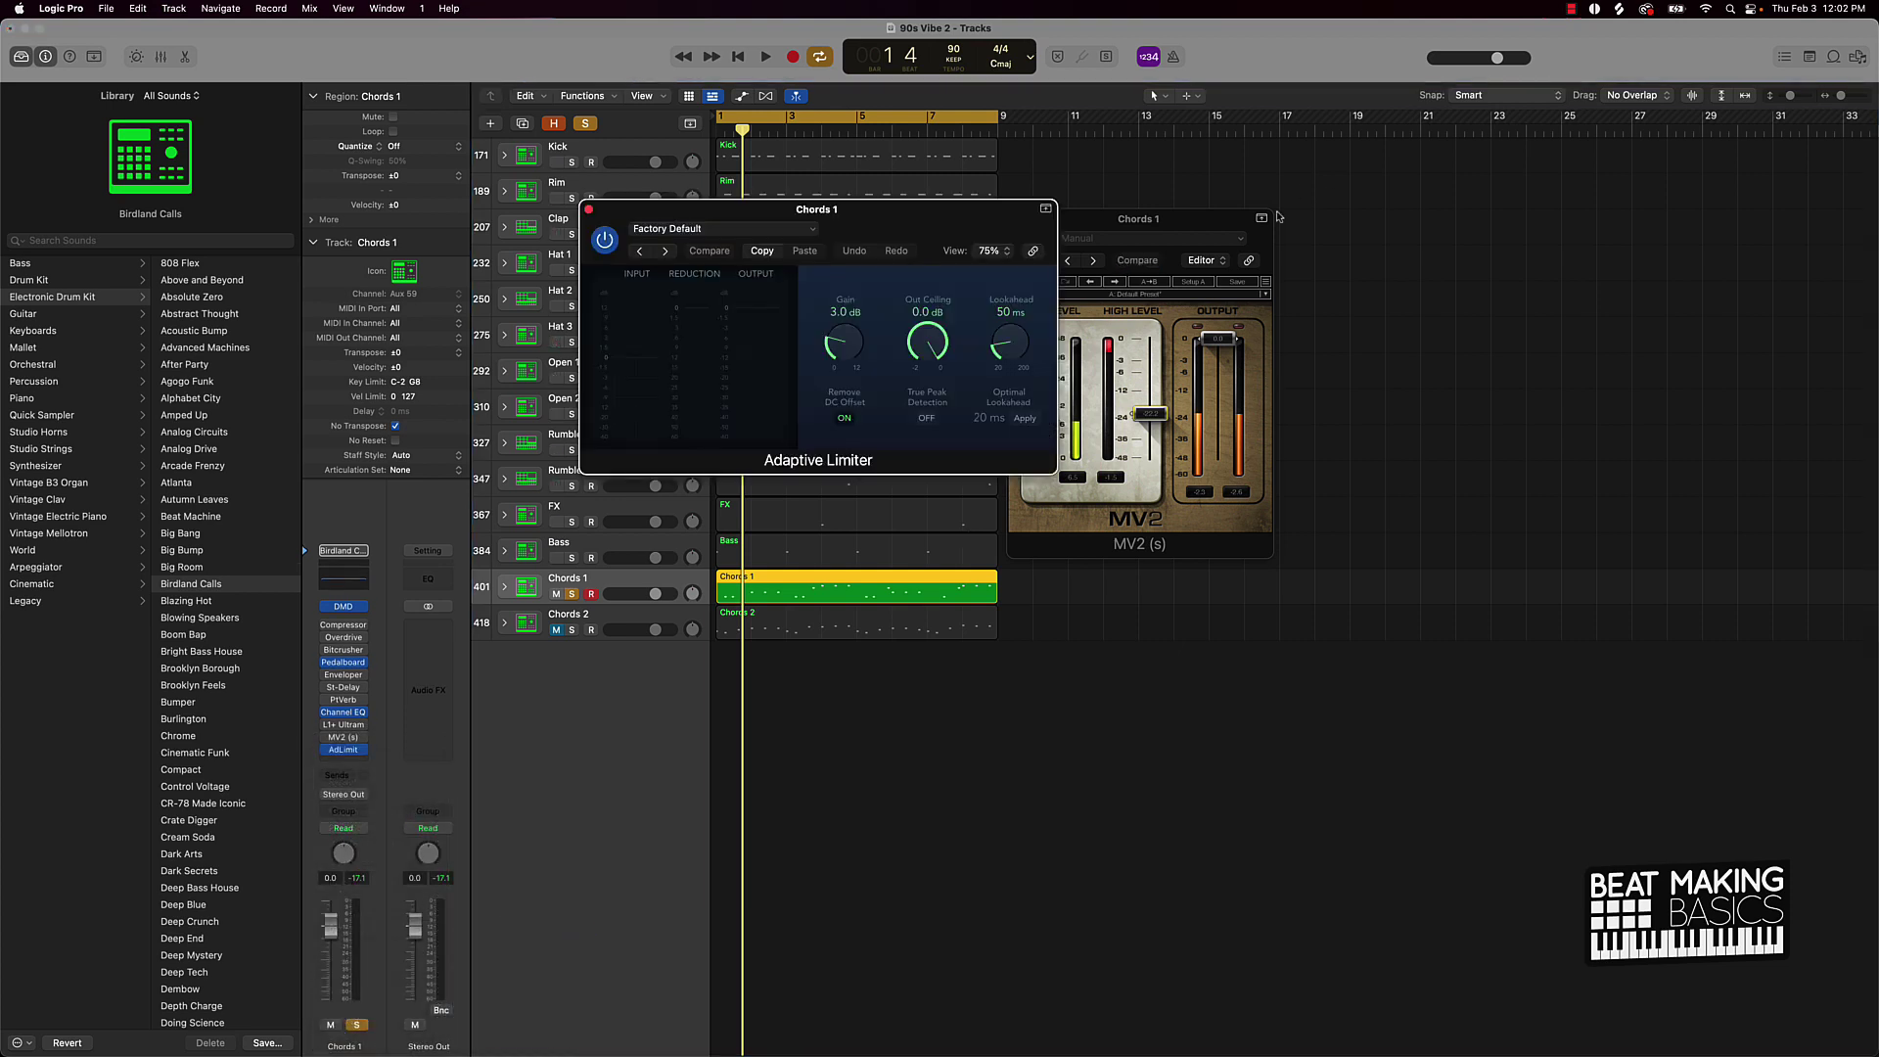
drag(1127, 217, 1196, 216)
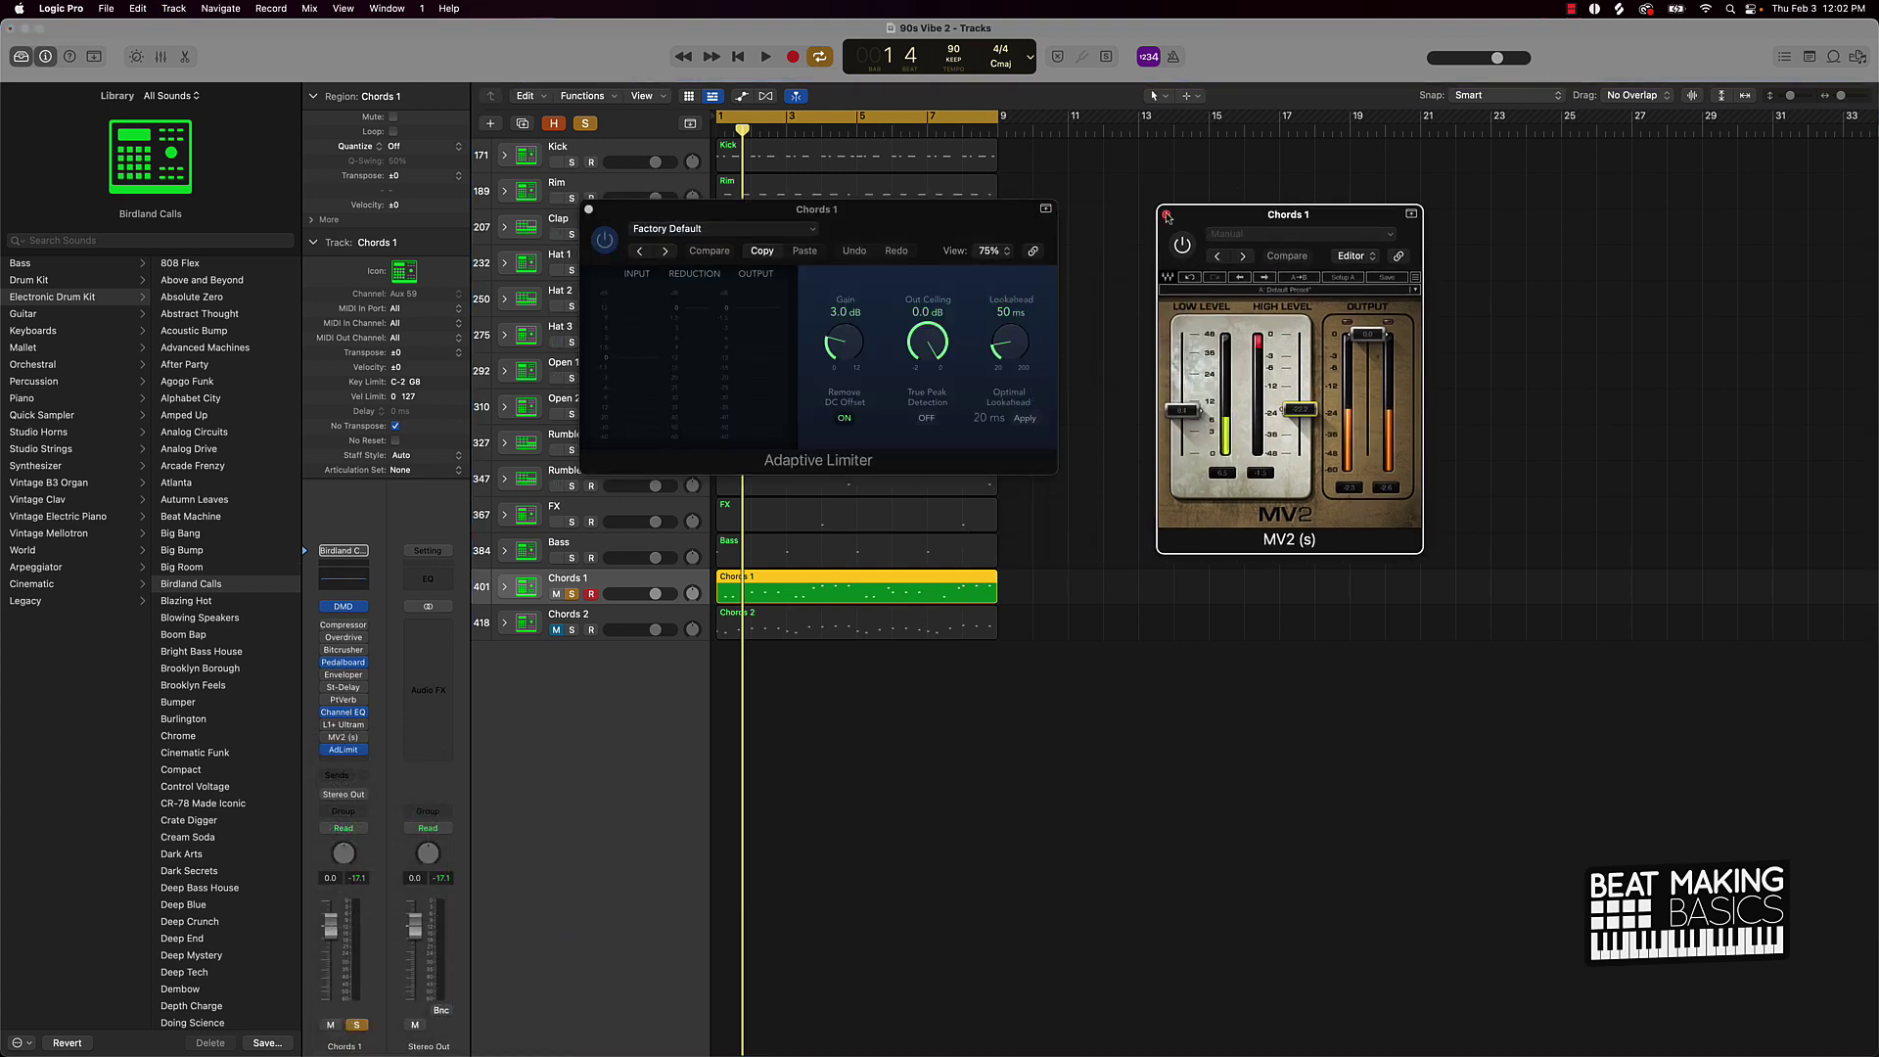
click(1166, 214)
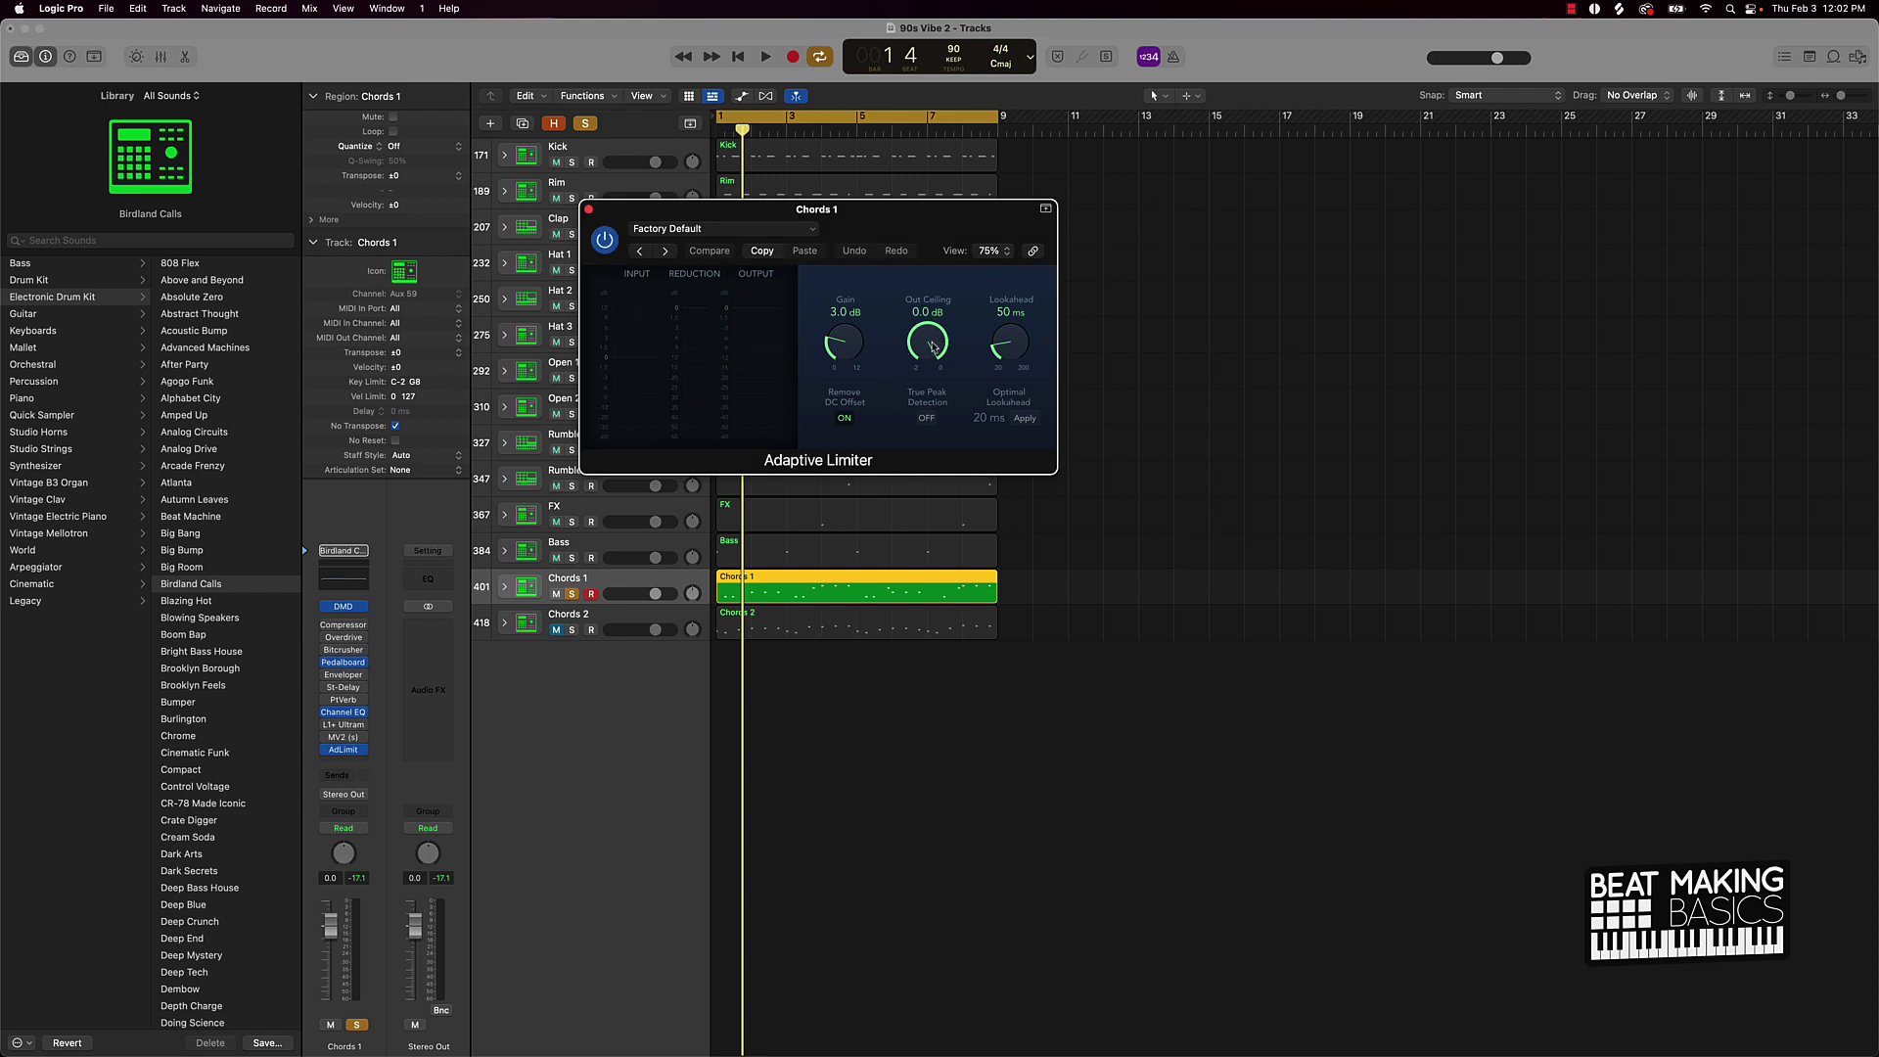
Step: Set the Adaptive Limiter's Out Ceiling to -1.0 dB and Gain to 0.0 dB, and turn on True Peak Detection
scroll(933, 347, down, 1)
mouse_move(933, 354)
mouse_down()
mouse_move(930, 389)
mouse_move(938, 360)
mouse_up()
drag(933, 349, 936, 451)
drag(832, 354, 841, 467)
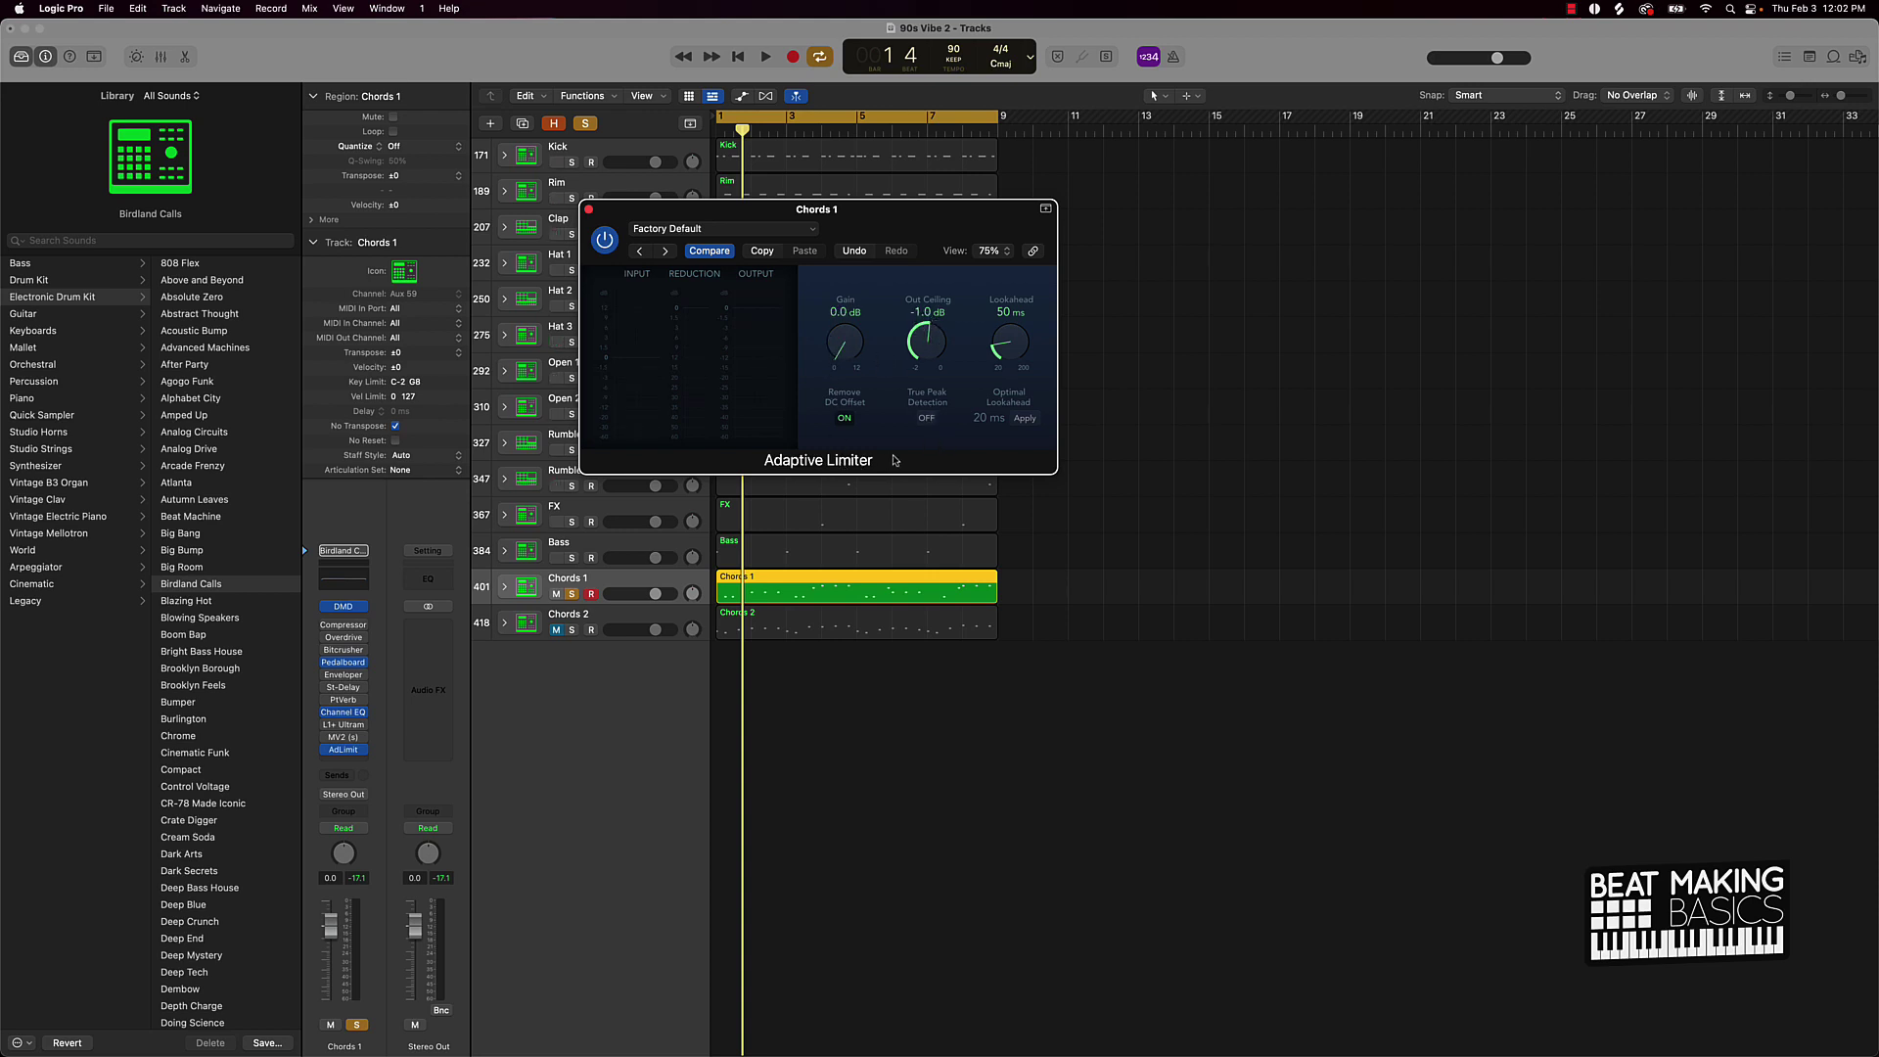
click(926, 418)
Step: While playing Chords 1, raise the Adaptive Limiter's Gain to 12.0 dB and its Out Ceiling to -0.1 dB
key(space)
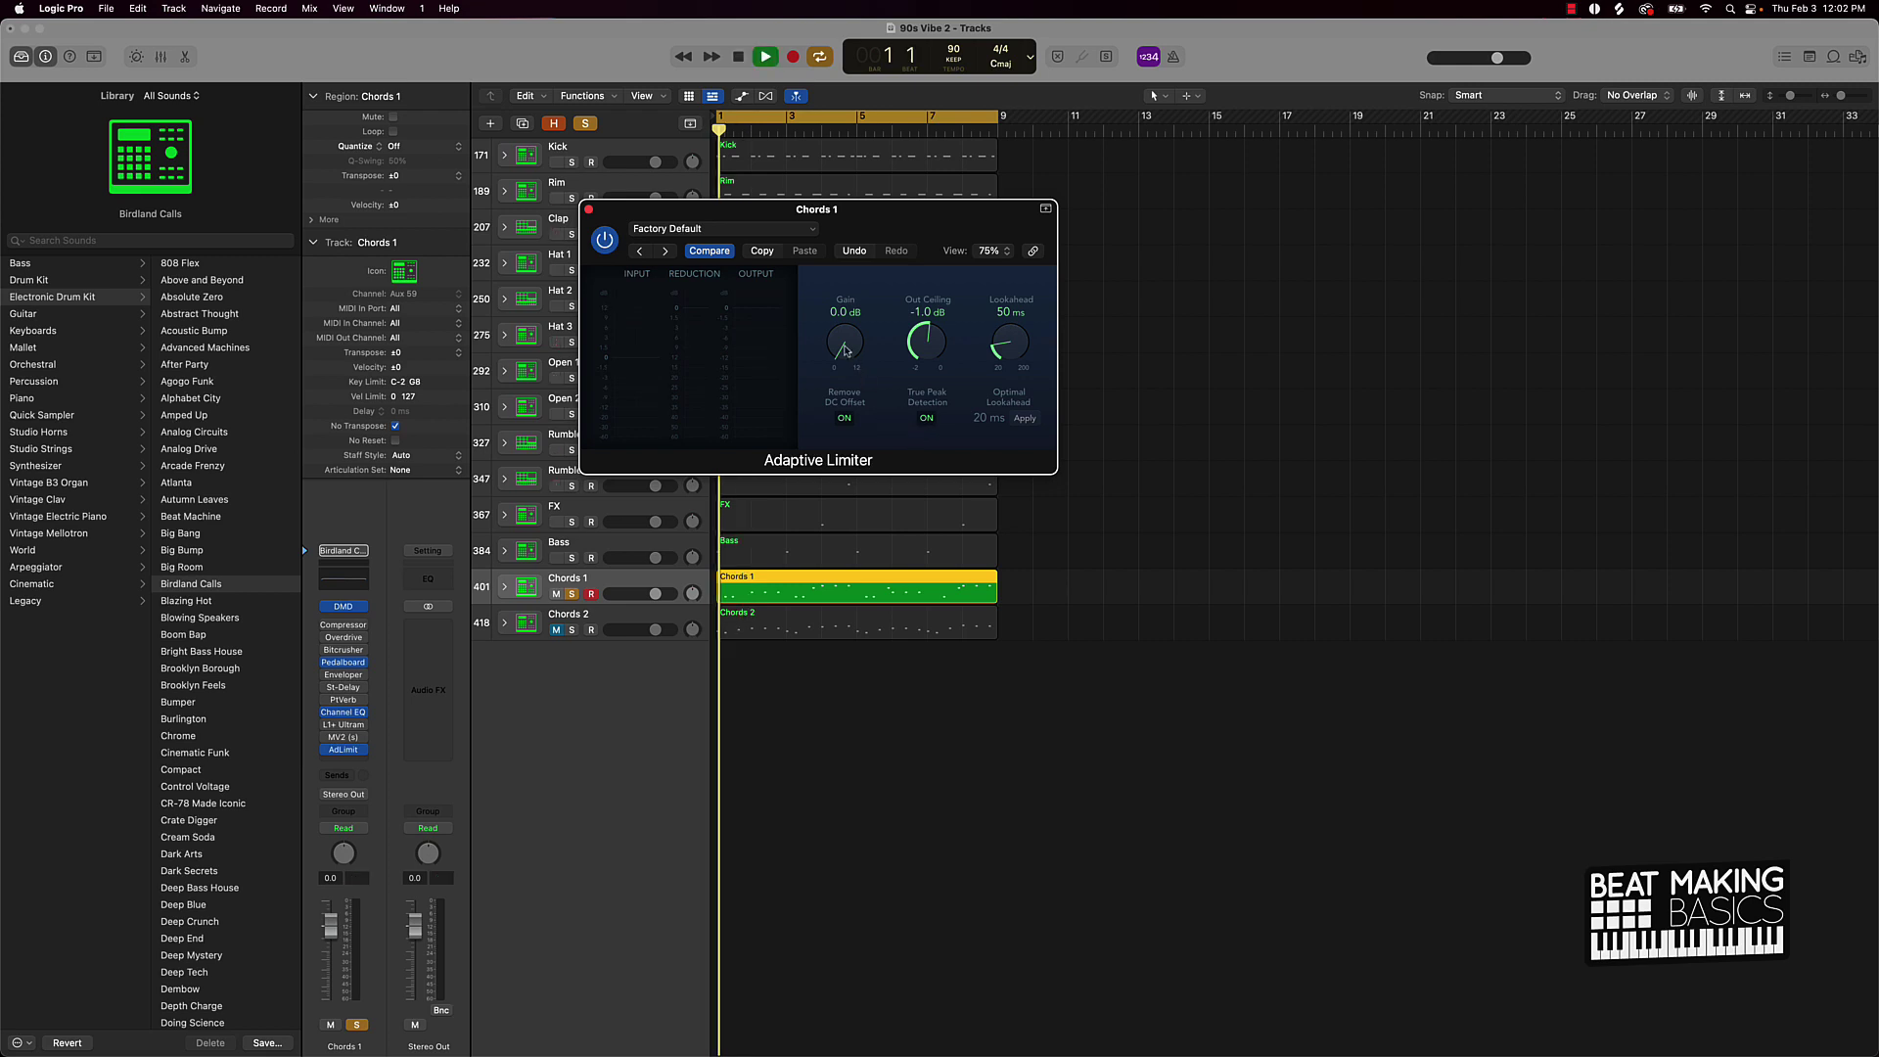
drag(856, 368, 816, 137)
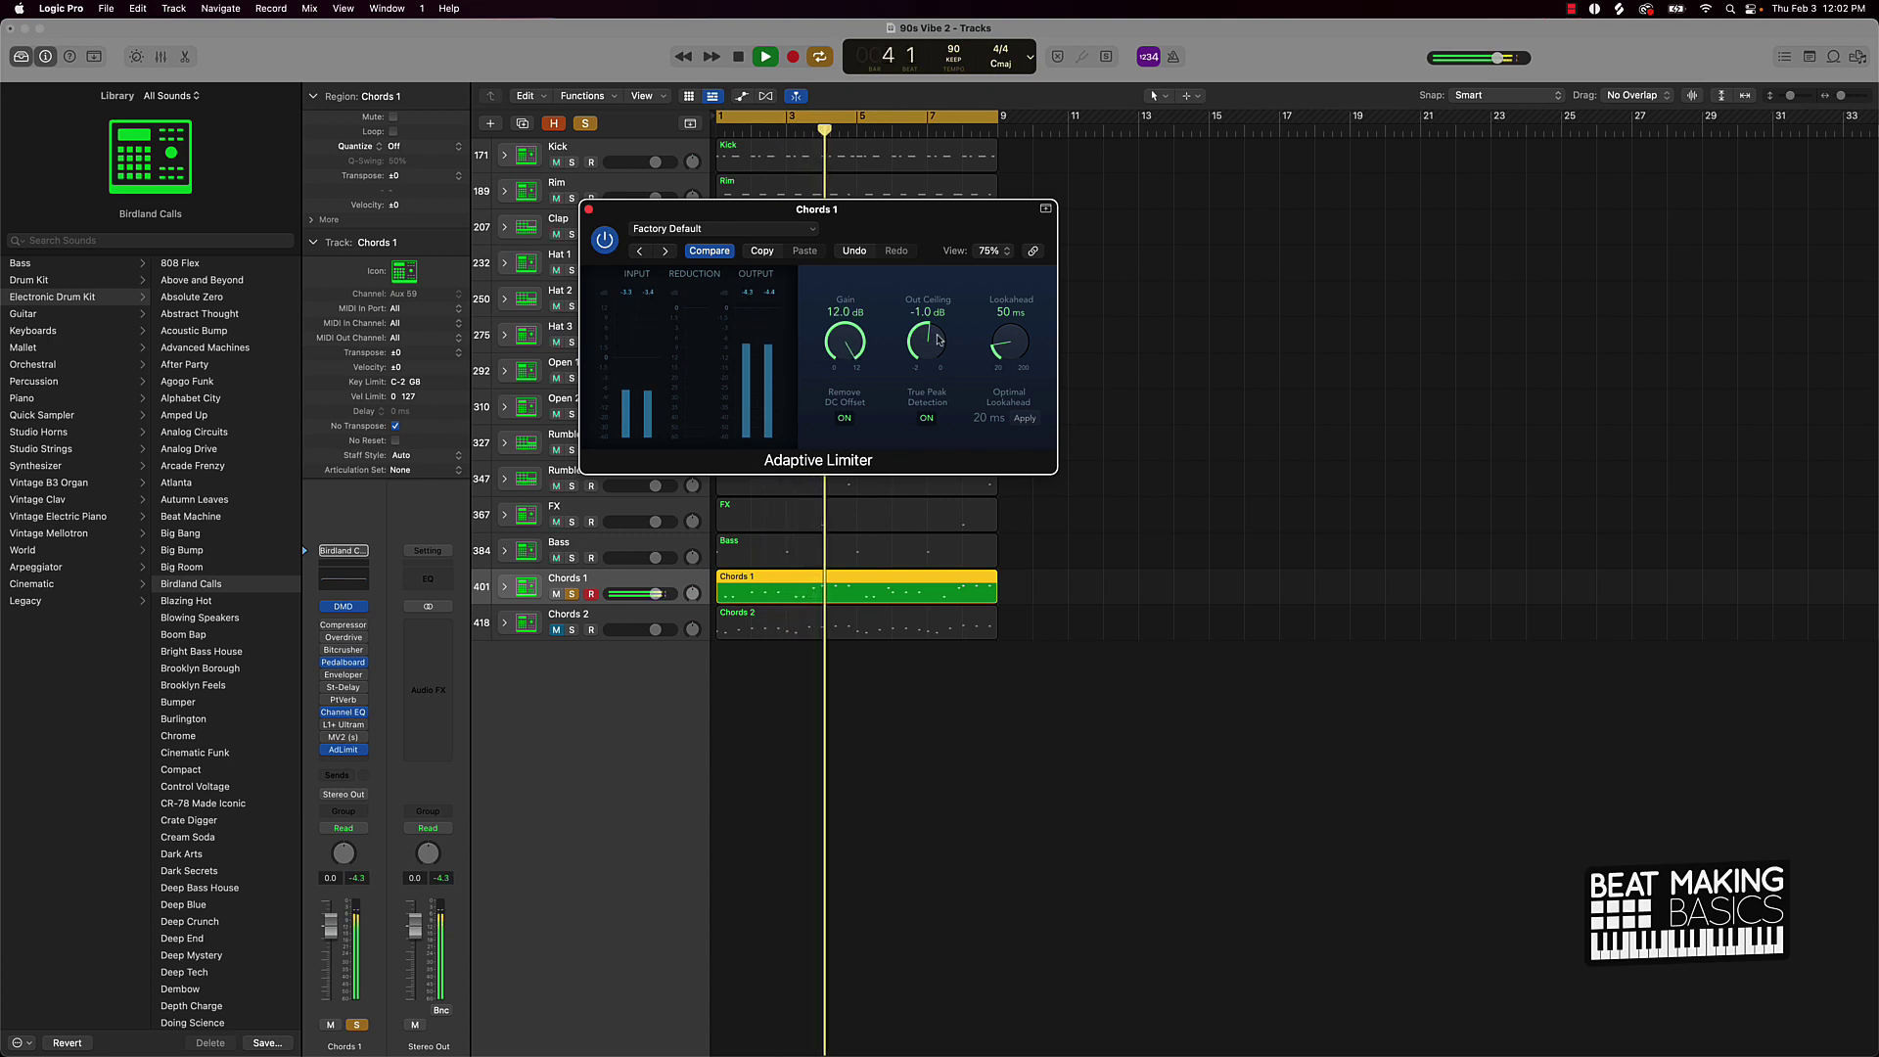
drag(927, 341, 918, 229)
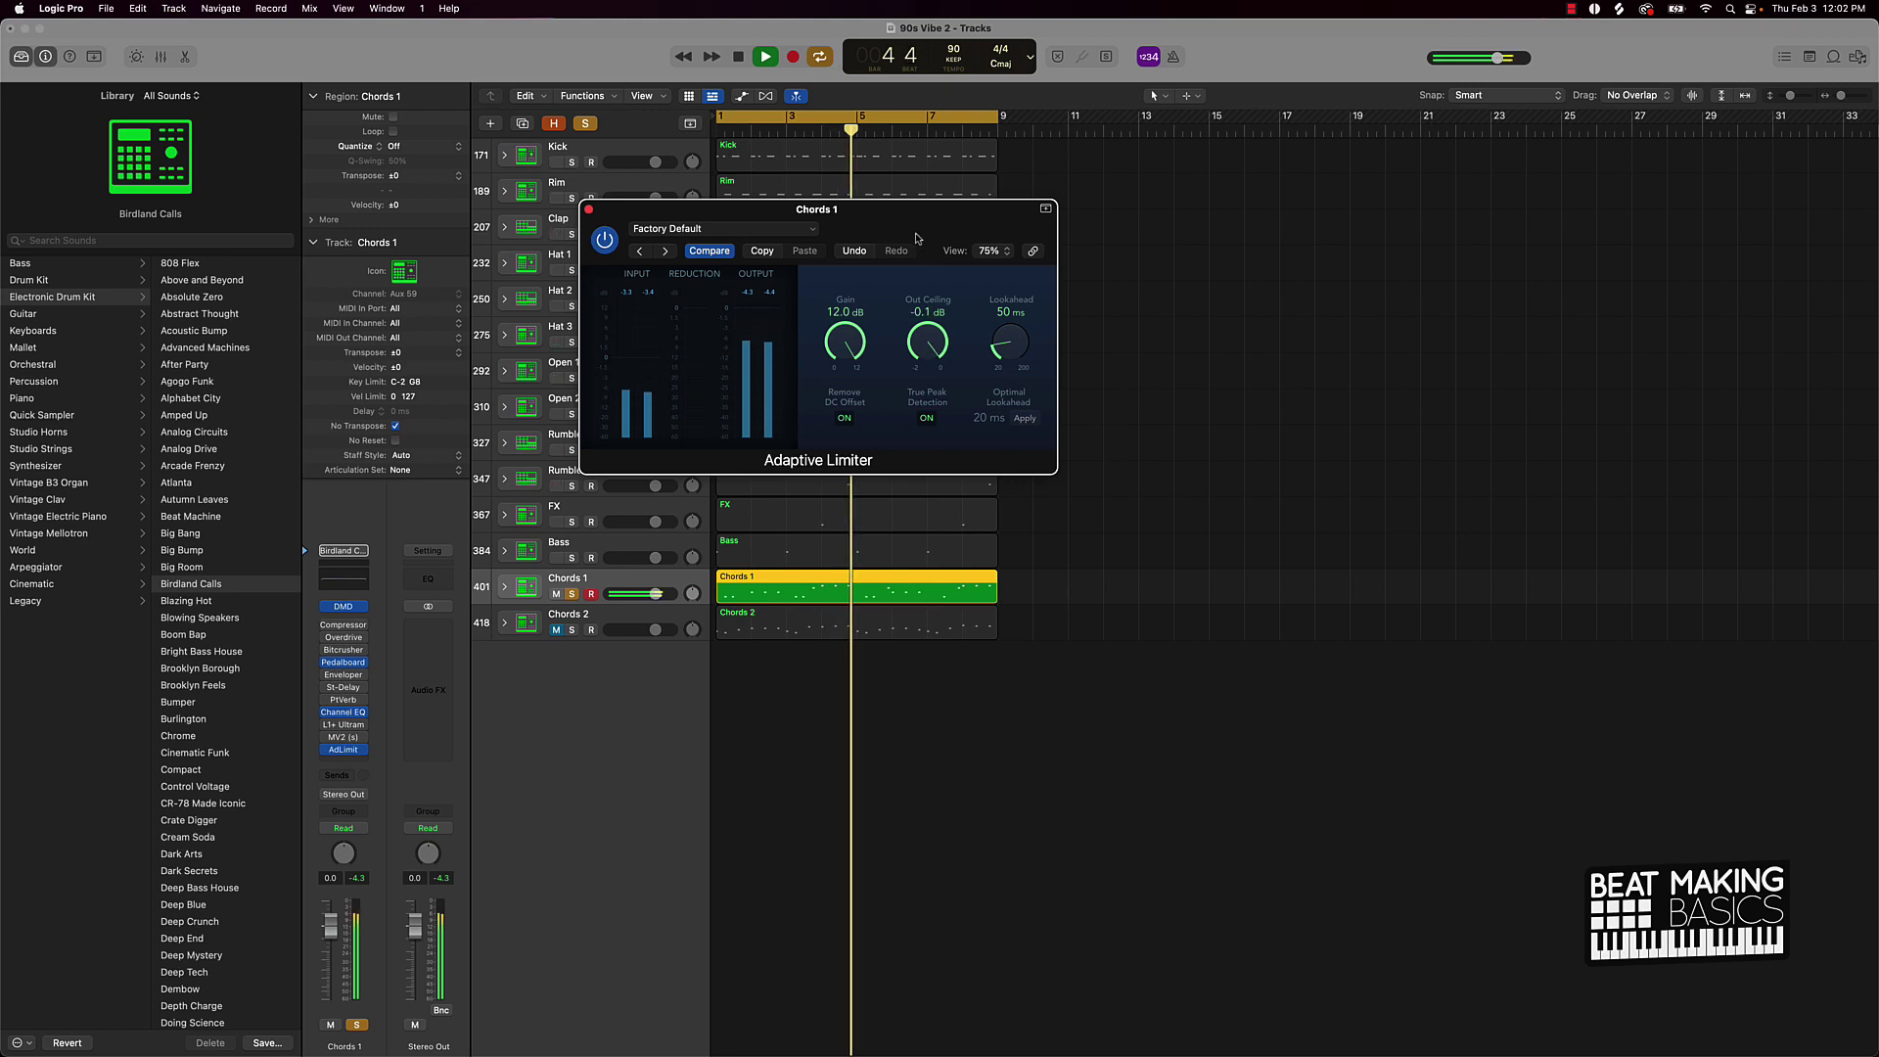
scroll(907, 381, down, 1)
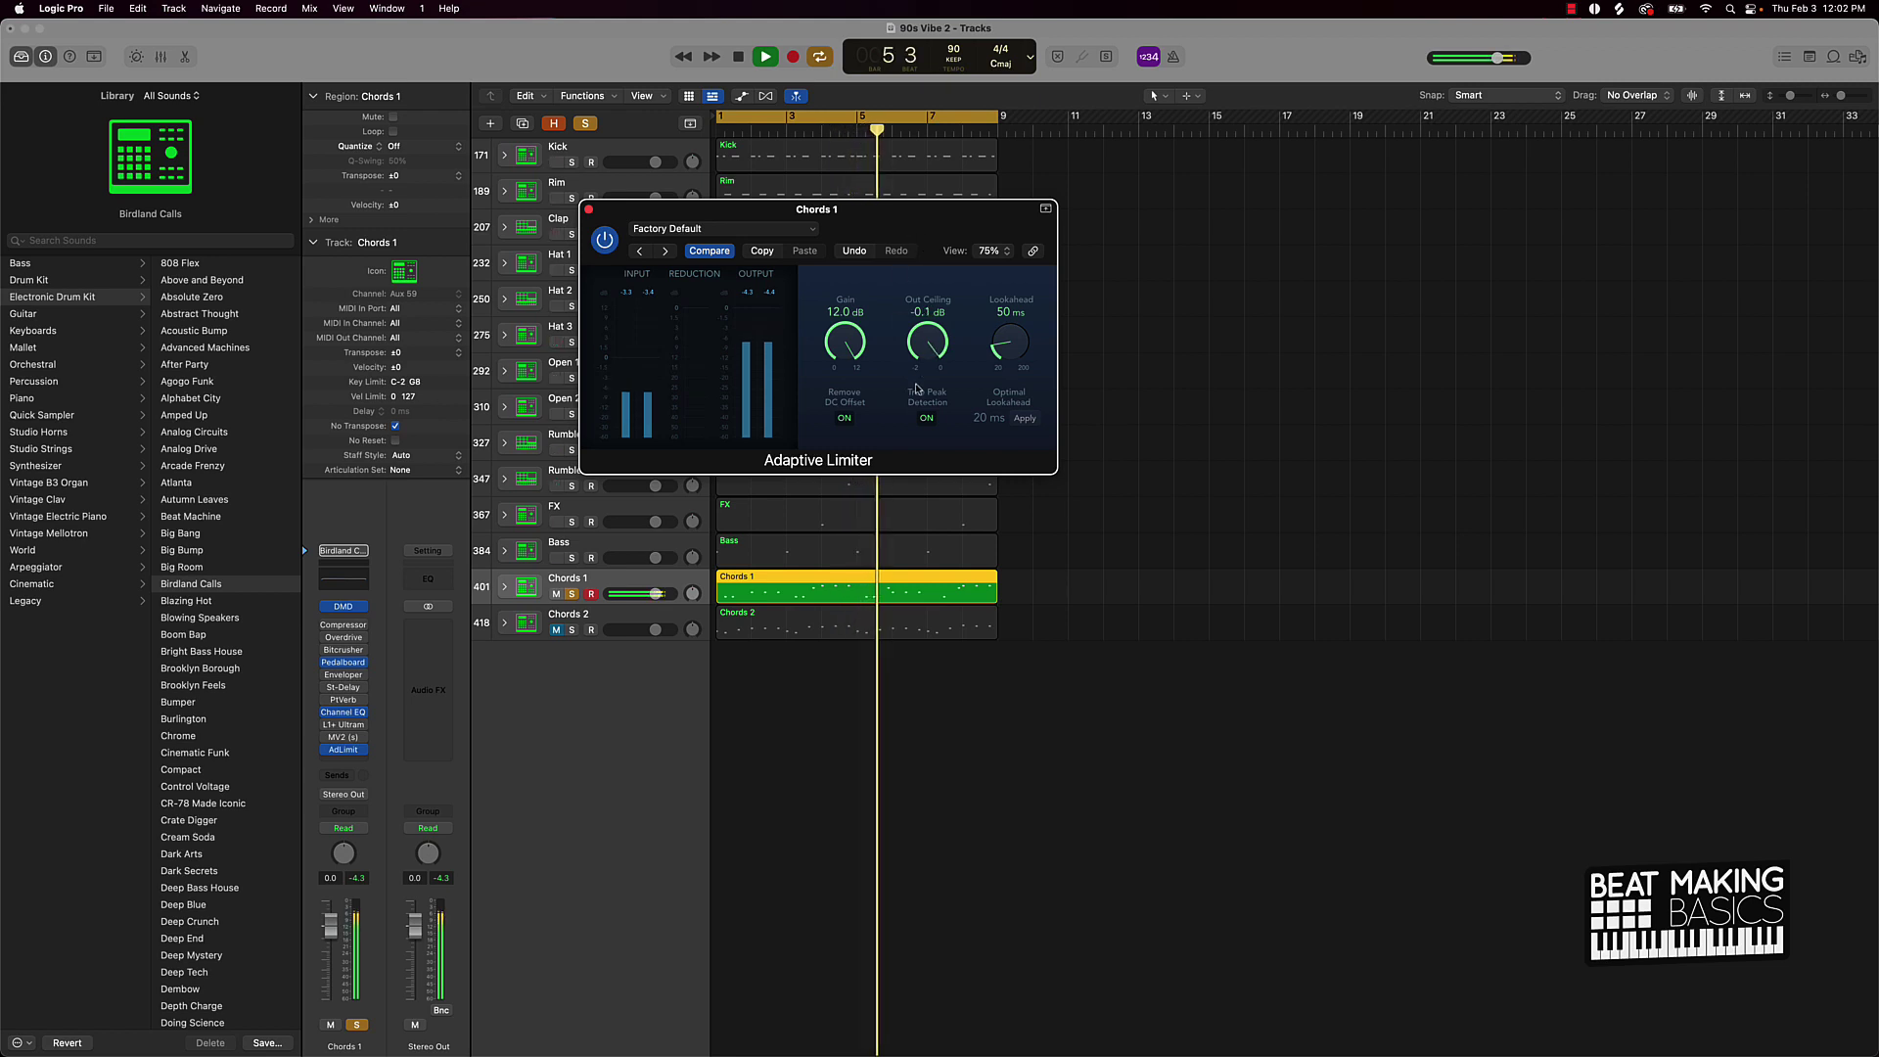
key(space)
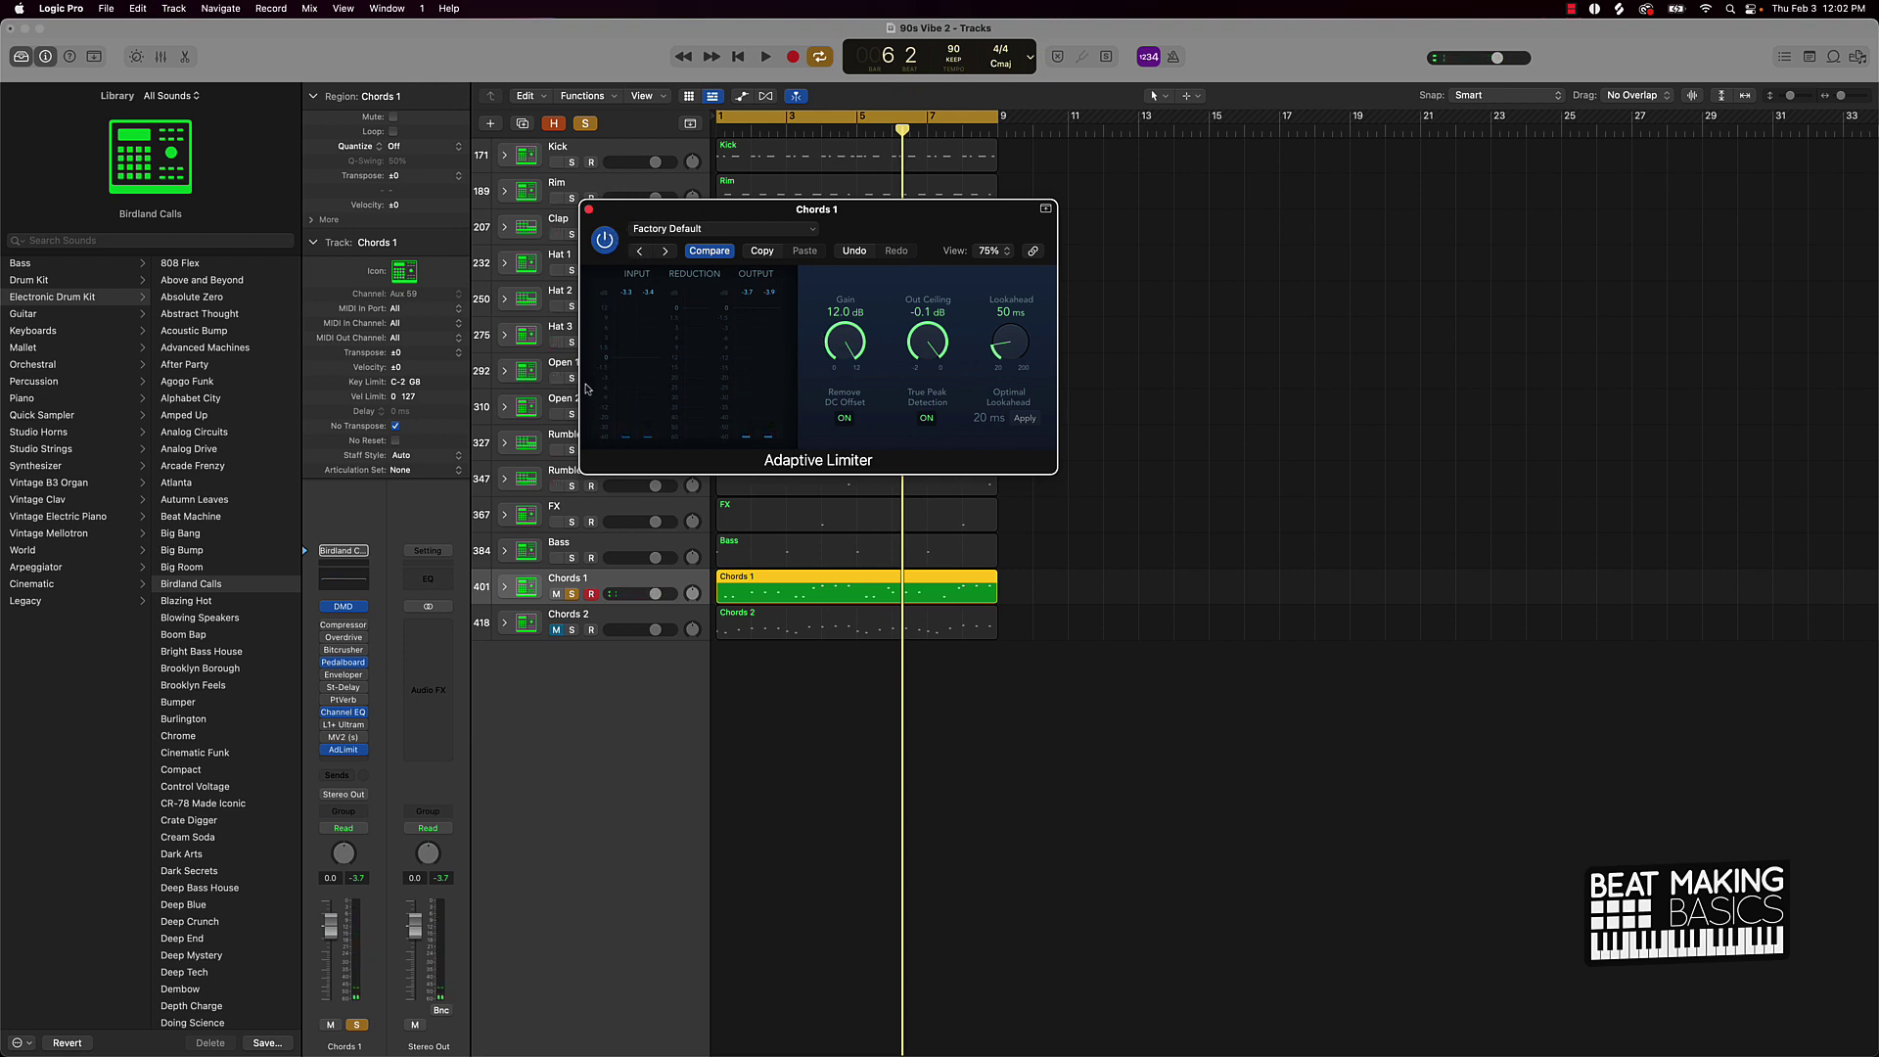
Step: Play Chords 1 from the start, bypassing and re-enabling the Adaptive Limiter to compare the sound
scroll(633, 294, right, 1)
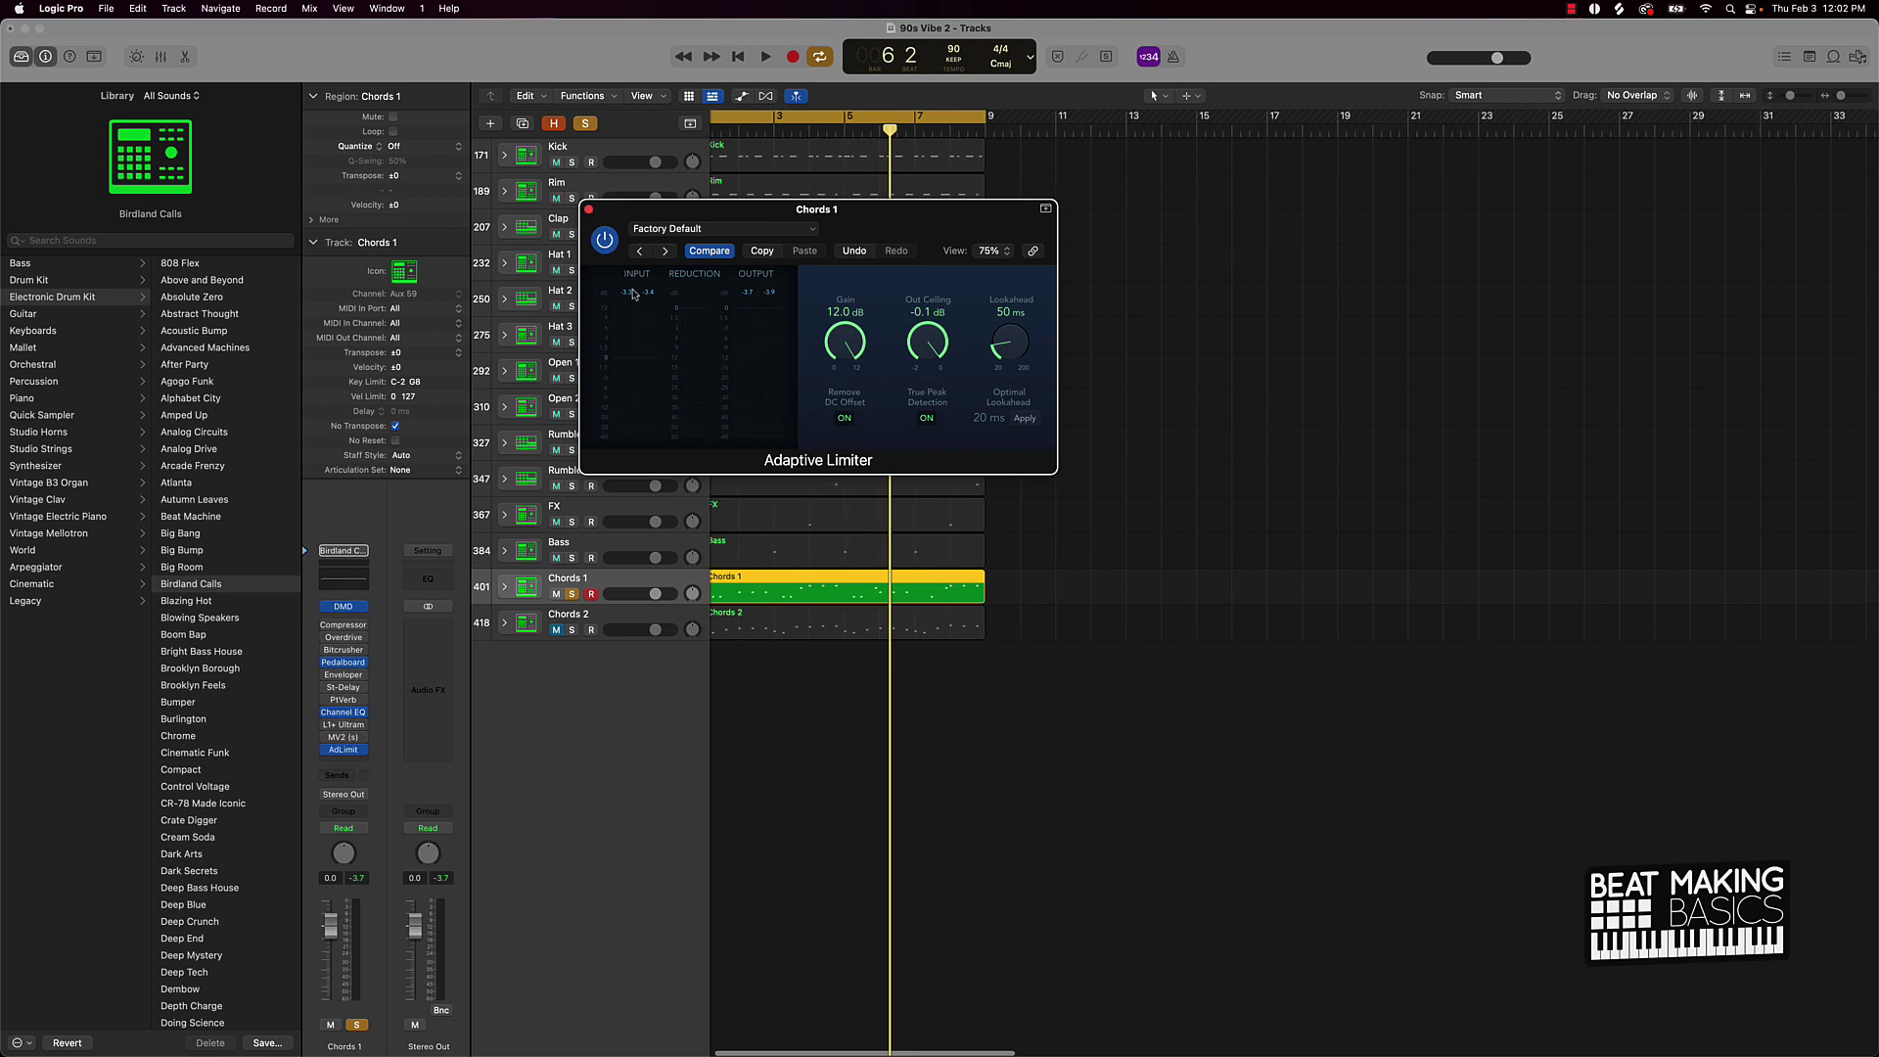
key(space)
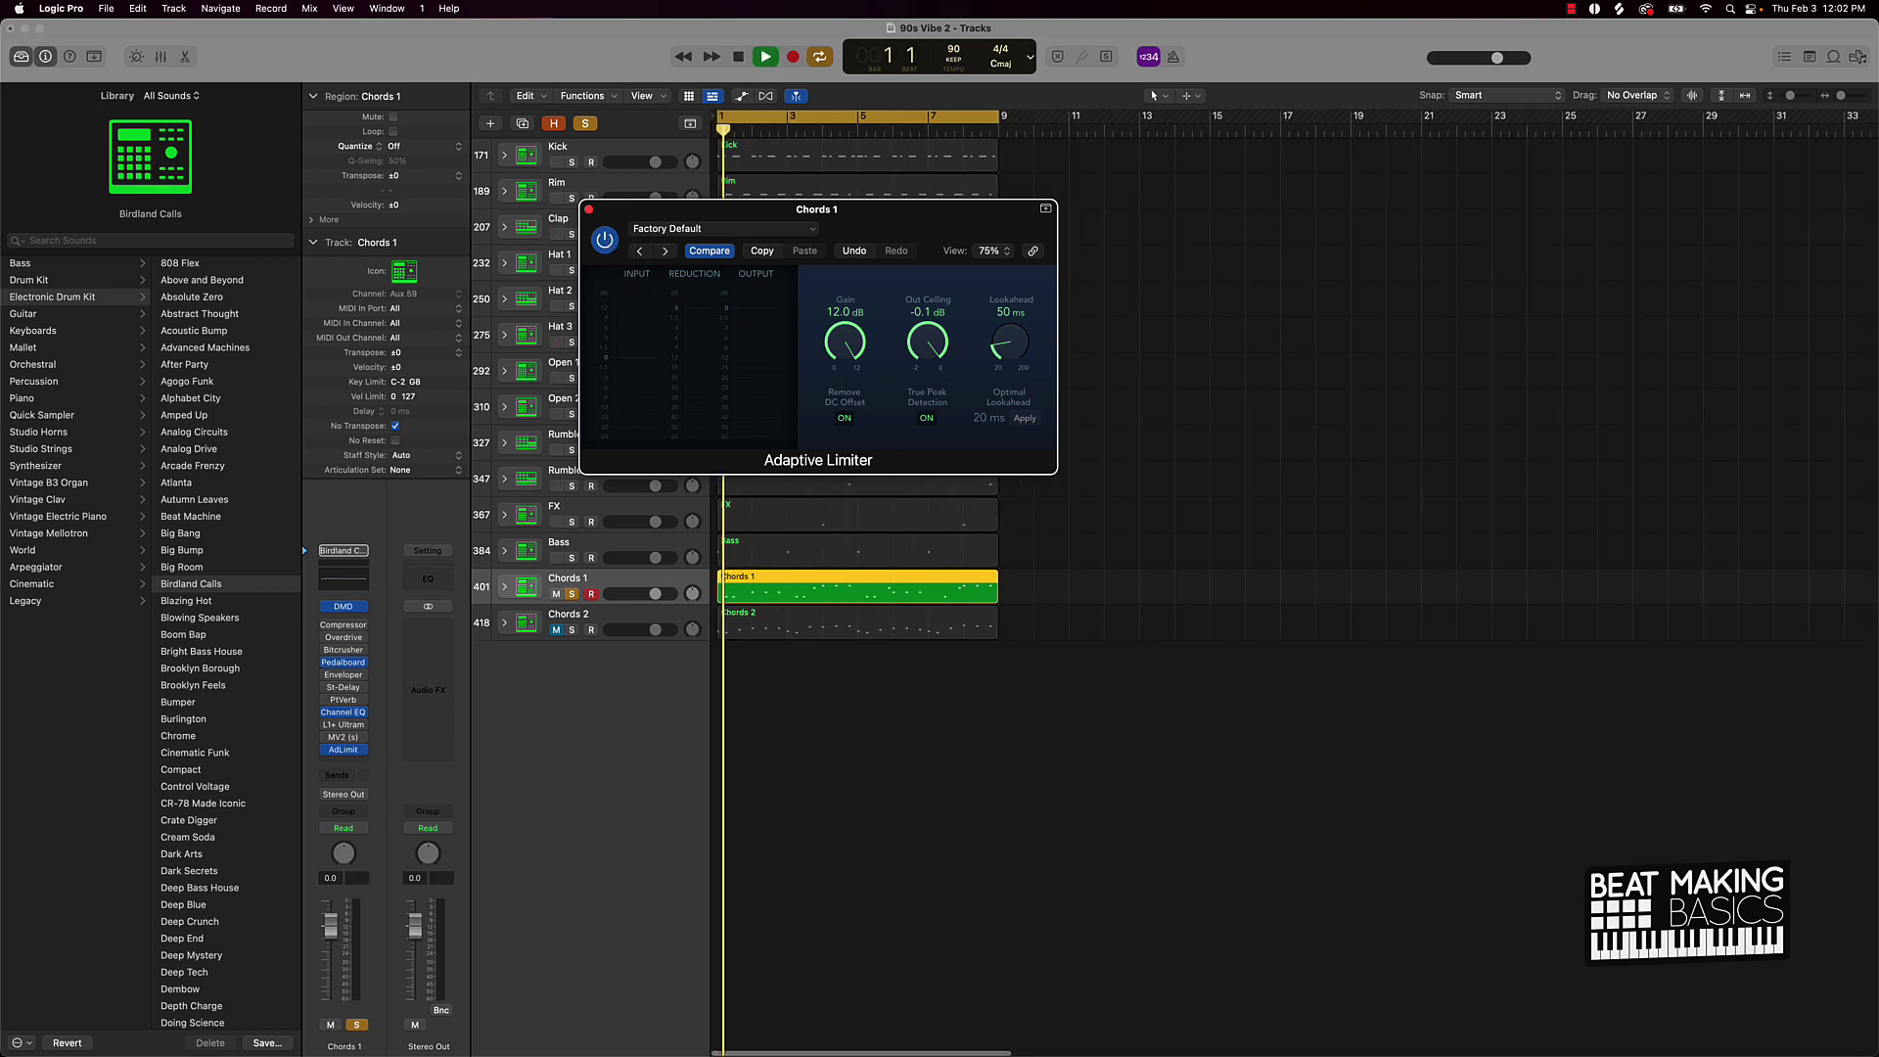
click(605, 241)
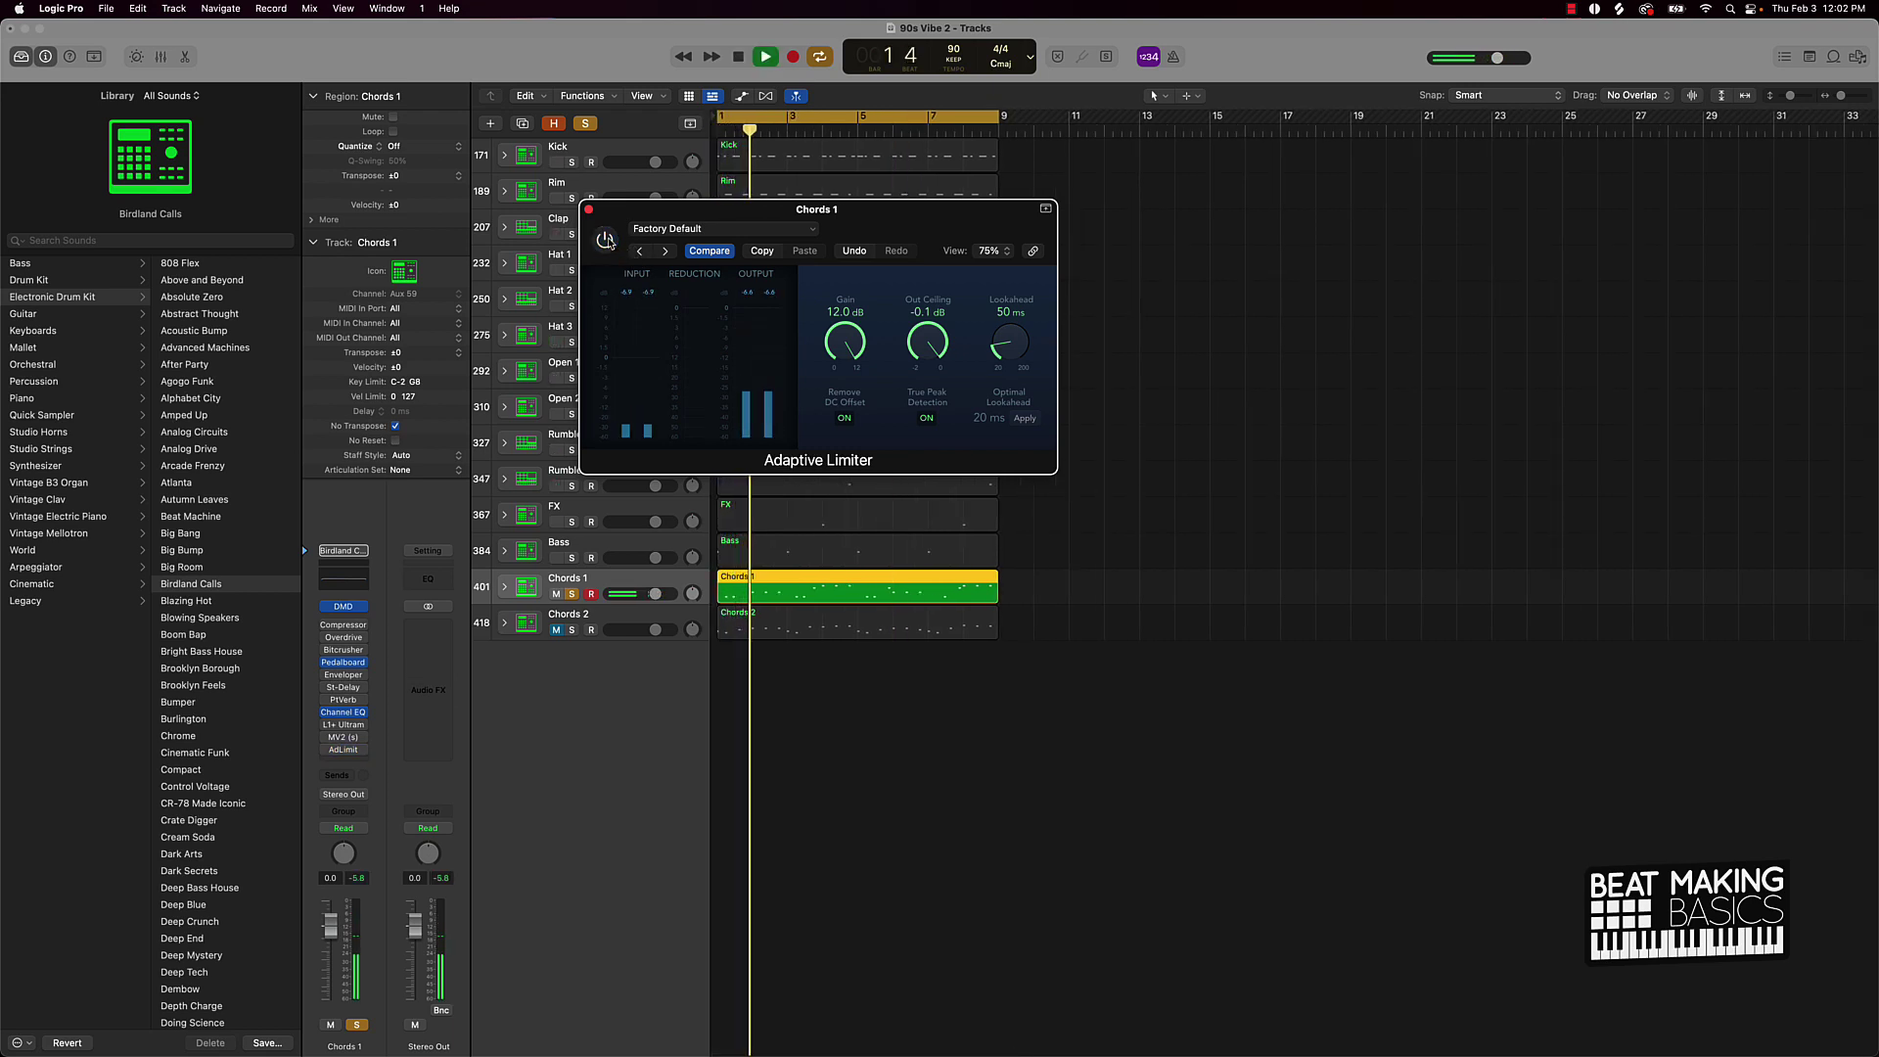
click(605, 241)
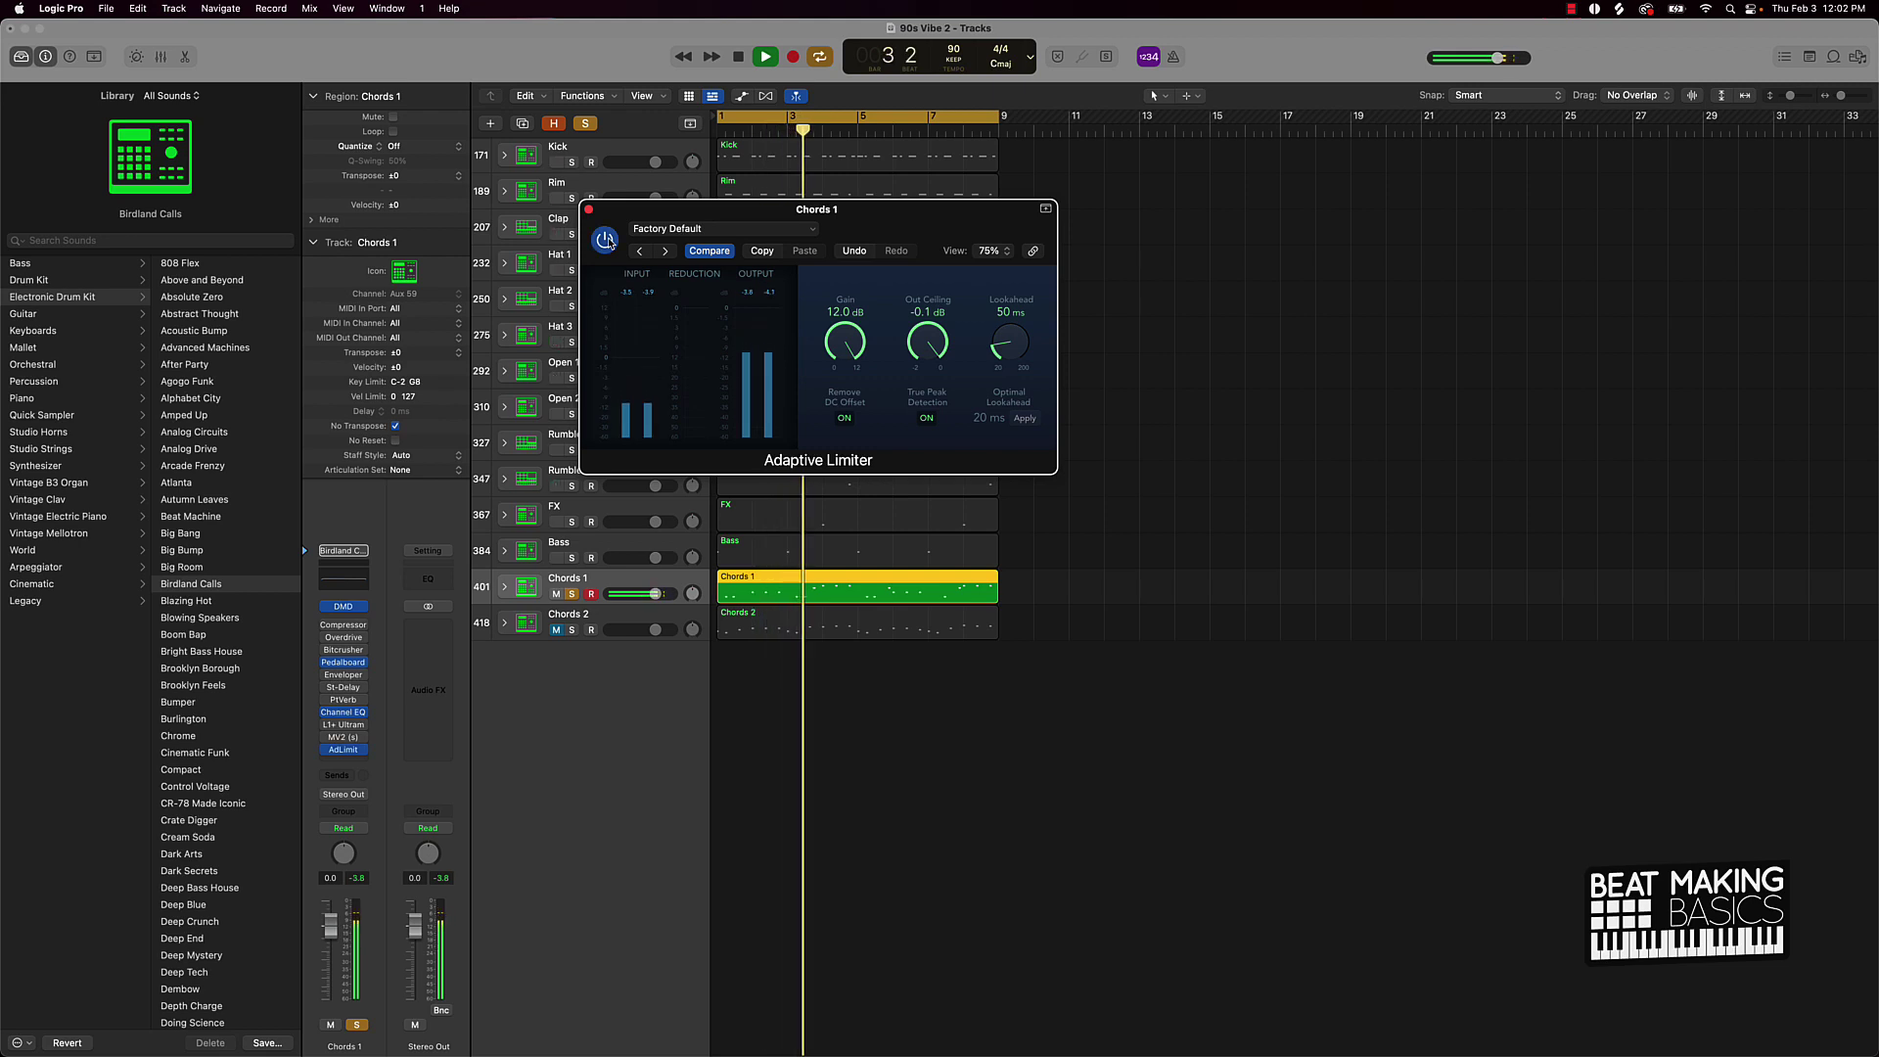
key(space)
Step: Play Chords 1 with the Adaptive Limiter bypassed and again with it enabled, and leave it bypassed
click(605, 240)
key(space)
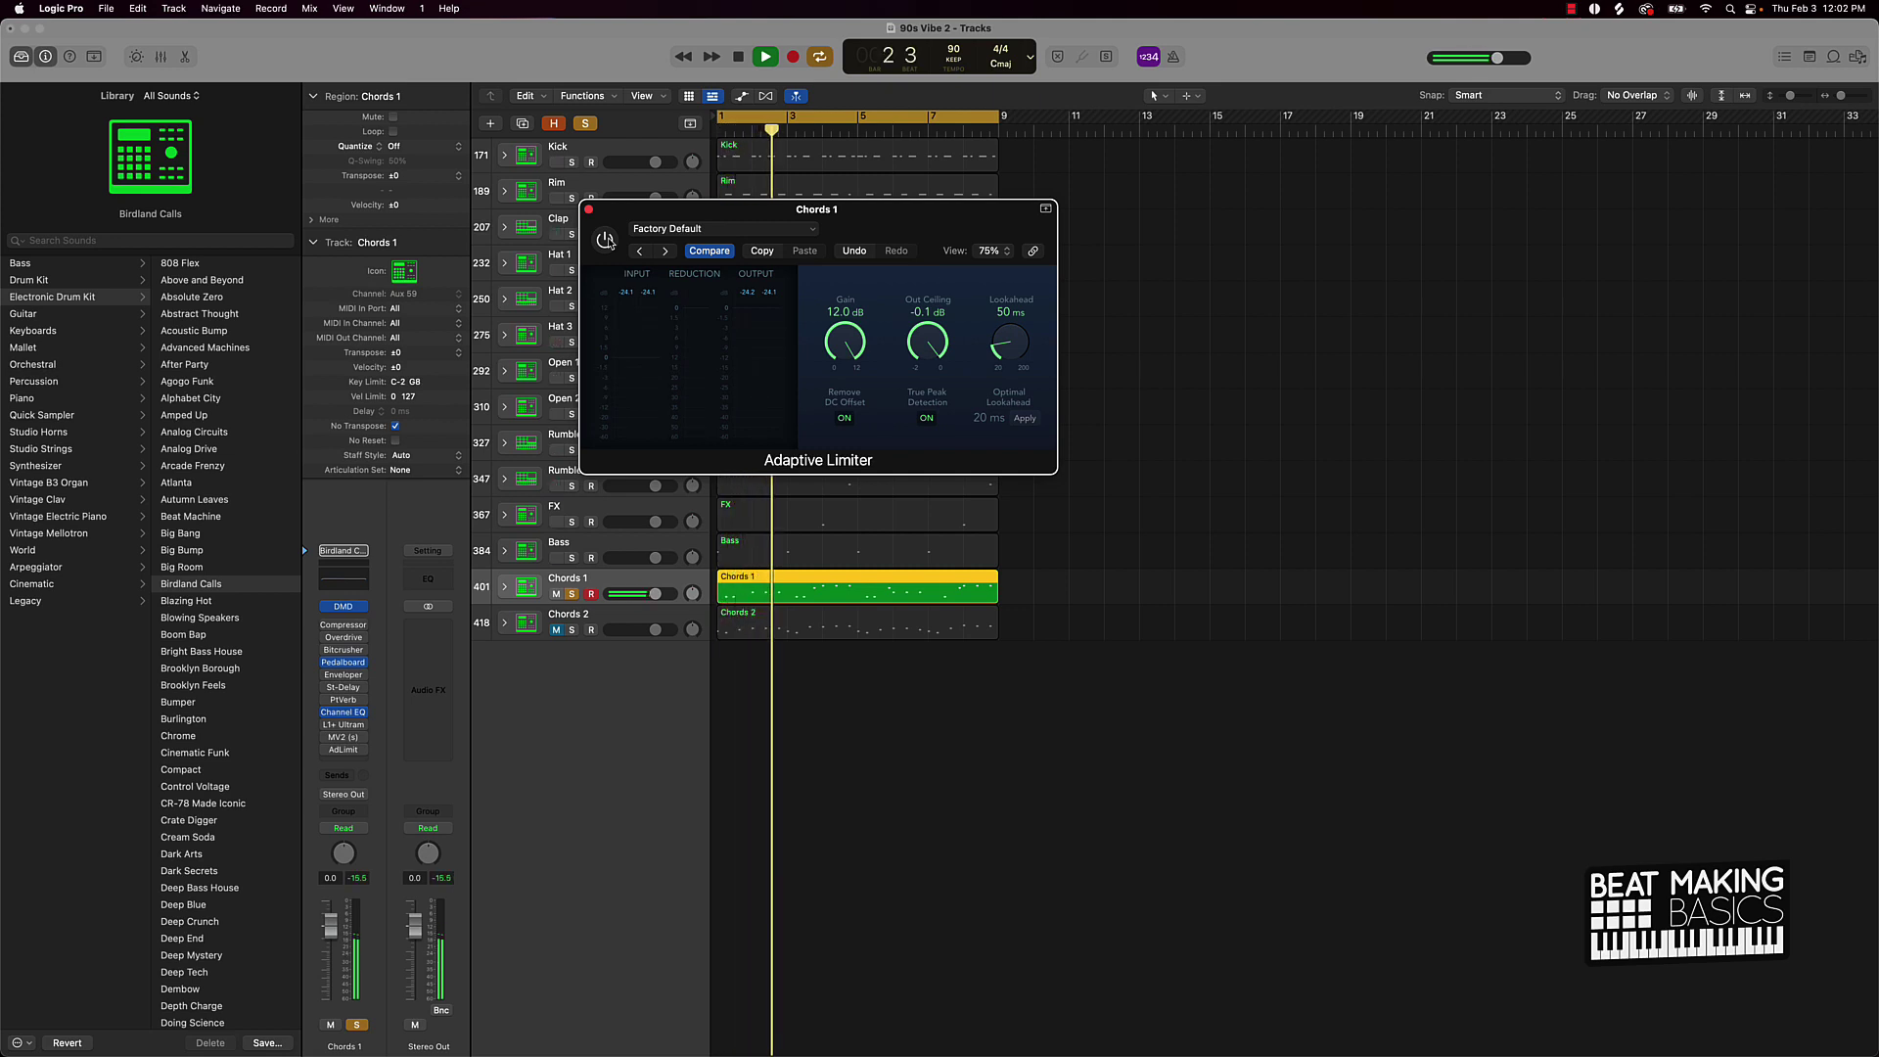
key(space)
click(606, 240)
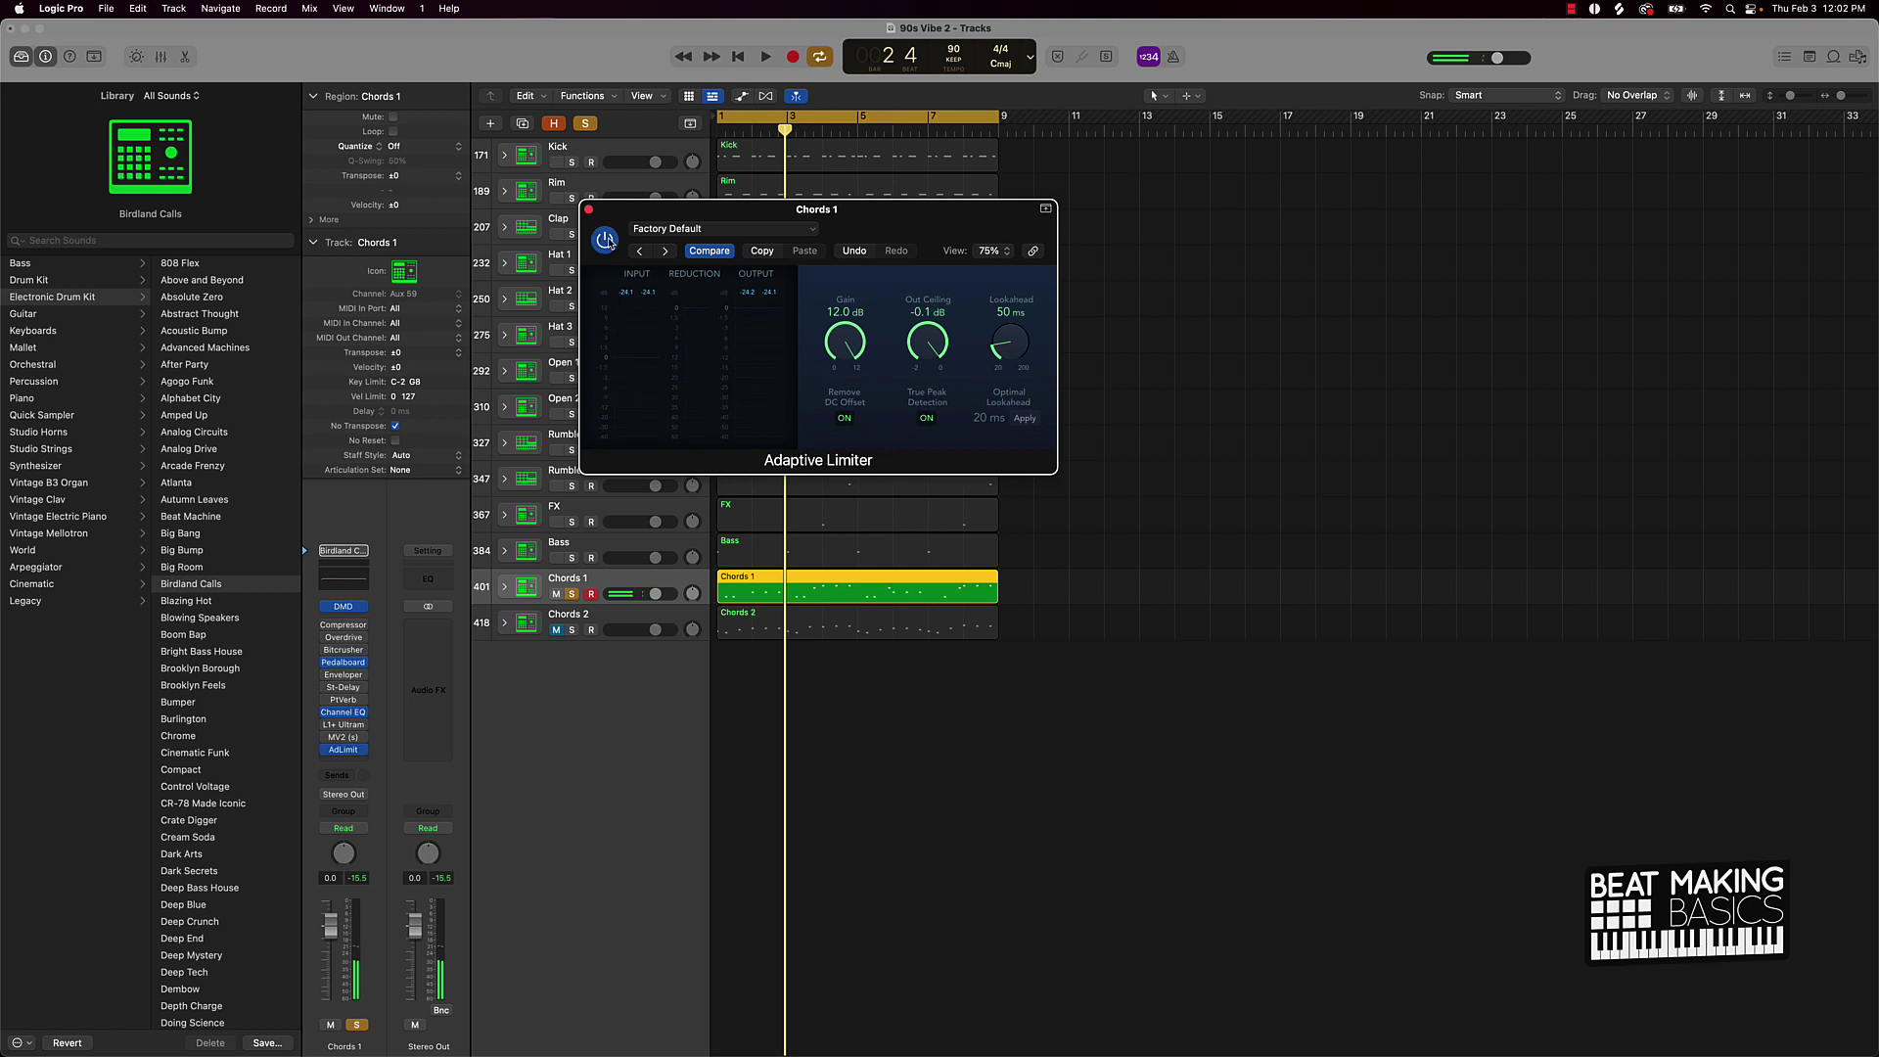
key(space)
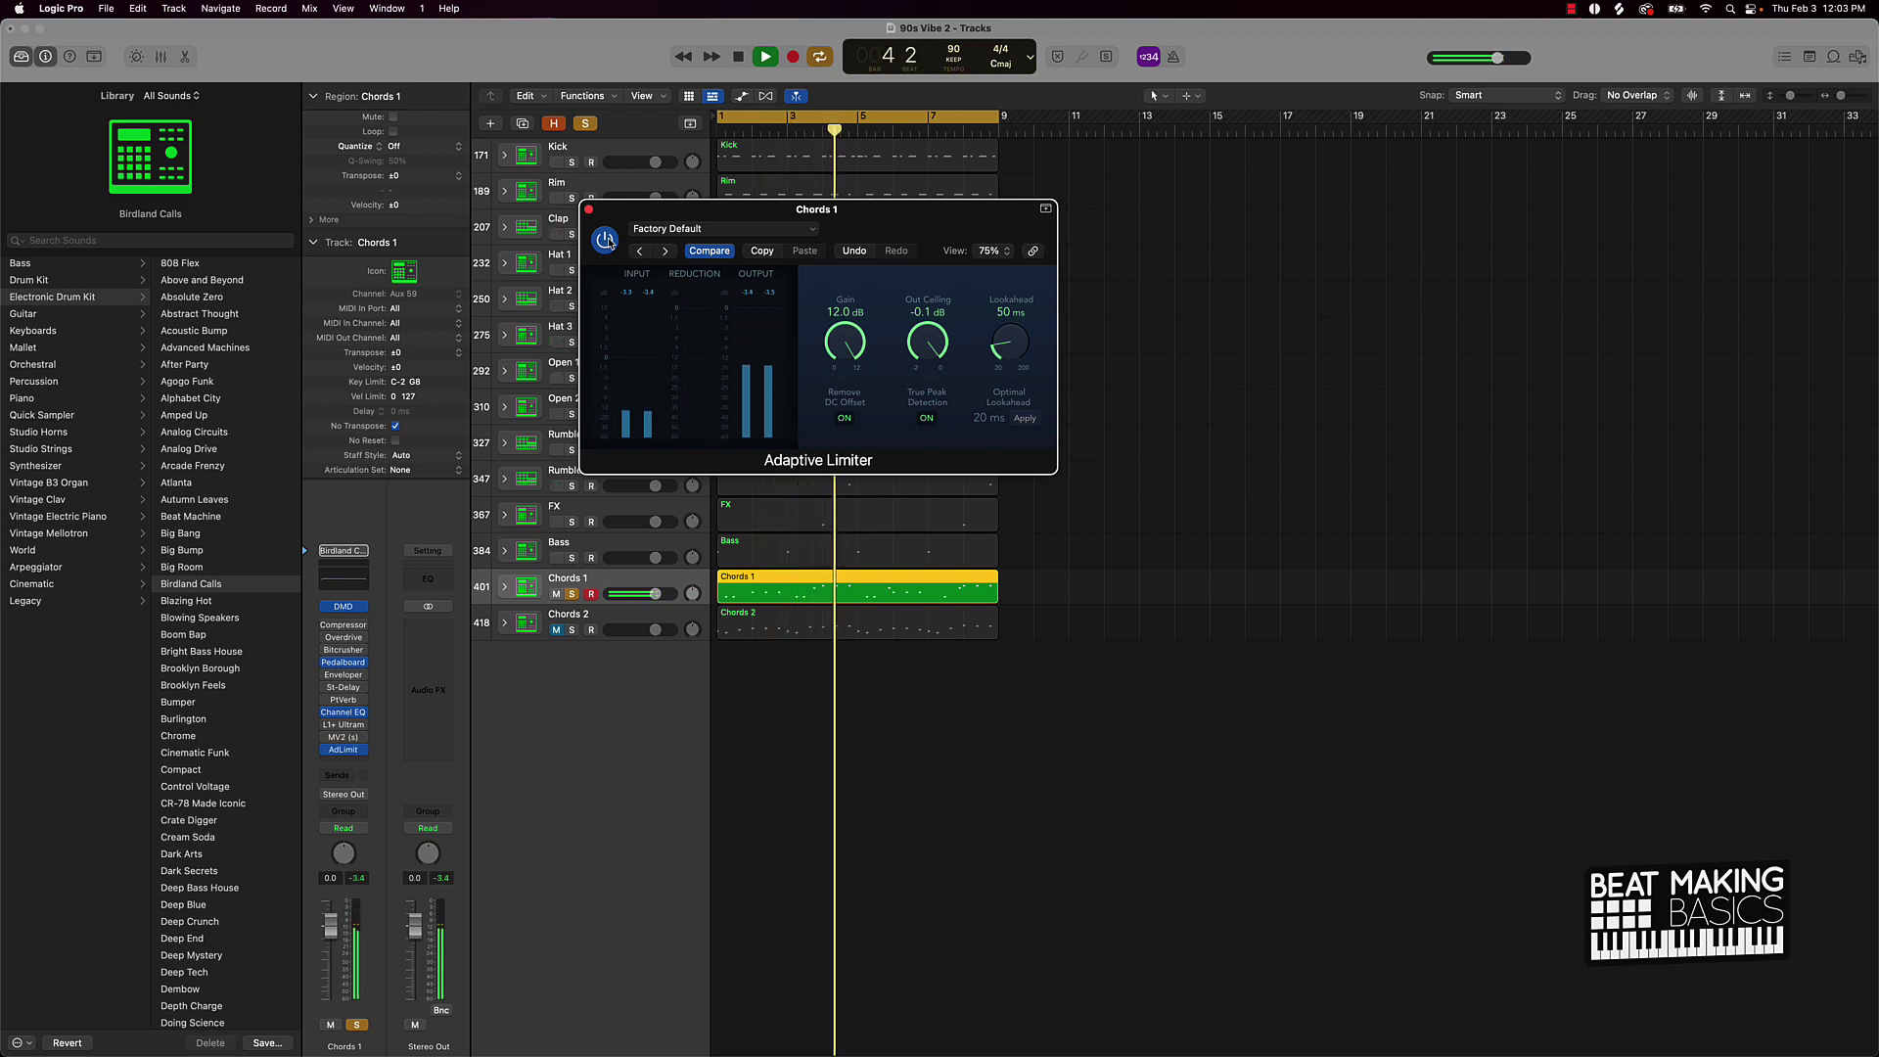
key(space)
click(606, 241)
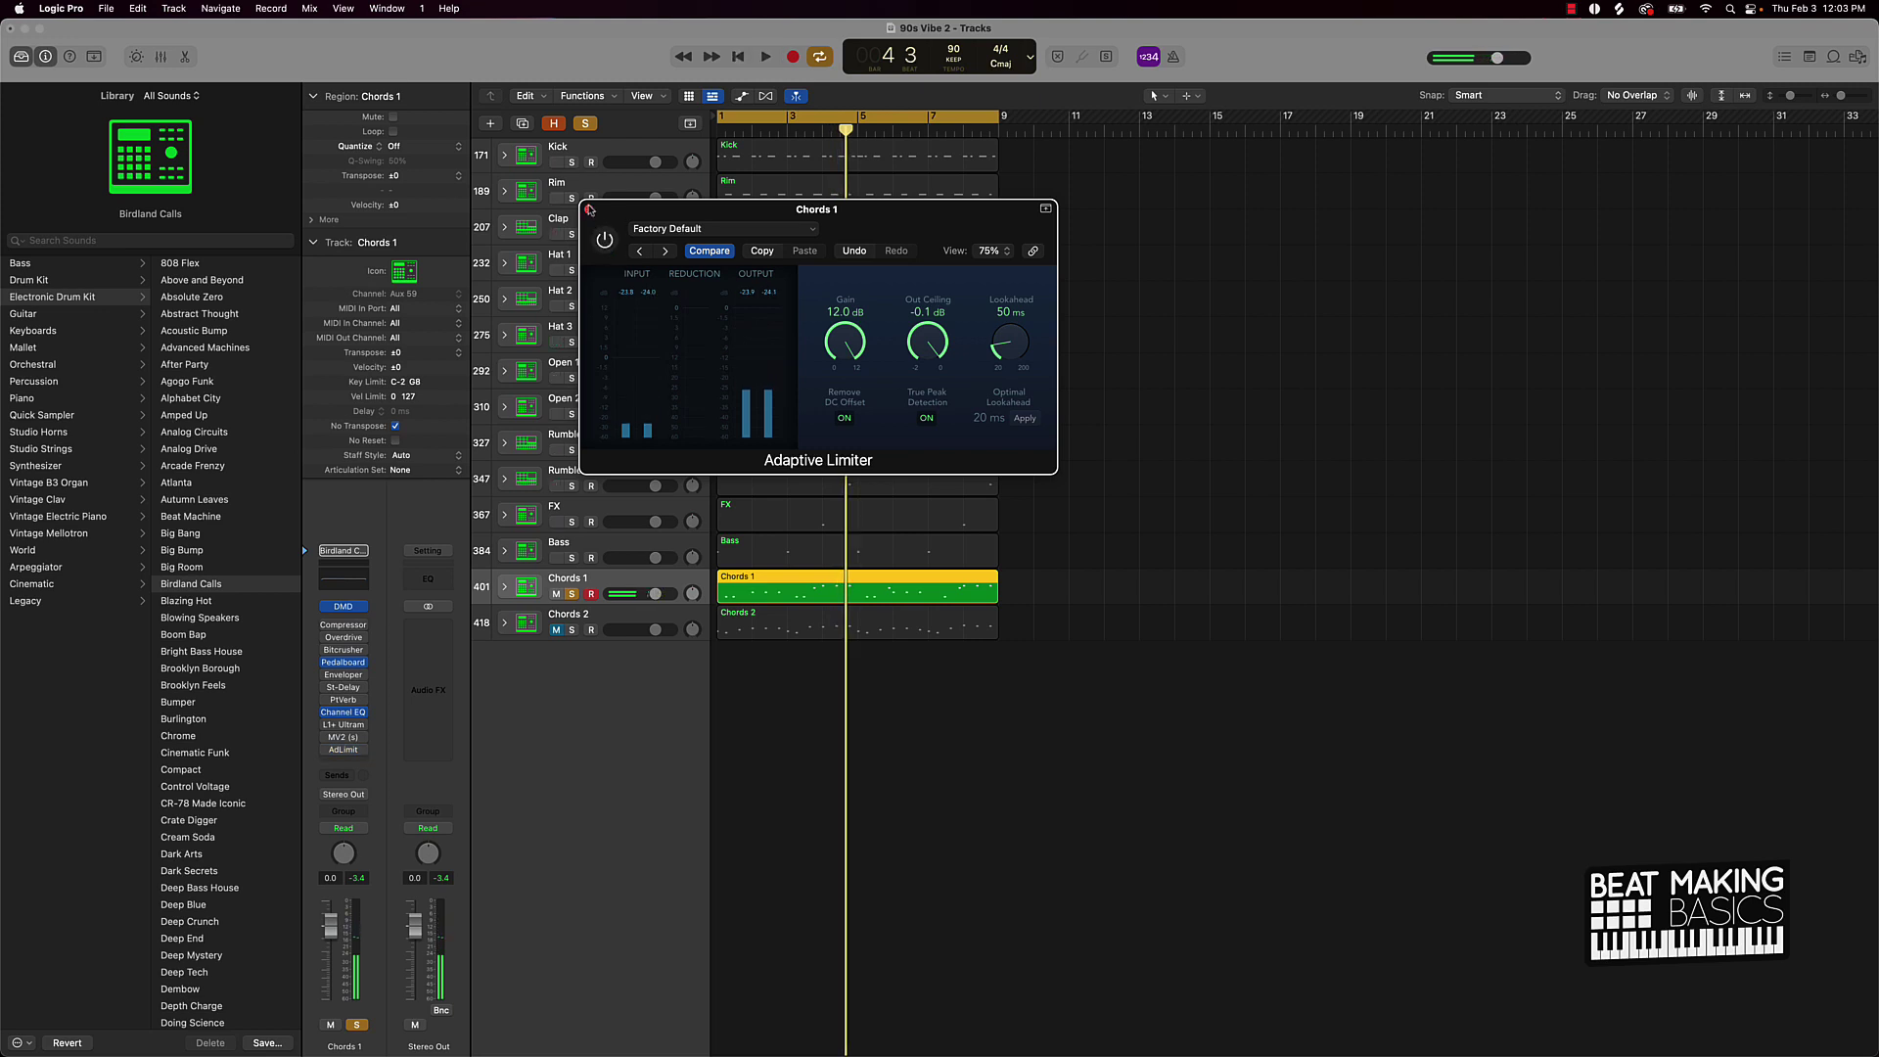
Step: Play Chords 1 with all three dynamics plug-ins bypassed as a reference, and enable the L1+ Ultramaximizer
mouse_move(344, 725)
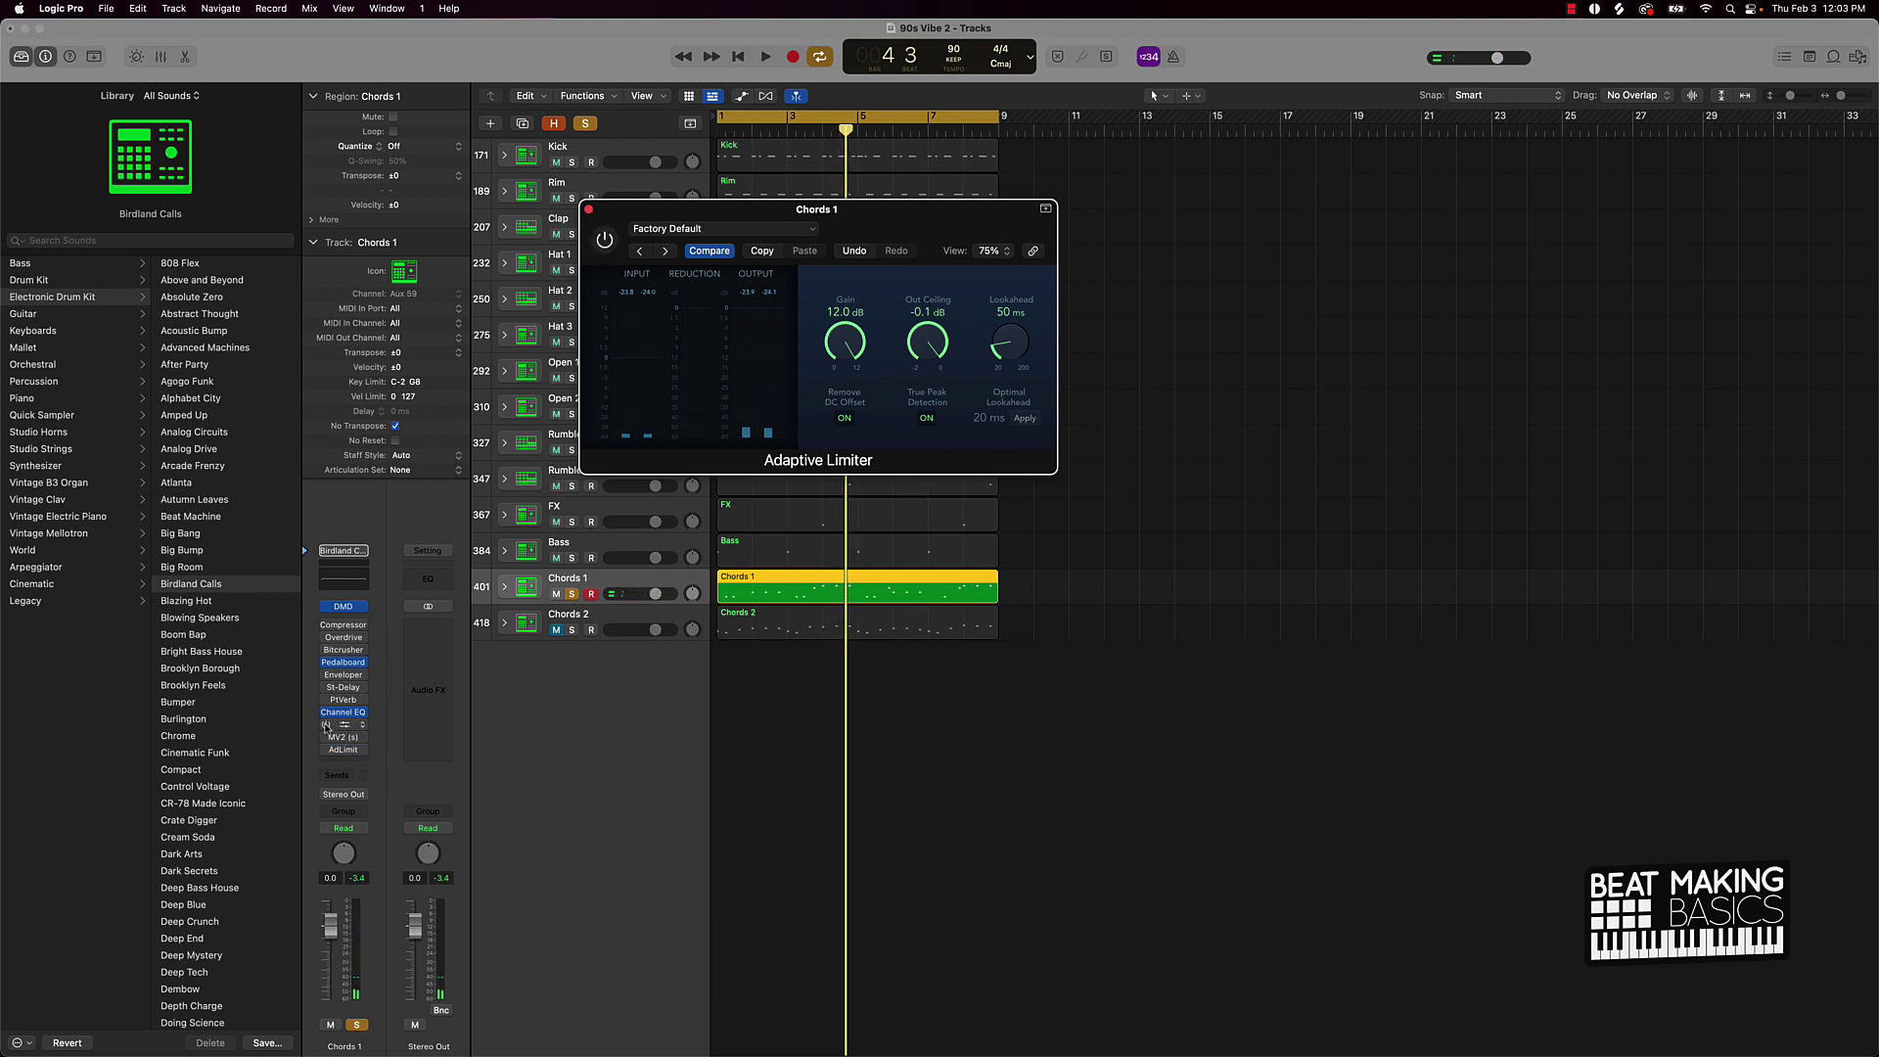
click(326, 726)
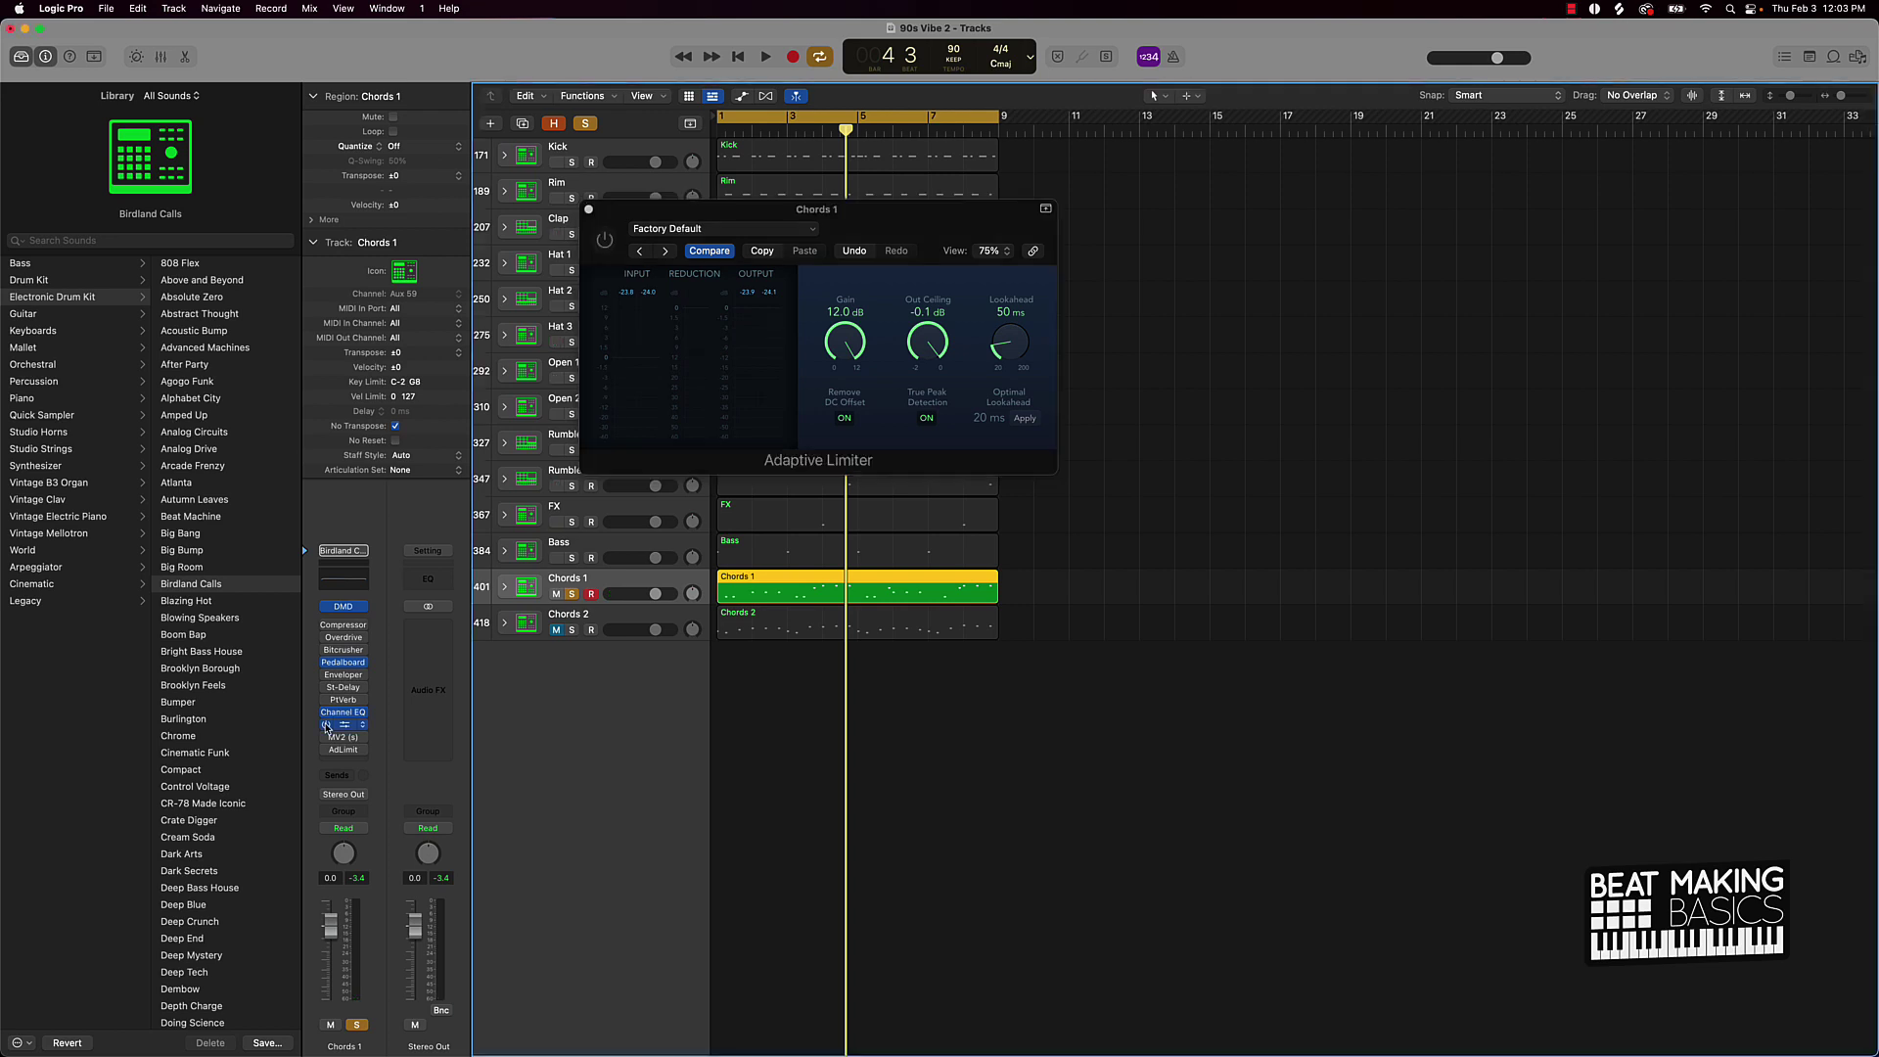
key(space)
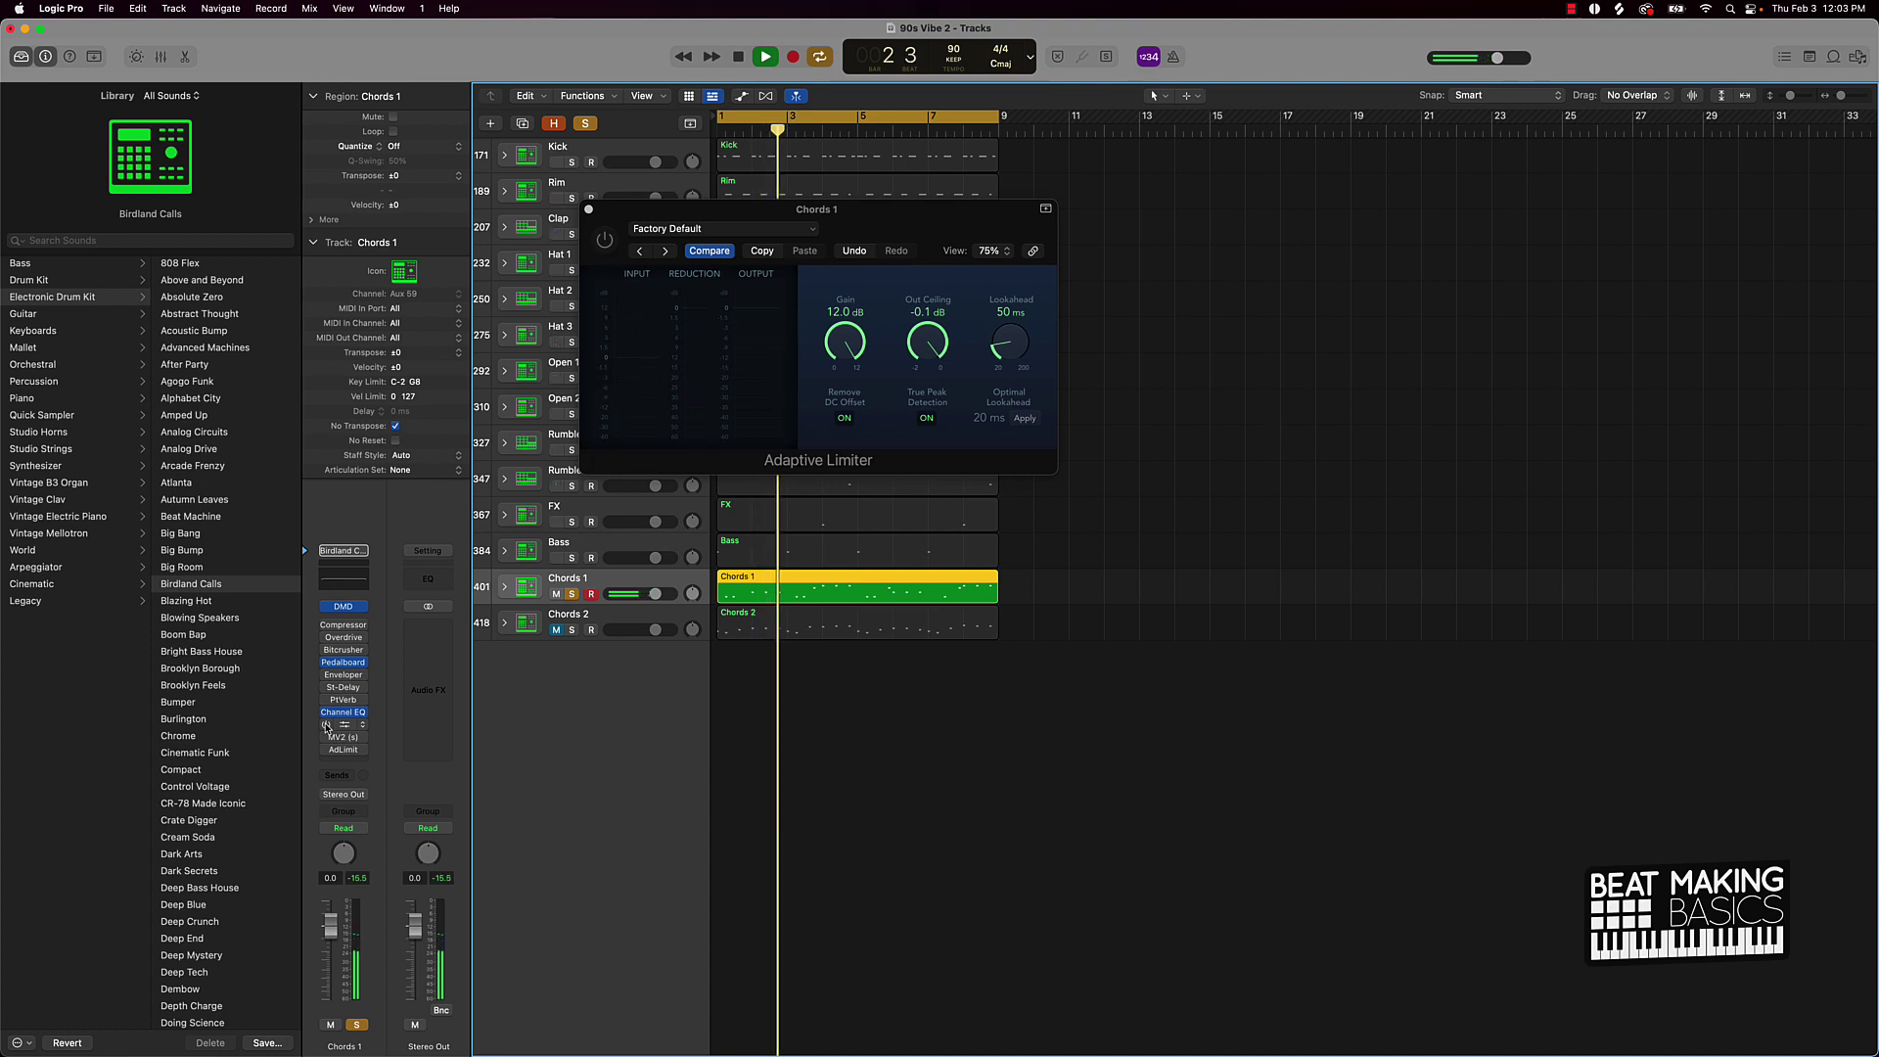
key(space)
click(326, 726)
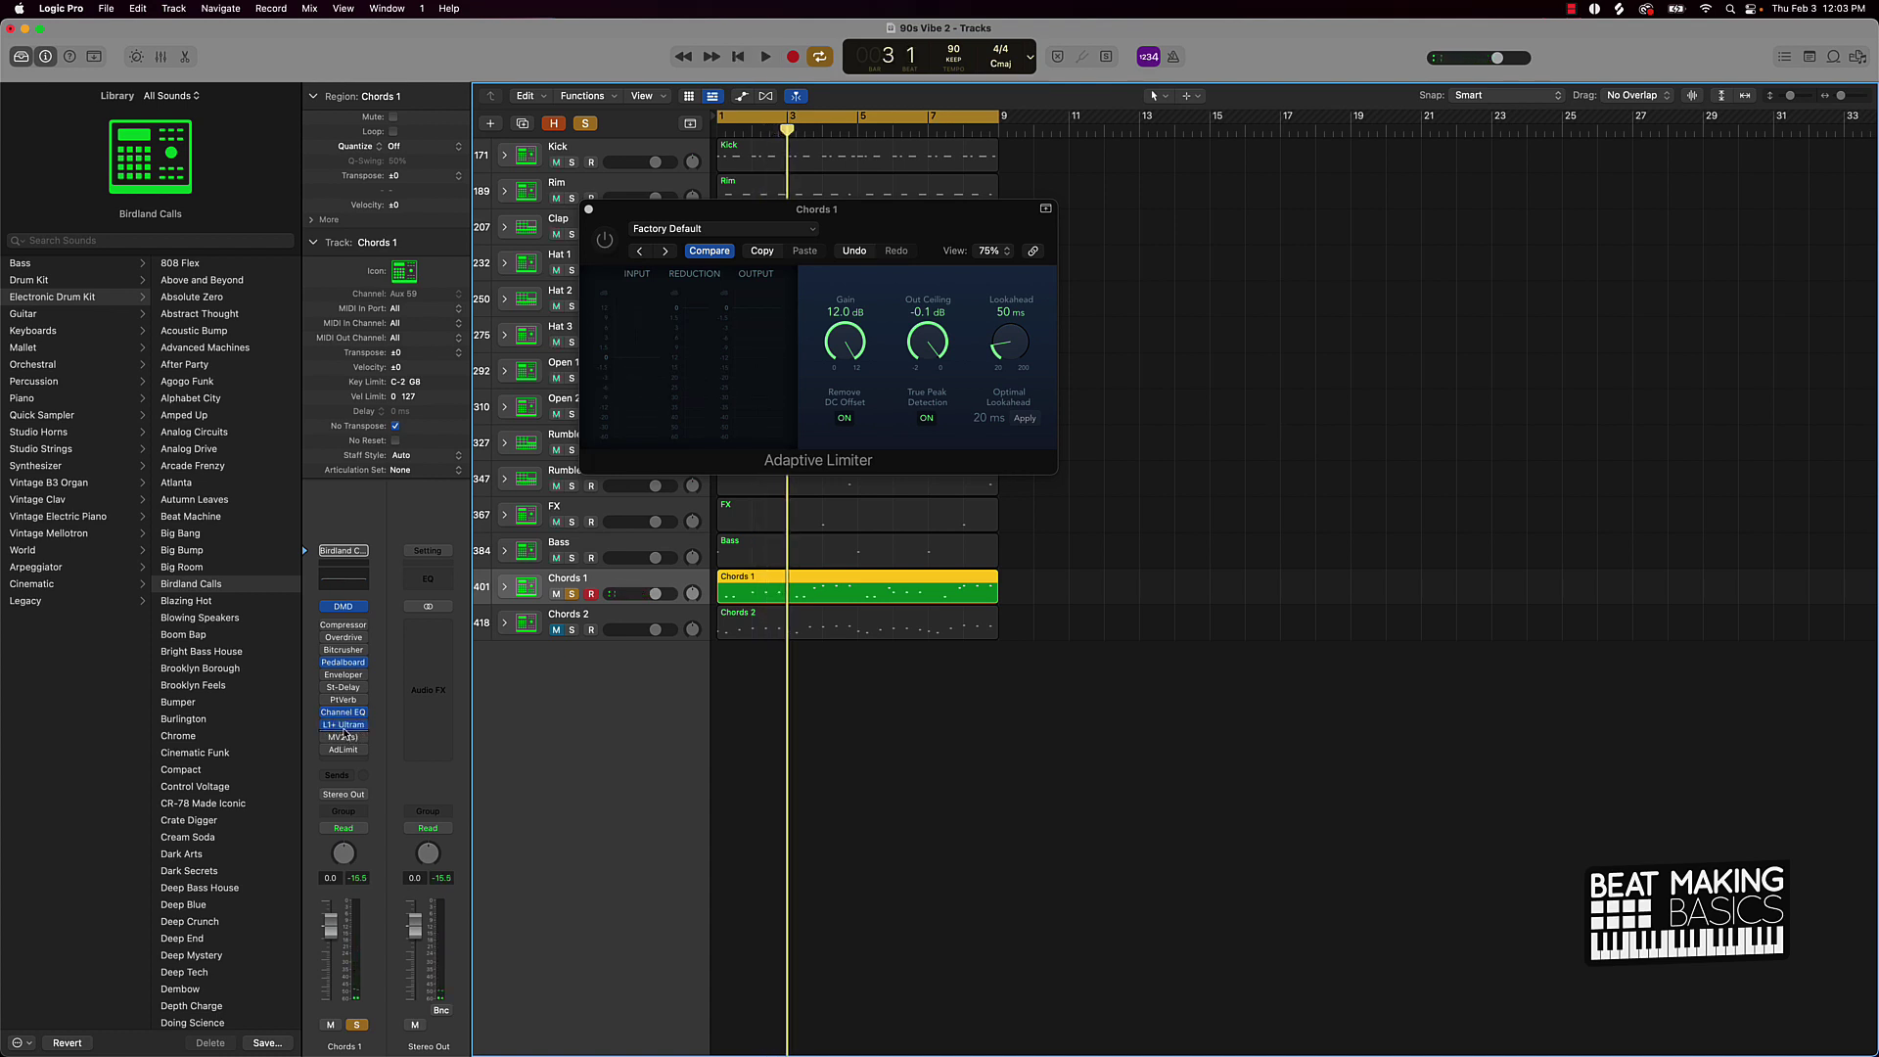
Step: Open the L1+ Ultramaximizer window on Chords 1 and play the chords through it
click(344, 733)
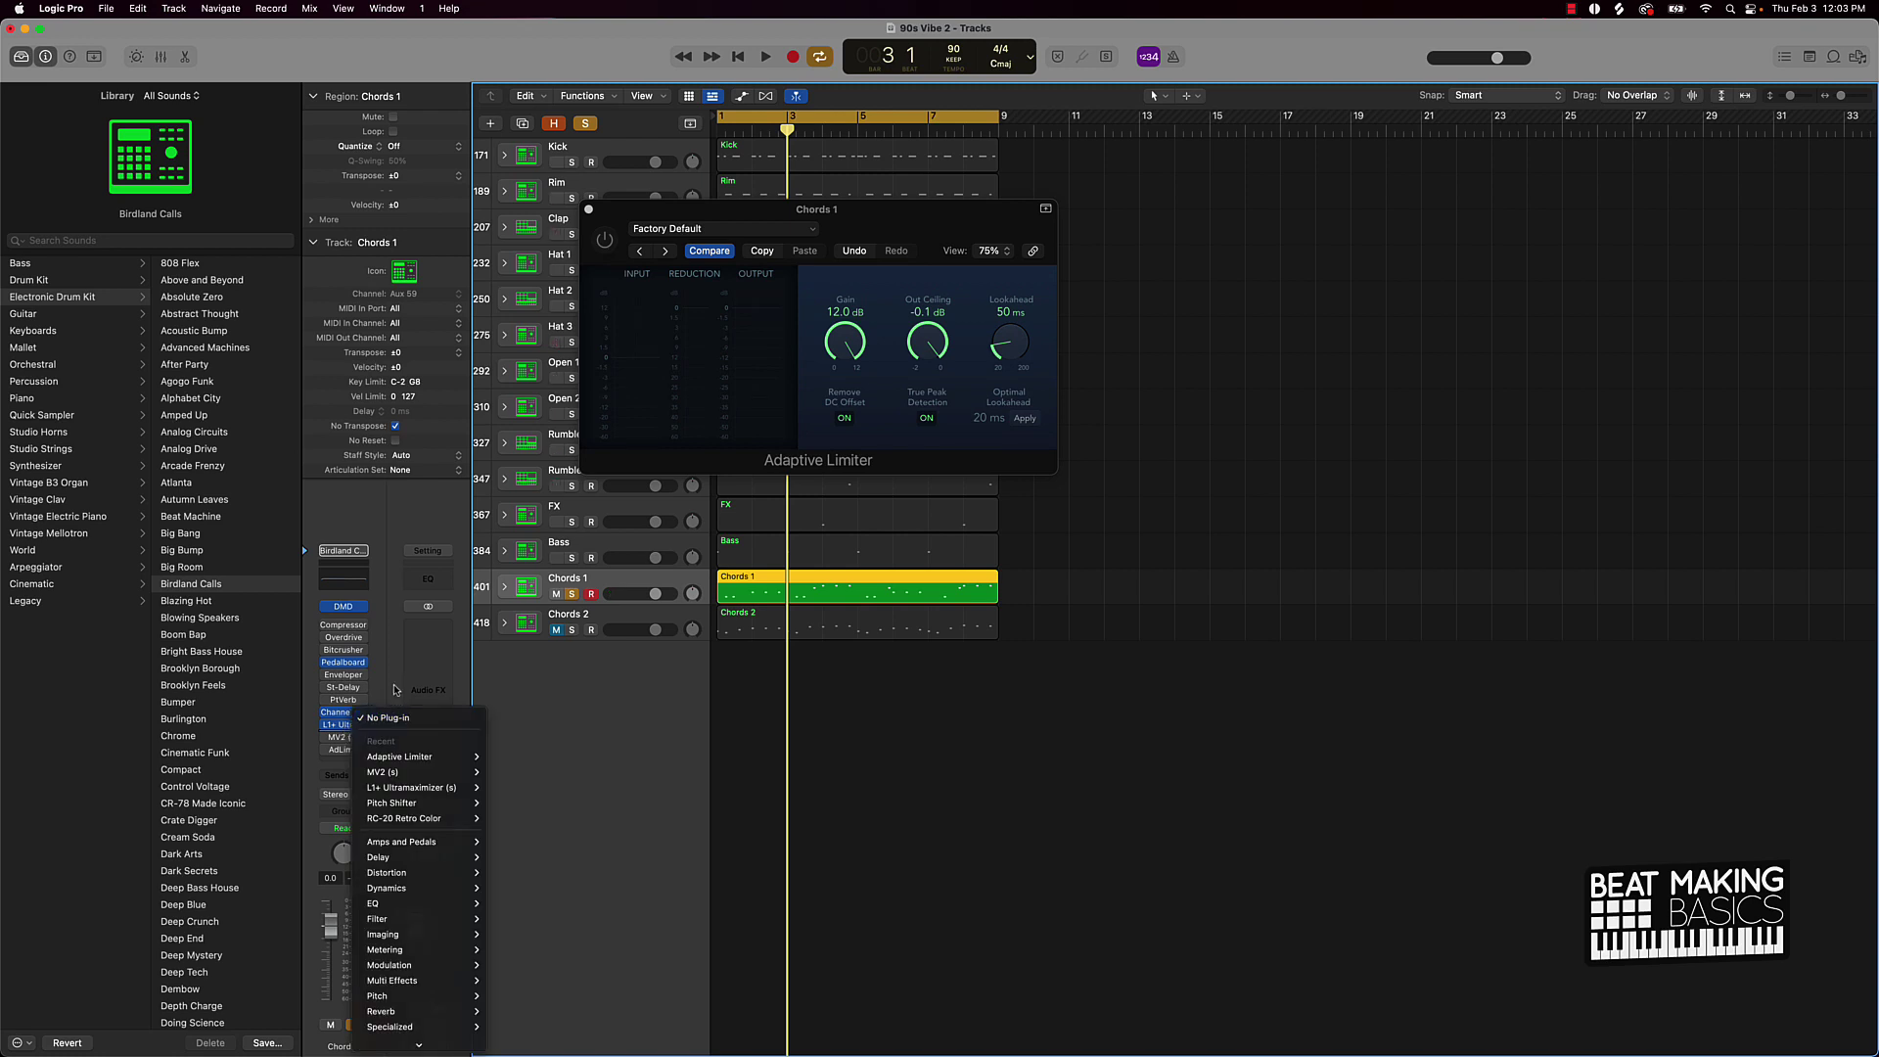
click(338, 724)
click(337, 725)
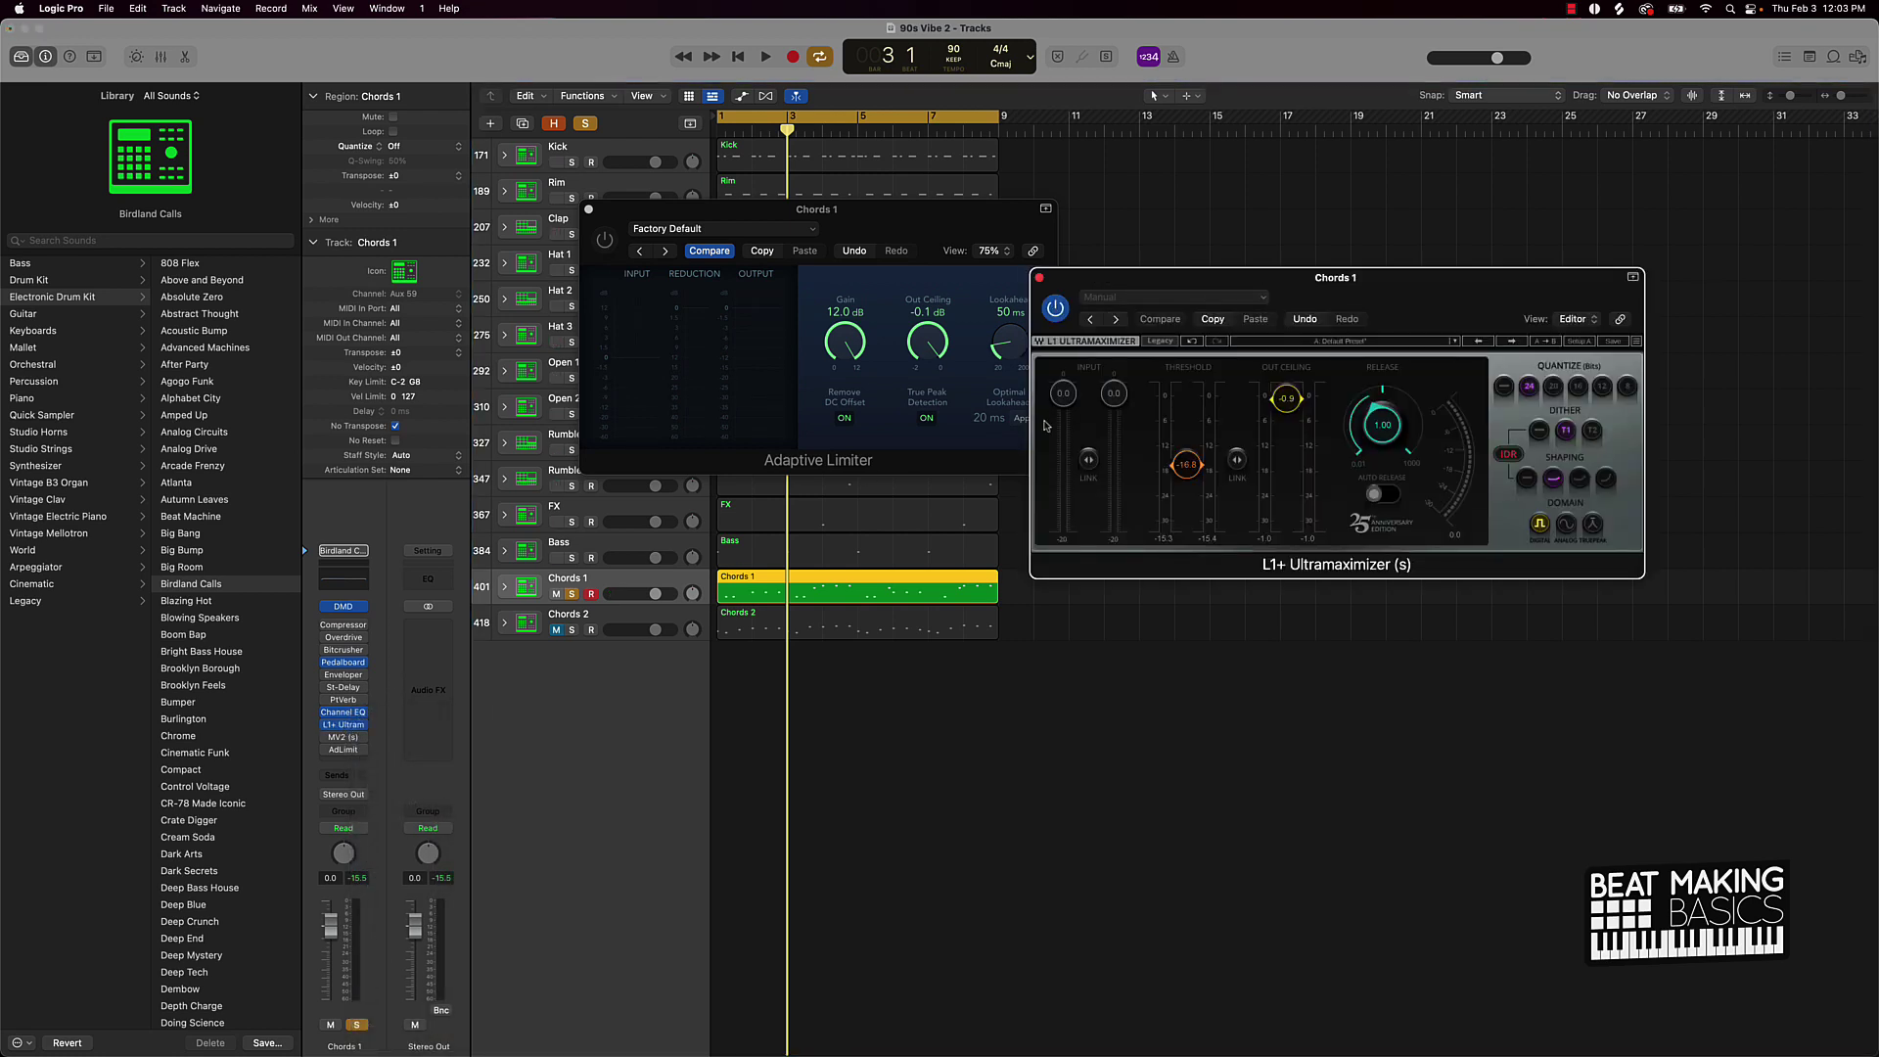
key(space)
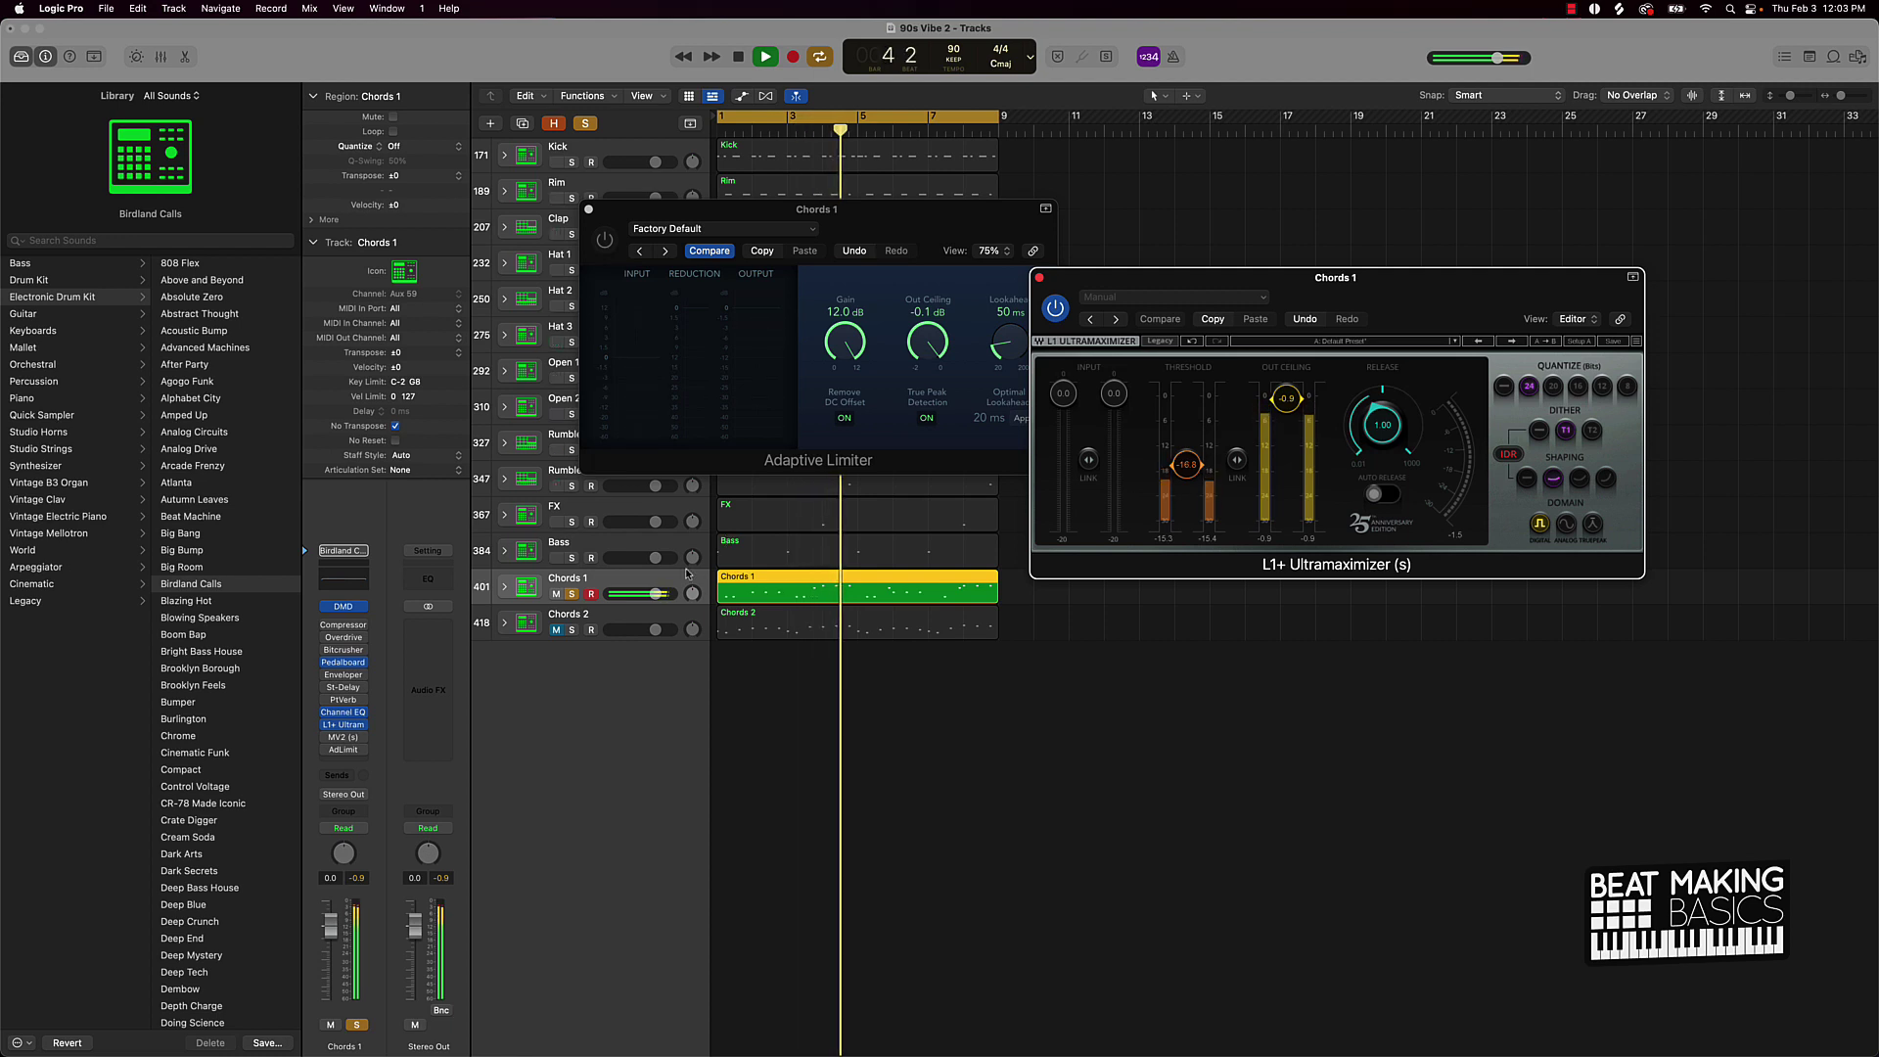
key(space)
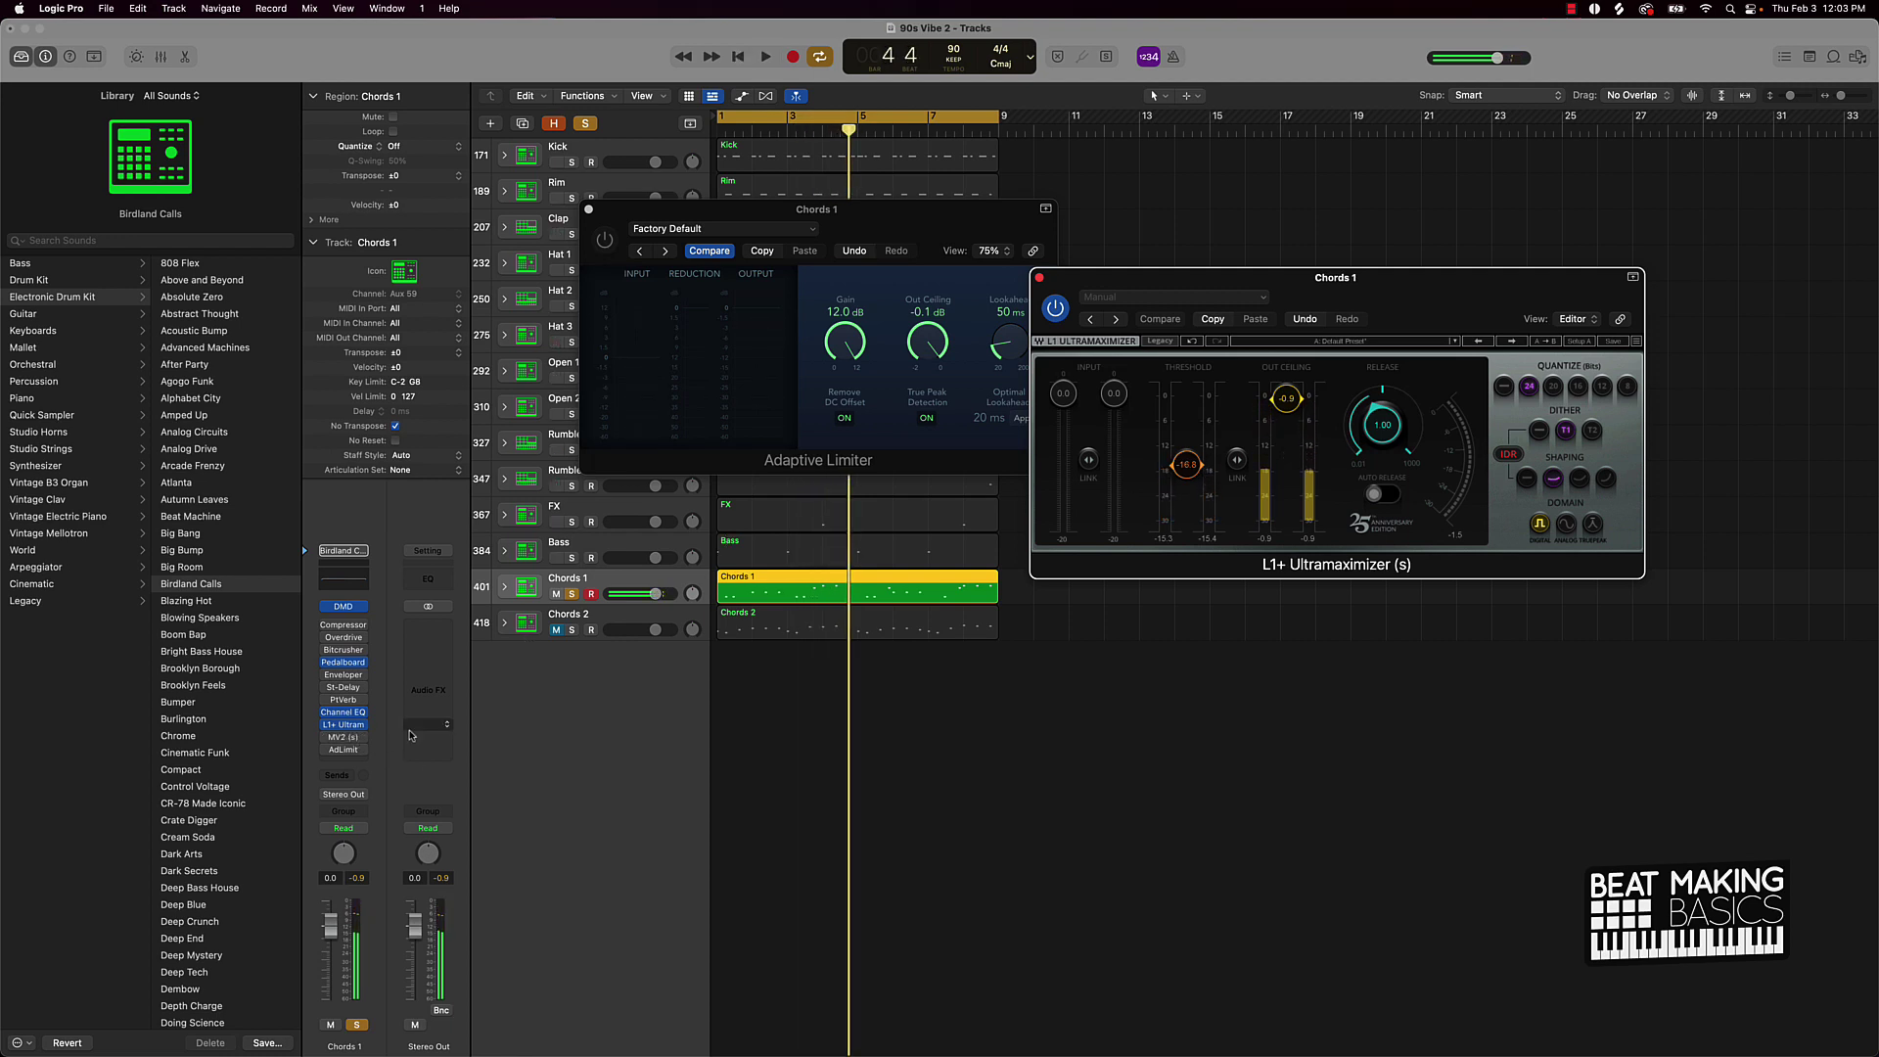
Step: Bypass the L1+ Ultramaximizer, enable MV2, and play Chords 1 with the MV2 window placed below the L1+ window
click(326, 739)
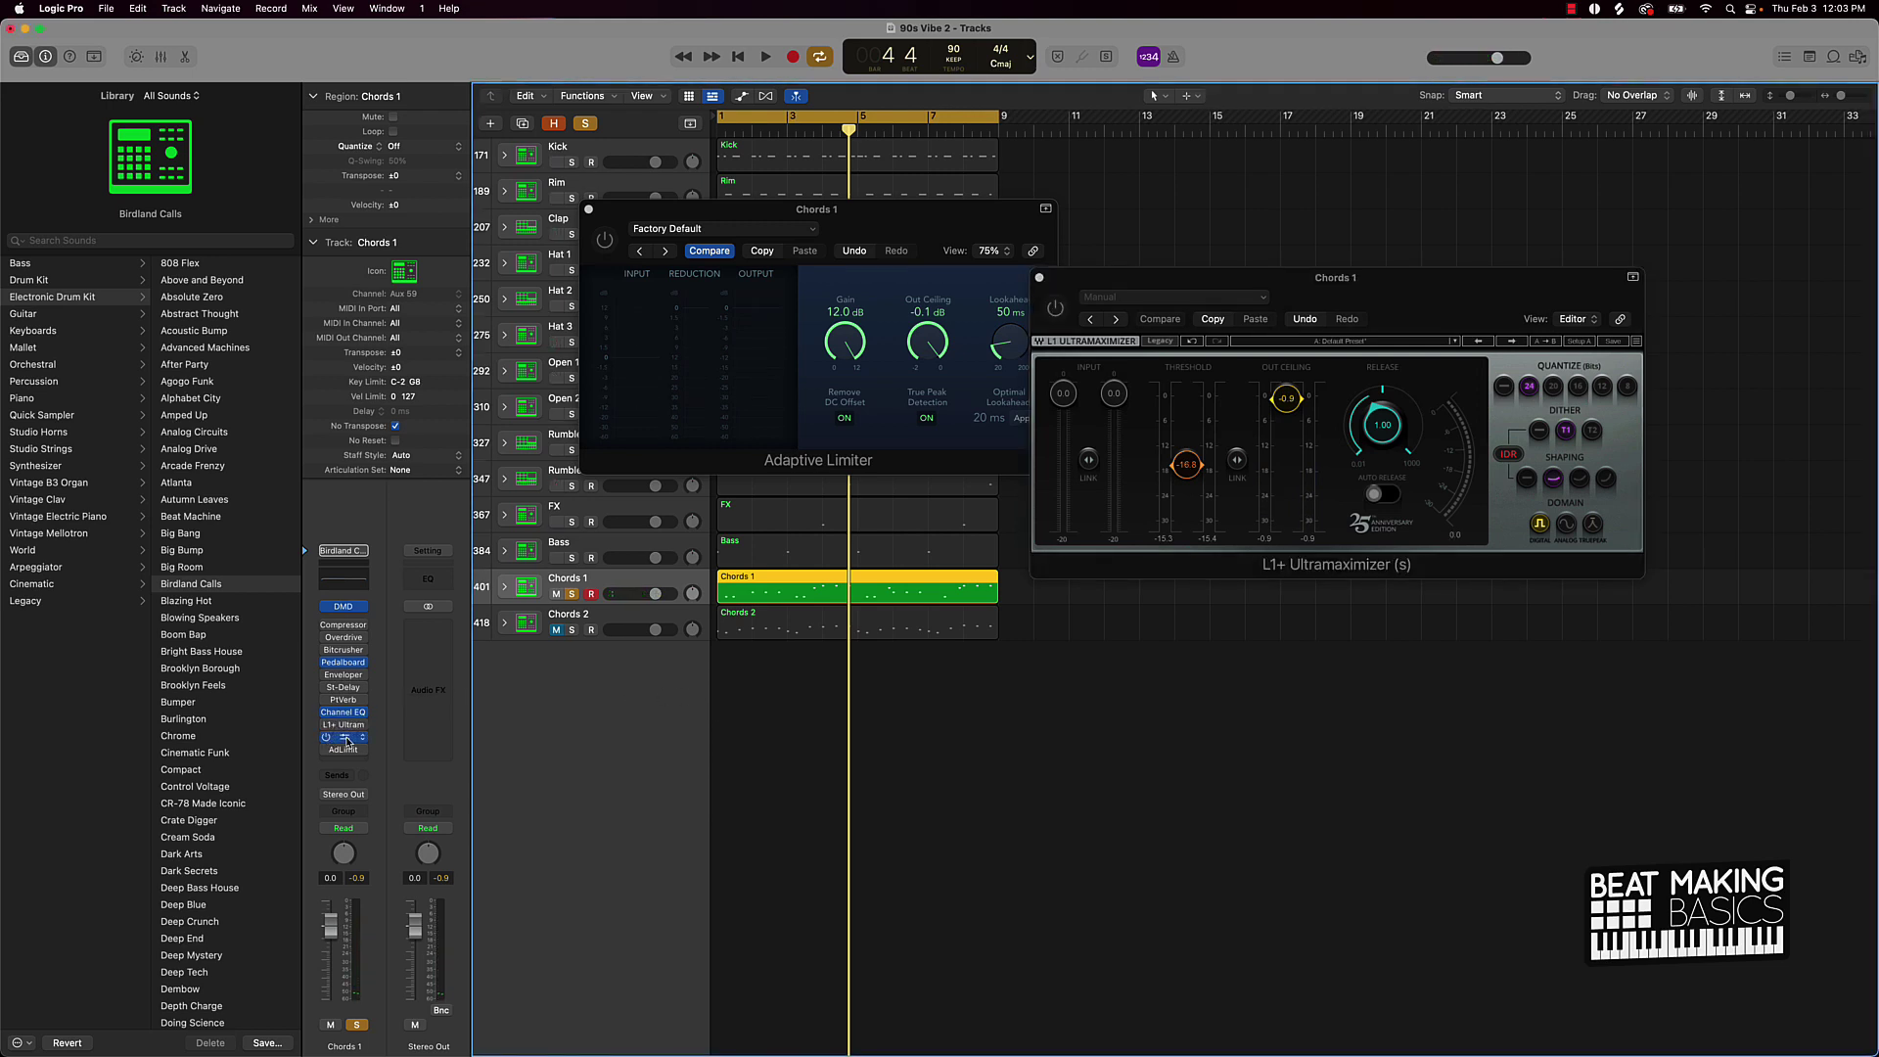
click(346, 741)
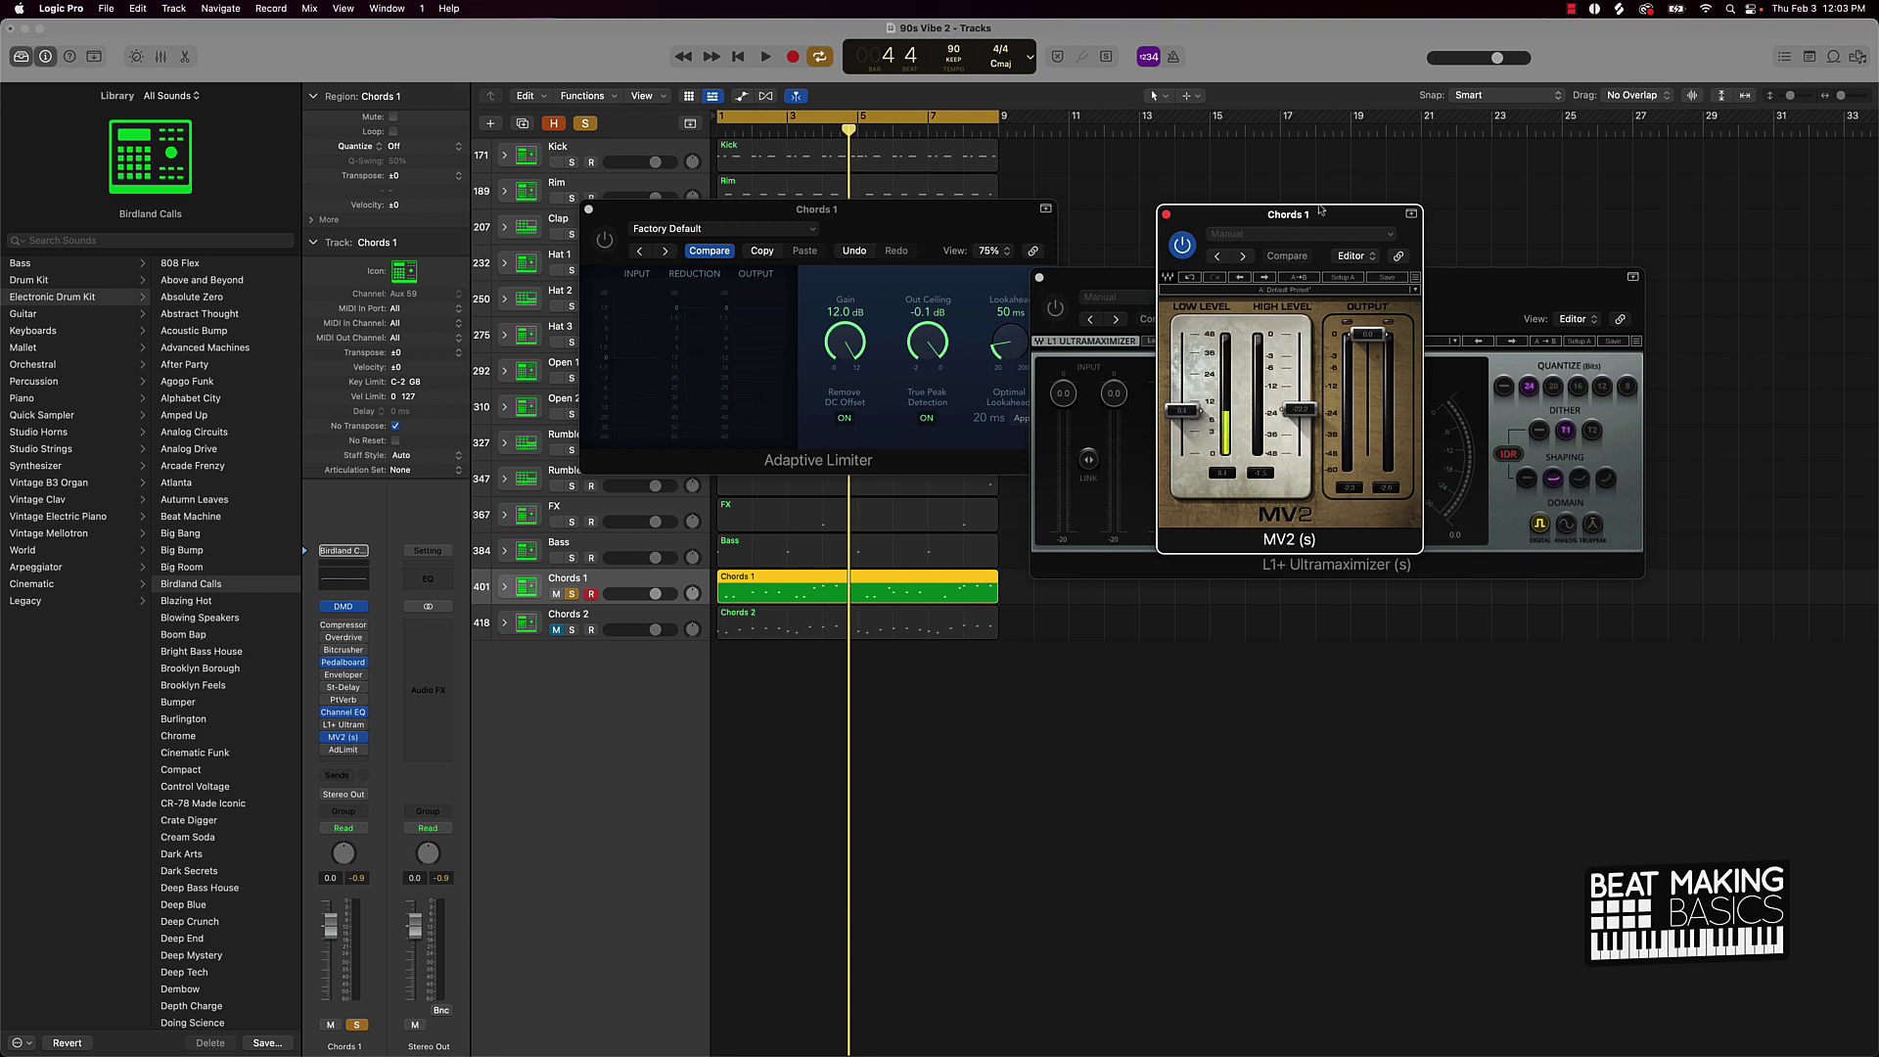
drag(1319, 211, 877, 516)
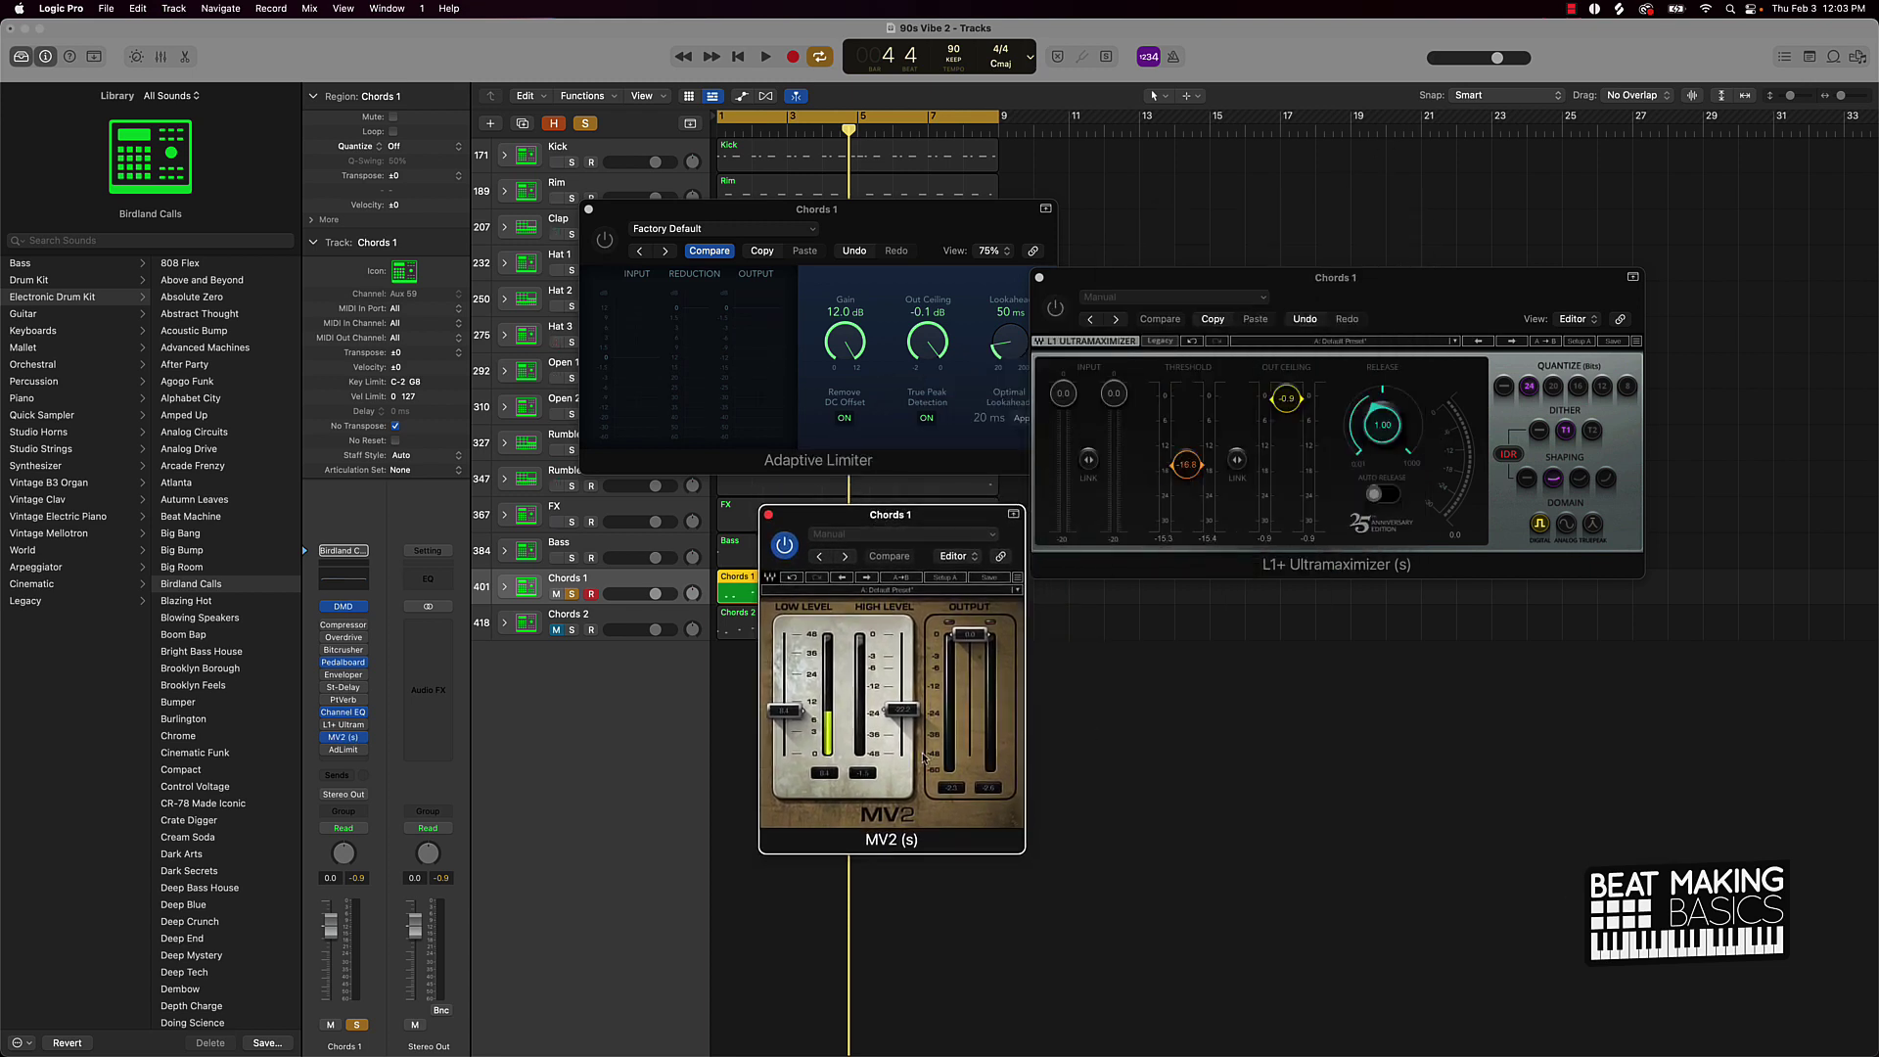
key(space)
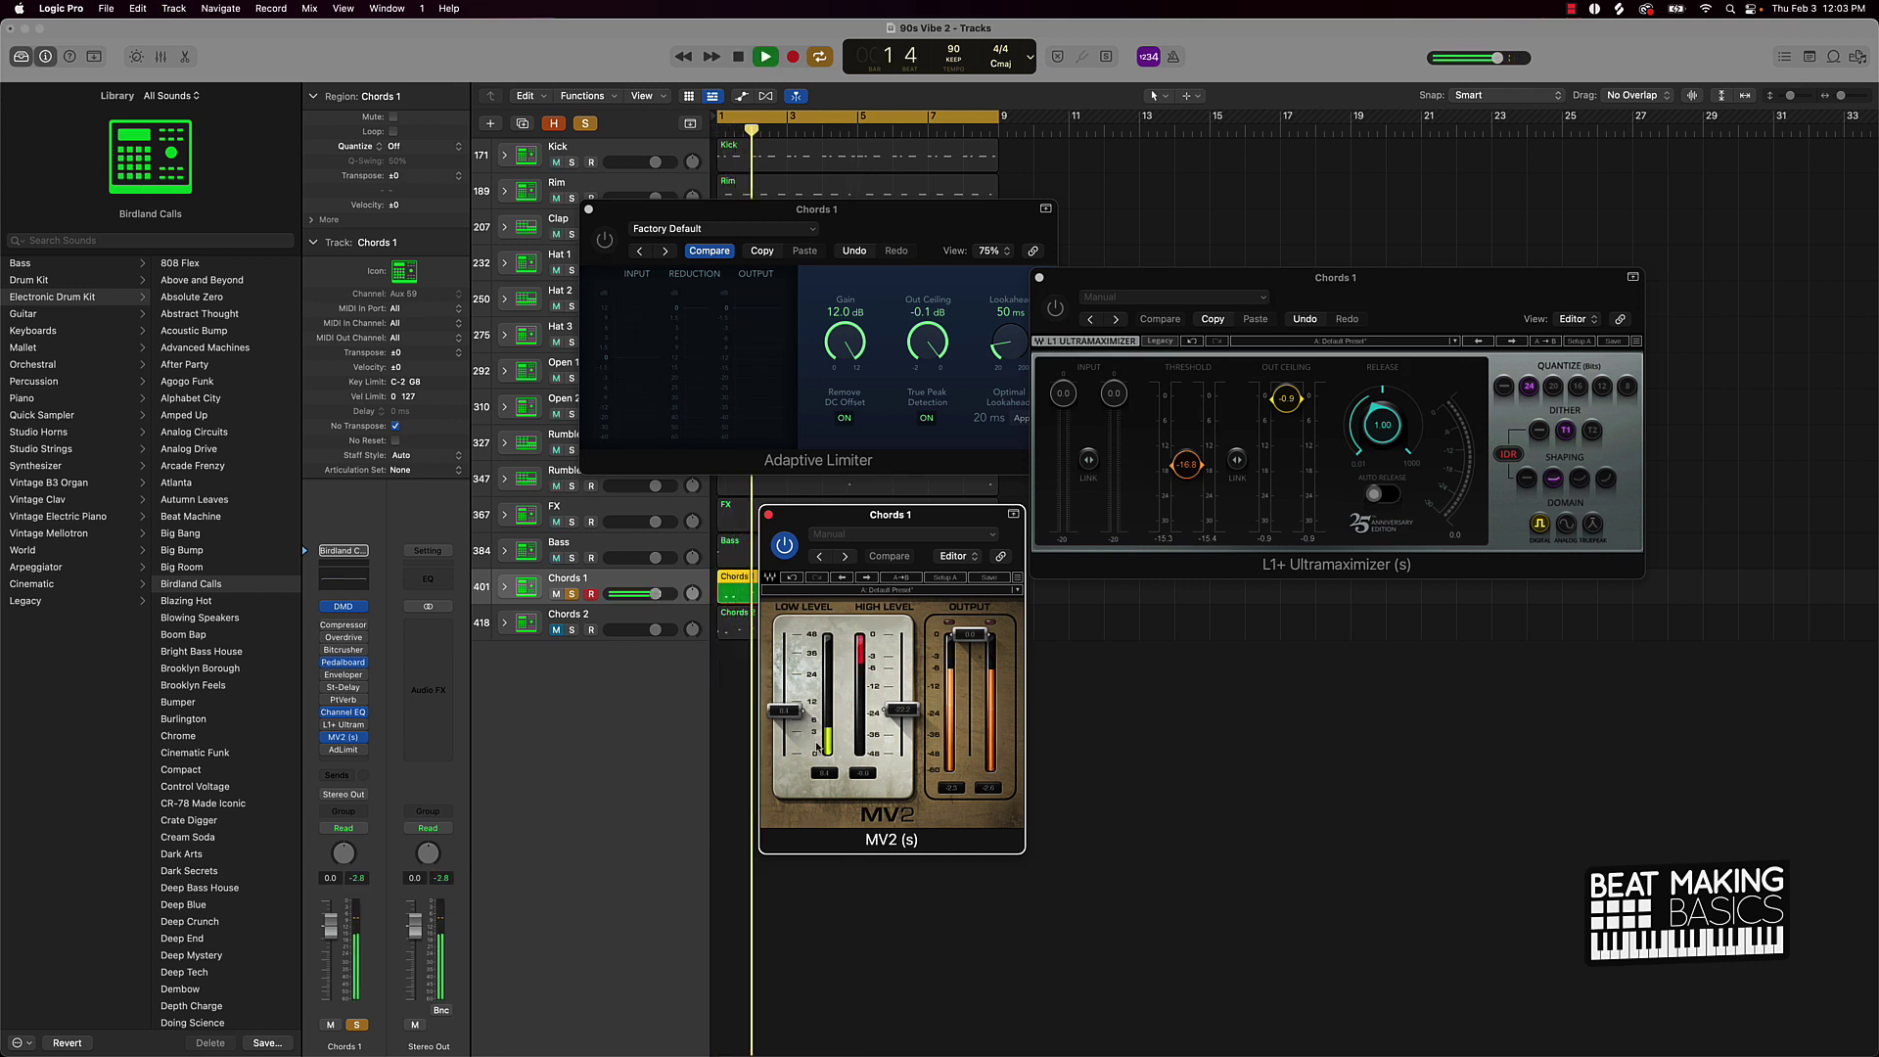
drag(862, 519, 1416, 617)
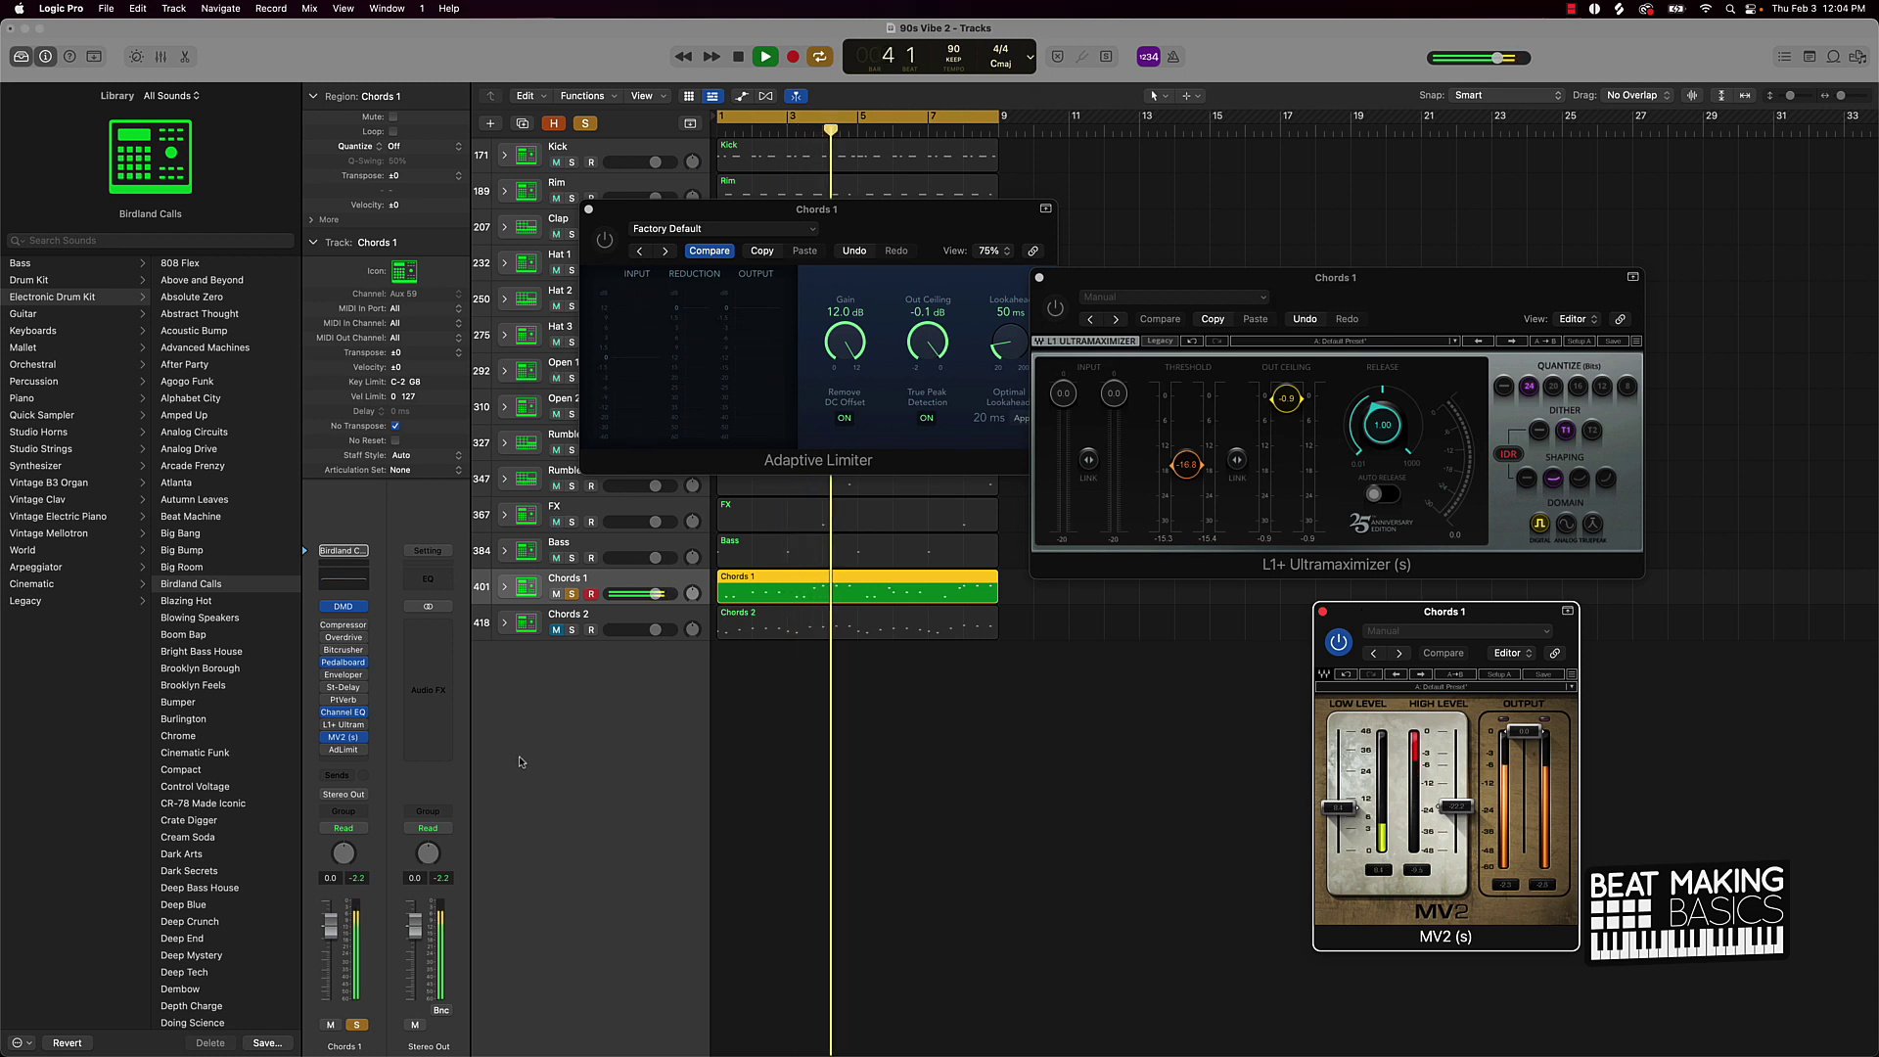
Step: Bypass MV2, enable the L1+ Ultramaximizer, and play Chords 1 through it for comparison
mouse_move(344, 751)
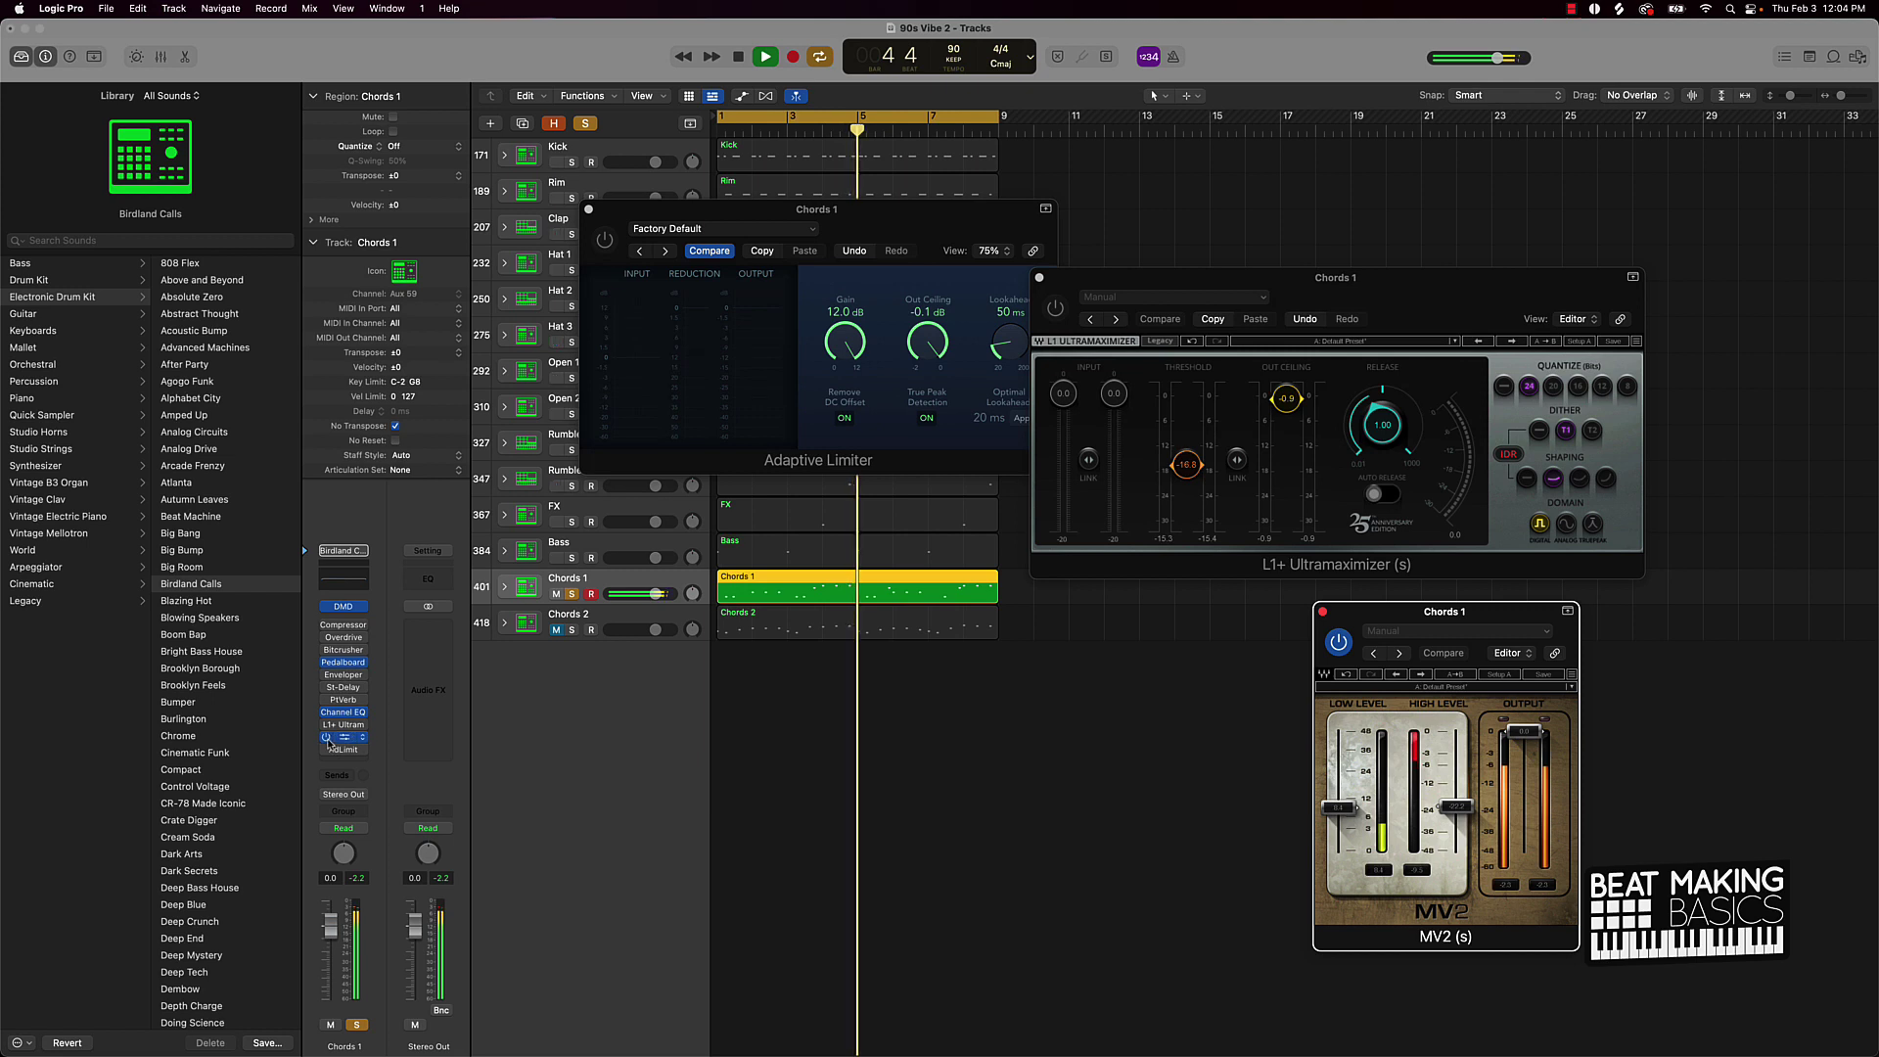
key(space)
click(326, 737)
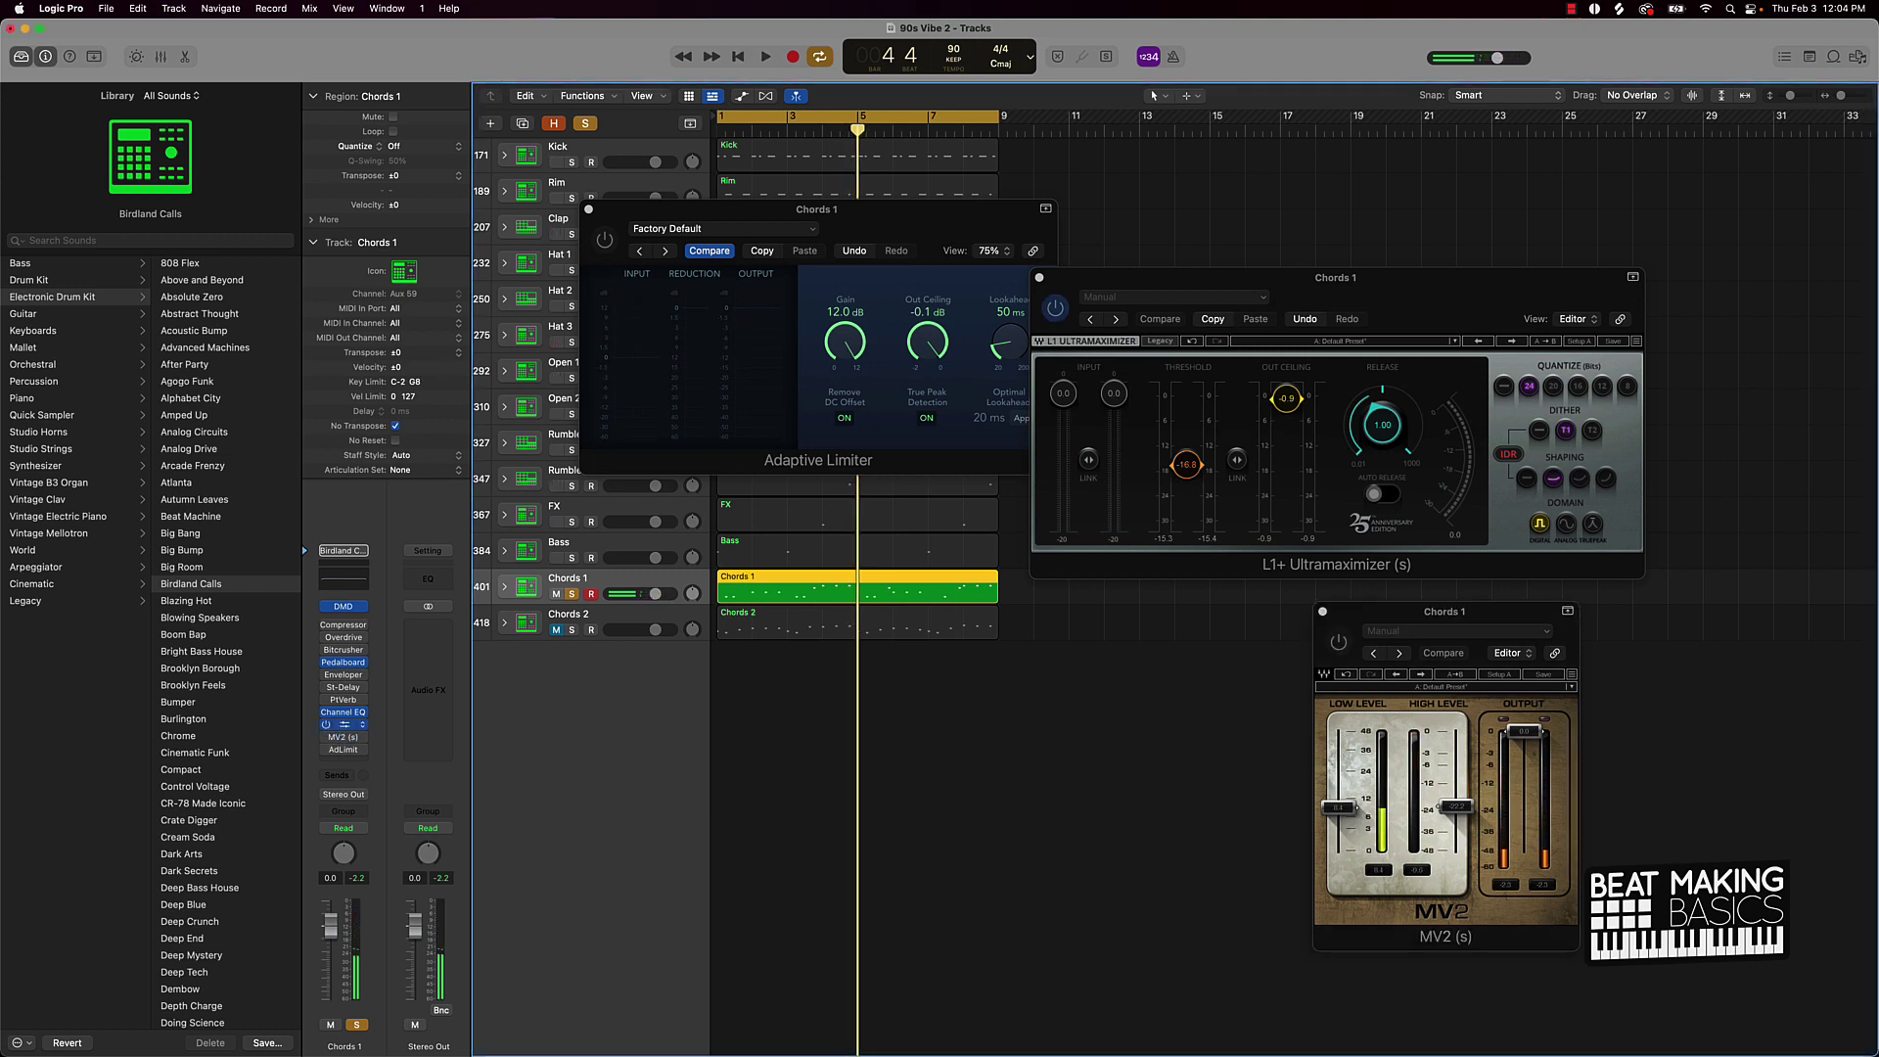
key(space)
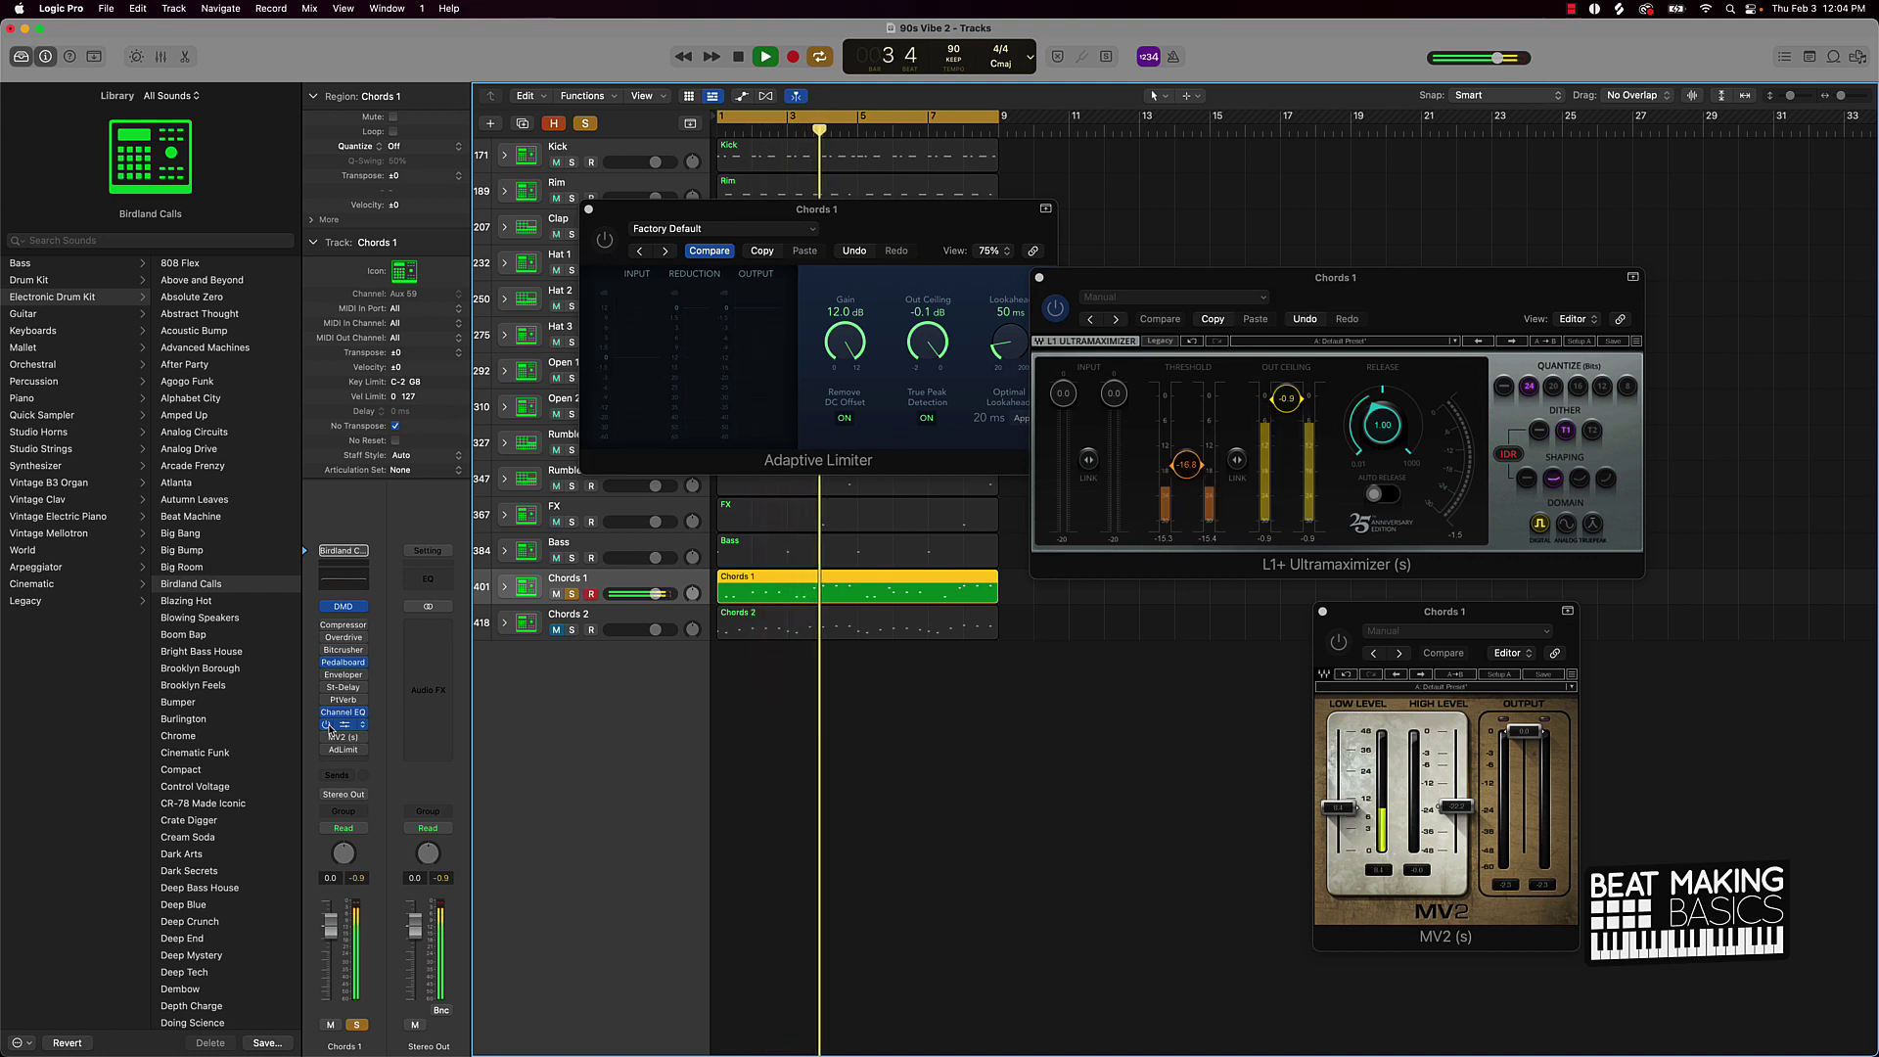
key(space)
Step: Bypass the L1+ Ultramaximizer, enable MV2 again, and play Chords 1 through it
click(326, 724)
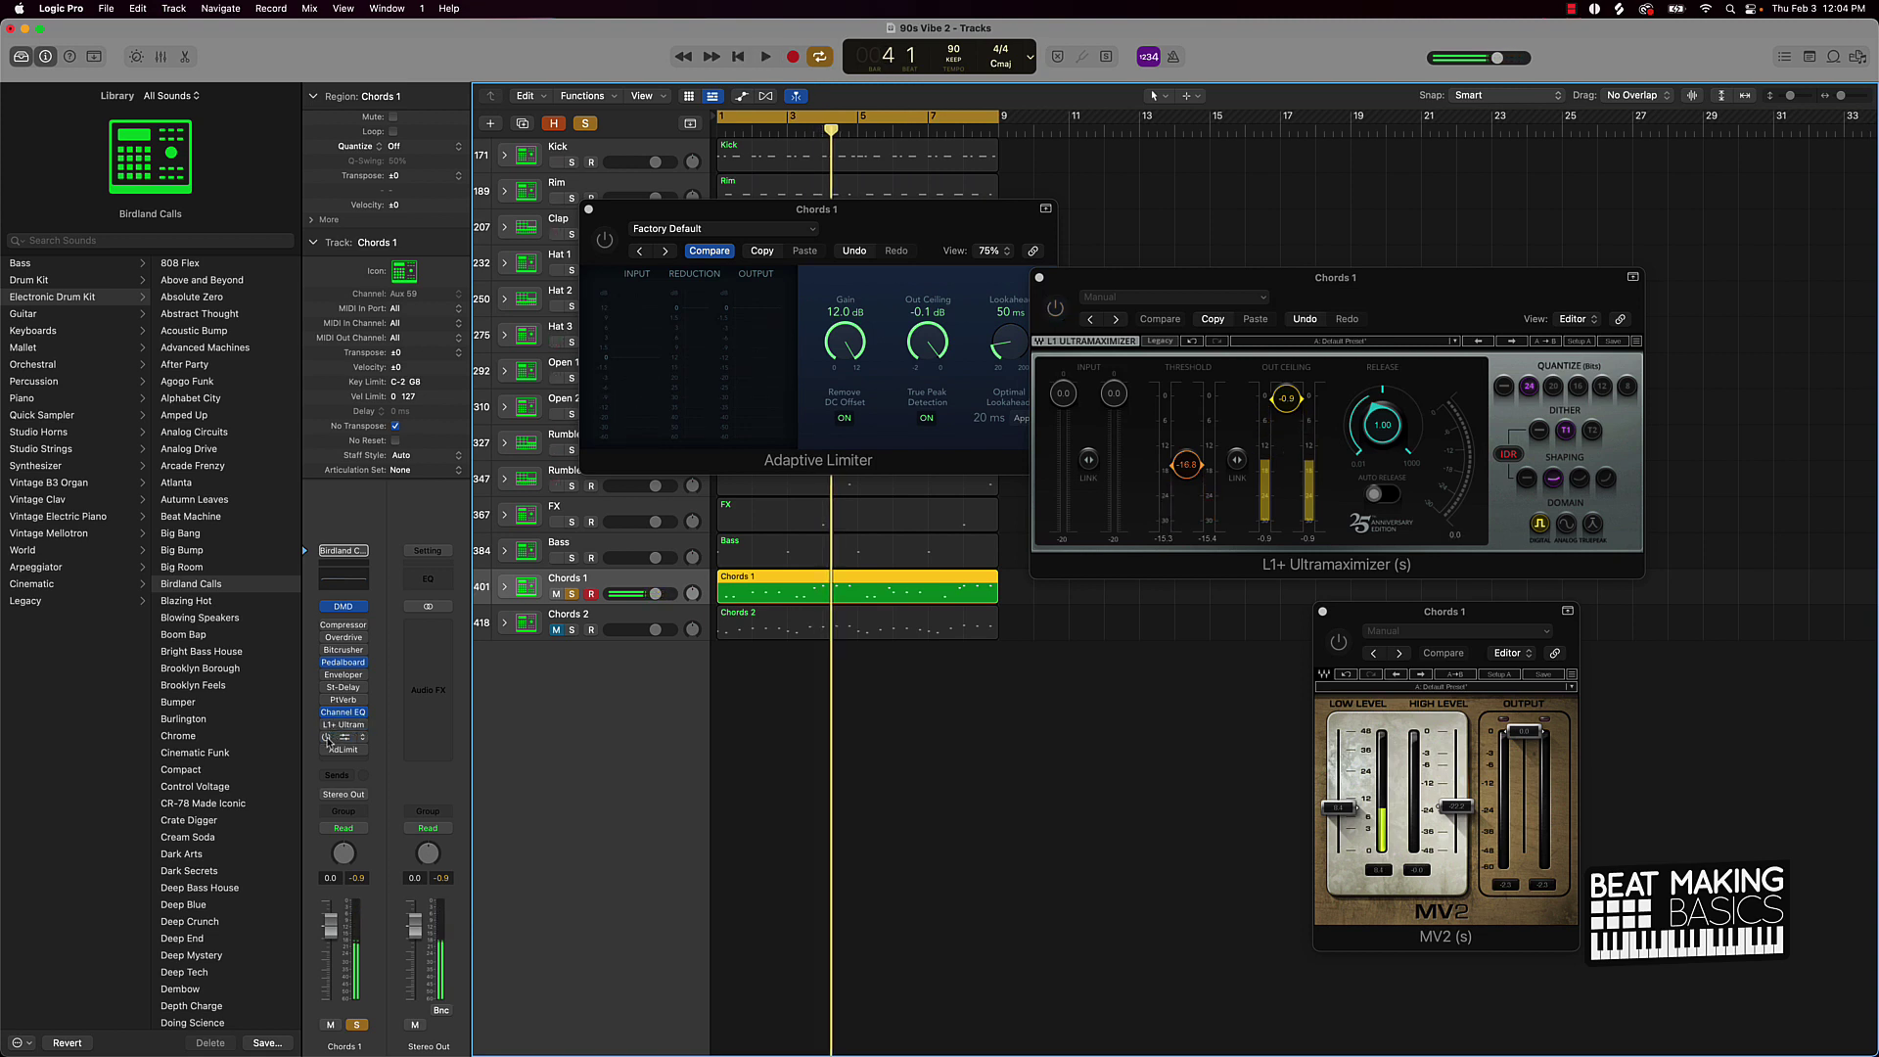
click(326, 737)
key(space)
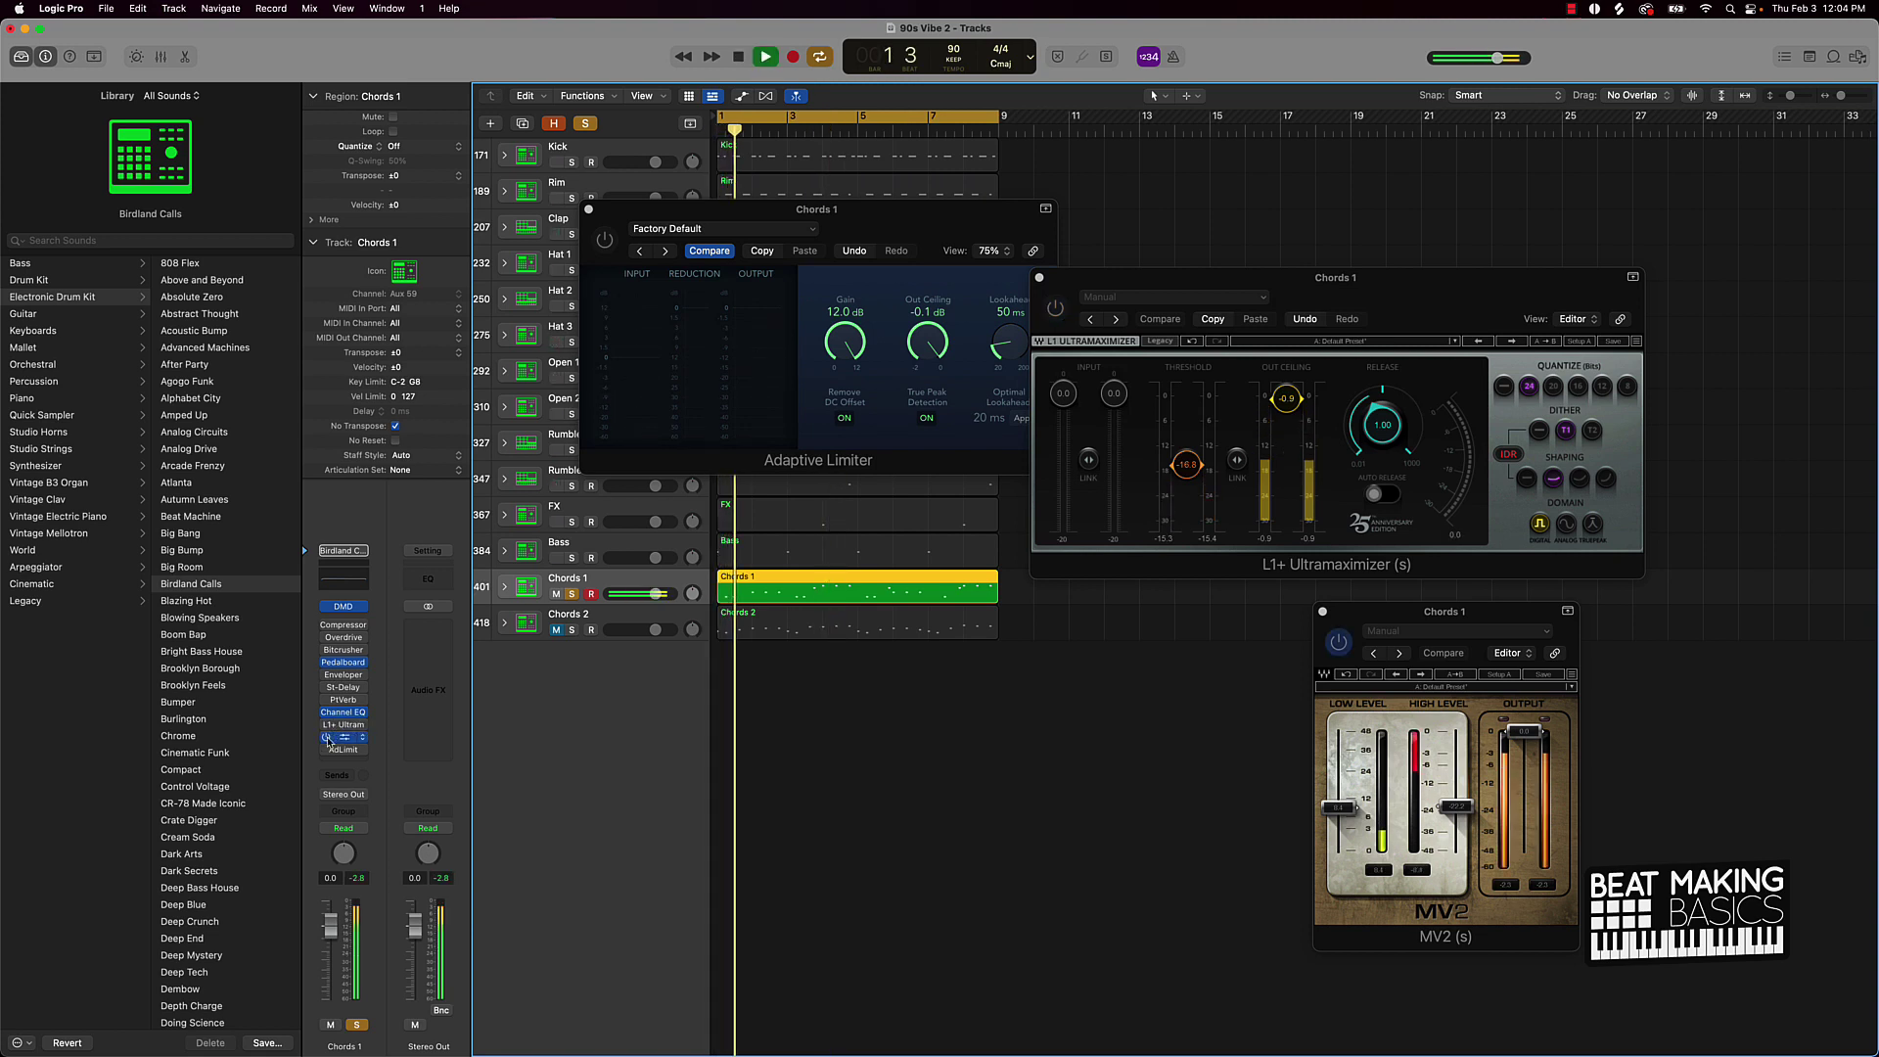
key(space)
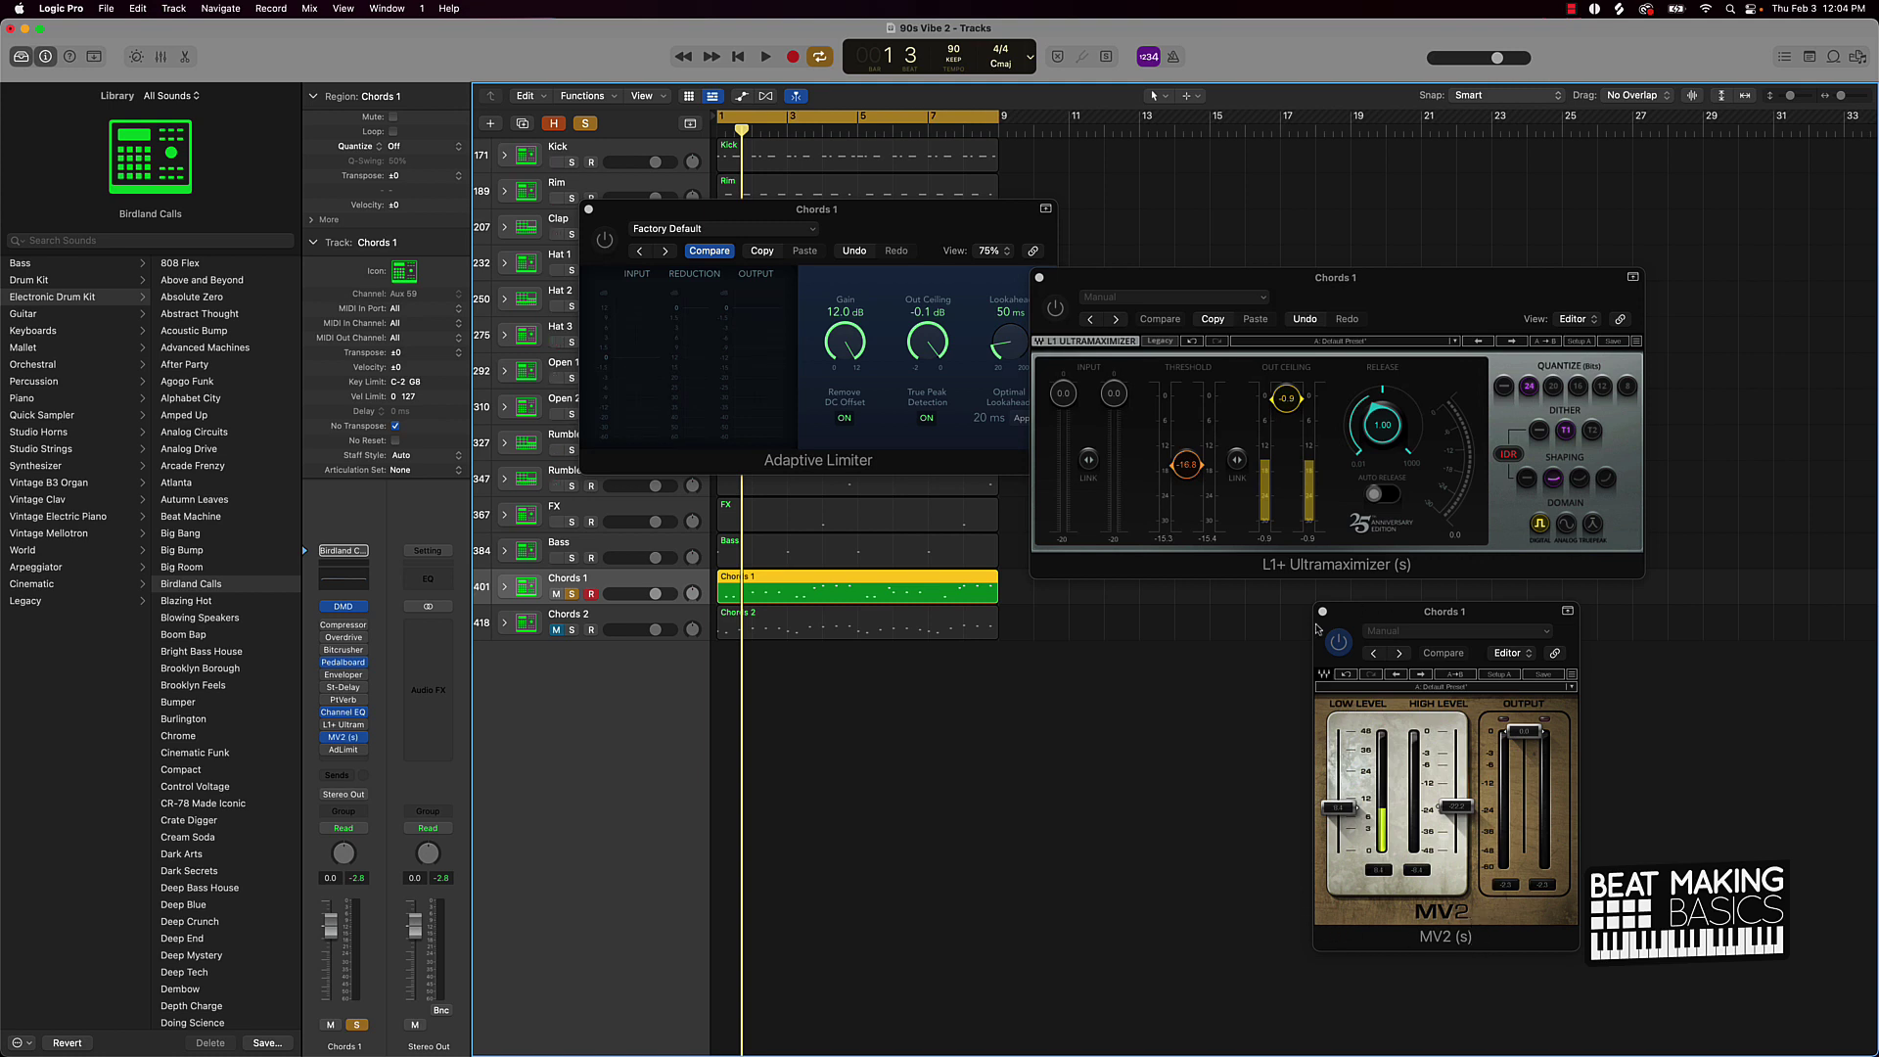
Step: Arrange the three Chords 1 plug-in windows clear of the tracks, with L1+ above MV2 and the Adaptive Limiter below the track list
drag(1292, 283, 1372, 153)
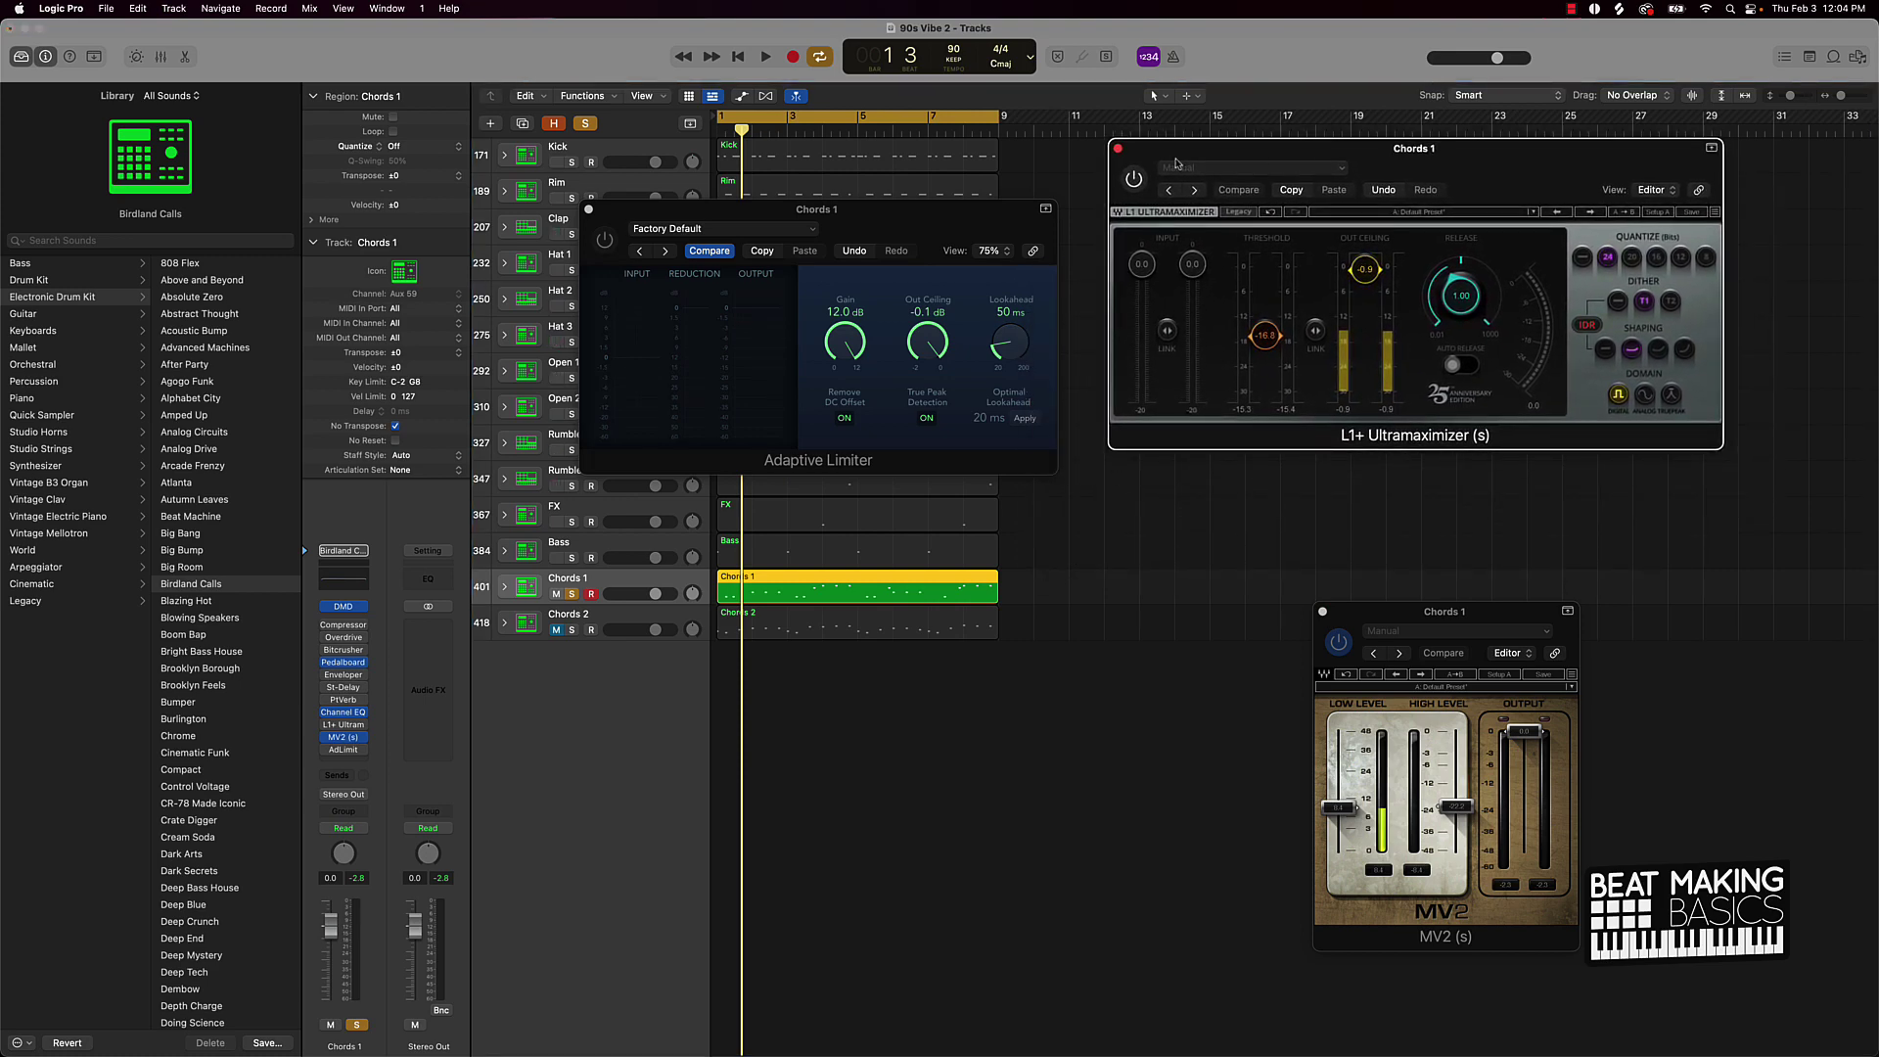
drag(1017, 210, 1220, 700)
drag(1416, 619, 1564, 469)
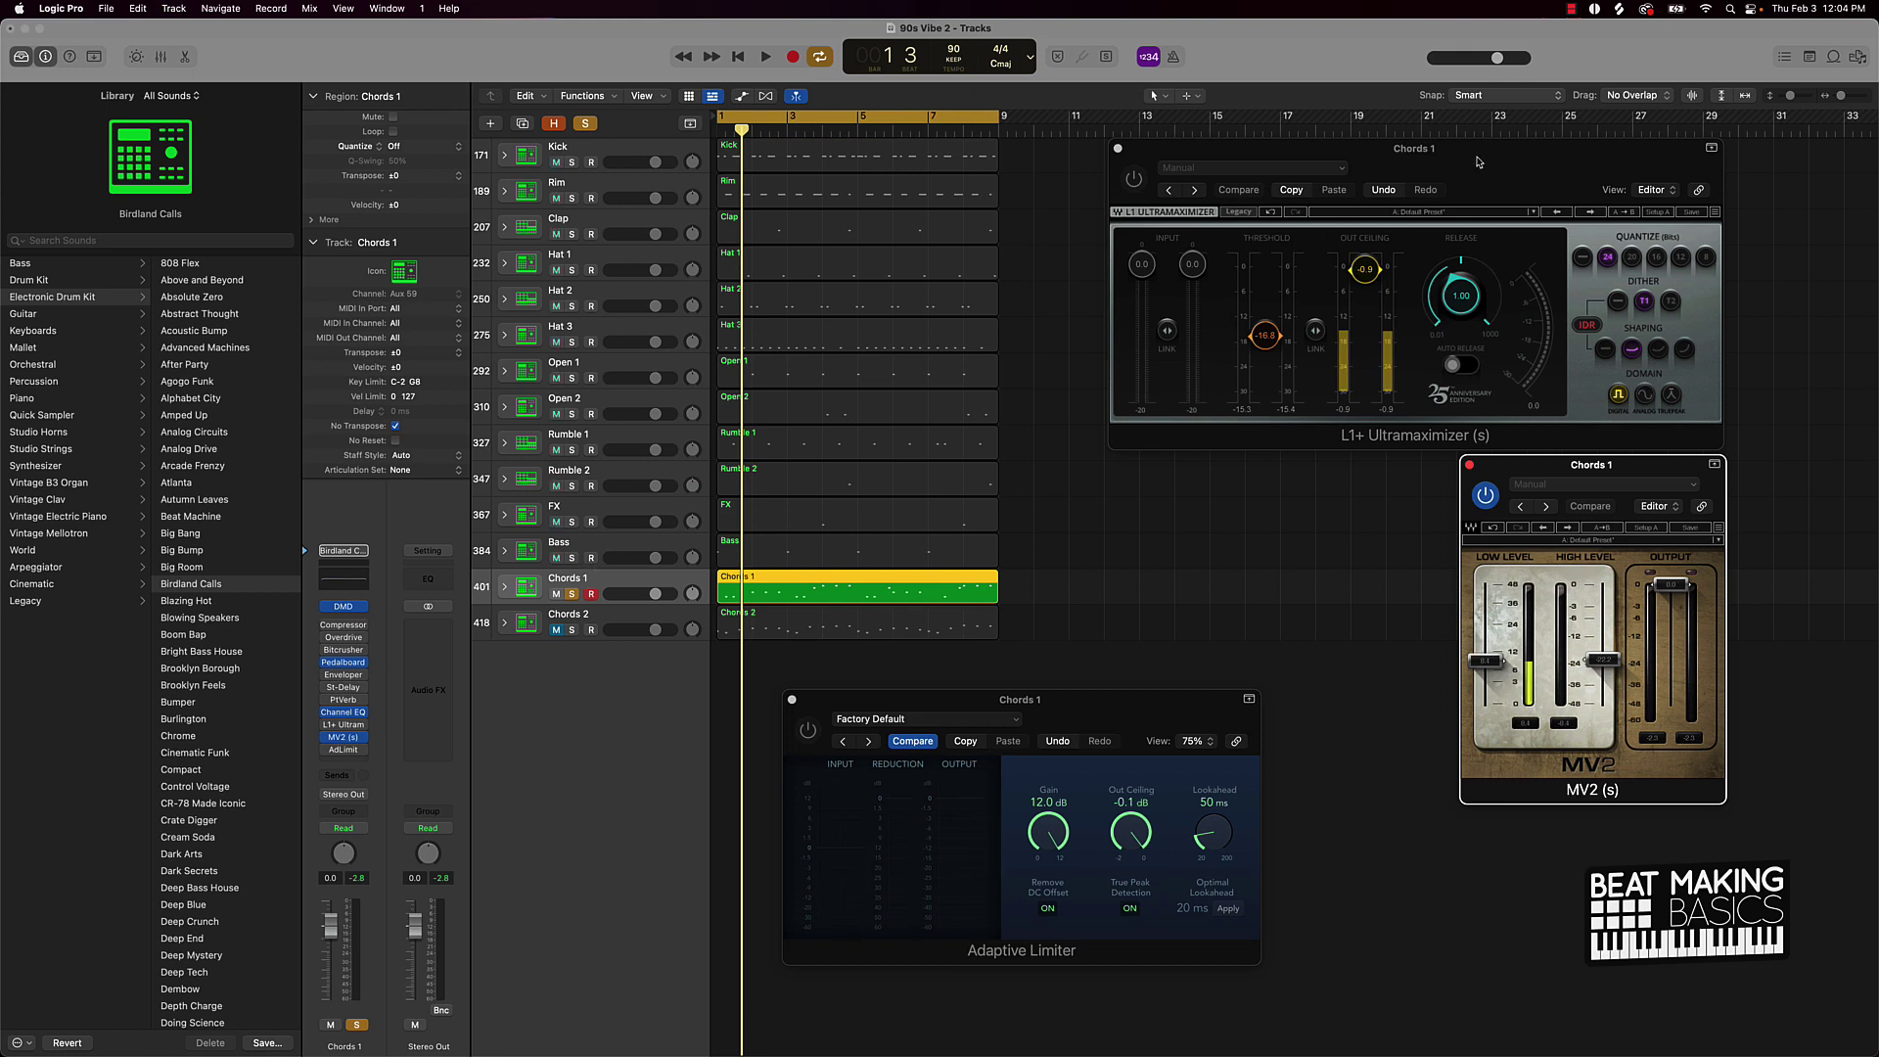
Step: Unsolo Chords 1, solo the Kick track, and select it while playing the kick alone
click(572, 594)
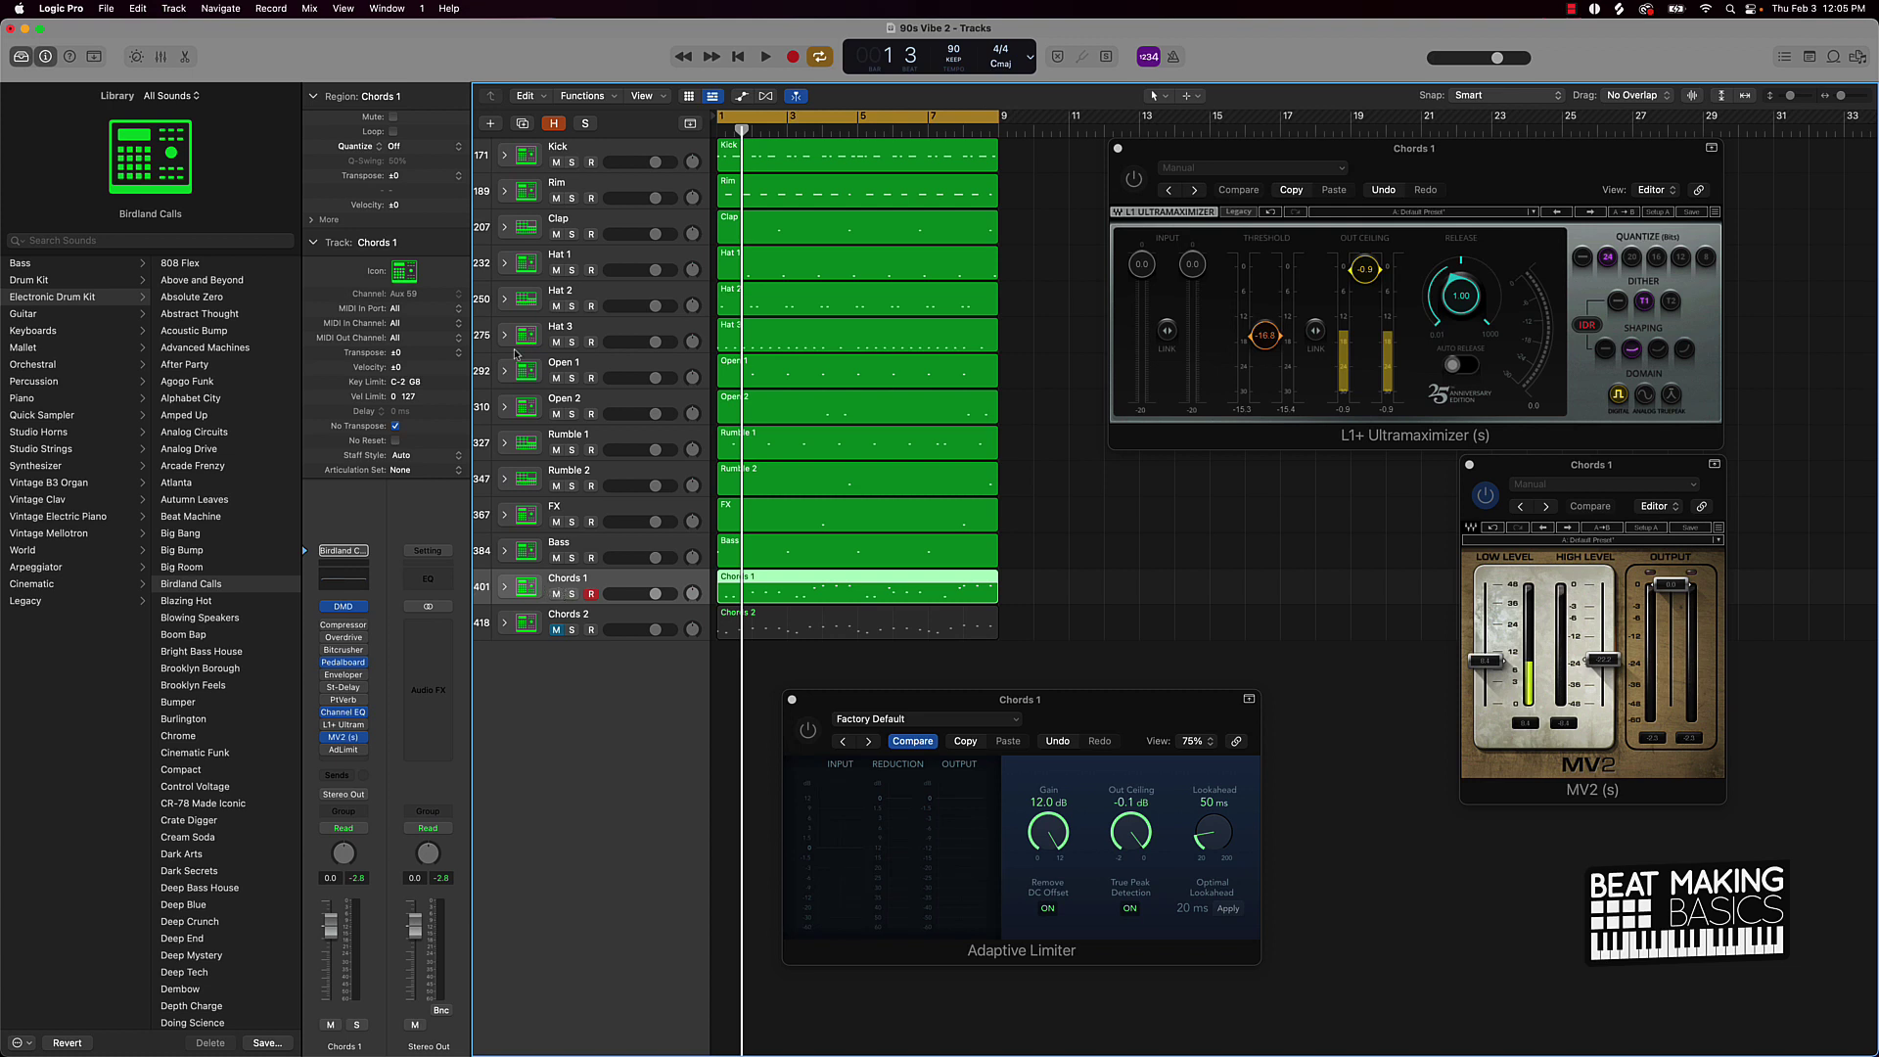
click(571, 162)
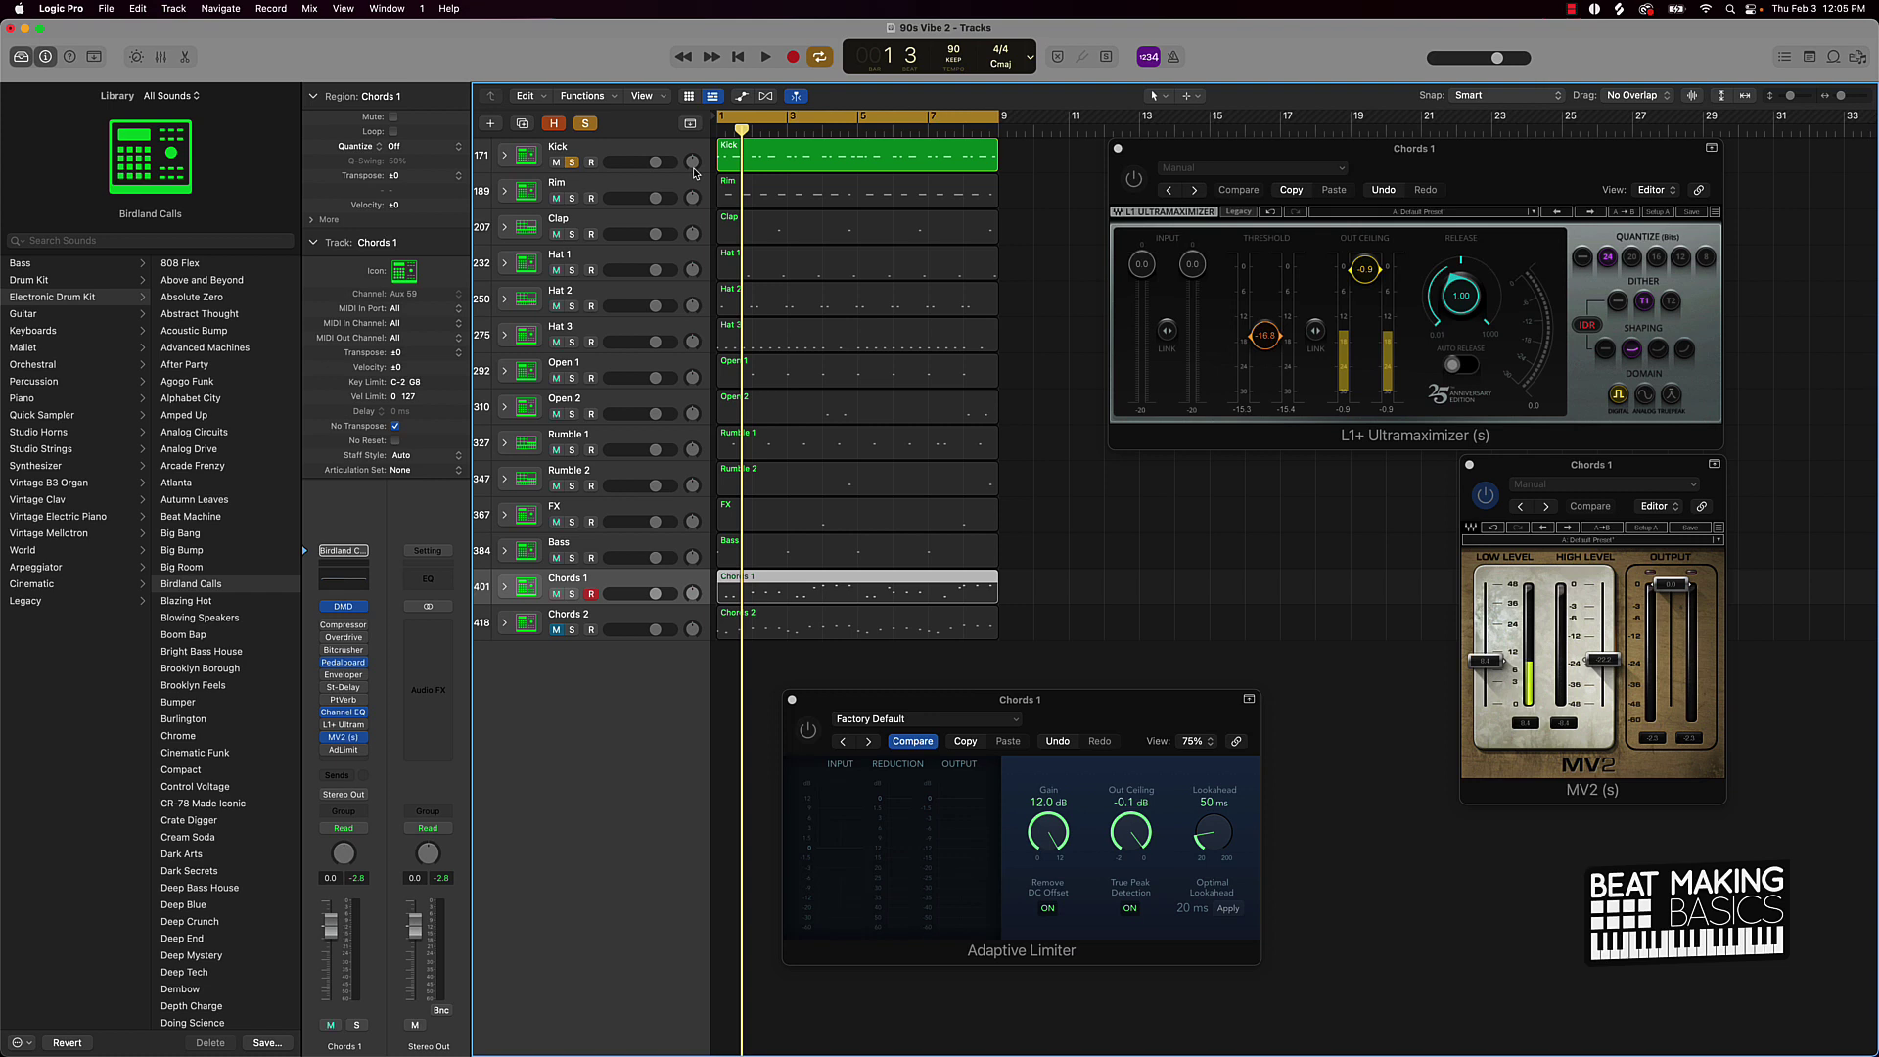
key(space)
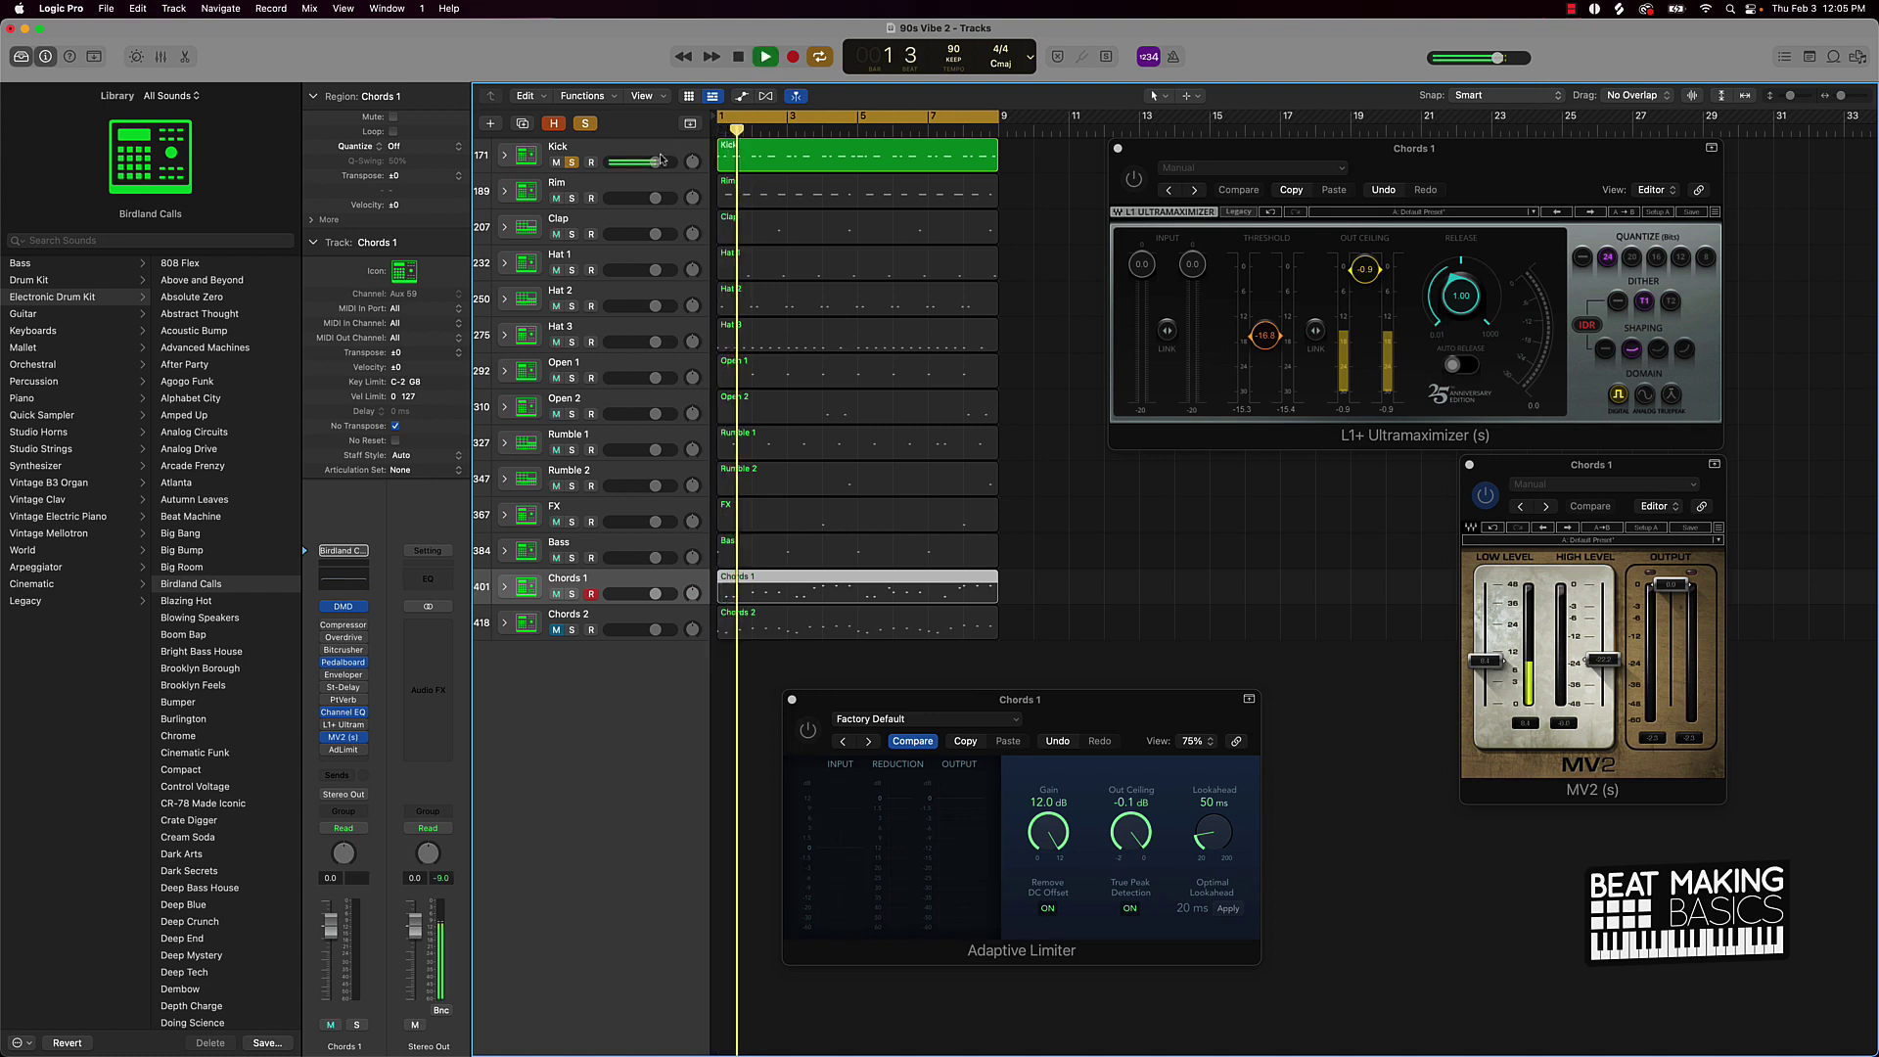
click(661, 160)
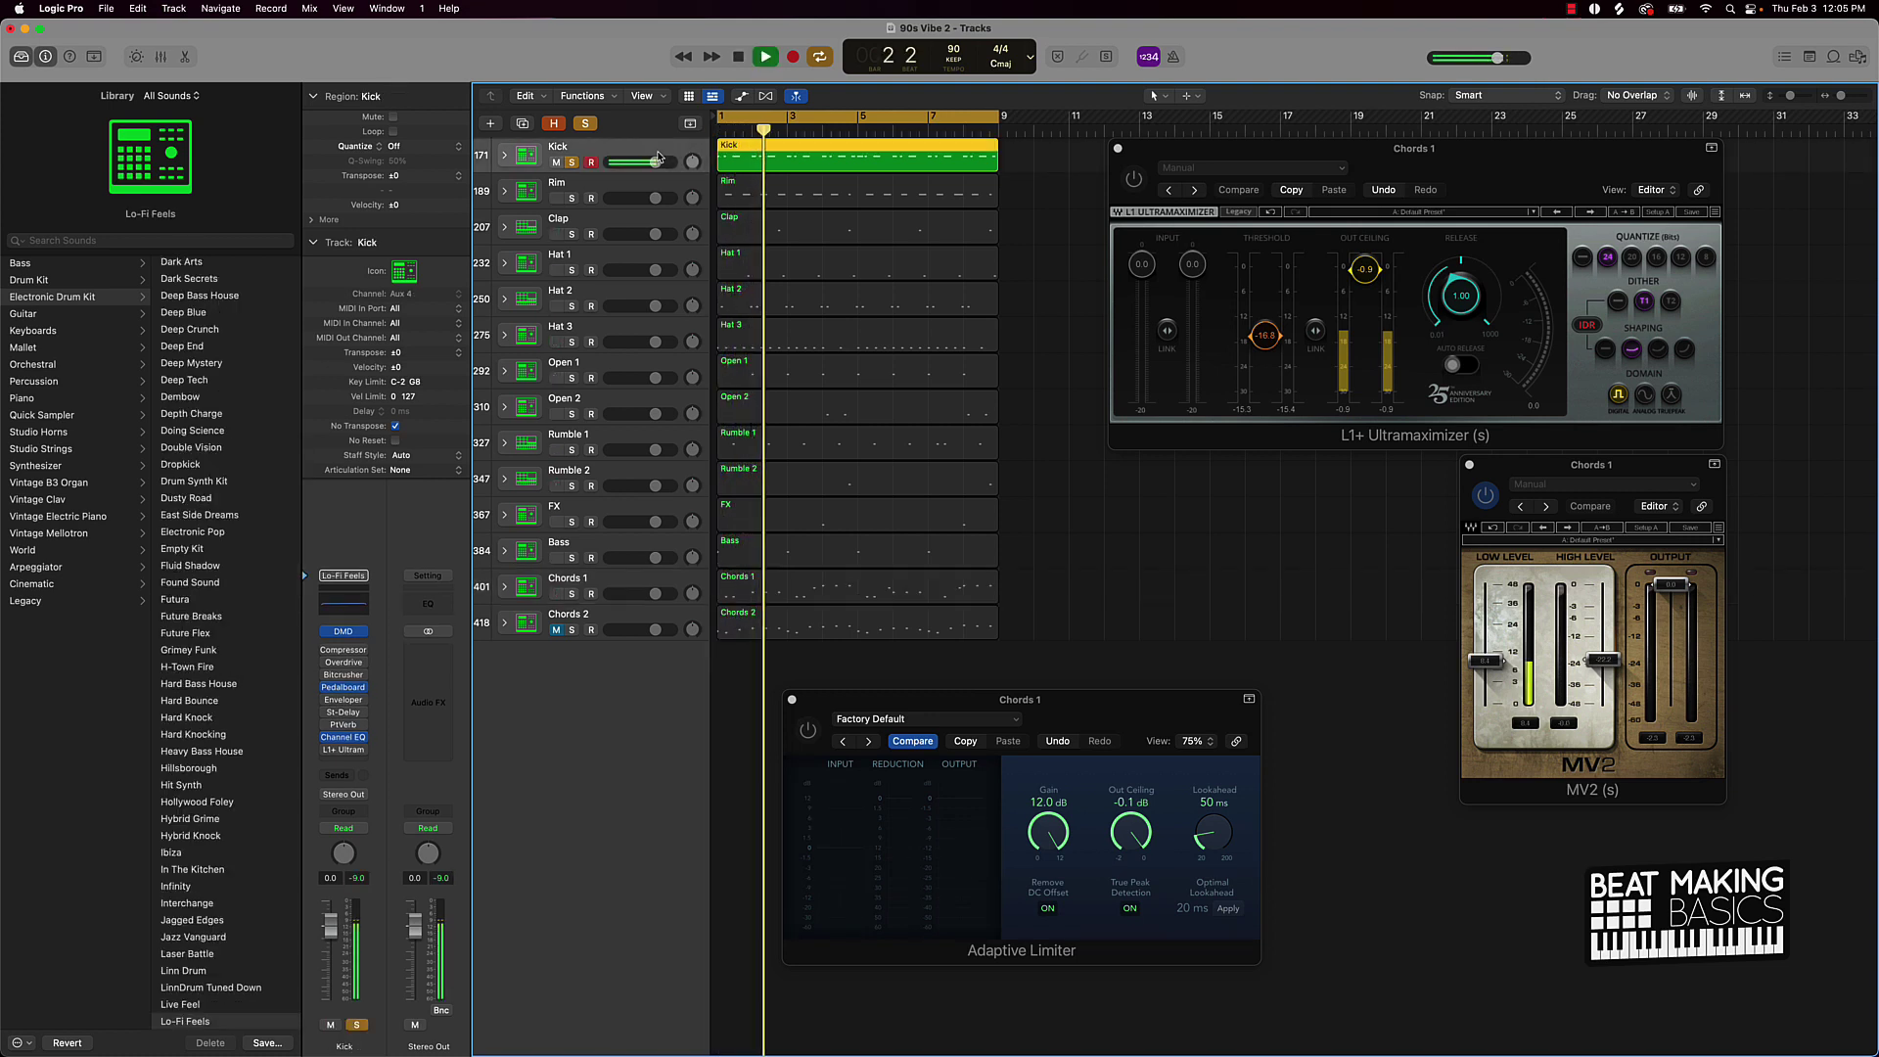
key(space)
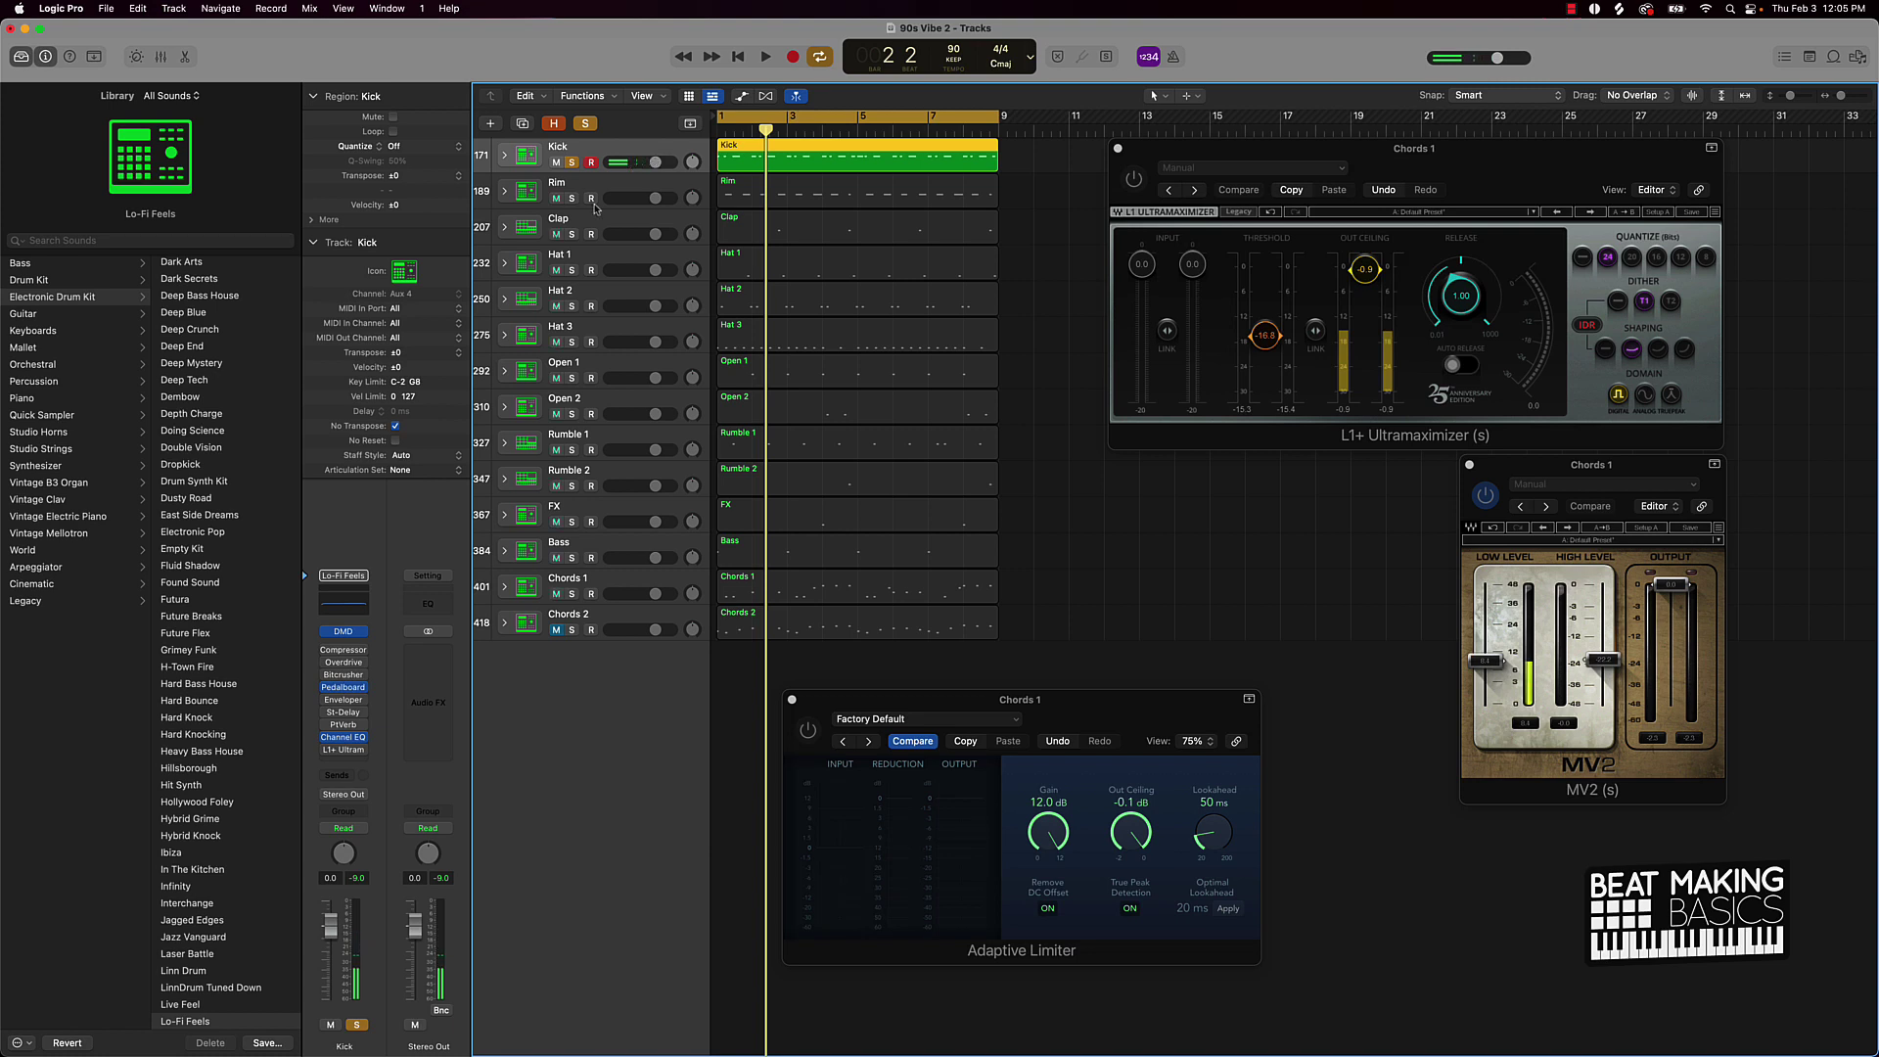
Step: Open the L1+ Ultramaximizer window on Kick, move it clear of the tracks, and play the kick
mouse_move(328, 752)
click(344, 750)
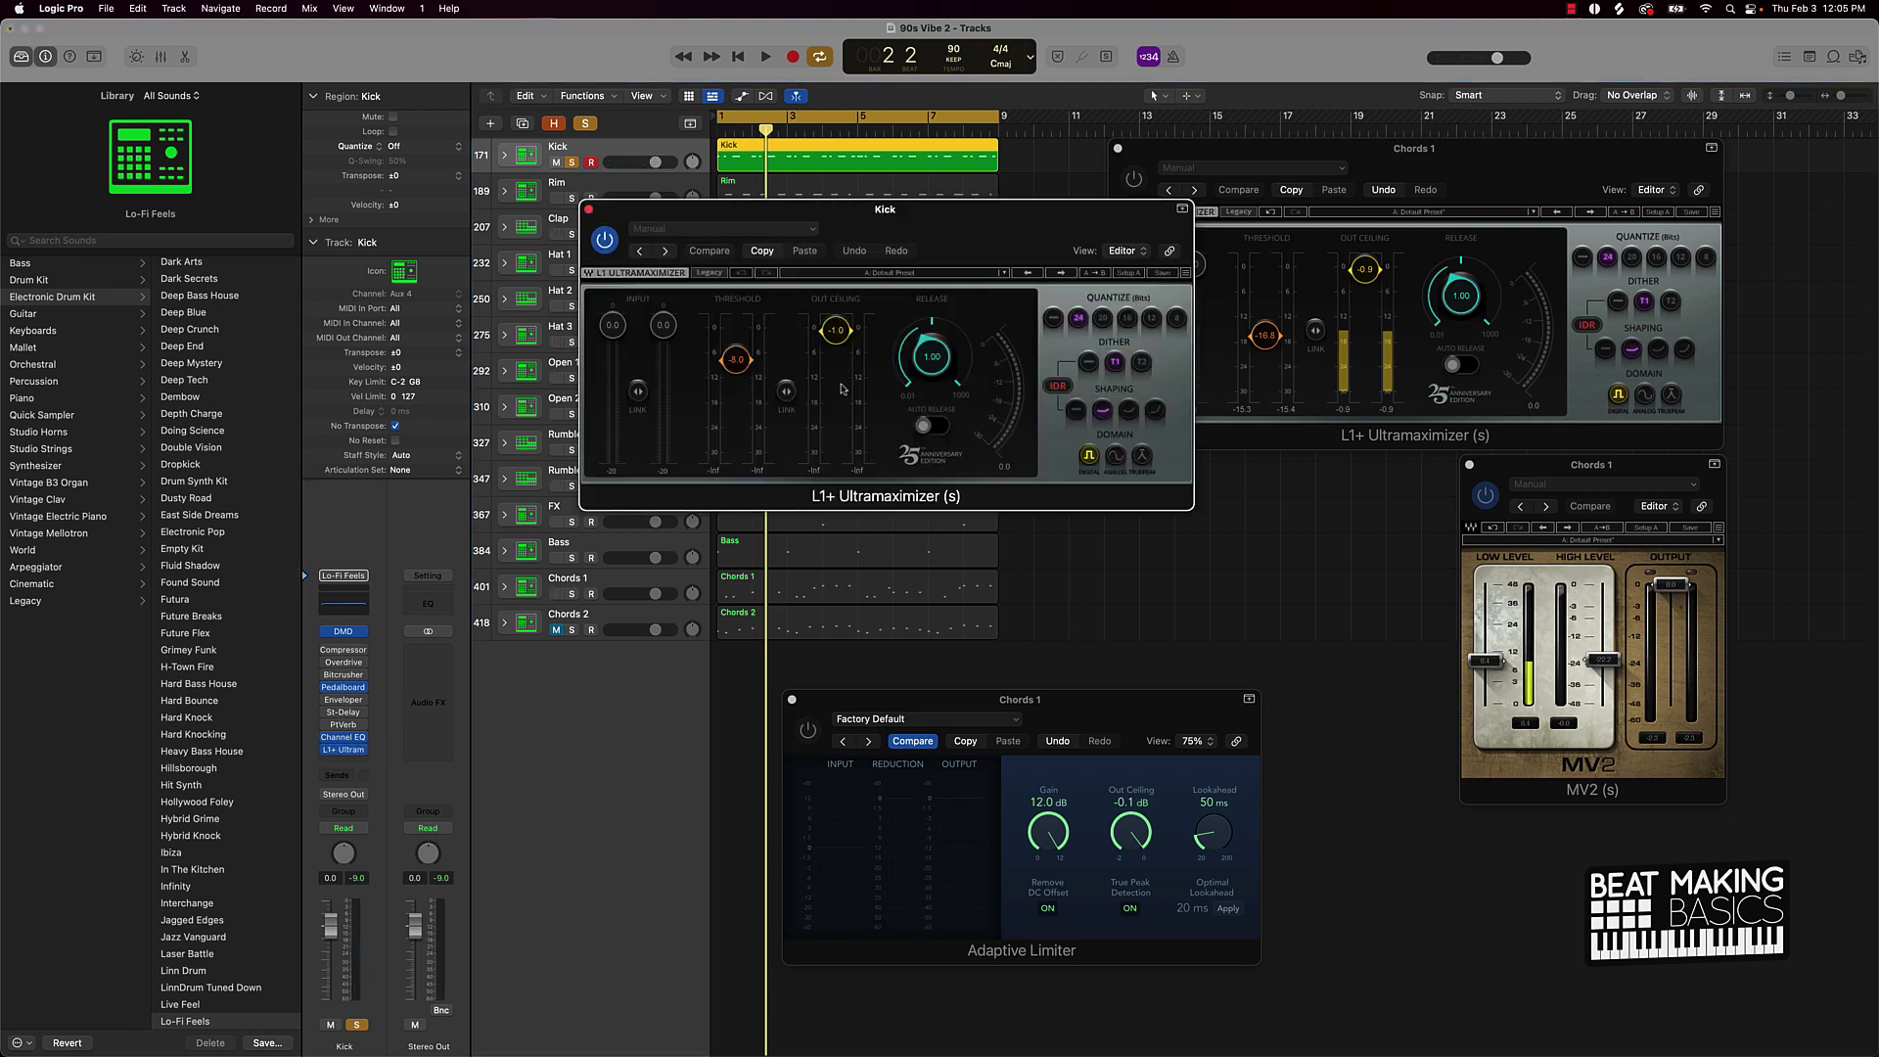
drag(935, 233, 1371, 249)
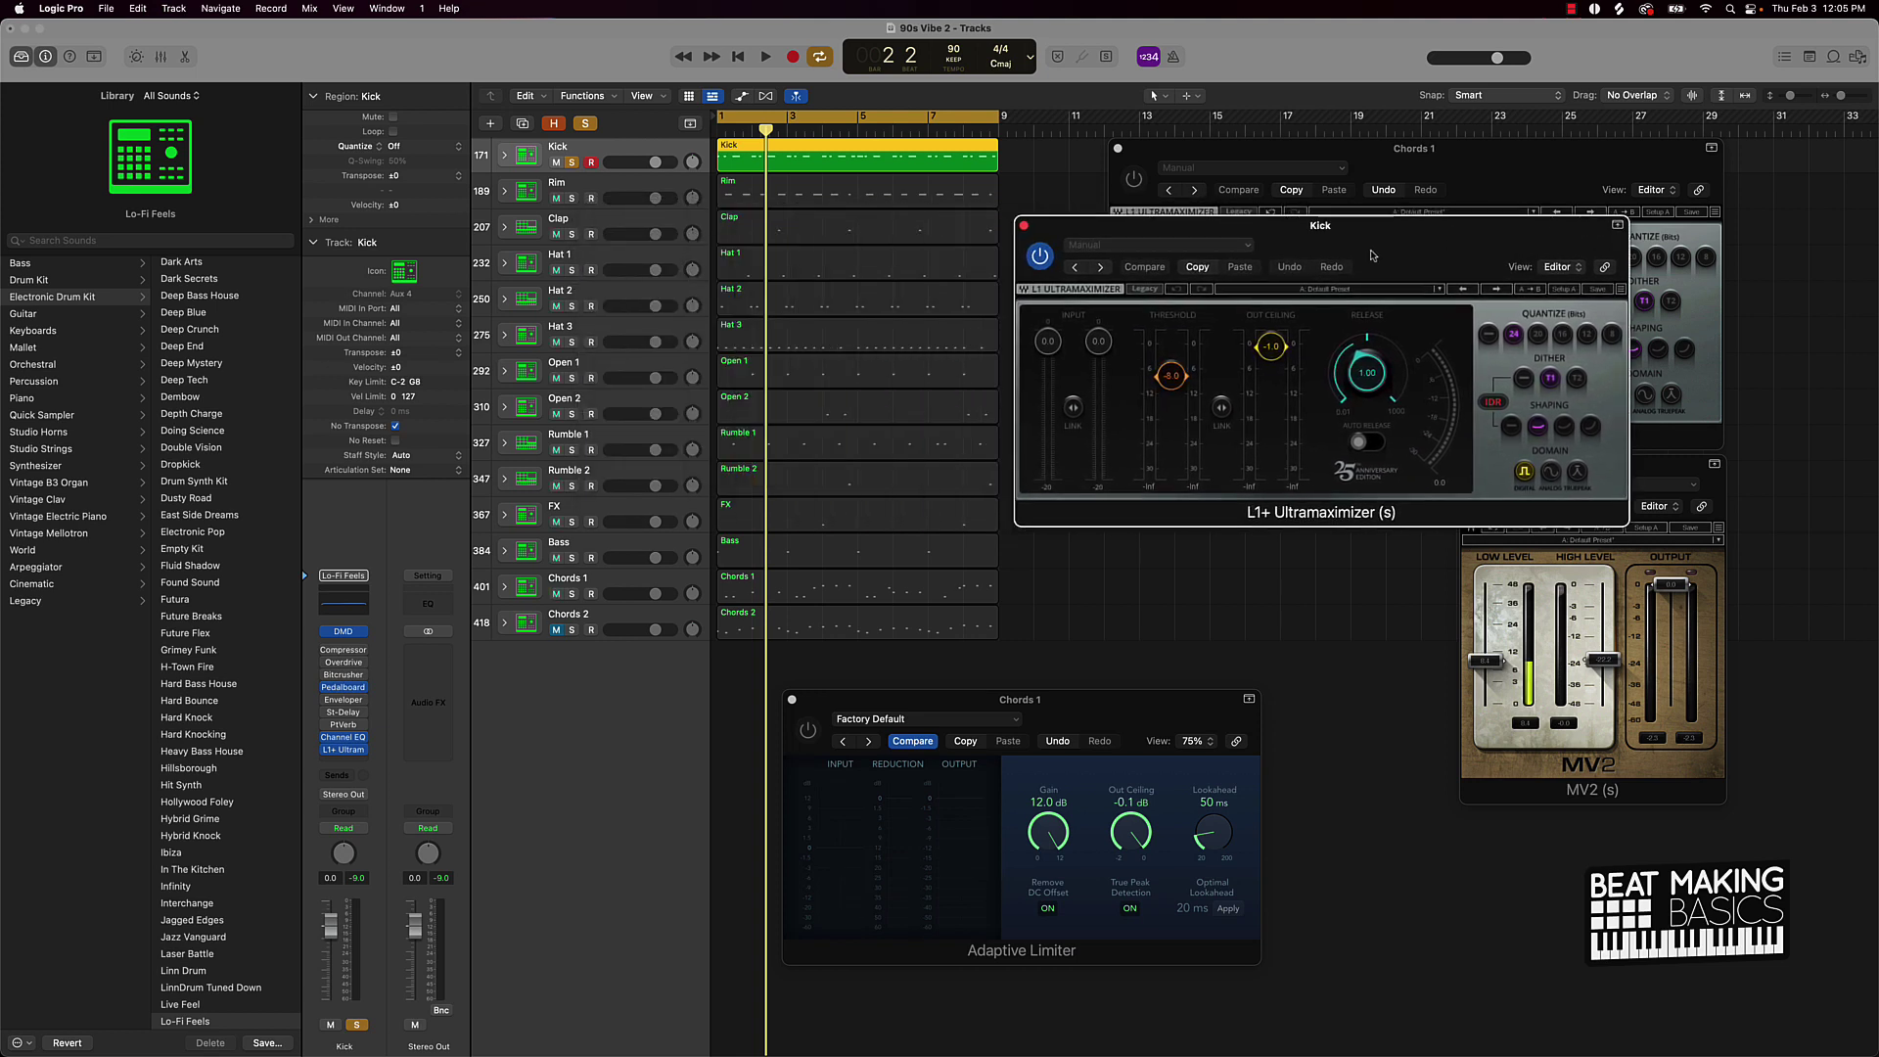
key(space)
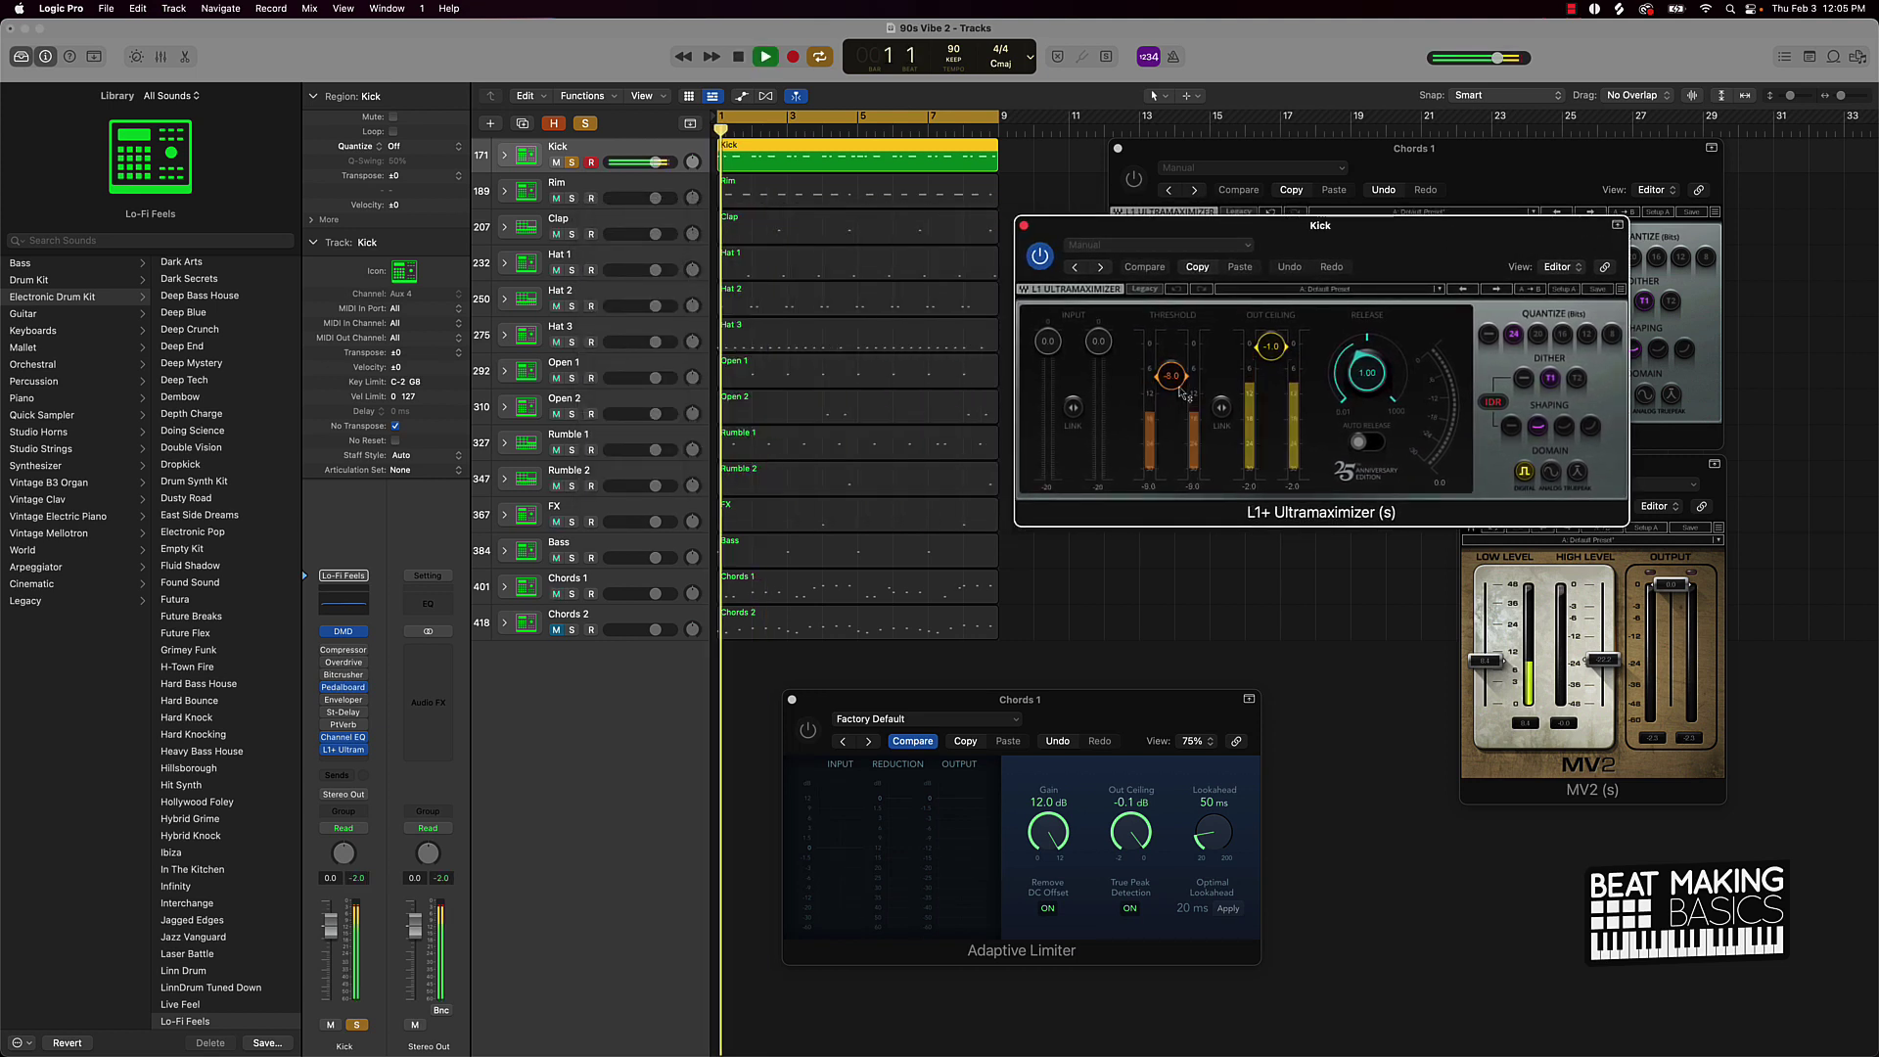
Step: Lower the L1+ Ultramaximizer threshold on Kick to -30.0 and listen to the heavily limited kick
drag(1182, 394, 1177, 486)
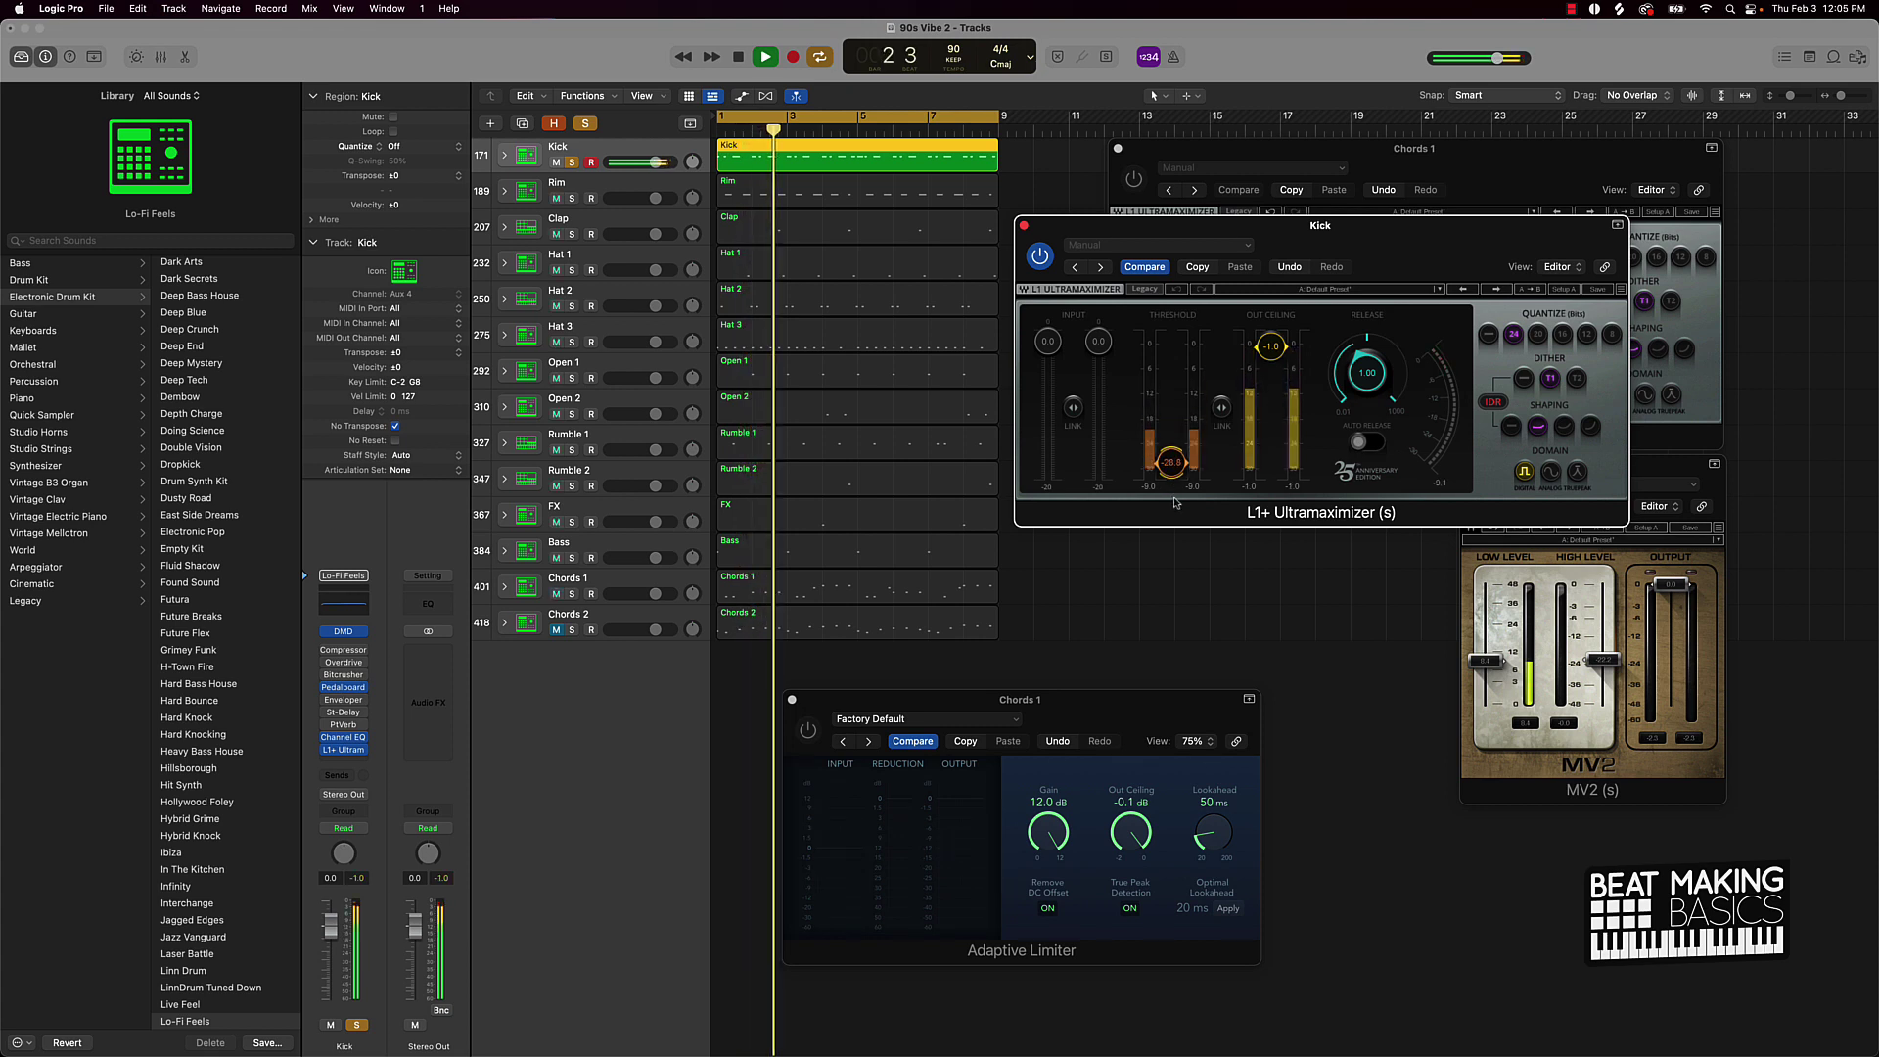
key(space)
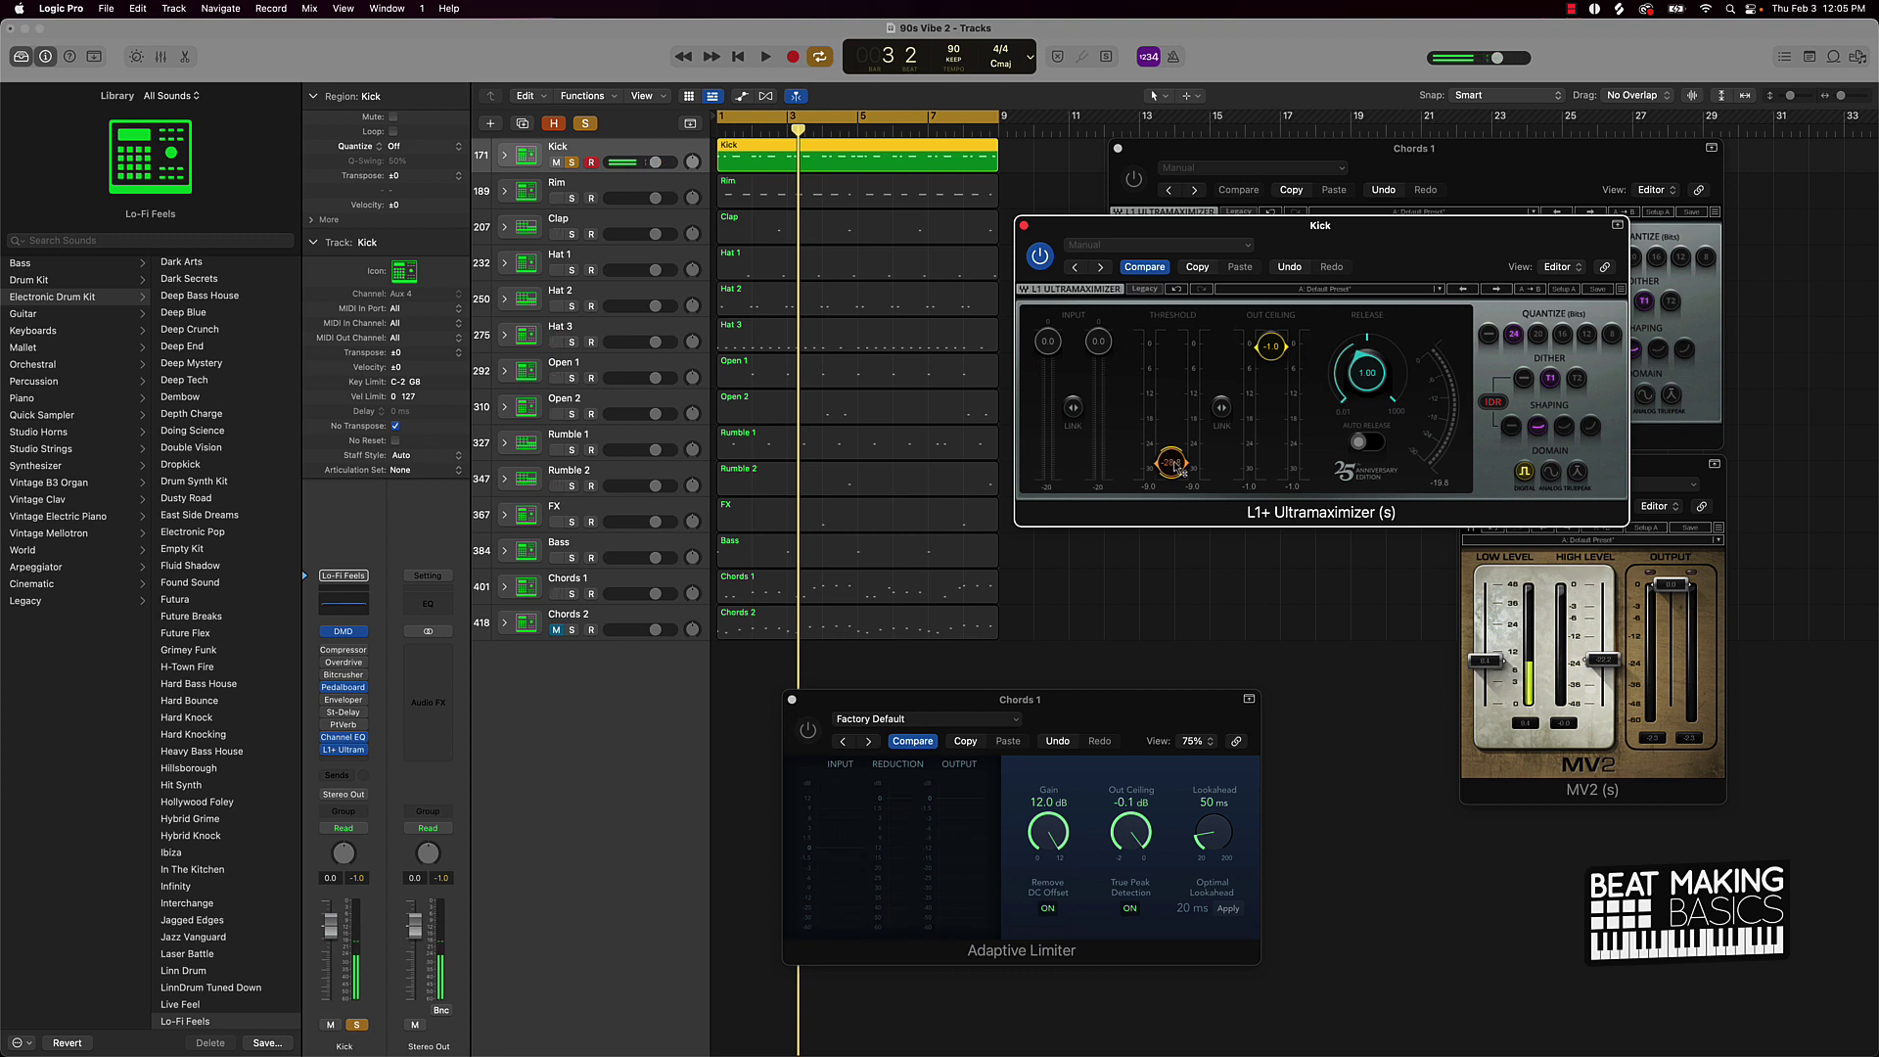
drag(1171, 462, 1171, 468)
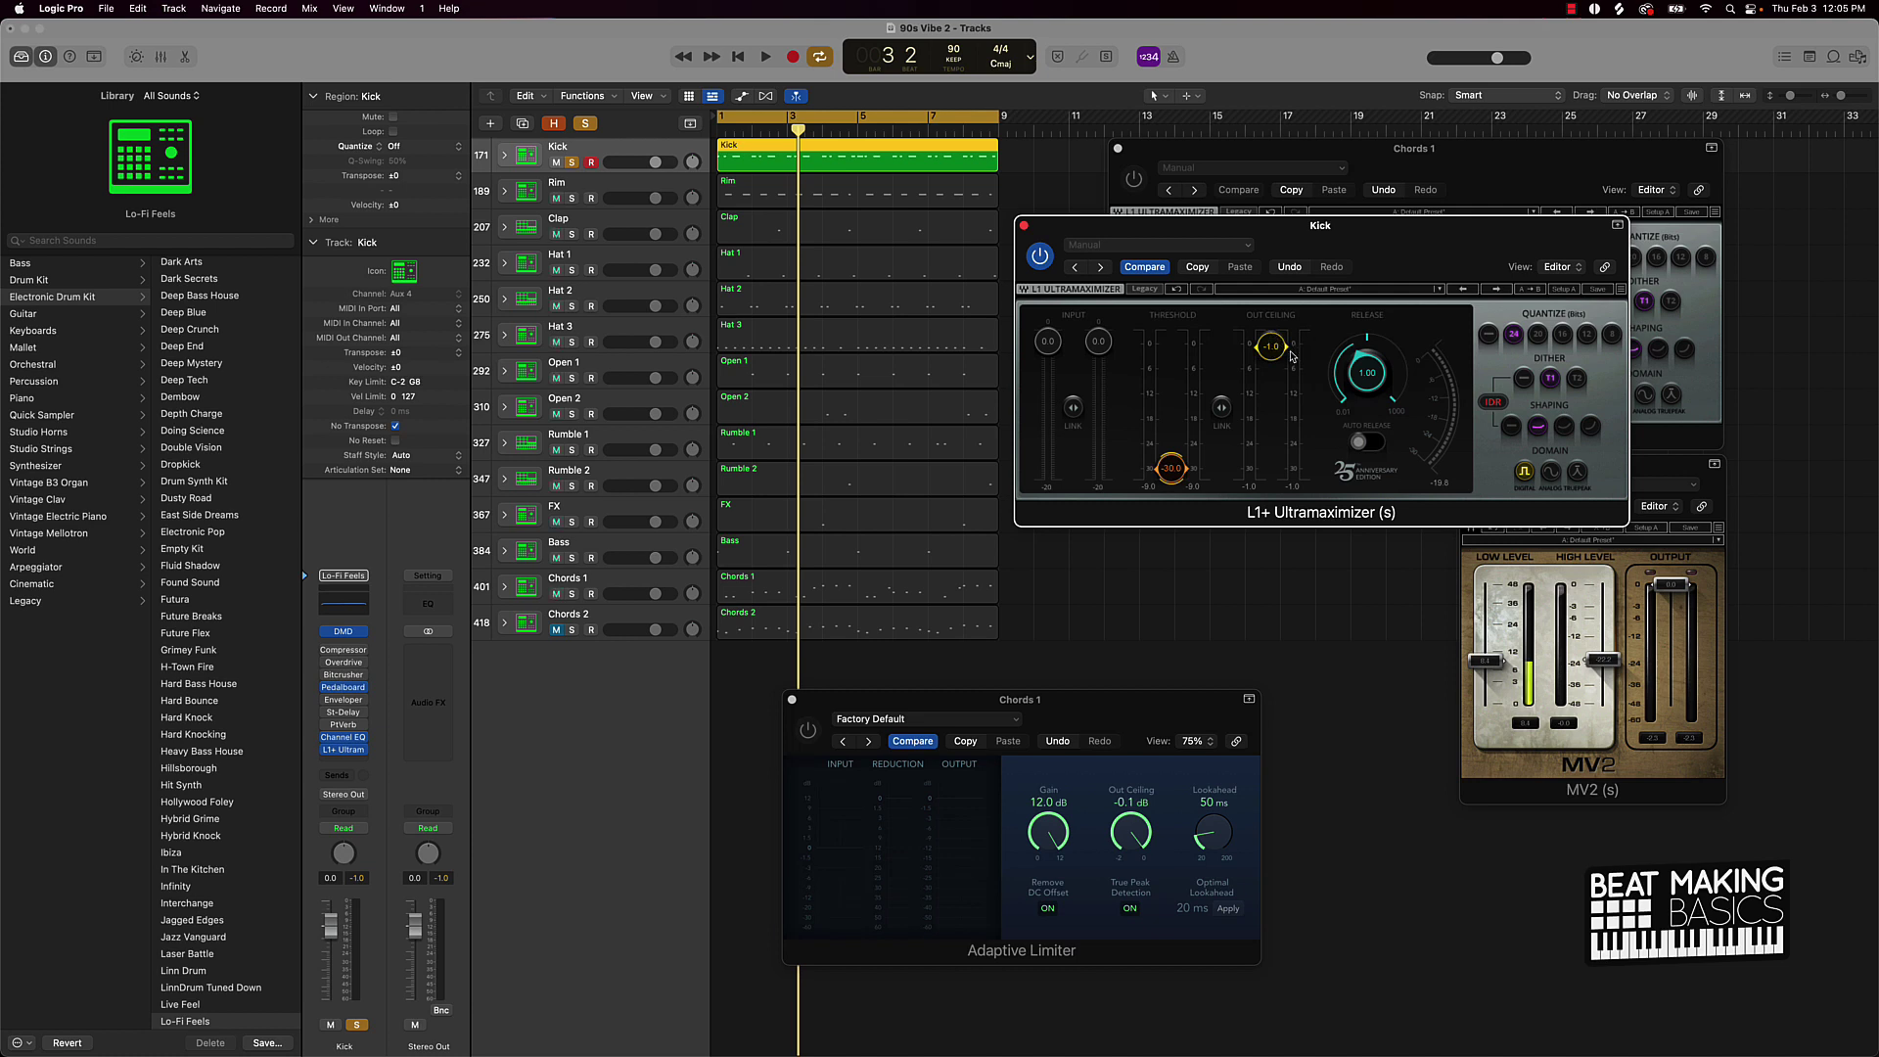
key(space)
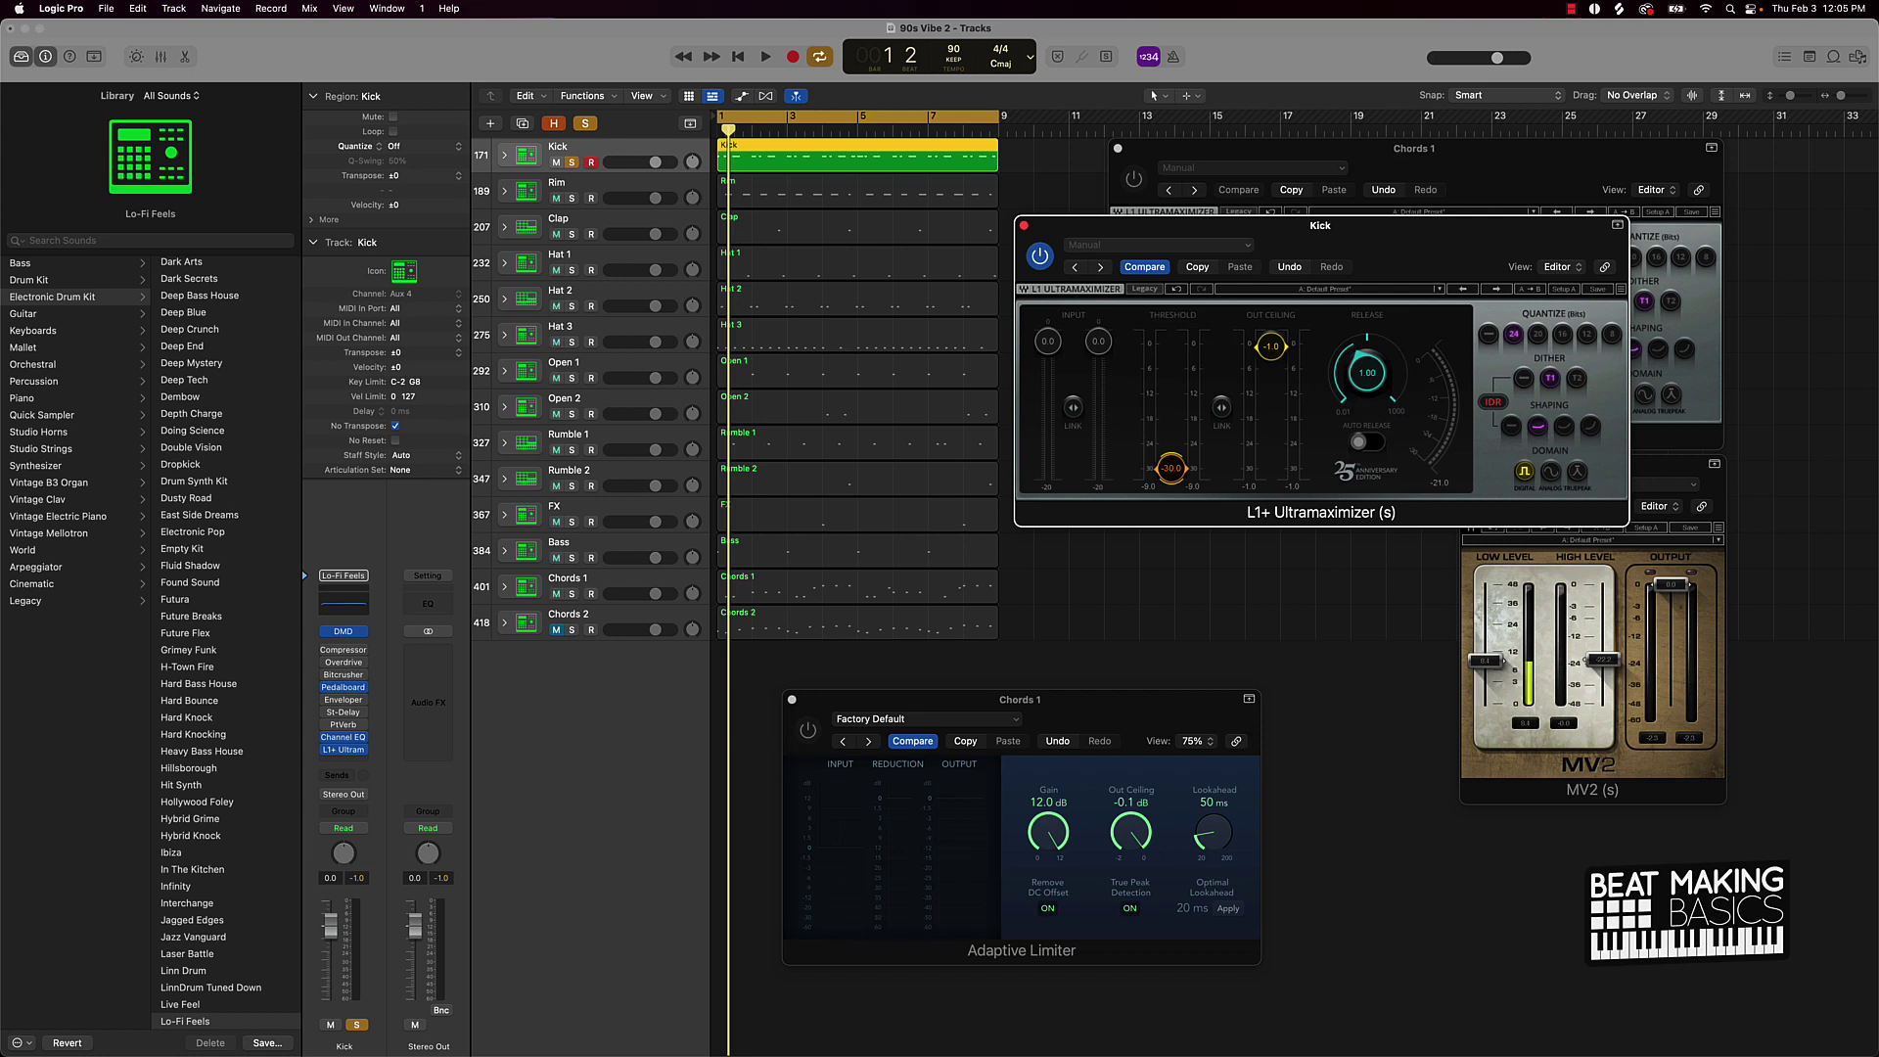
Step: Set the L1+ threshold on Kick to -8.0, play the kick, and close the Kick and Chords 1 L1+ windows
drag(1171, 468, 1172, 387)
key(space)
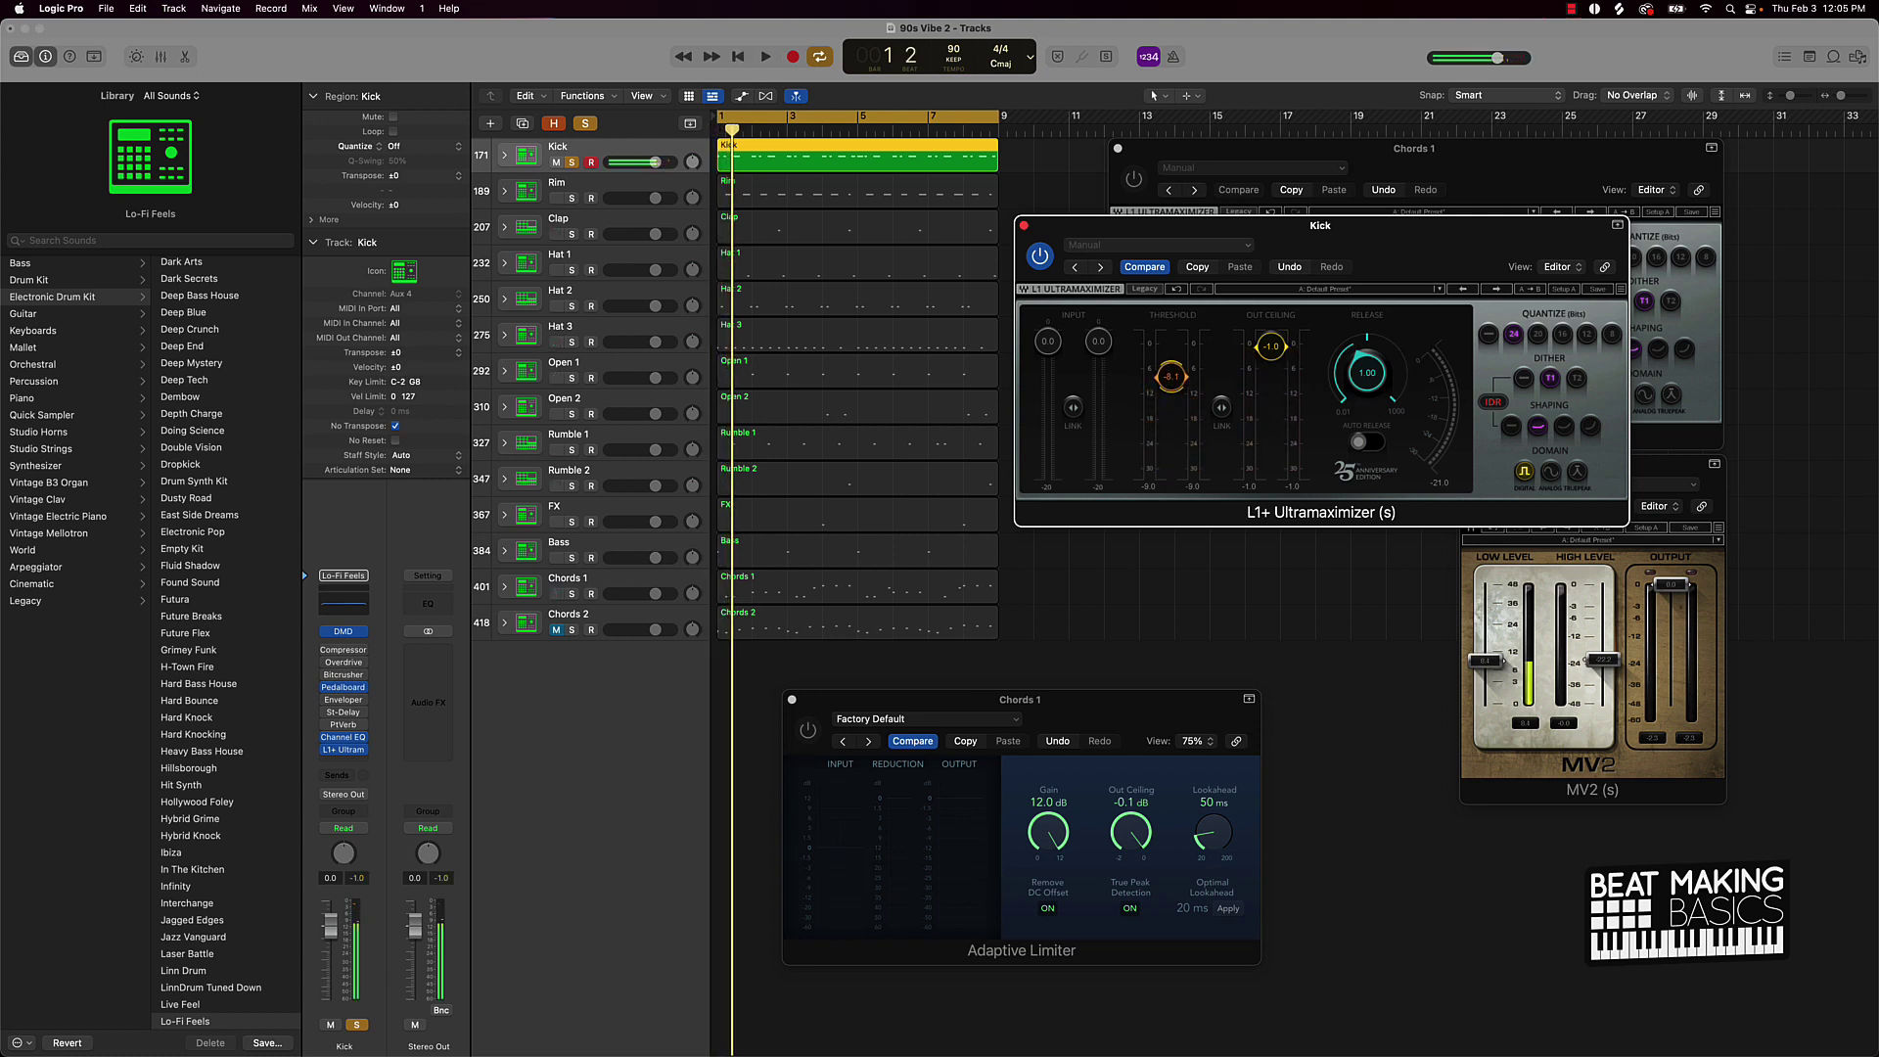
key(space)
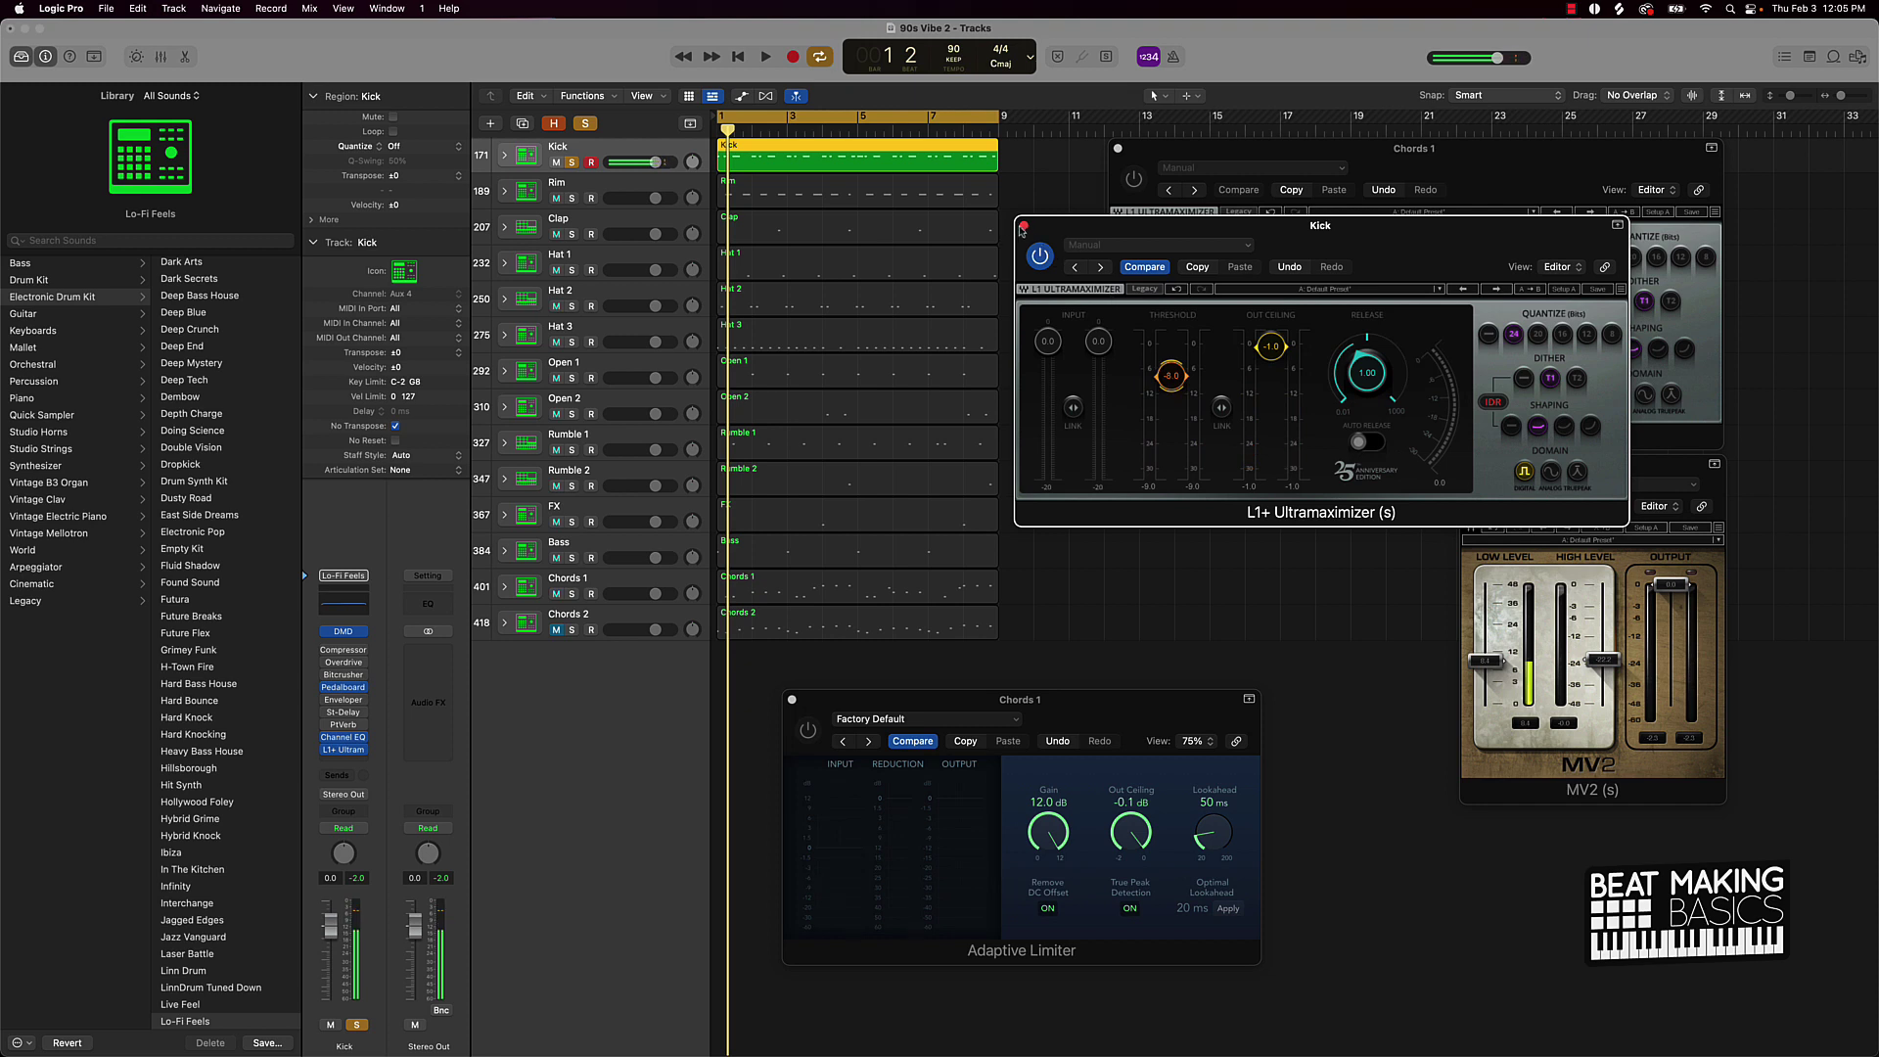
click(1024, 226)
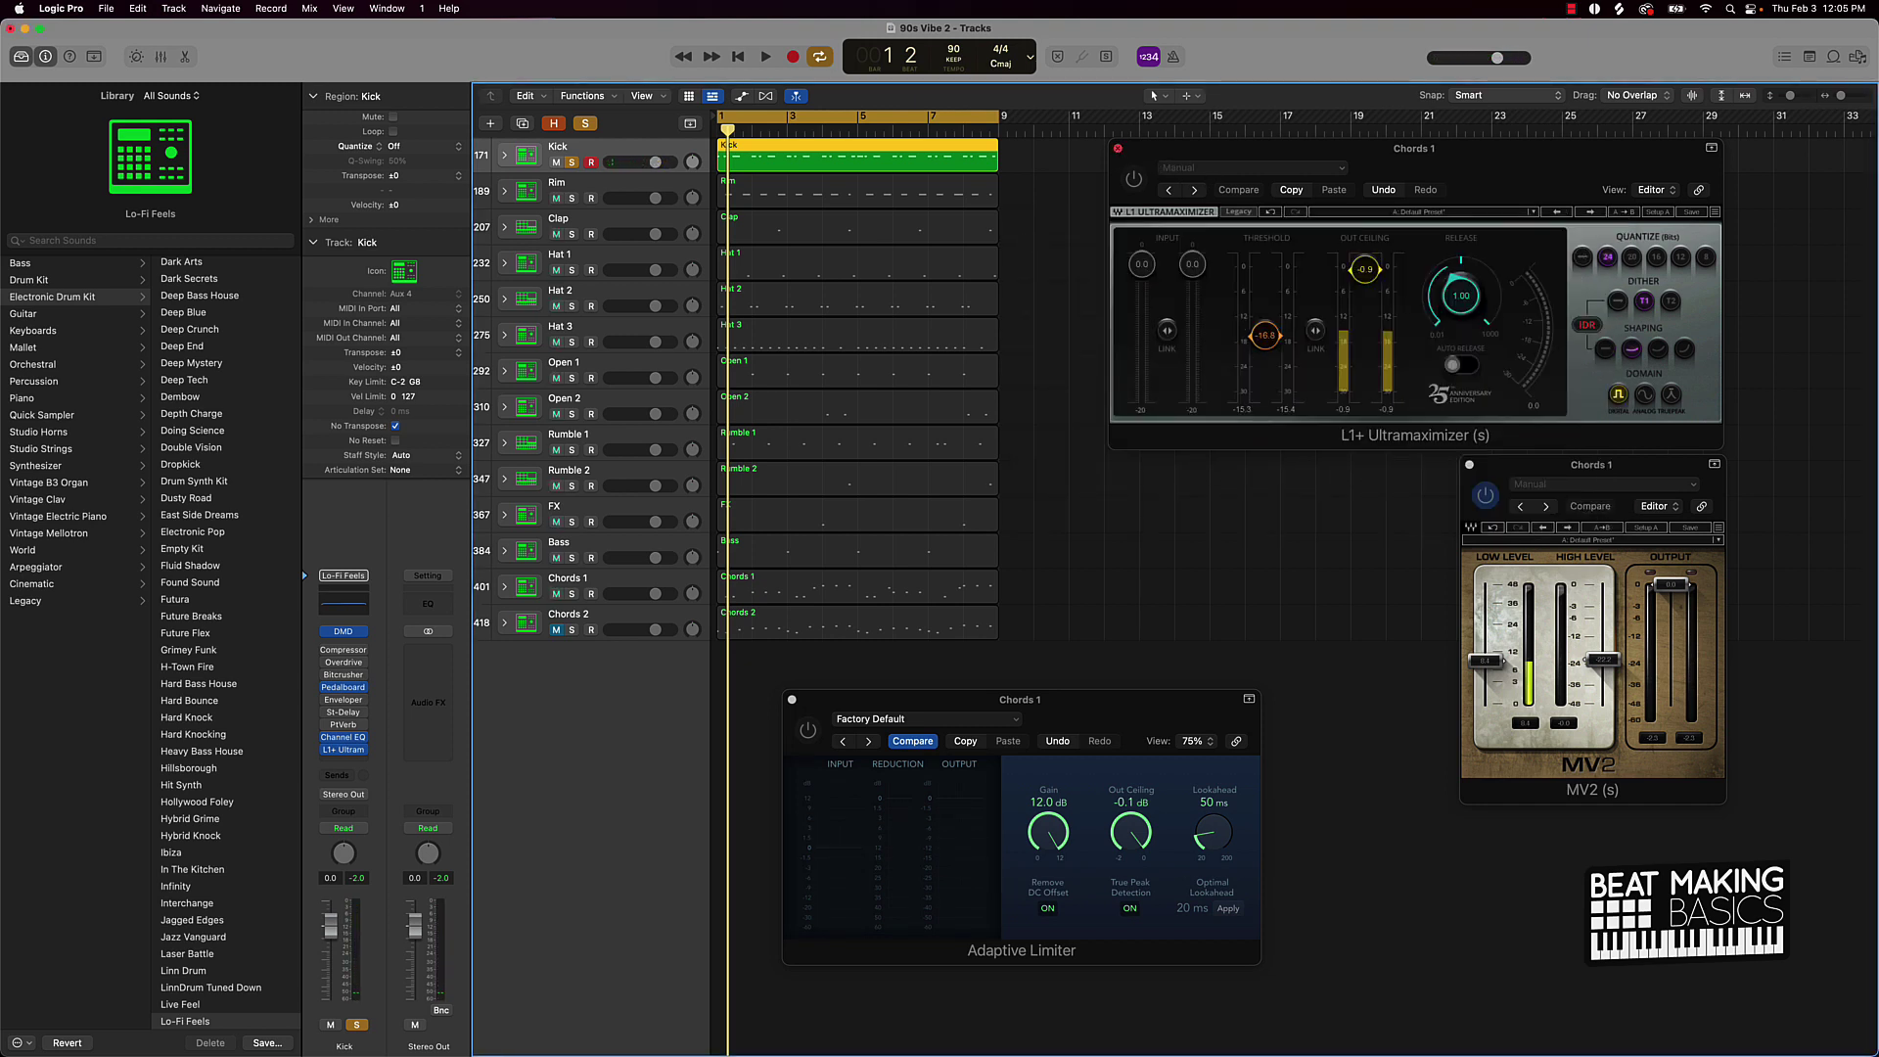
click(1119, 151)
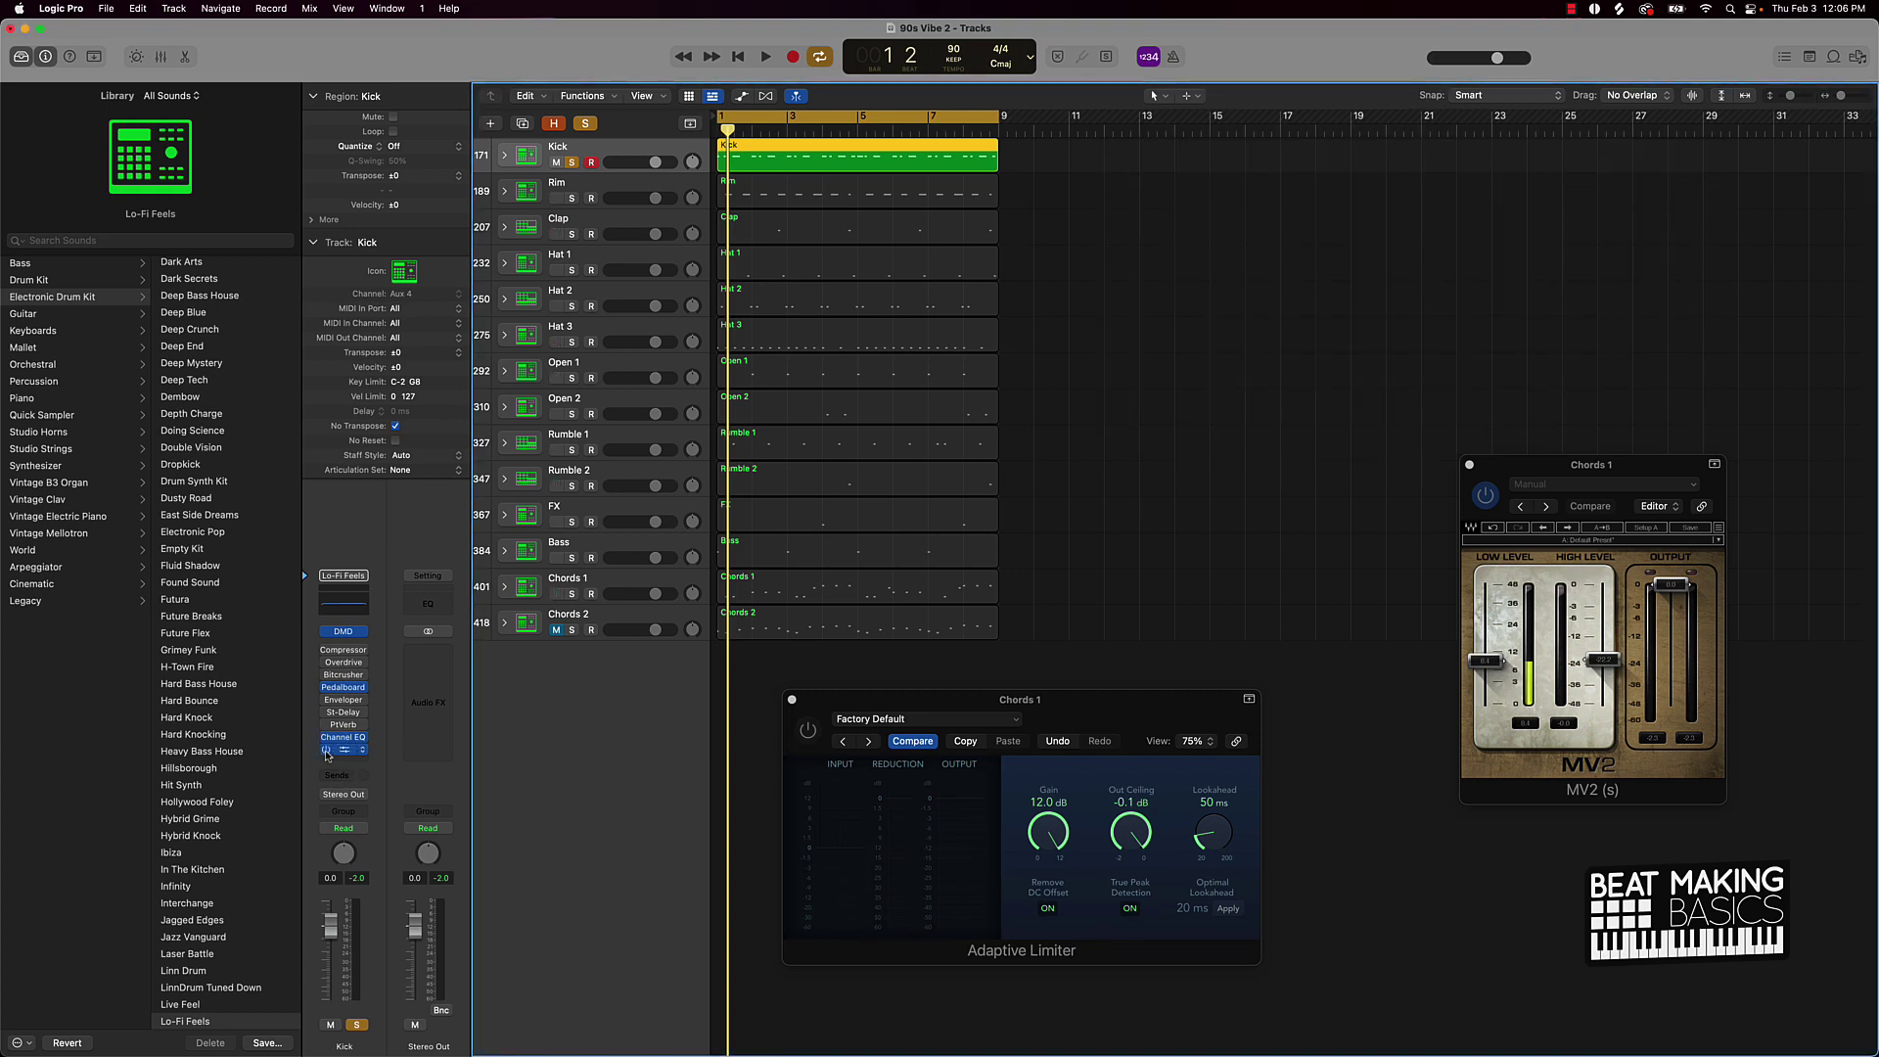
Step: Bypass the L1+ Ultramaximizer on Kick and insert the stereo Waves plug-in Smack Attack (s) in the slot after it
click(353, 765)
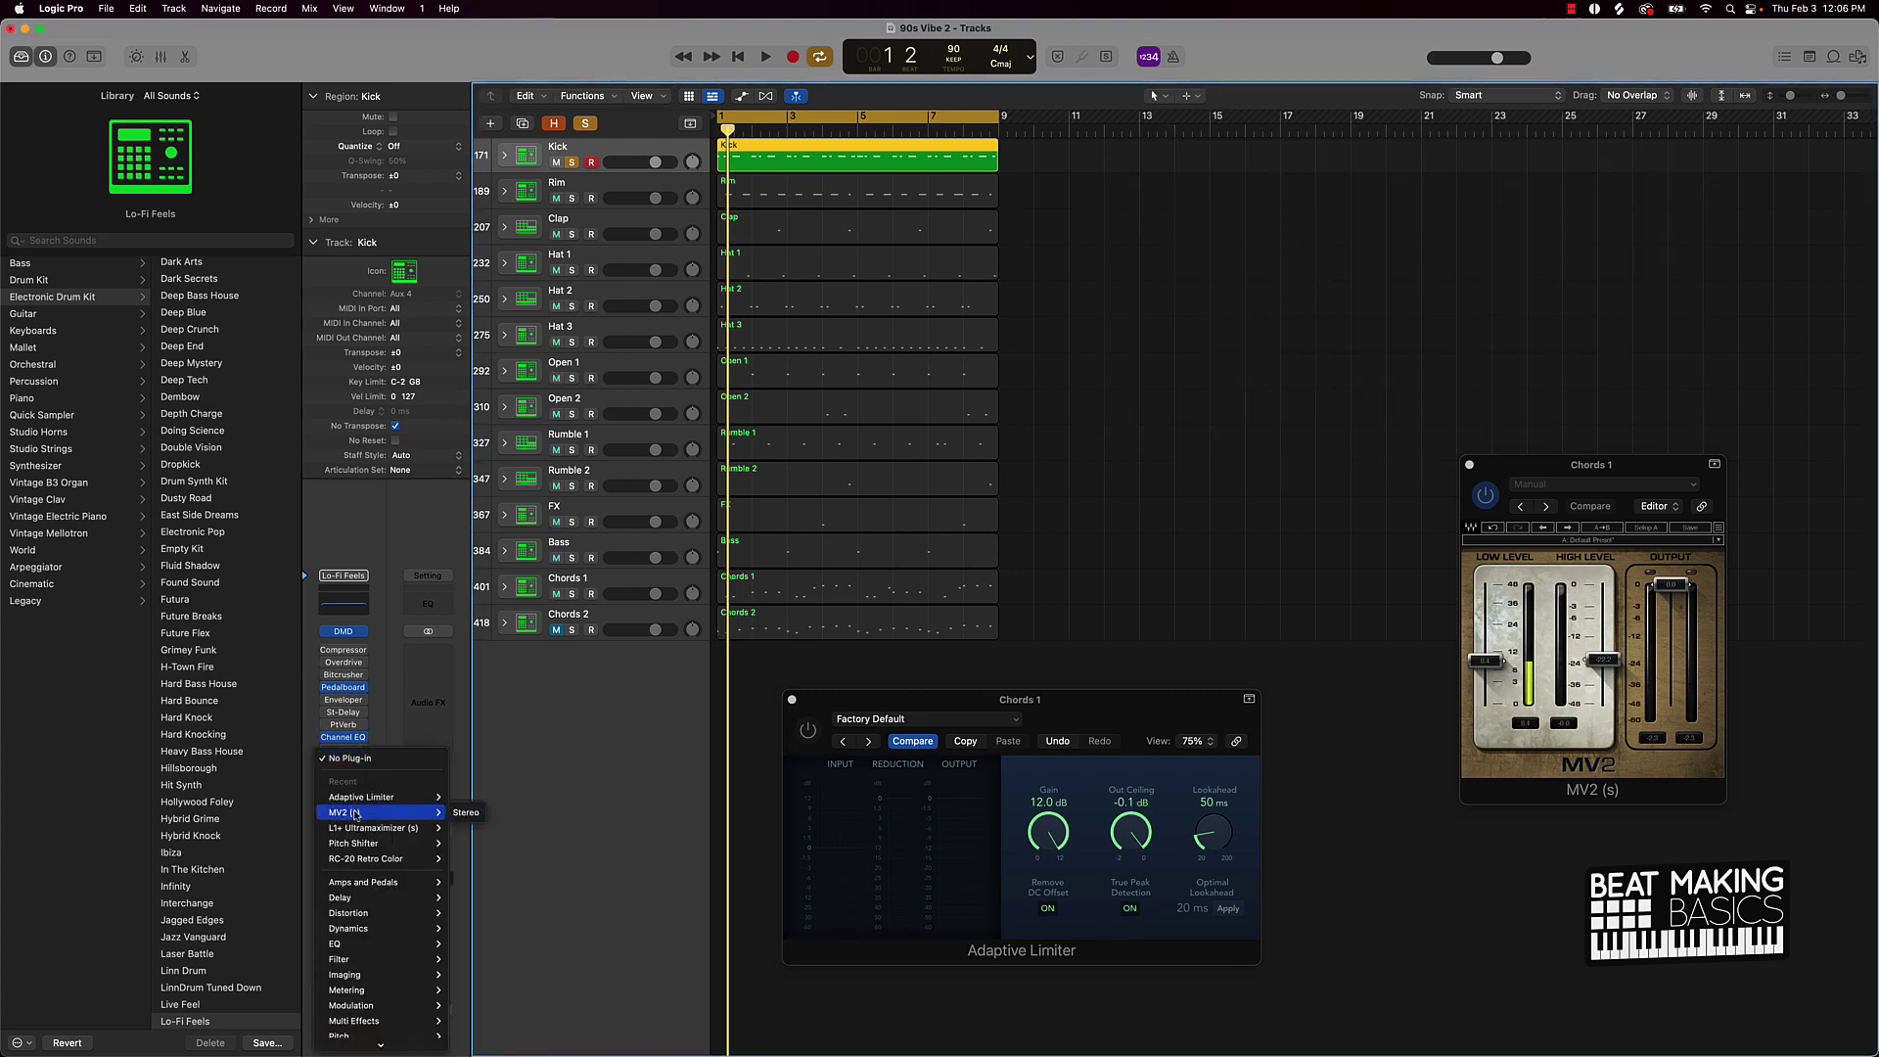
mouse_move(372, 1042)
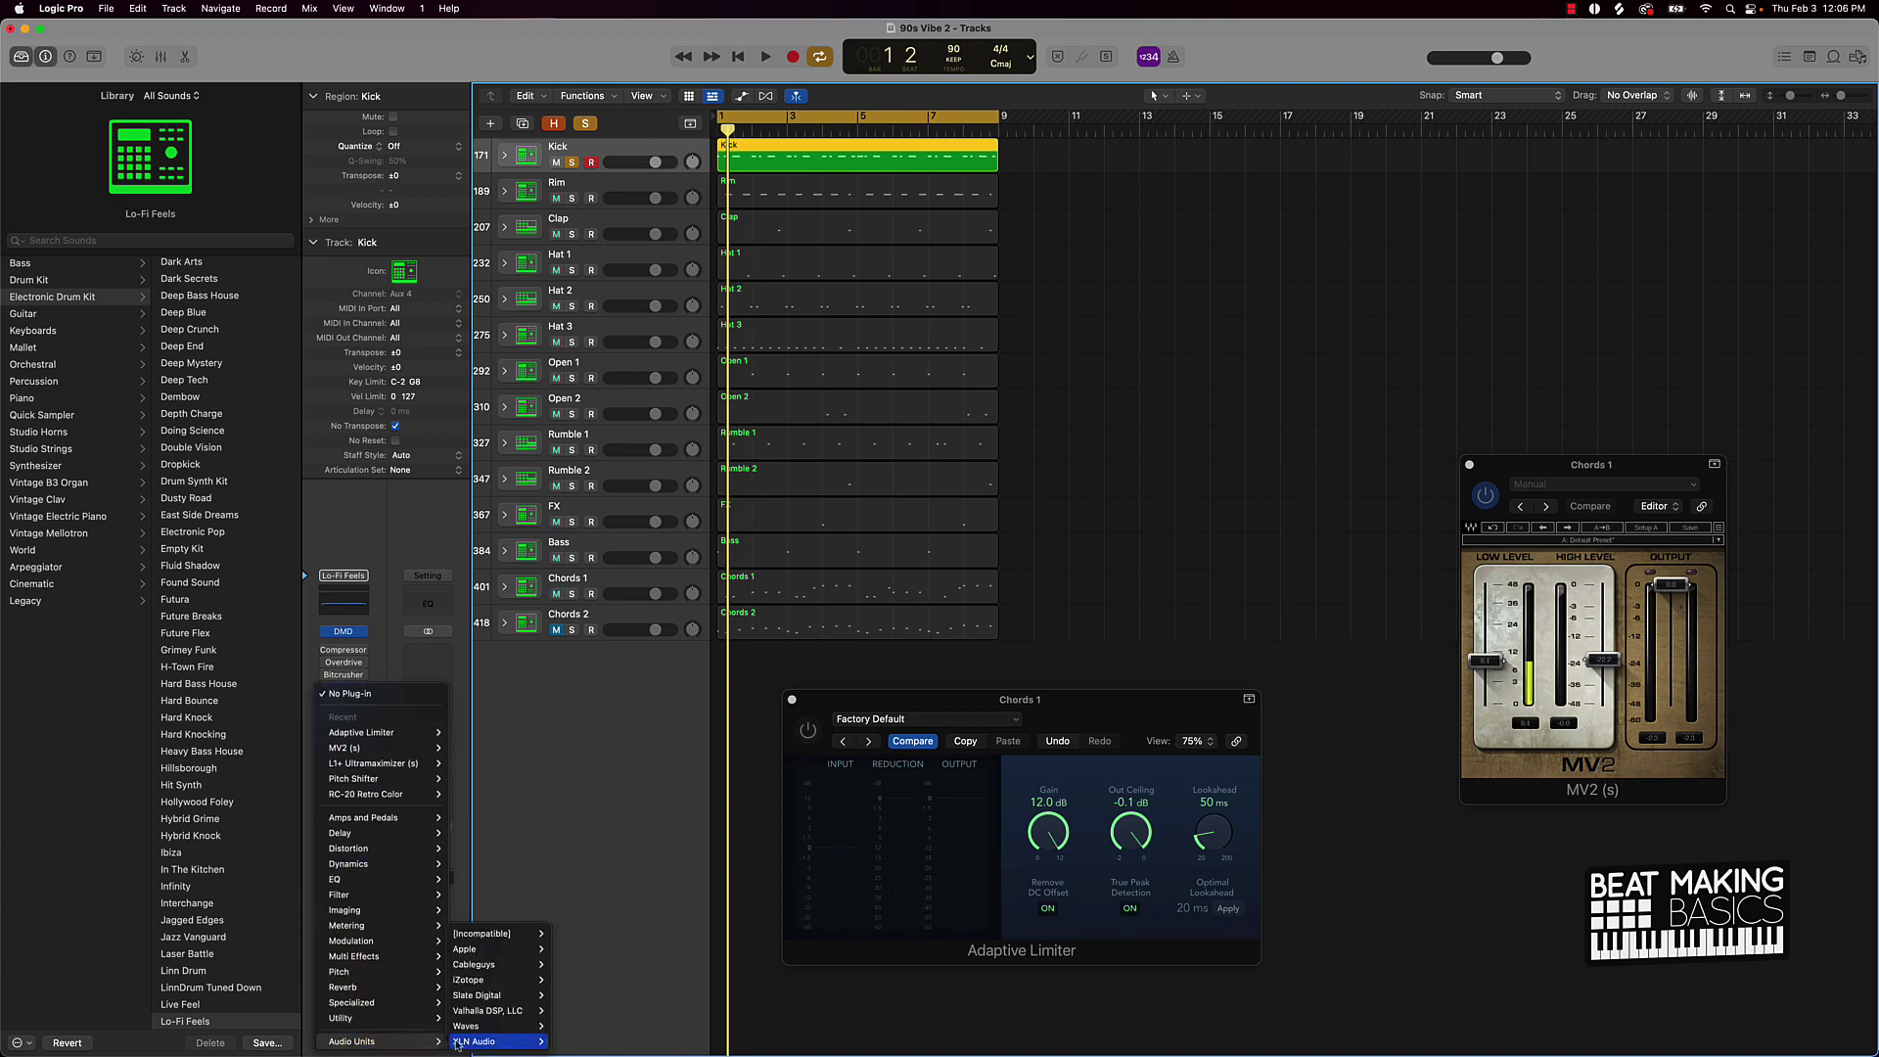
mouse_move(478, 1027)
scroll(637, 1013, down, 15)
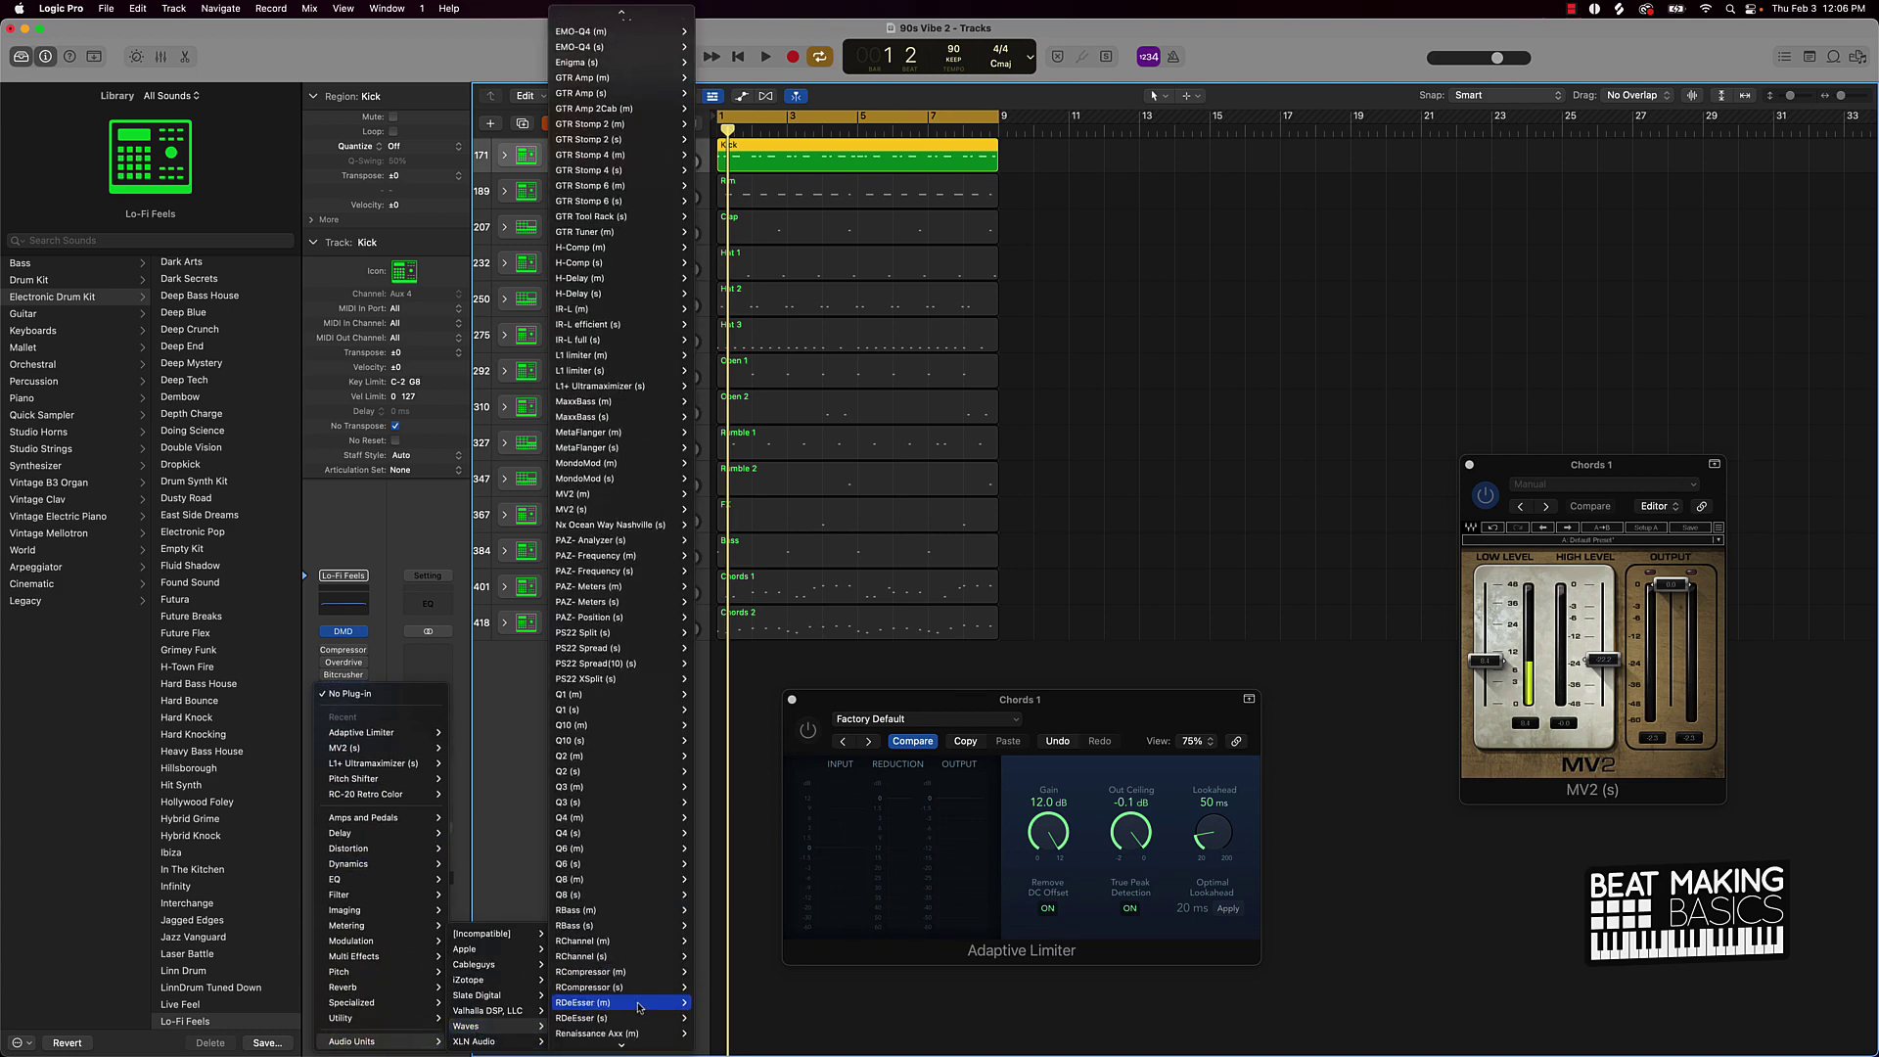
mouse_move(639, 1005)
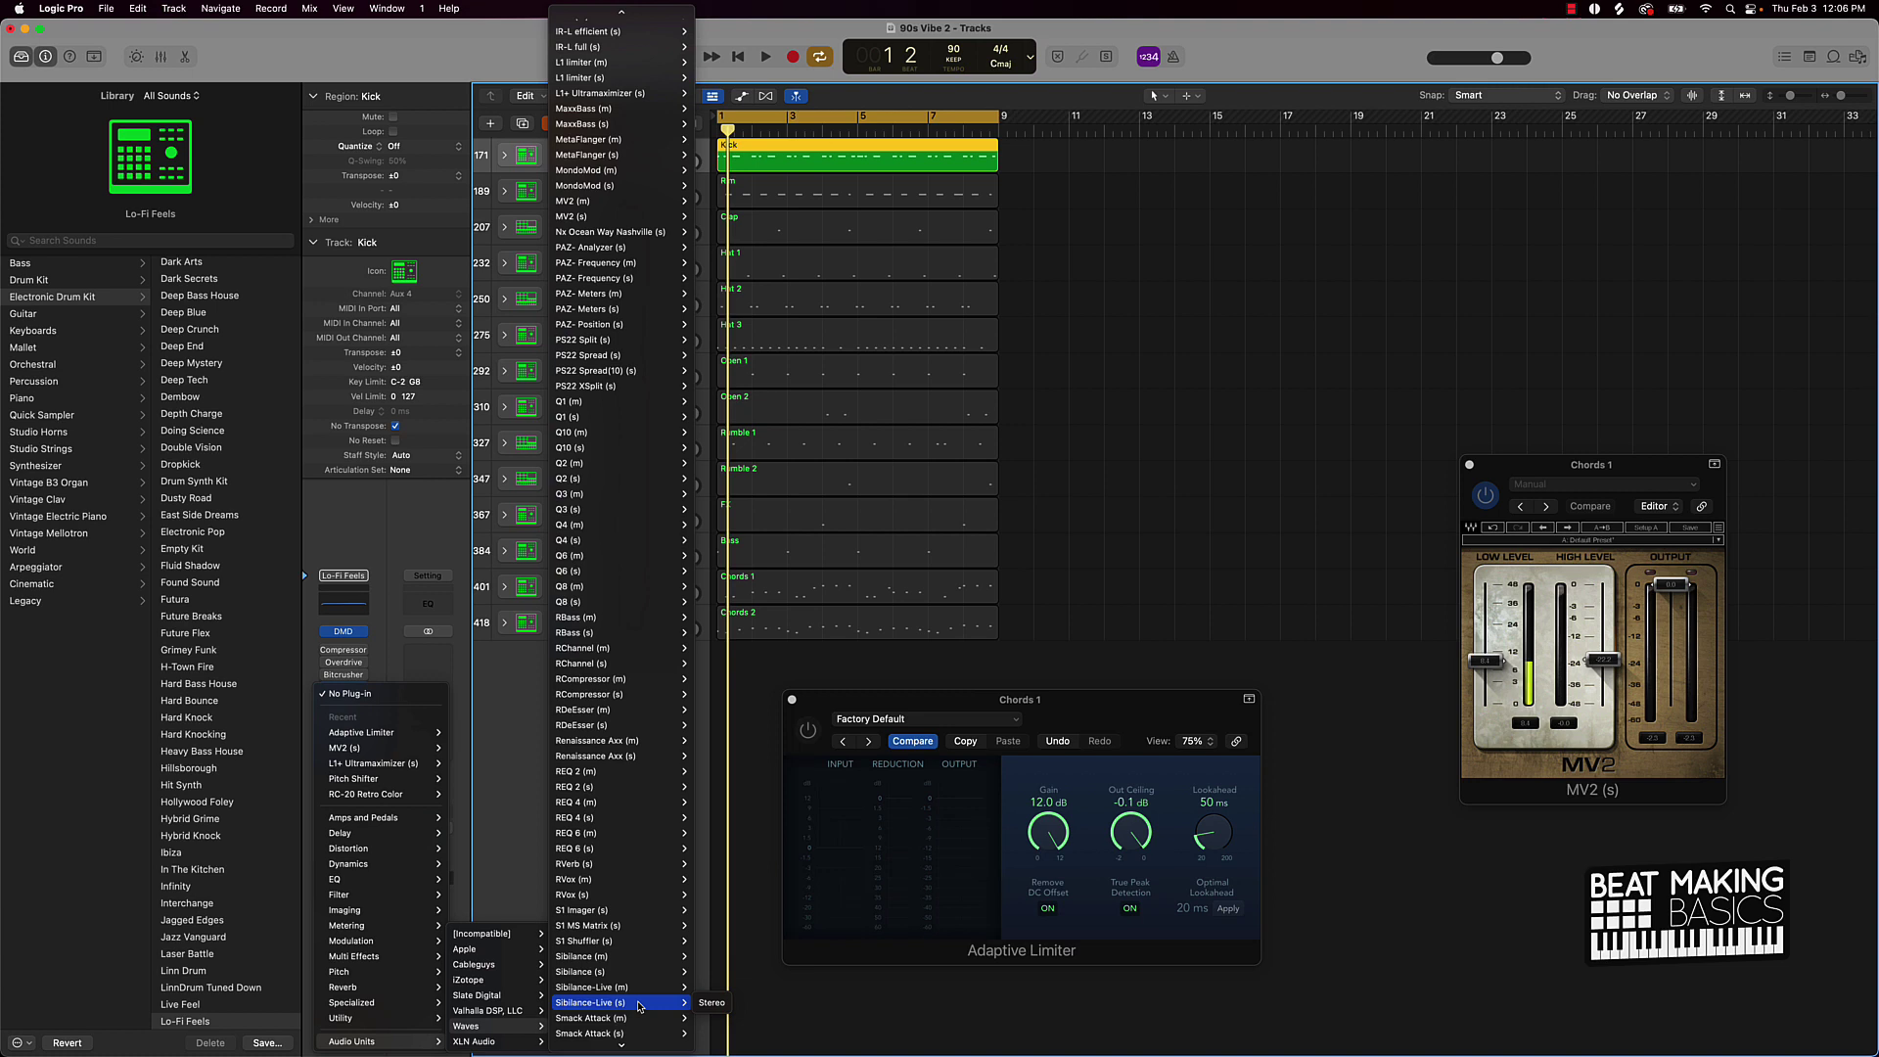
mouse_move(606, 962)
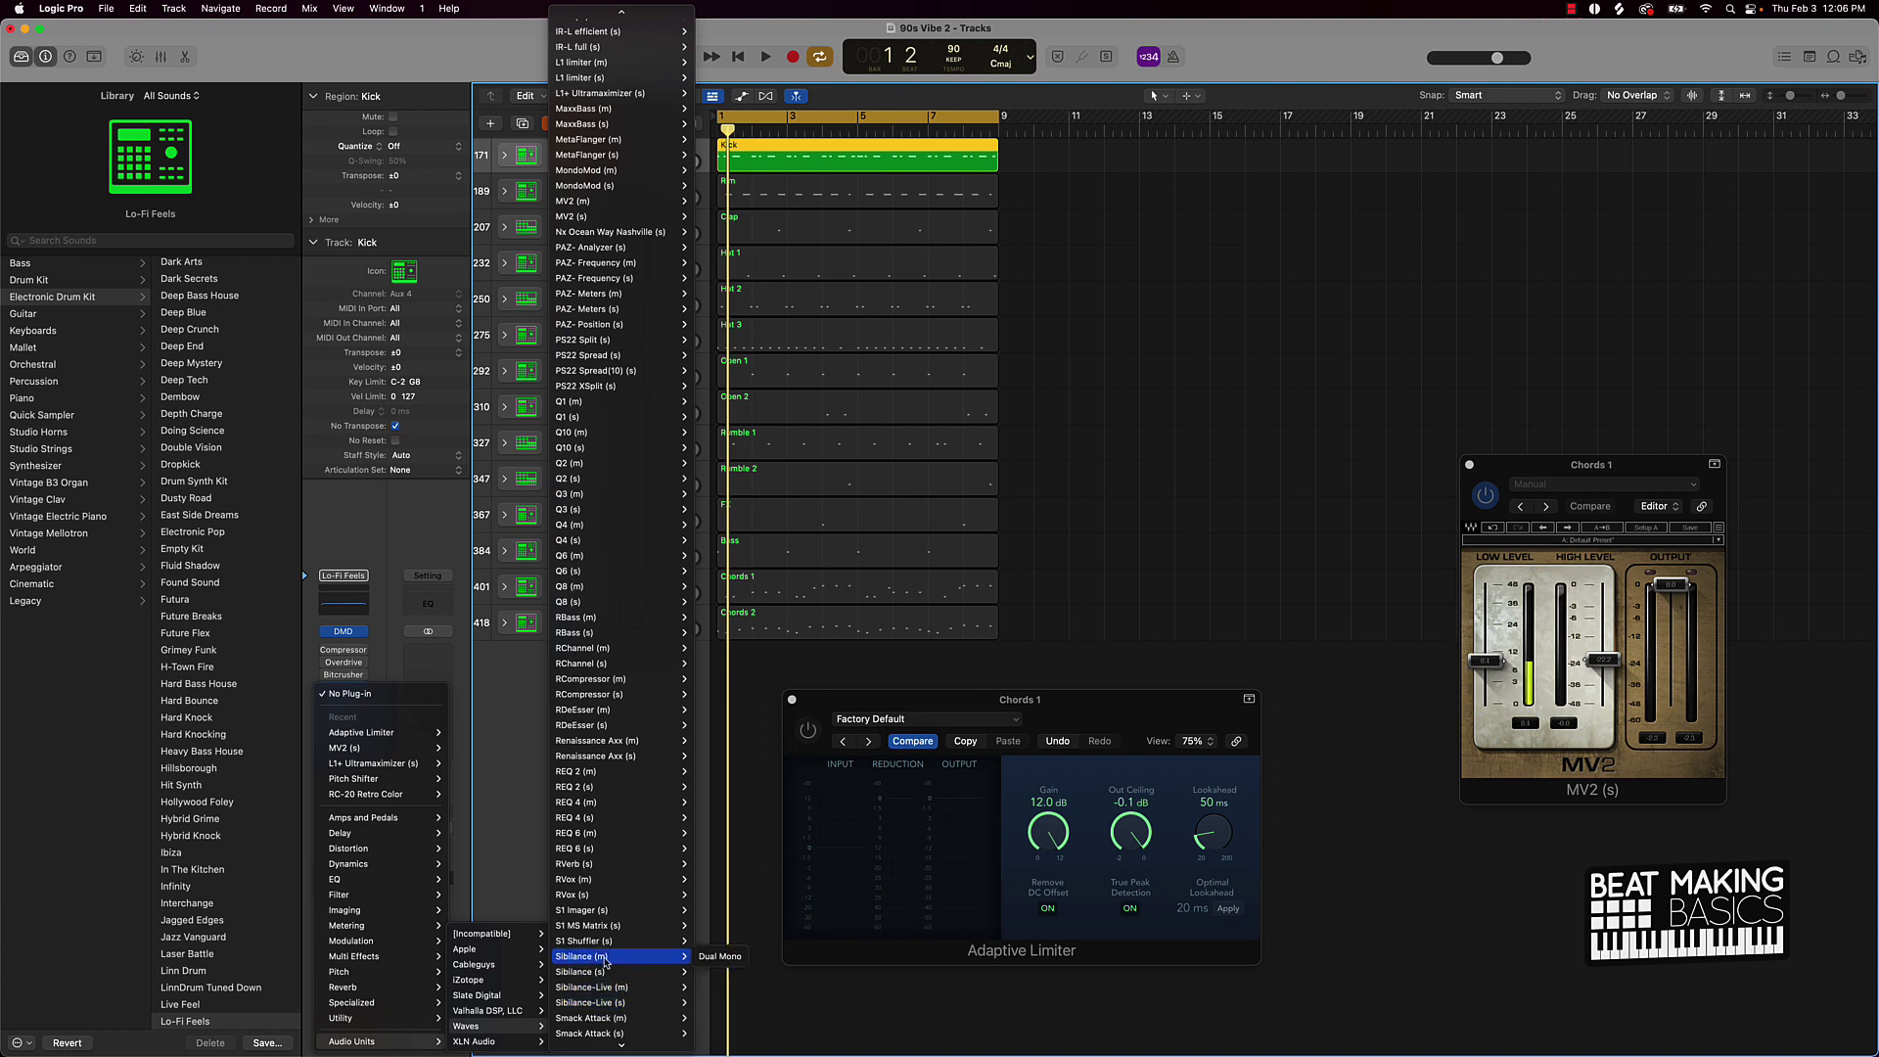
scroll(606, 962, down, 8)
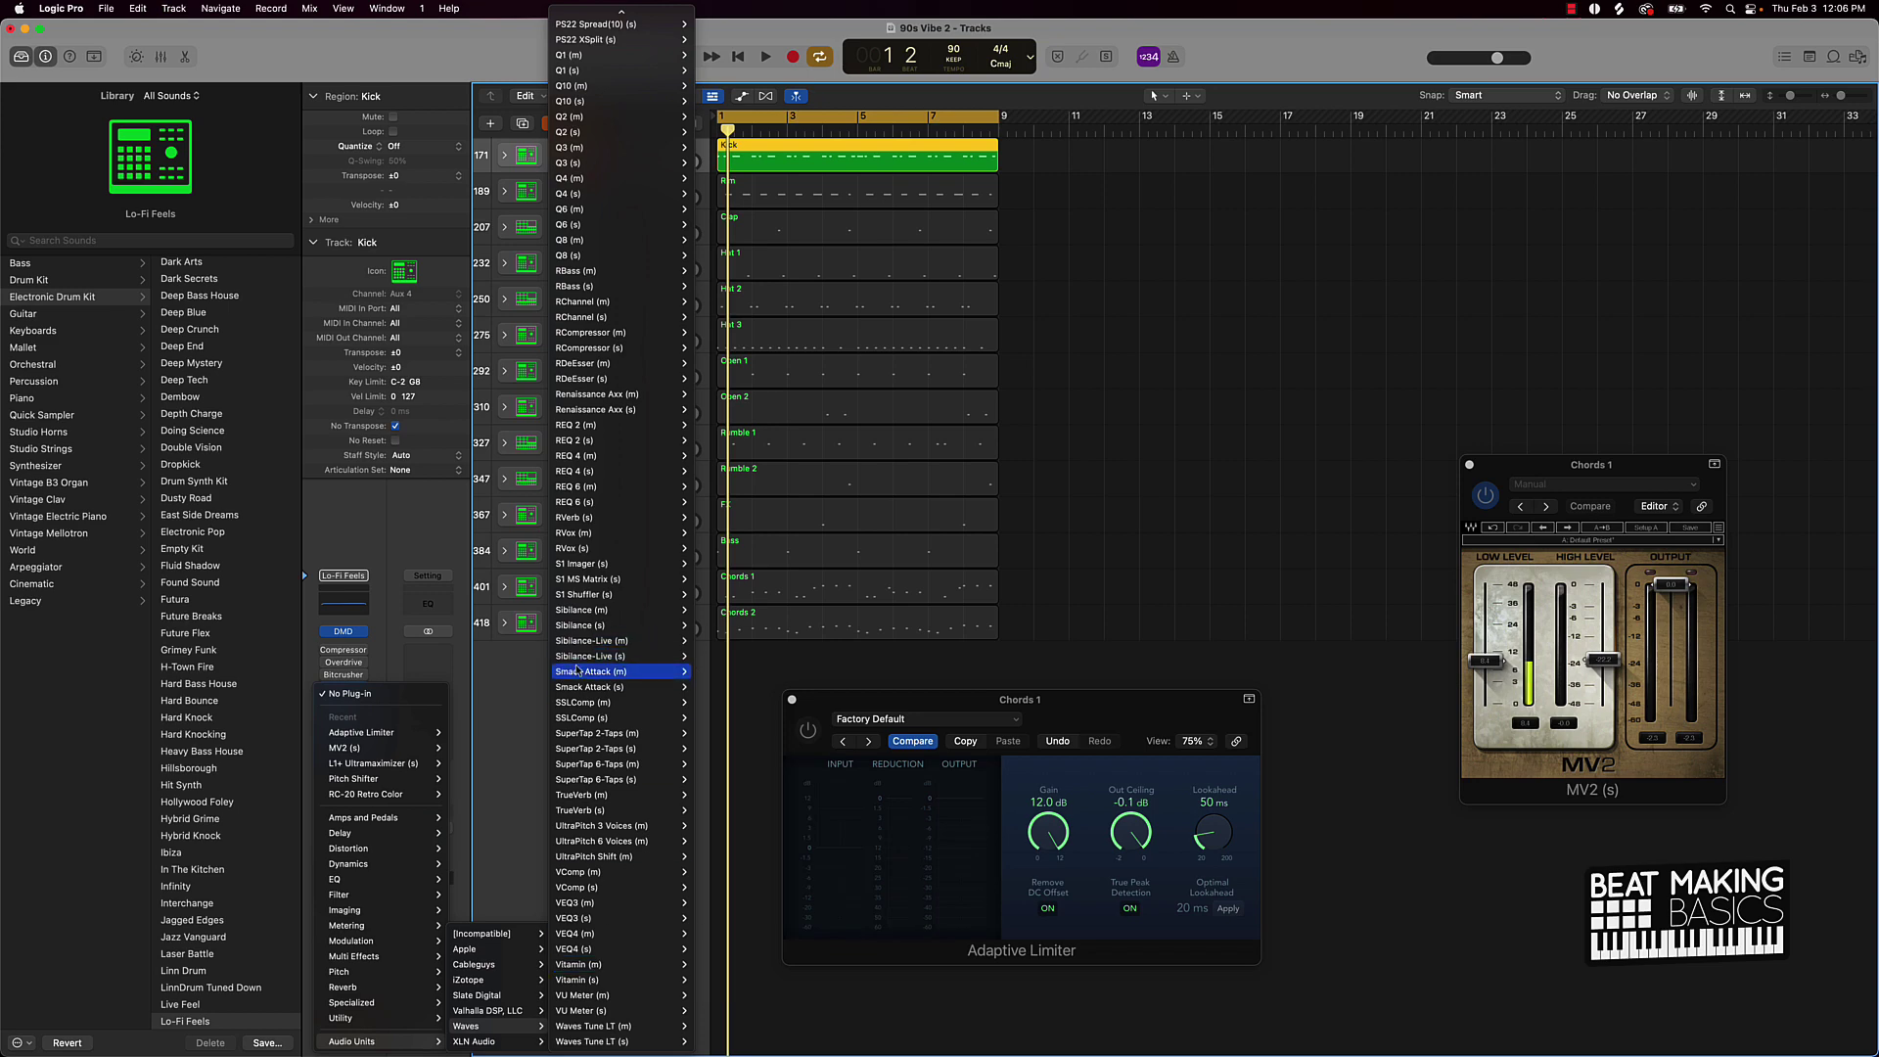
mouse_move(607, 687)
click(713, 688)
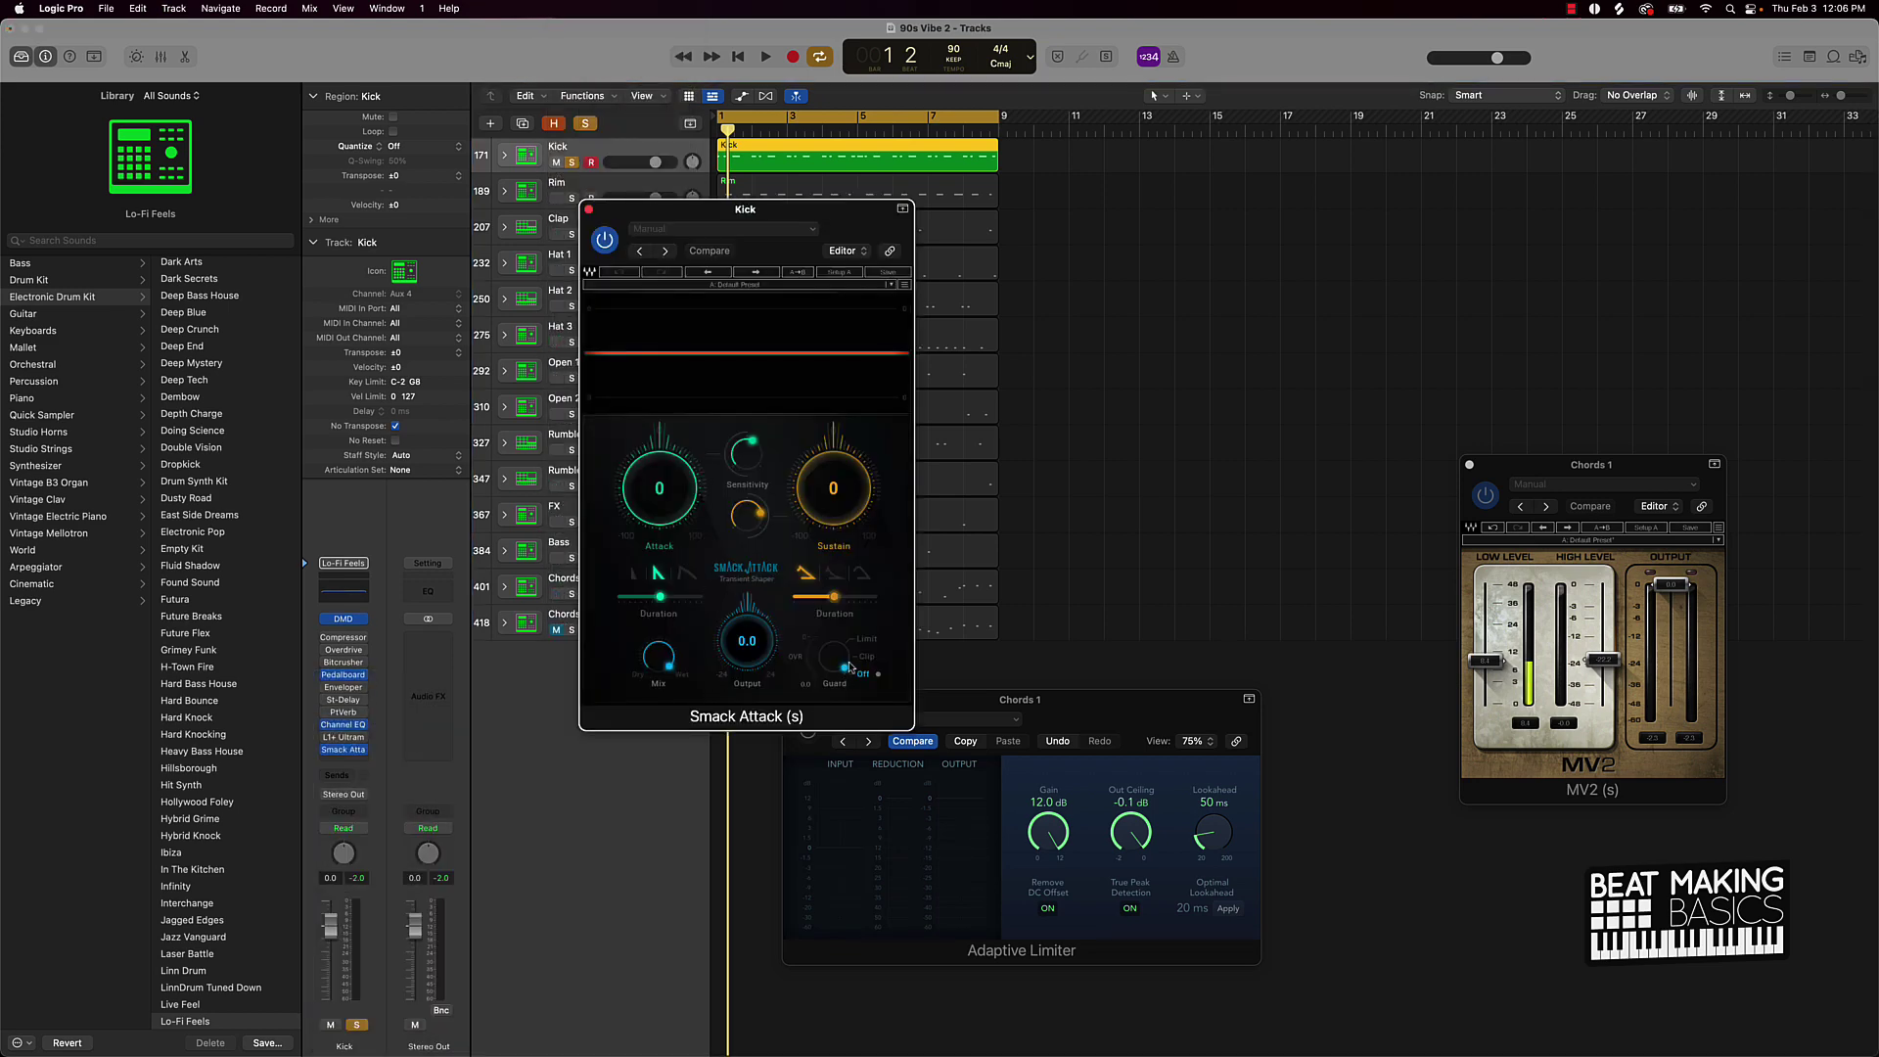
Step: Set Smack Attack's Guard to Clip, Attack to 61 and Sustain to -24 while playing the kick
click(862, 657)
drag(664, 468, 663, 443)
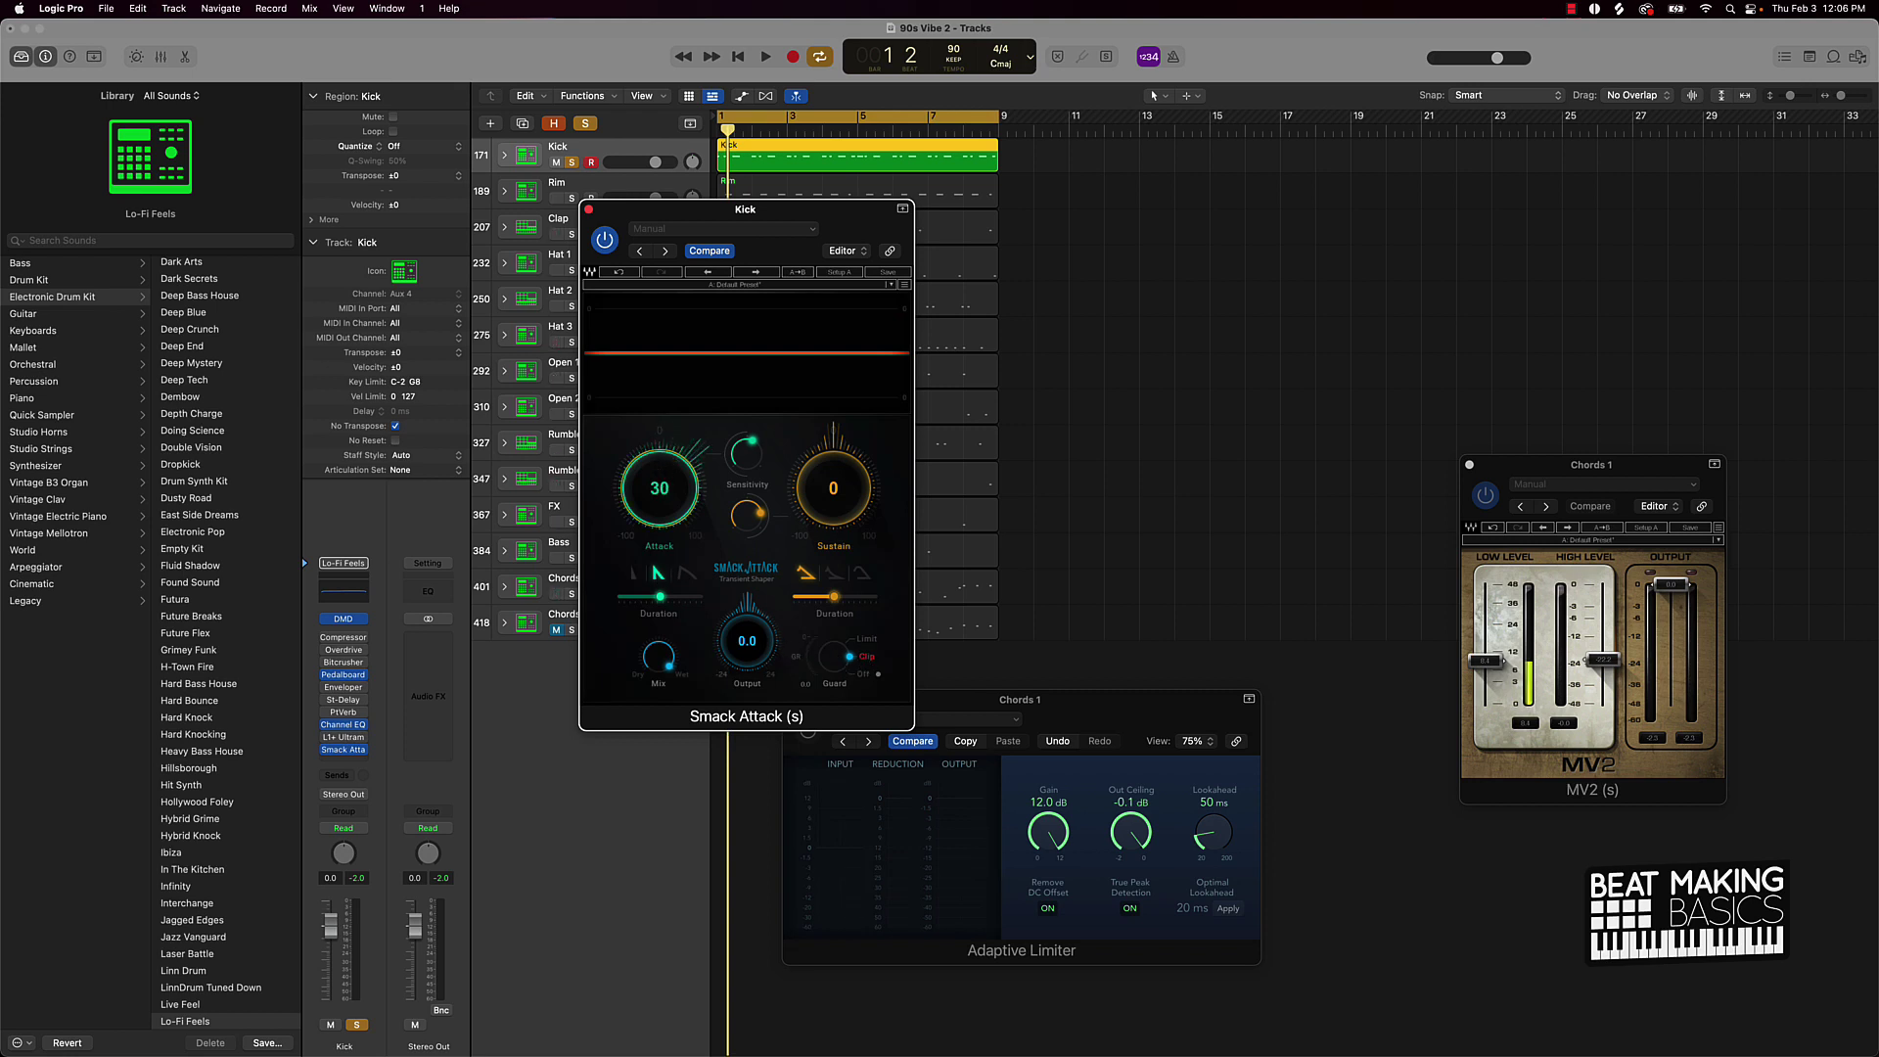
key(space)
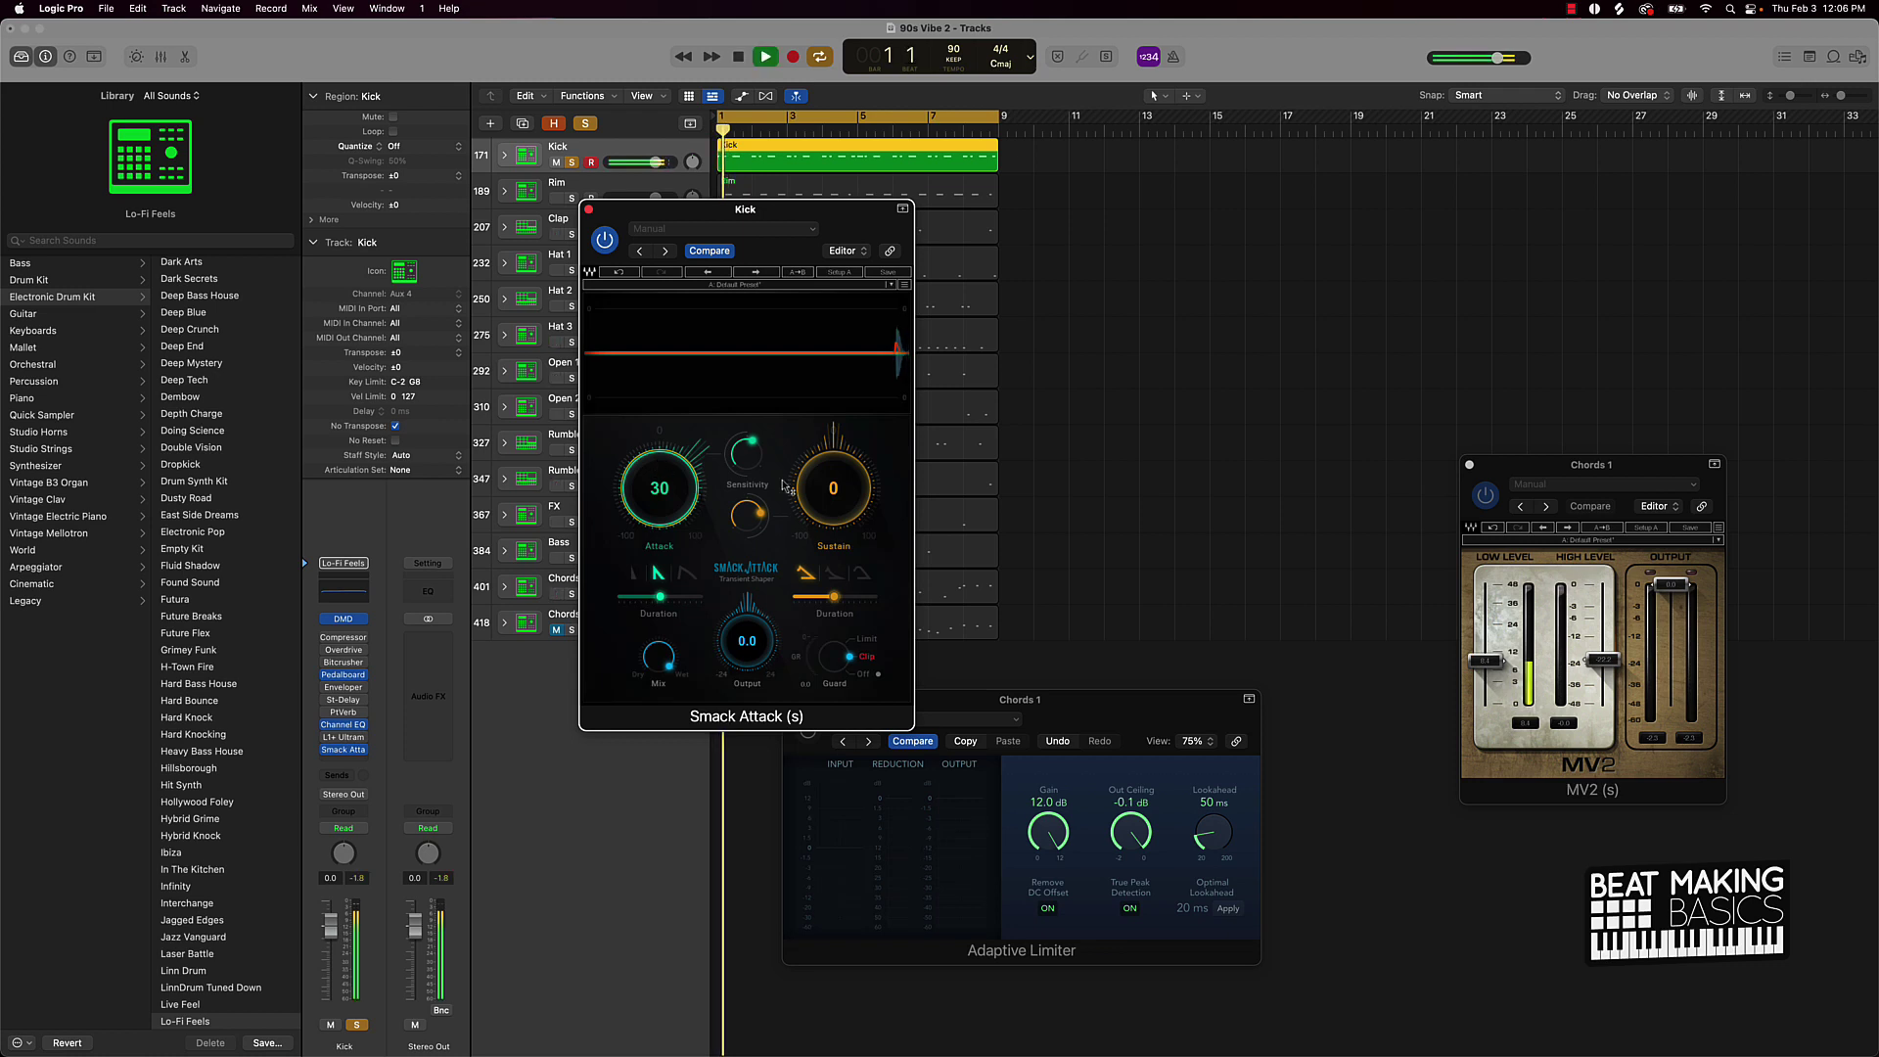
drag(833, 487, 833, 517)
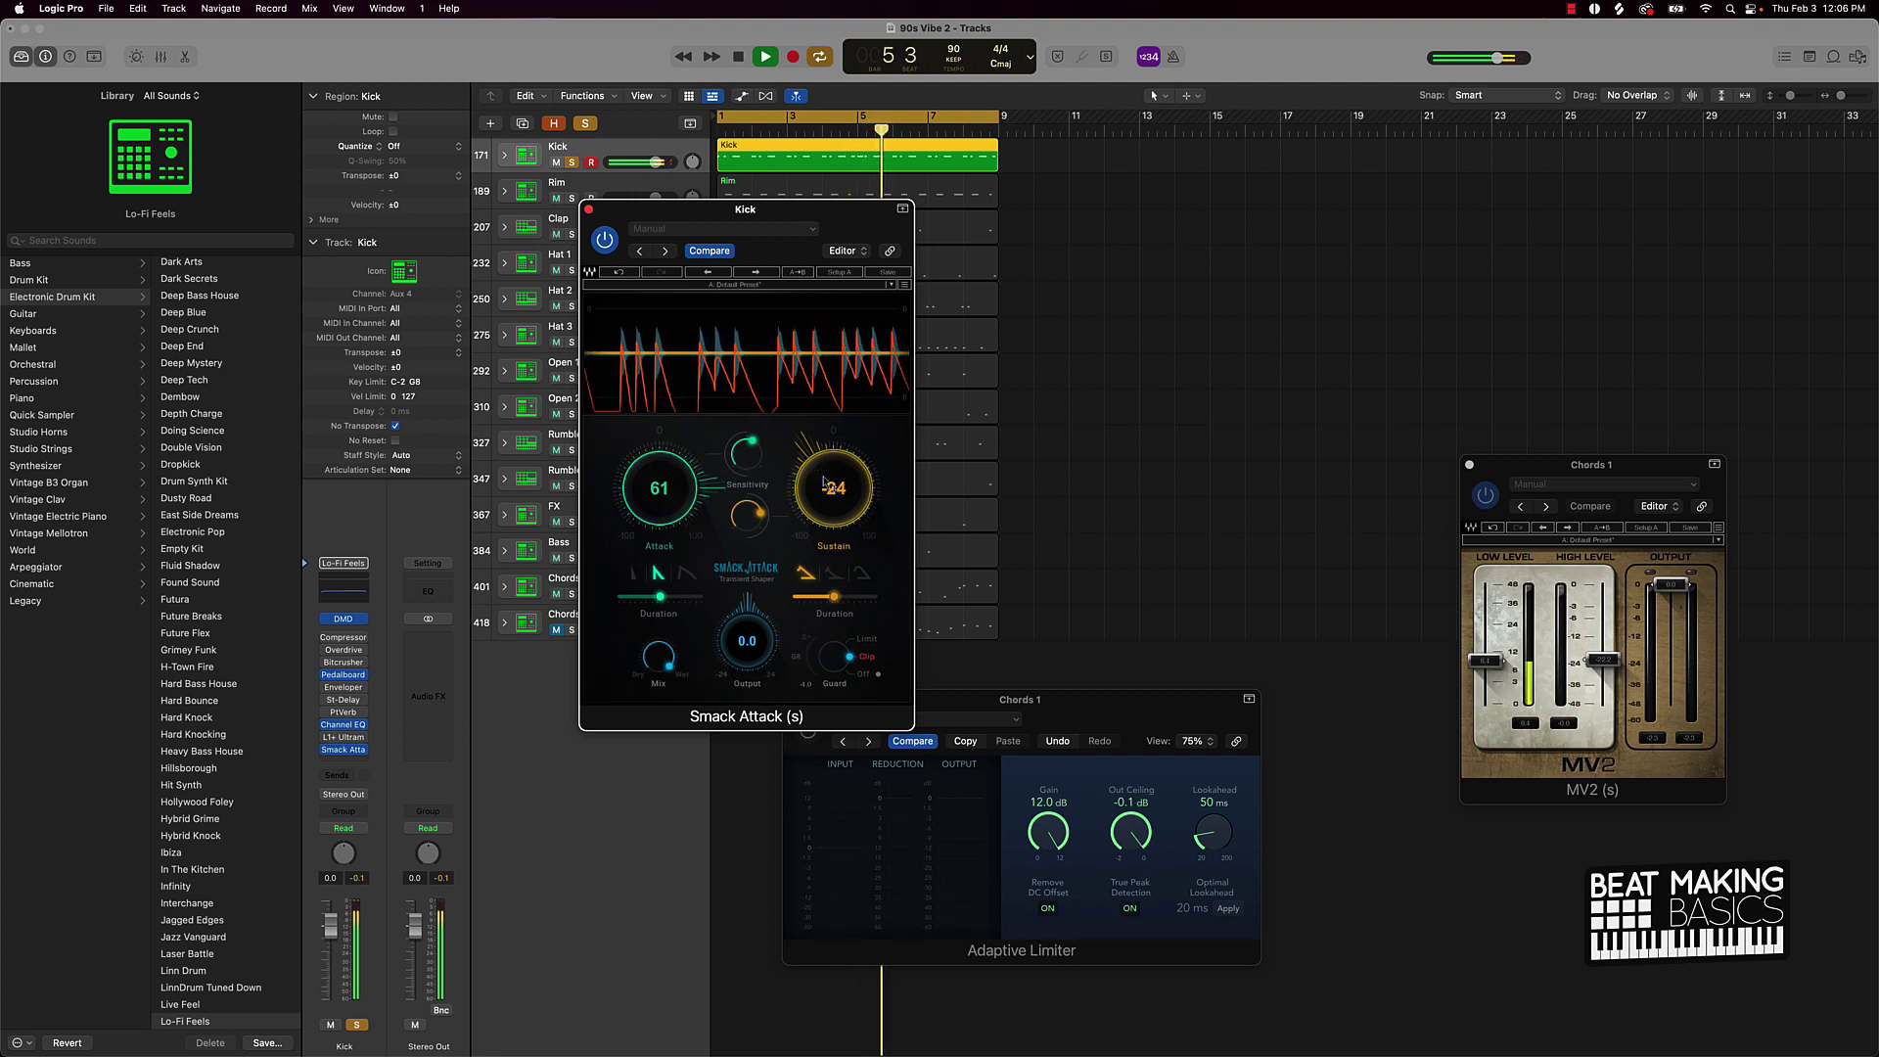
key(space)
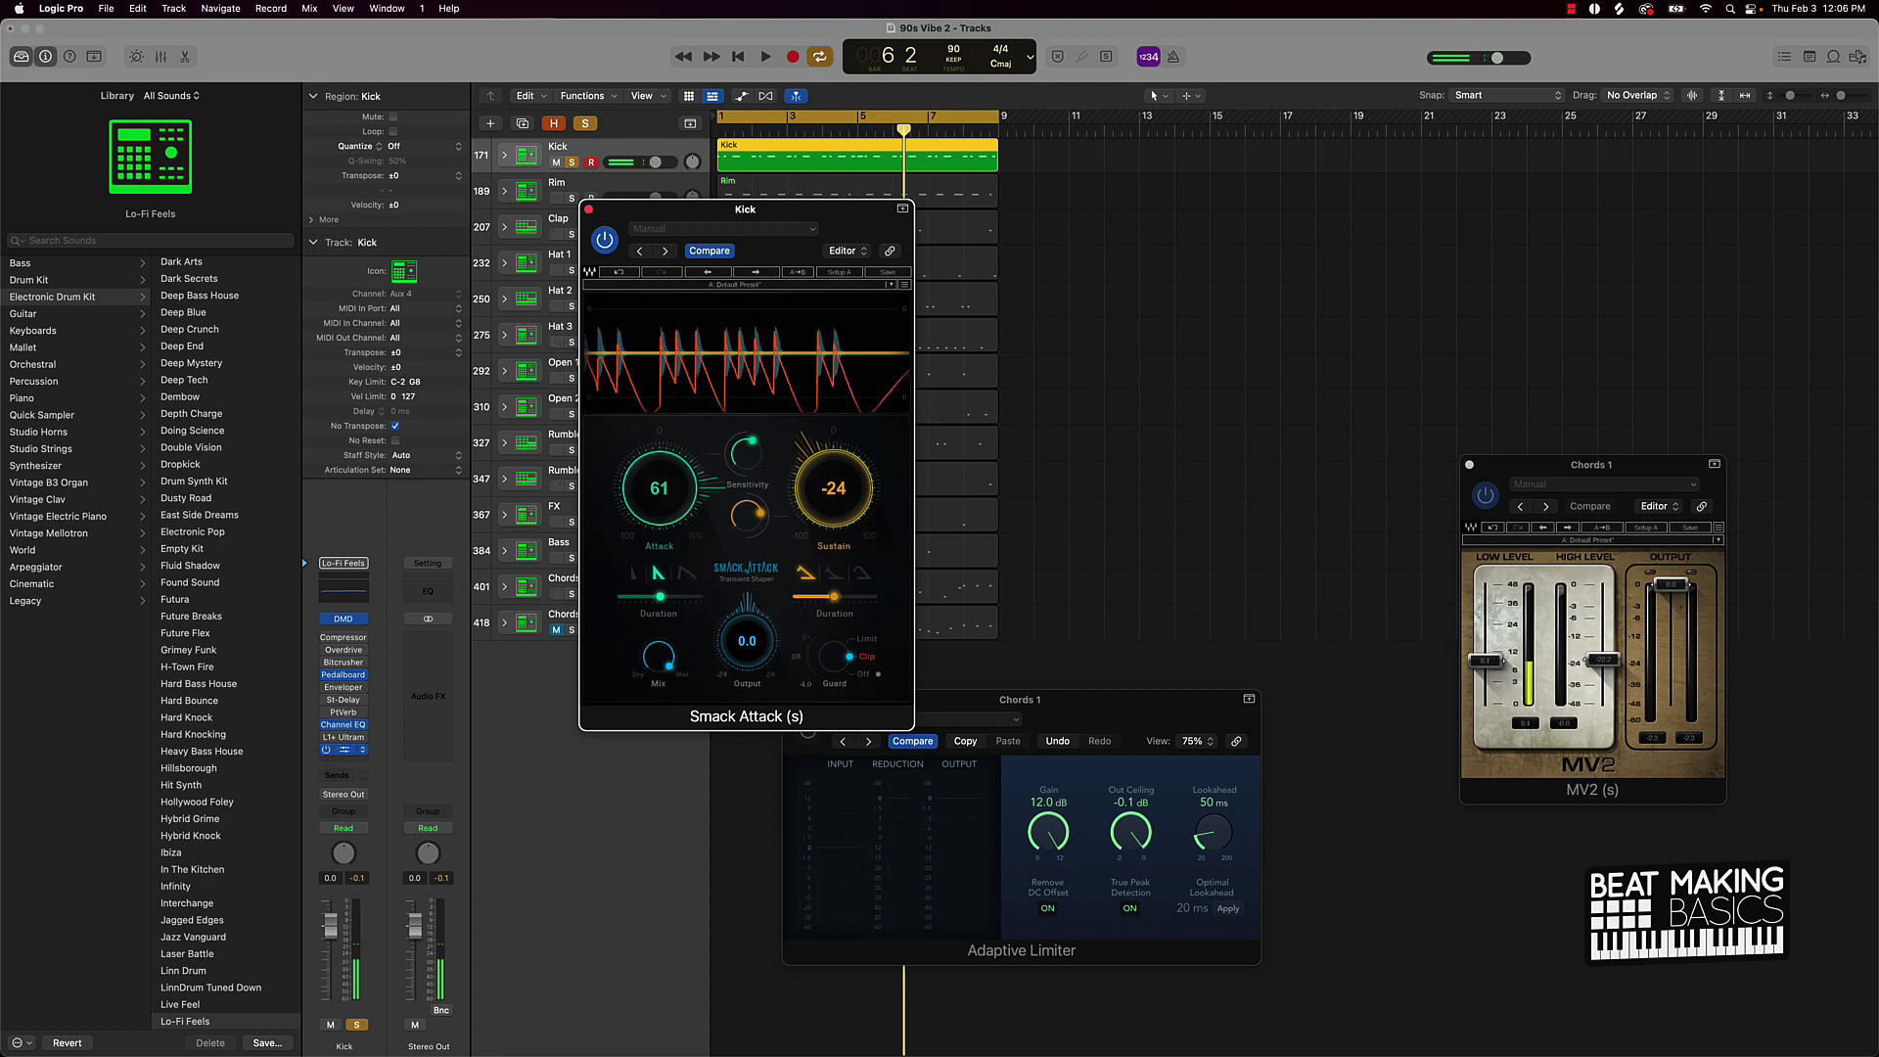
Step: Compare Smack Attack and L1+ Ultramaximizer on Kick by alternating their bypass states during playback, leaving Smack Attack bypassed and L1+ active
click(325, 750)
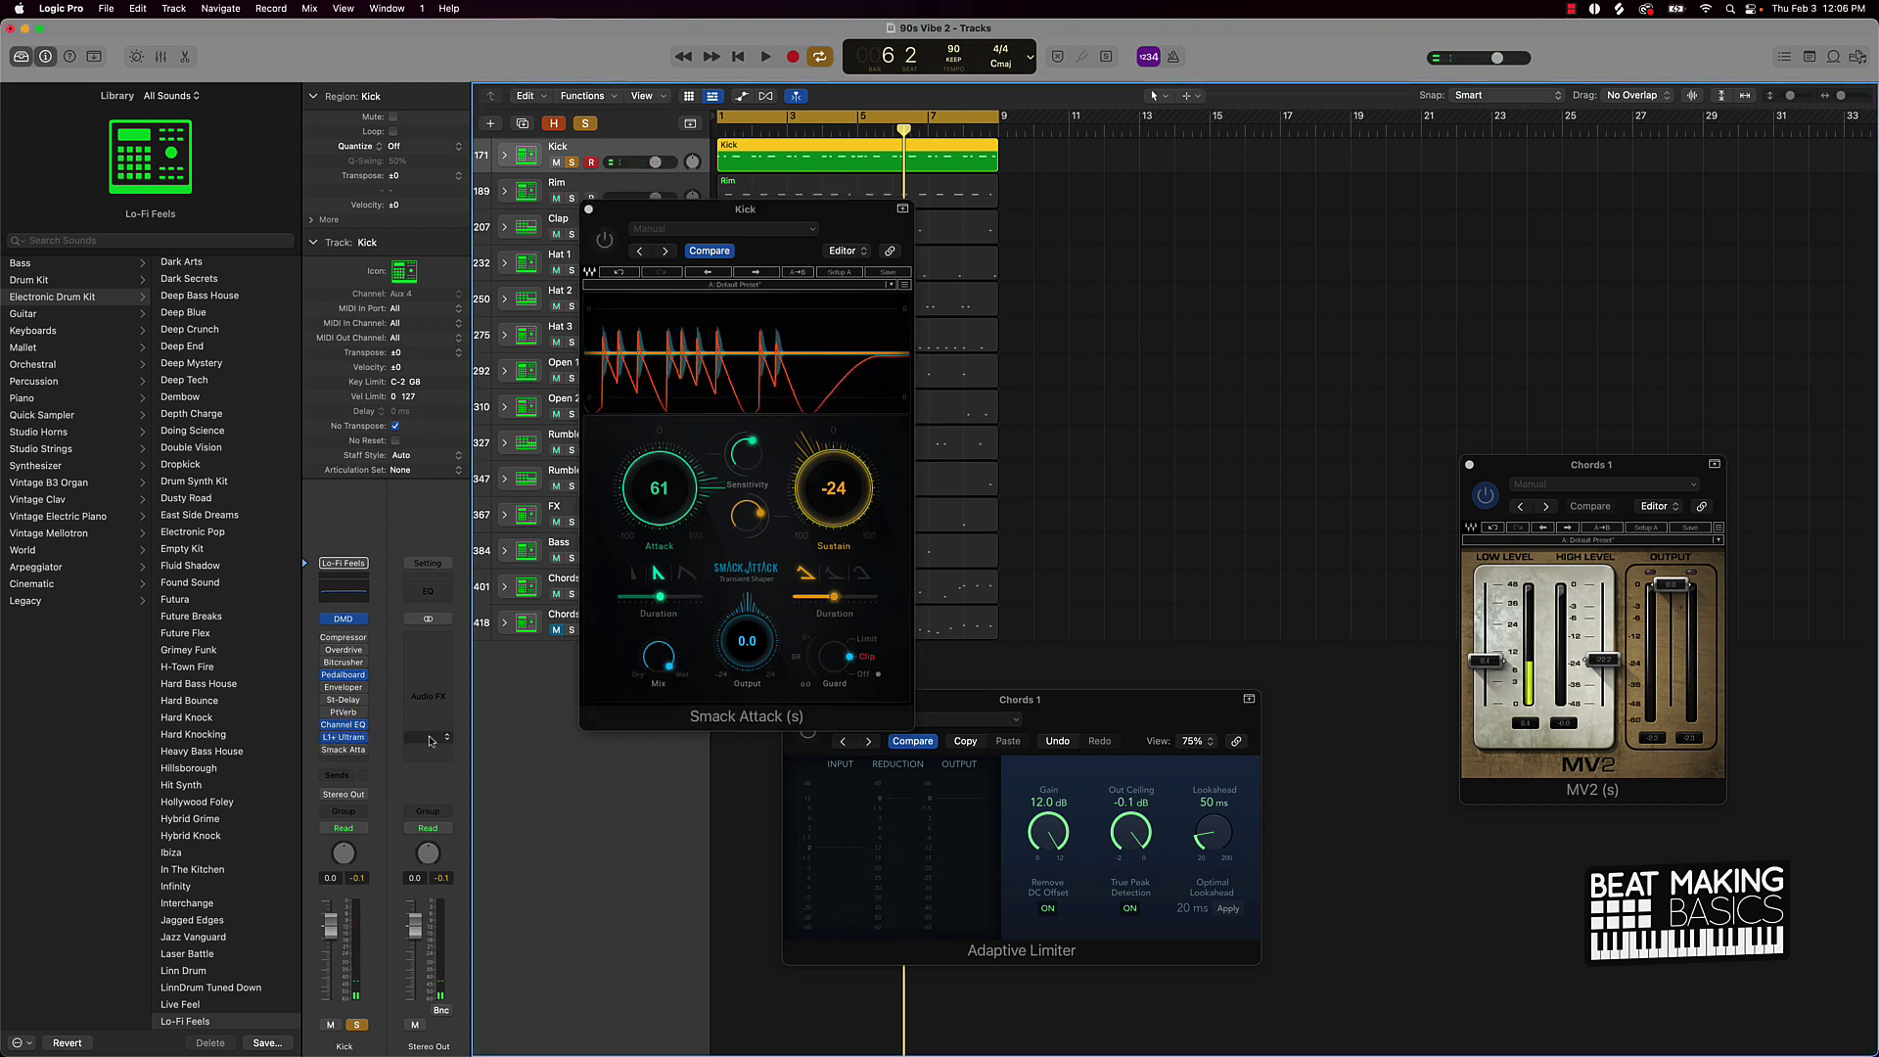
key(space)
key(space)
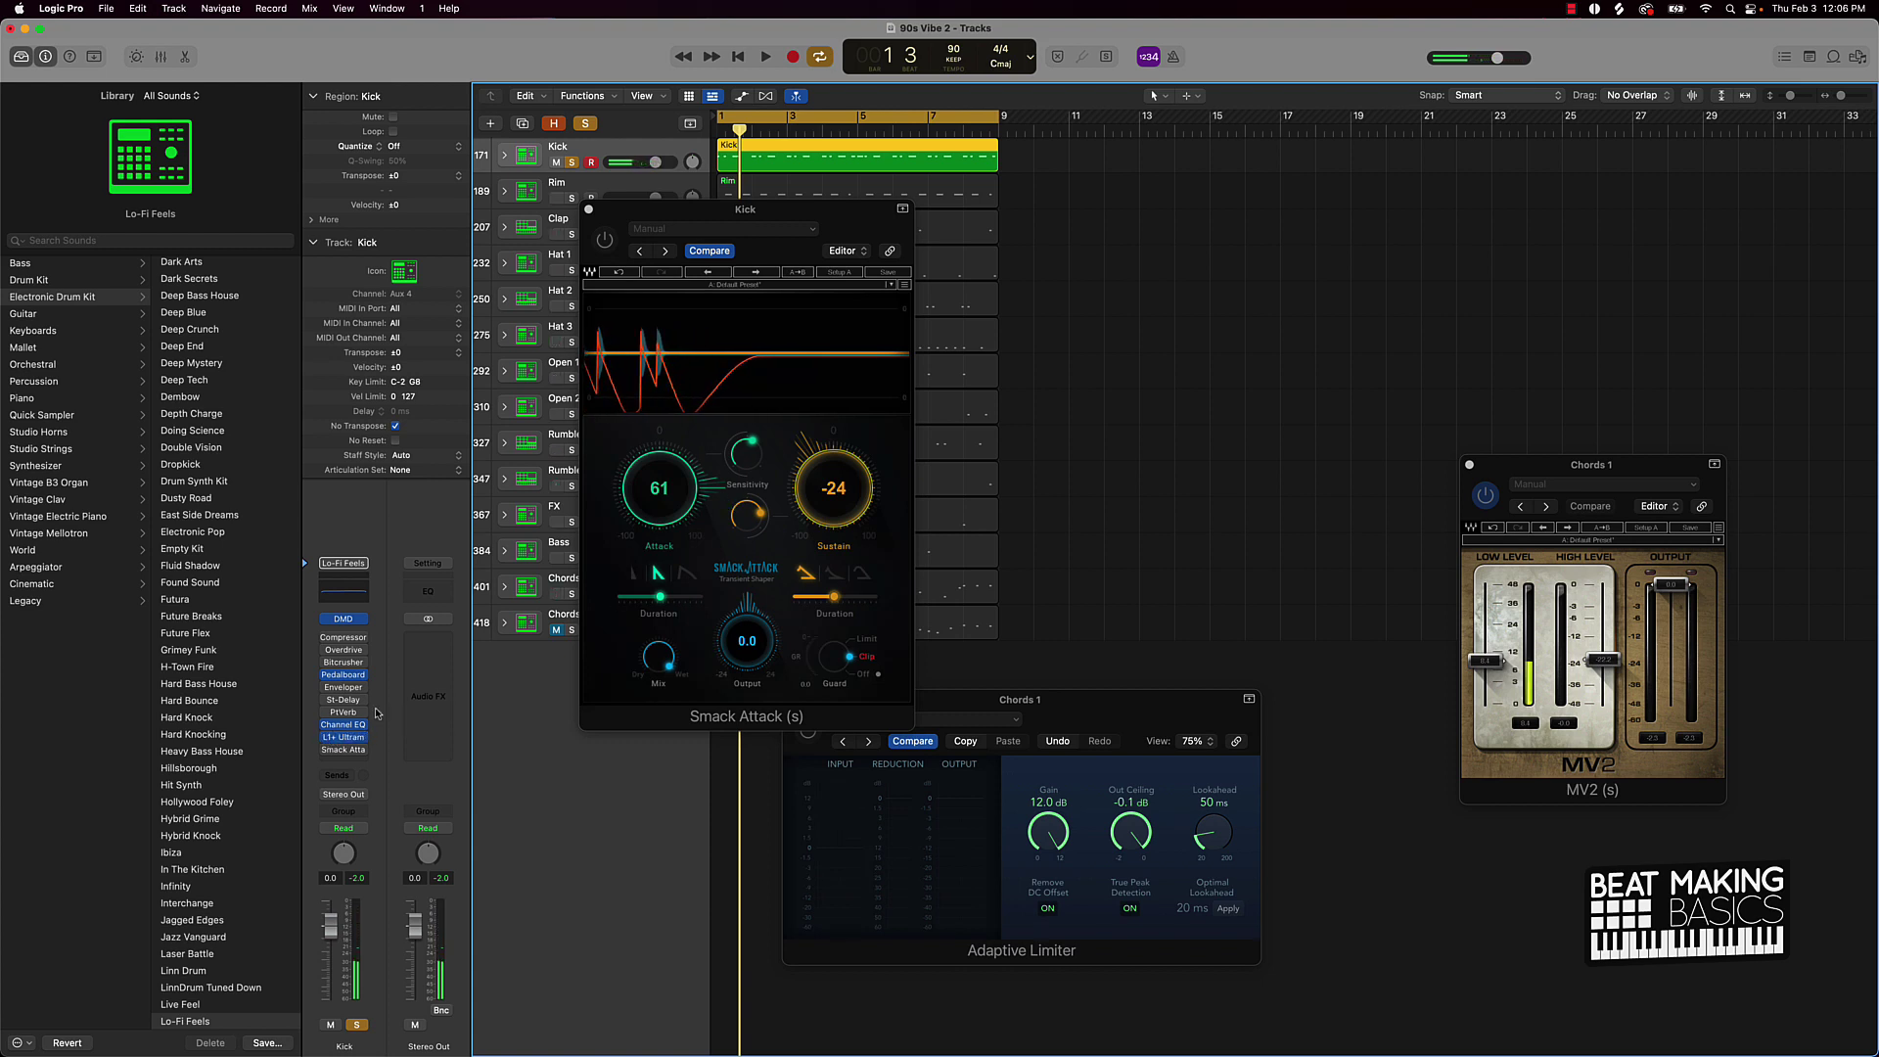
click(327, 750)
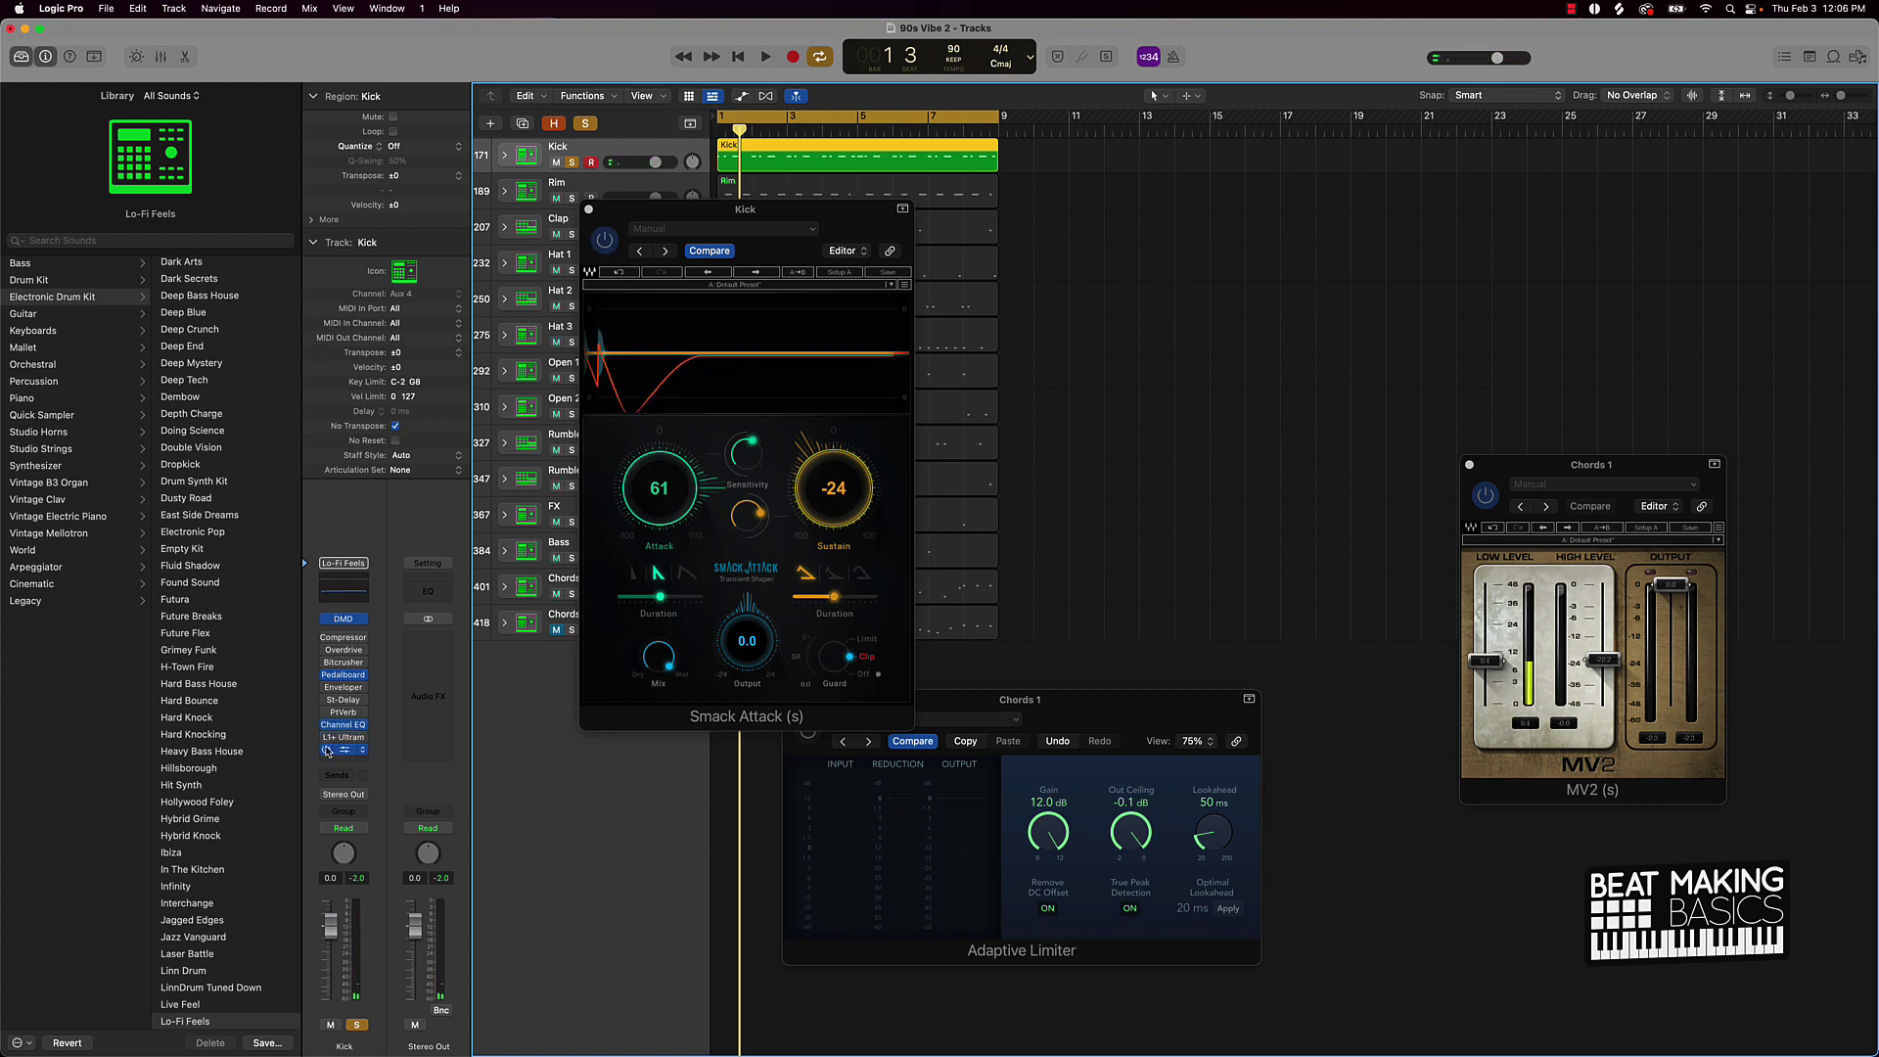
click(327, 750)
click(327, 750)
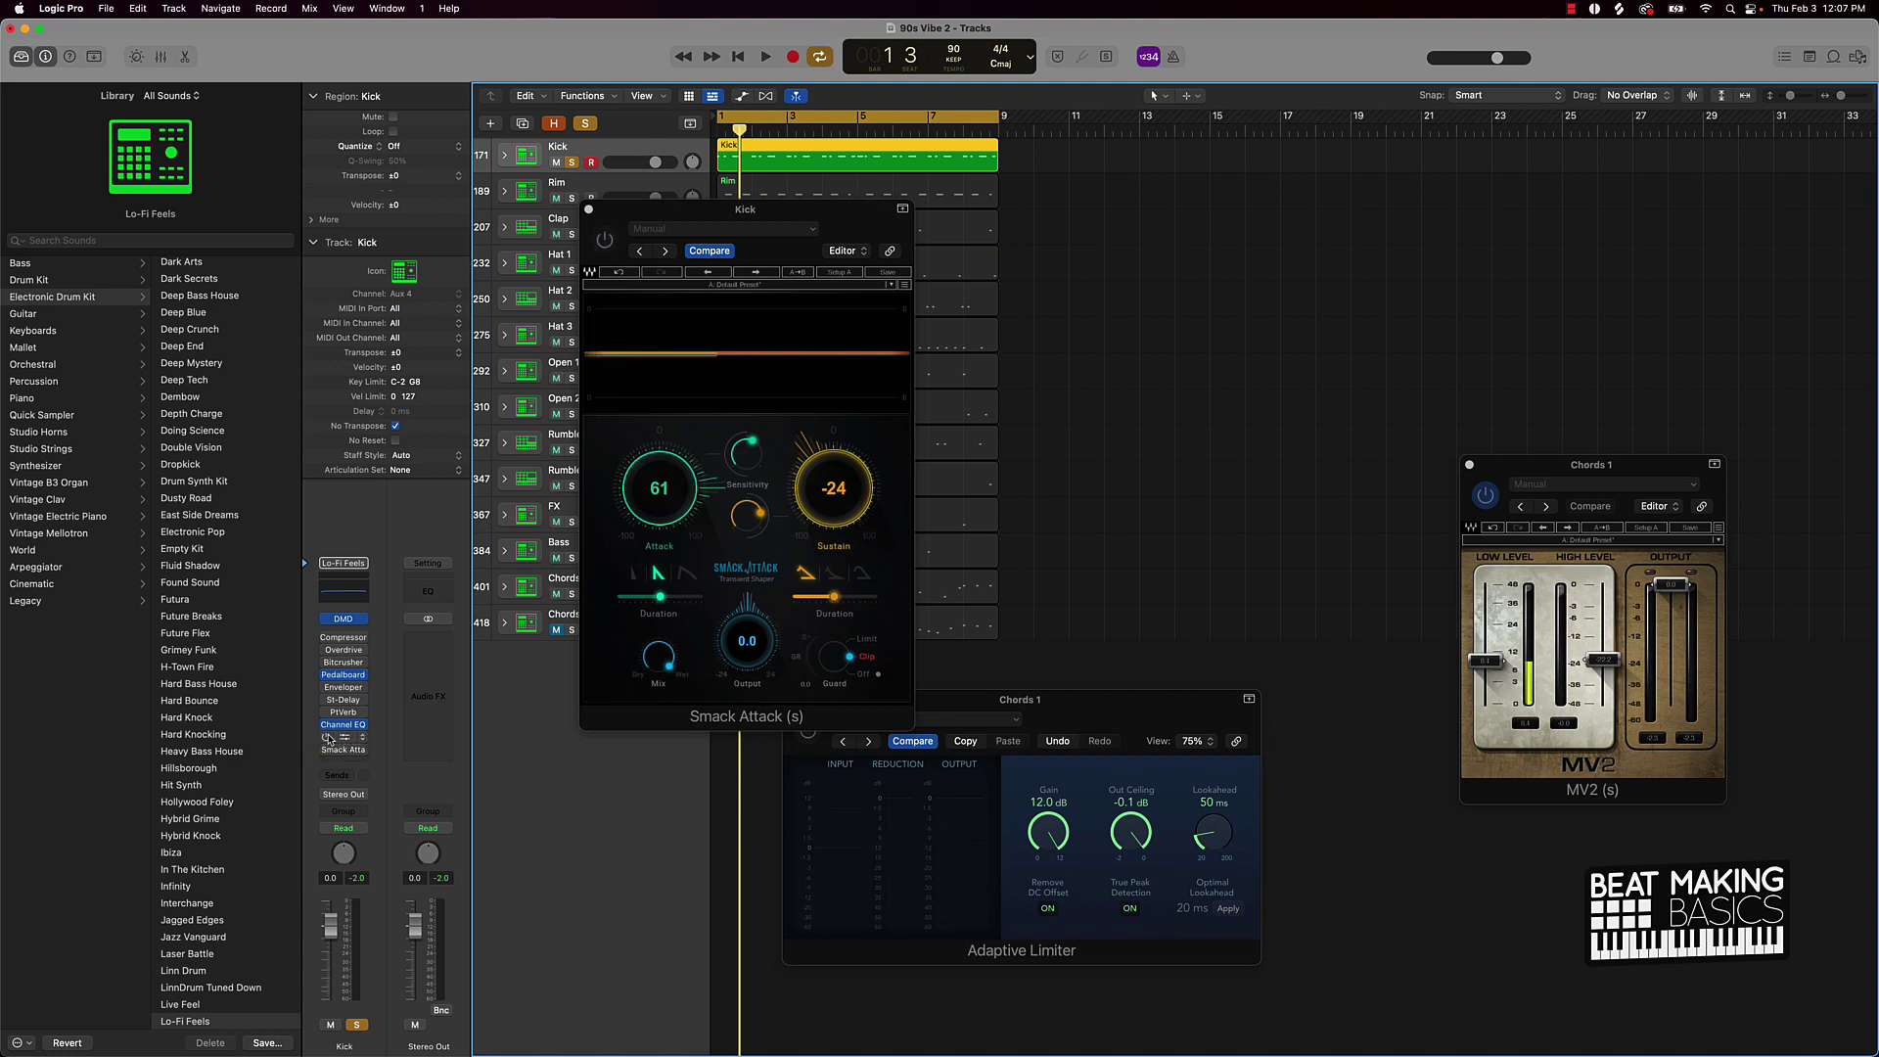
Step: Open the L1+ Ultramaximizer on Kick and arrange the MV2 and Smack Attack windows so all four plug-in windows can be seen
click(344, 741)
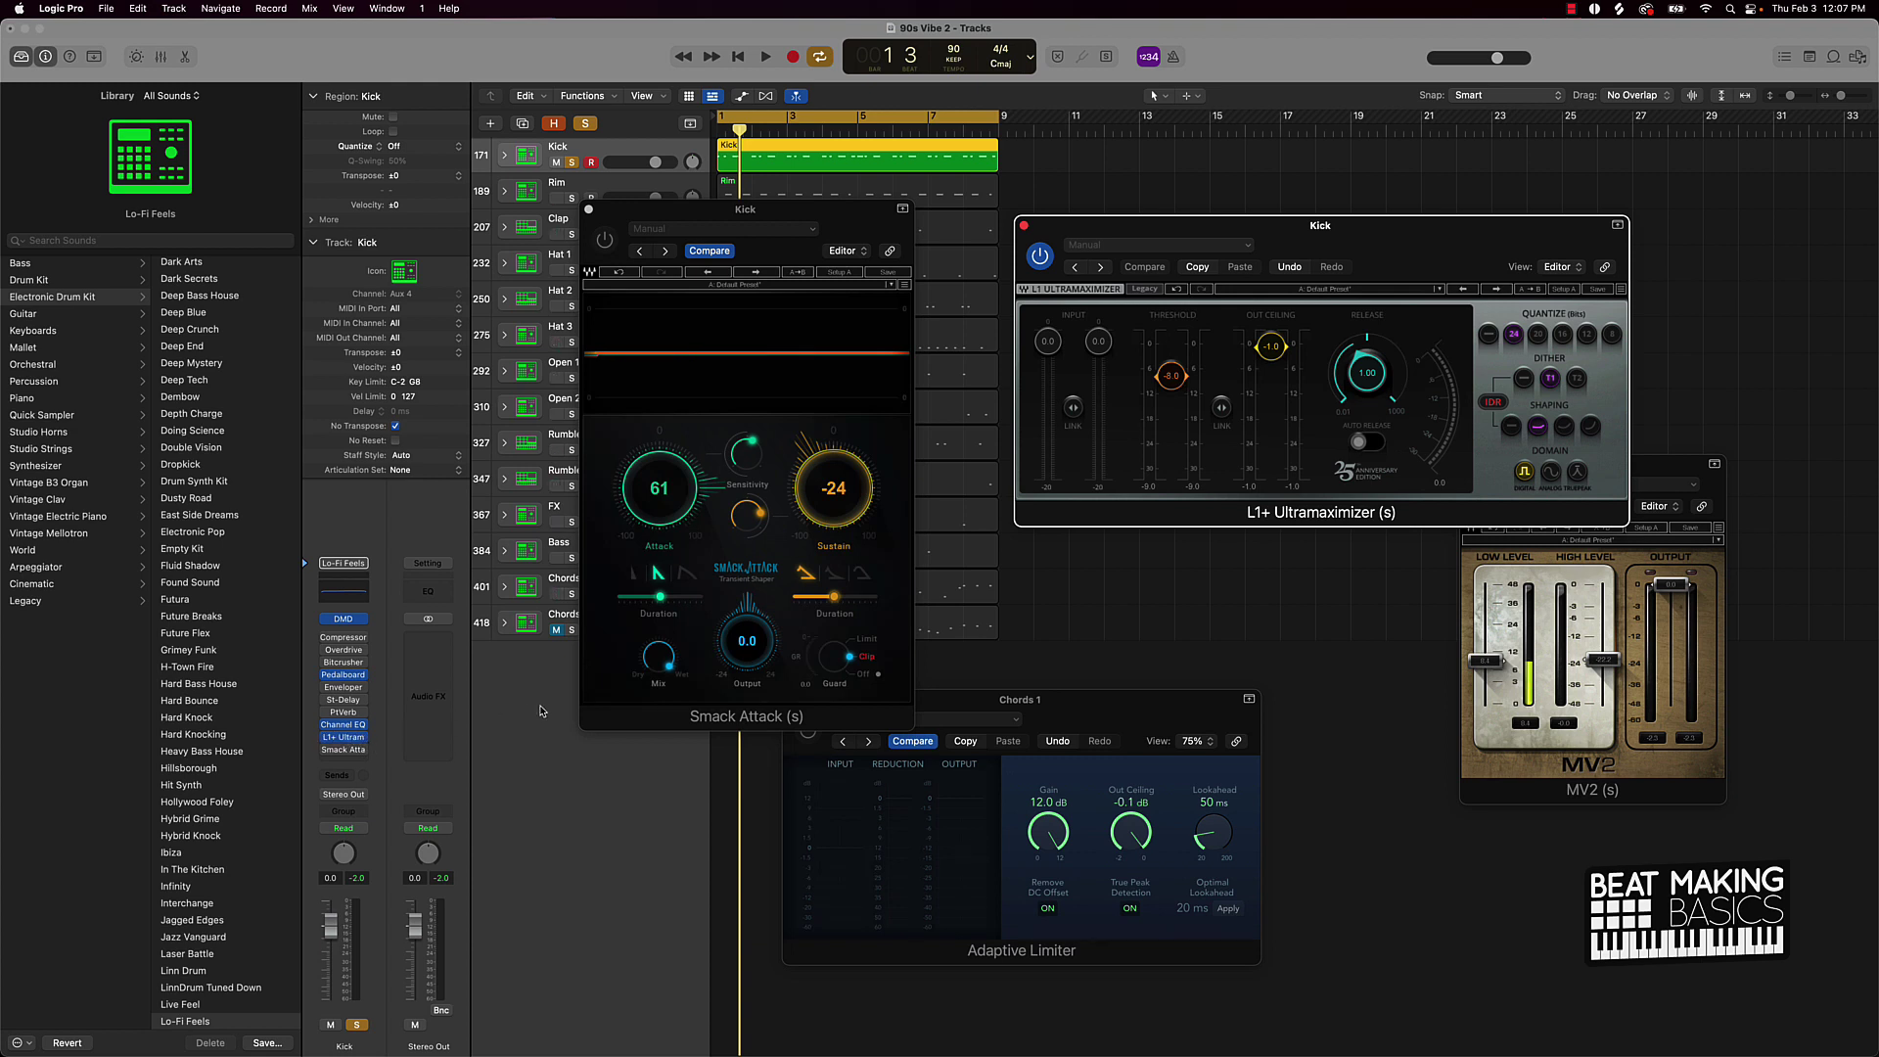
click(1667, 797)
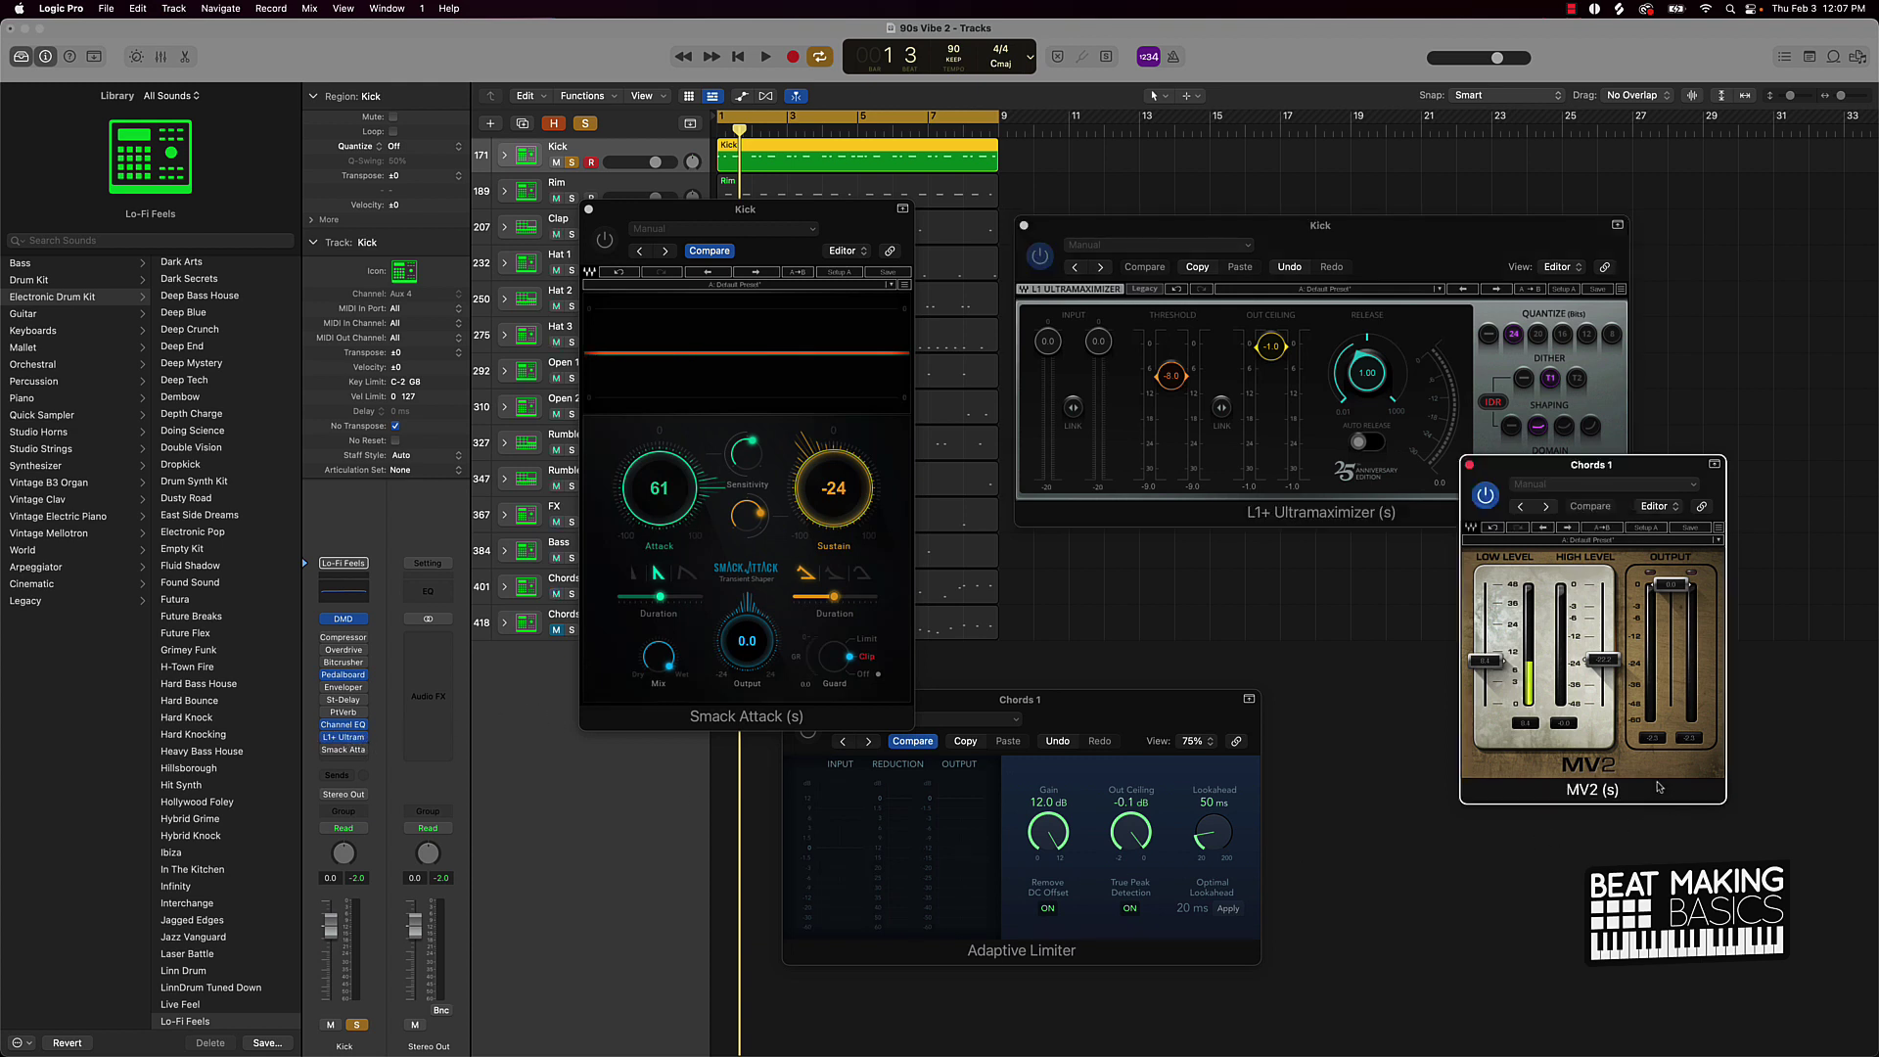
drag(1567, 464, 1427, 588)
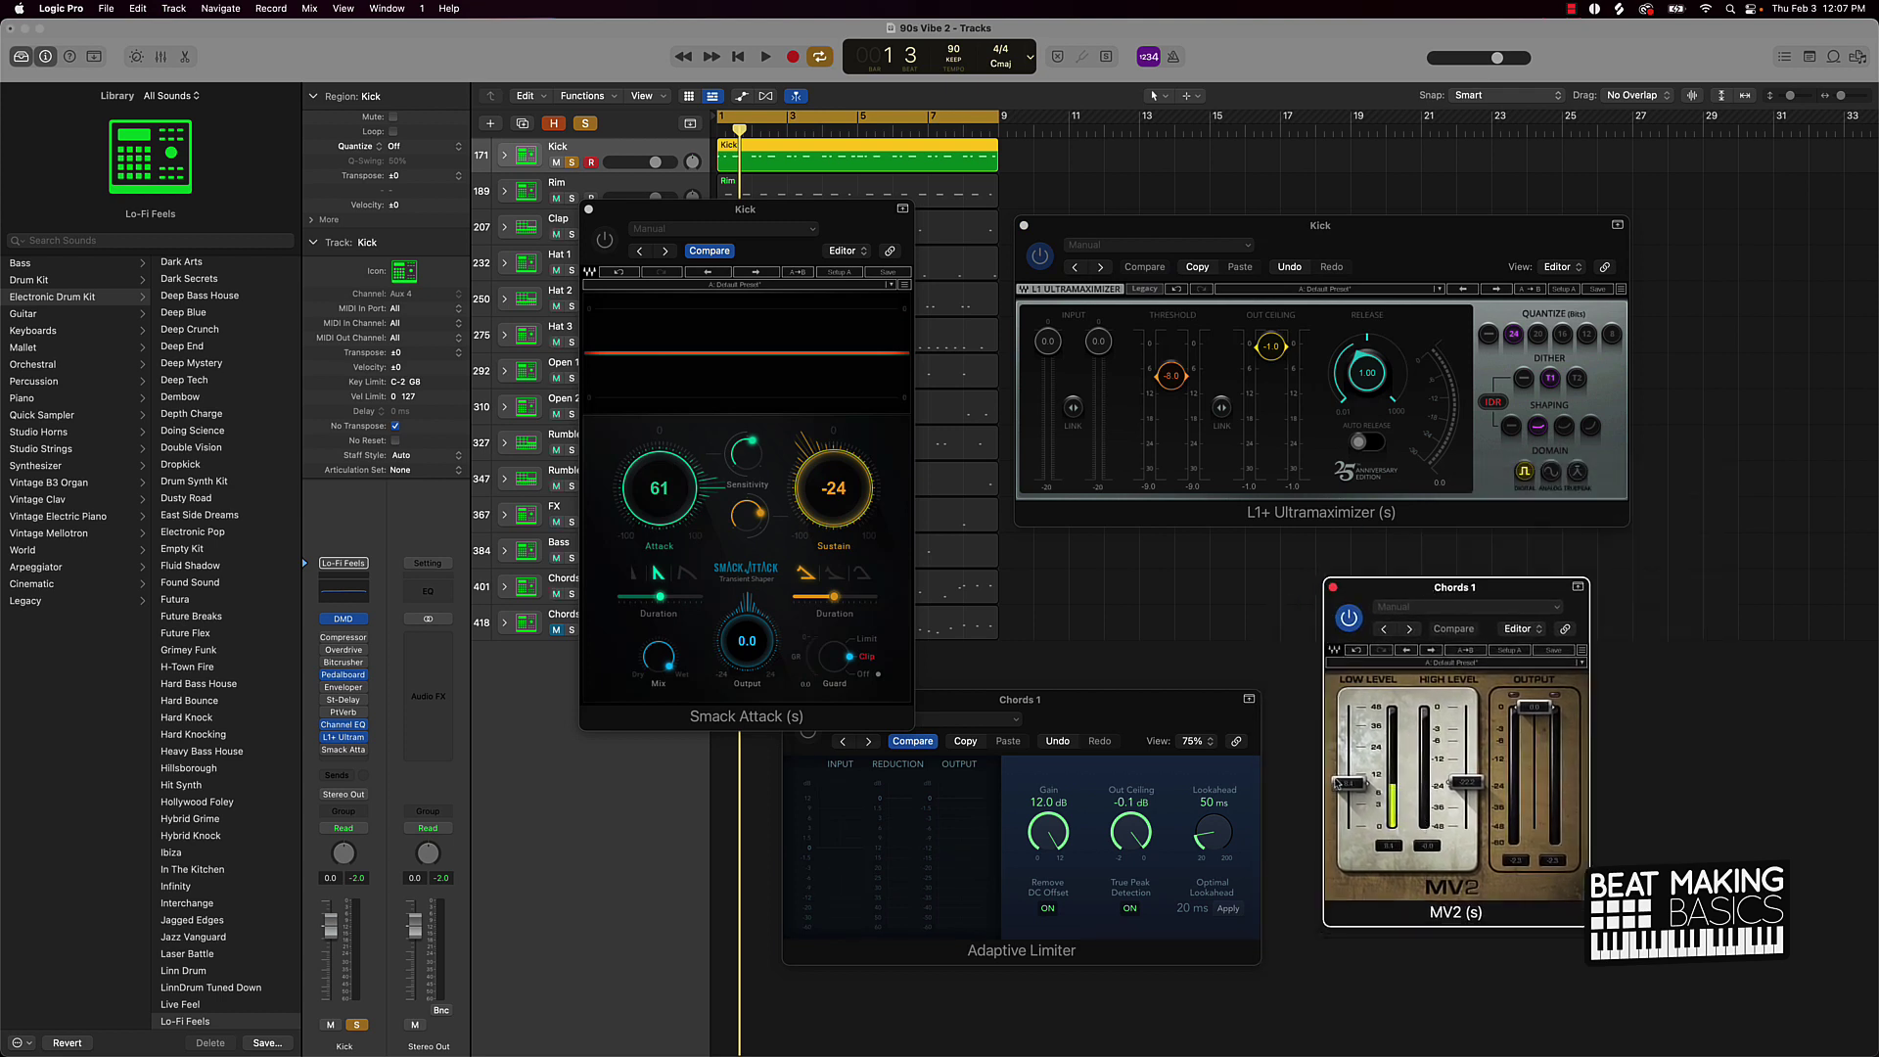
drag(1349, 783, 1352, 781)
drag(840, 206, 820, 158)
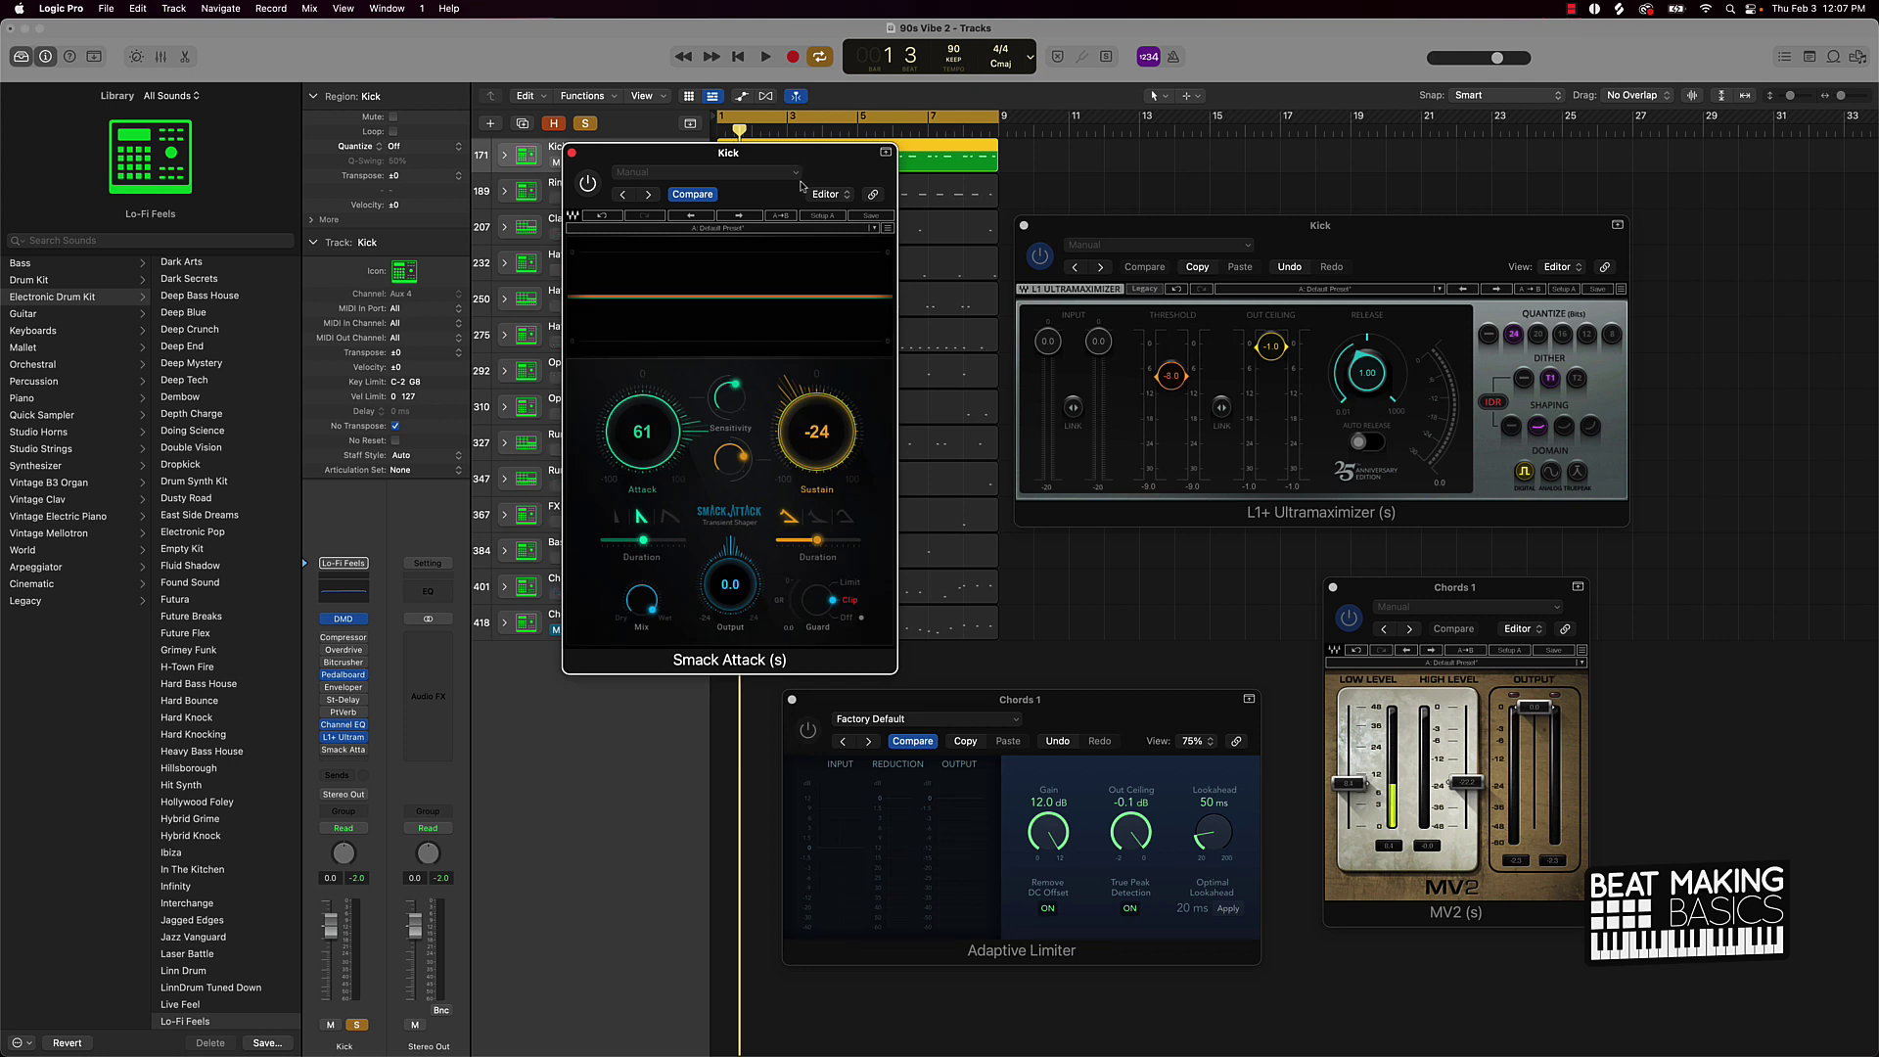
Step: Examine the preset options of Adaptive Limiter, Smack Attack, L1+ Ultramaximizer and MV2 without loading any
click(1125, 728)
click(958, 720)
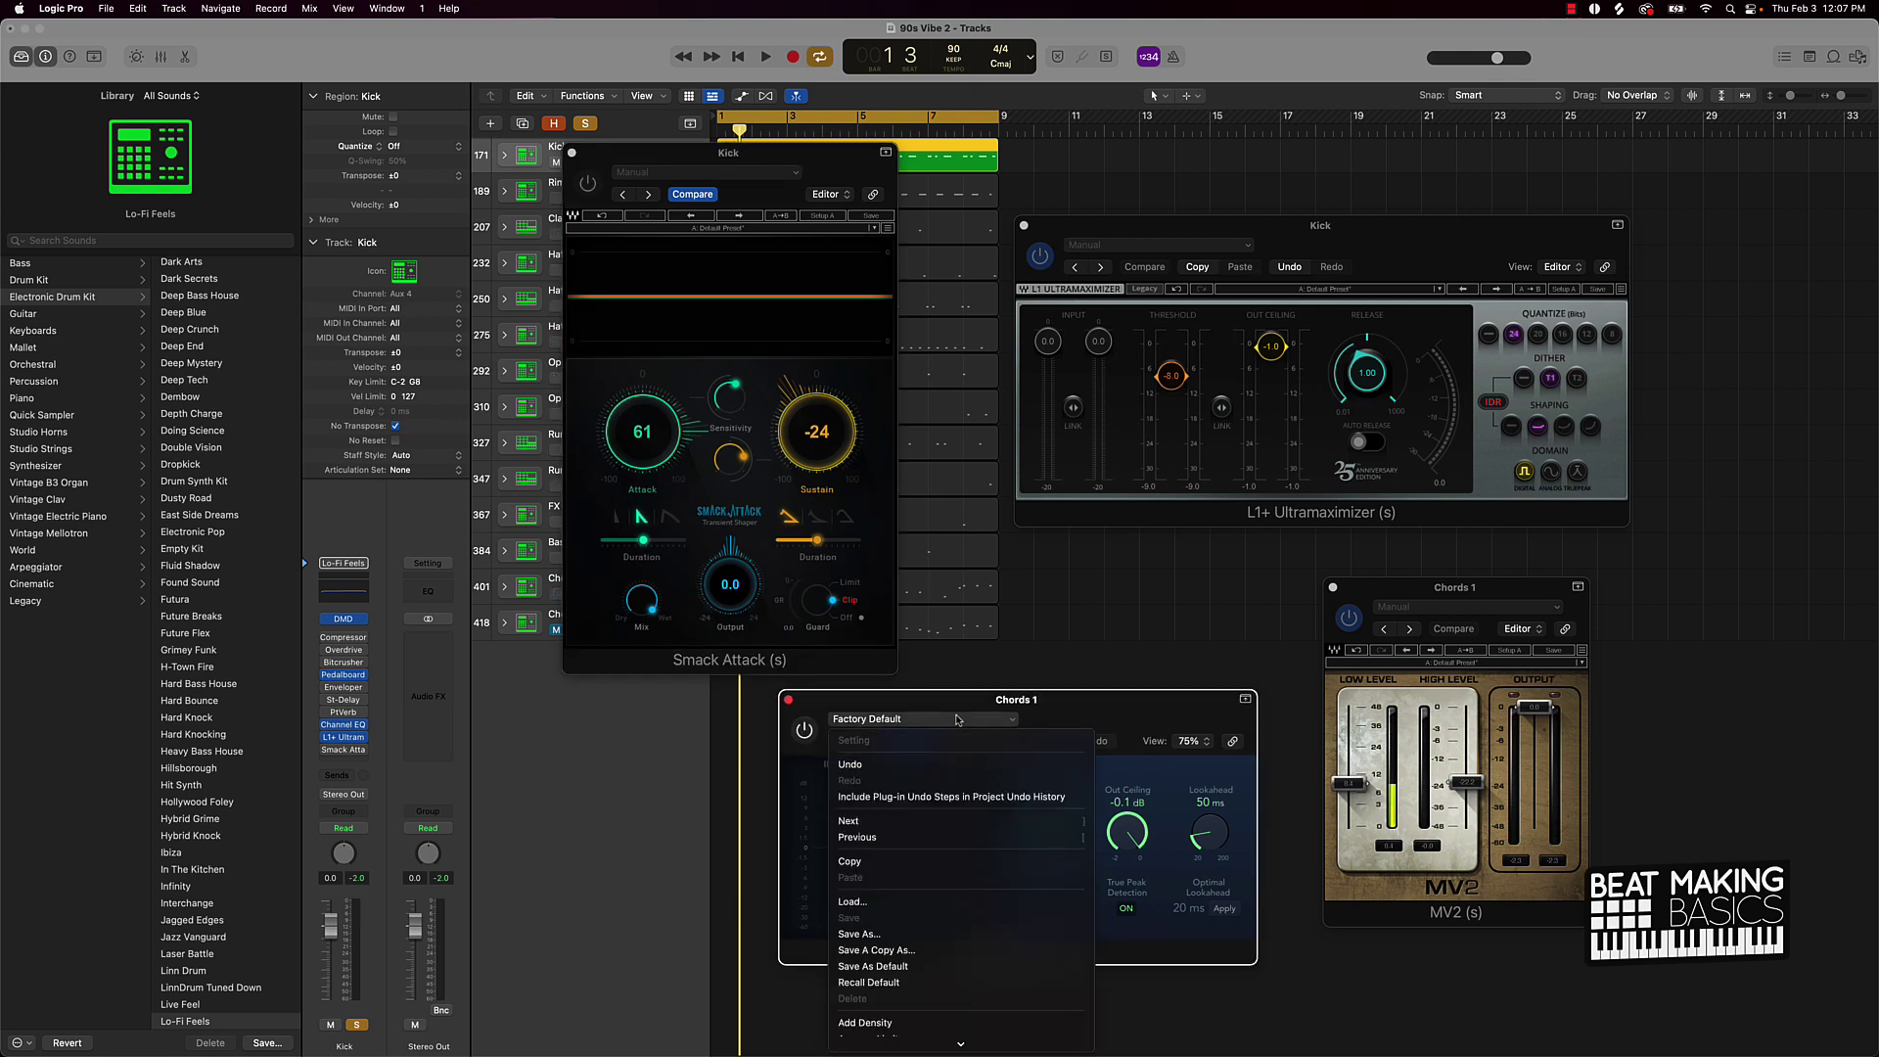
scroll(923, 897, down, 2)
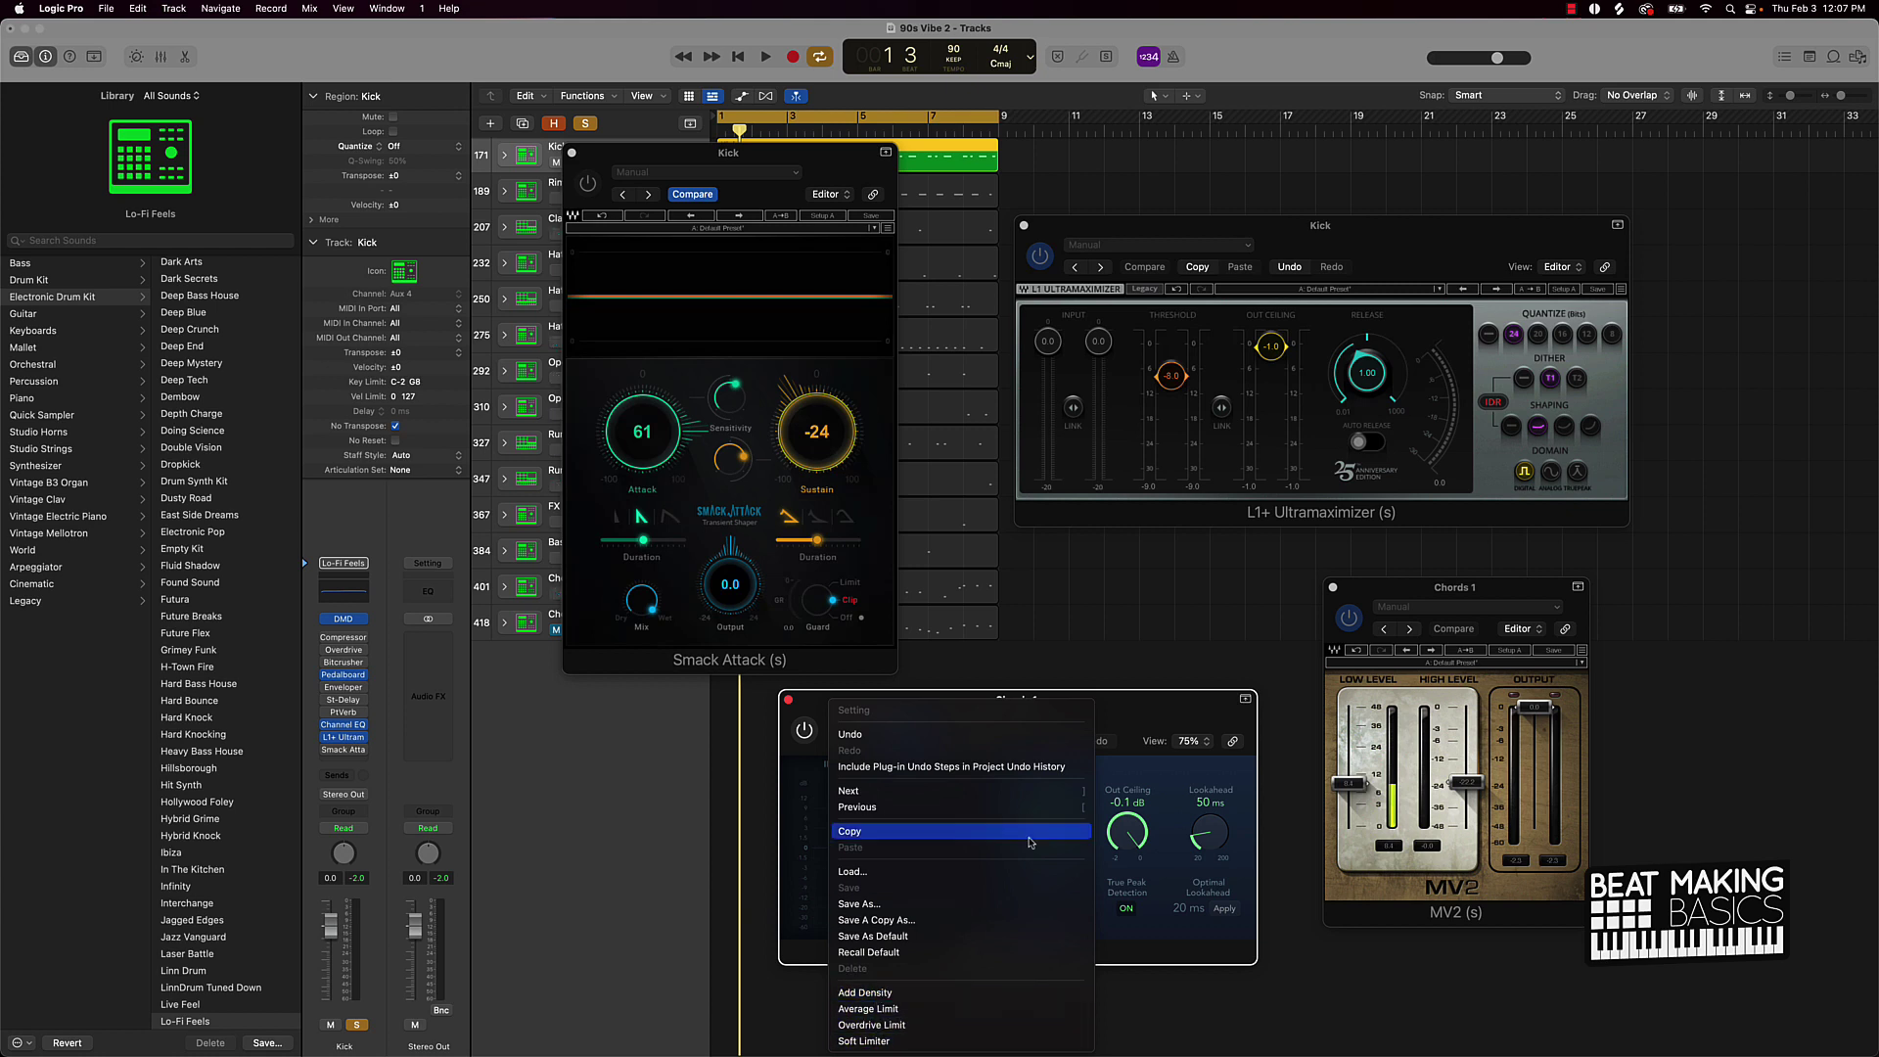
click(741, 200)
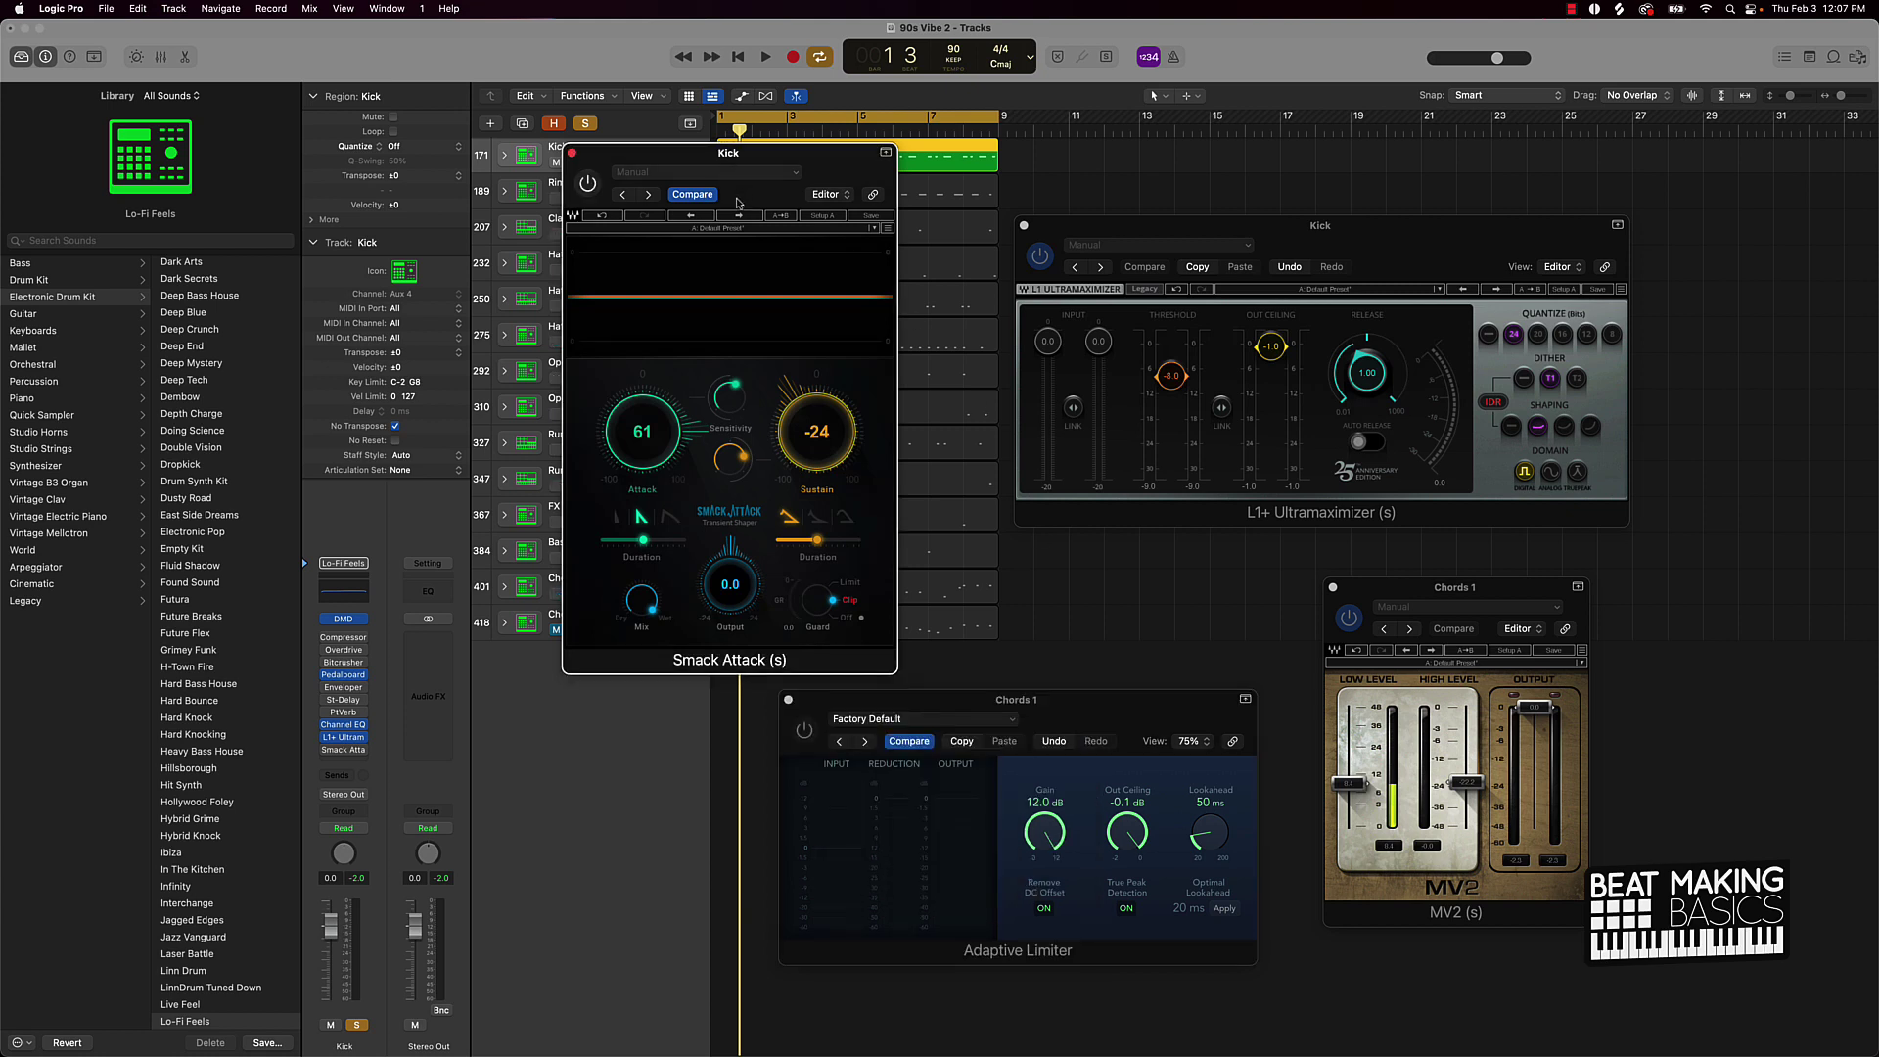
click(744, 175)
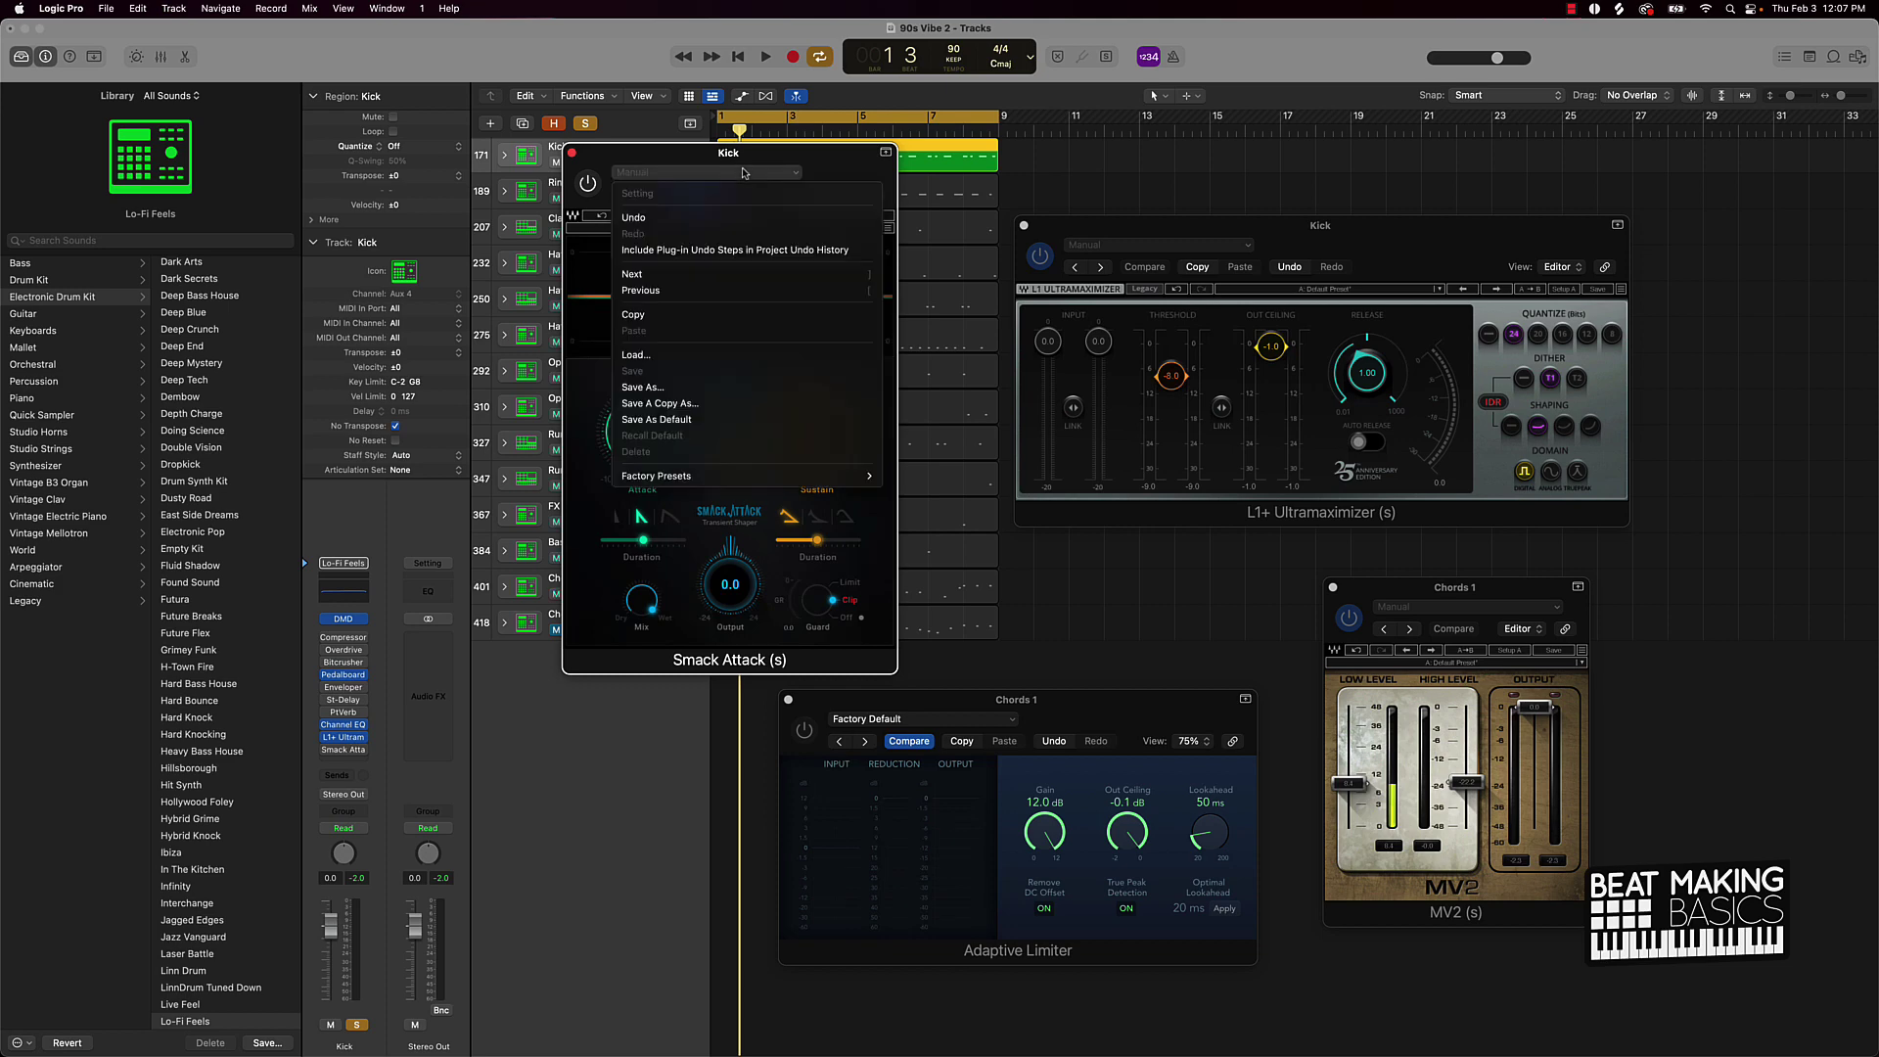
mouse_move(685, 475)
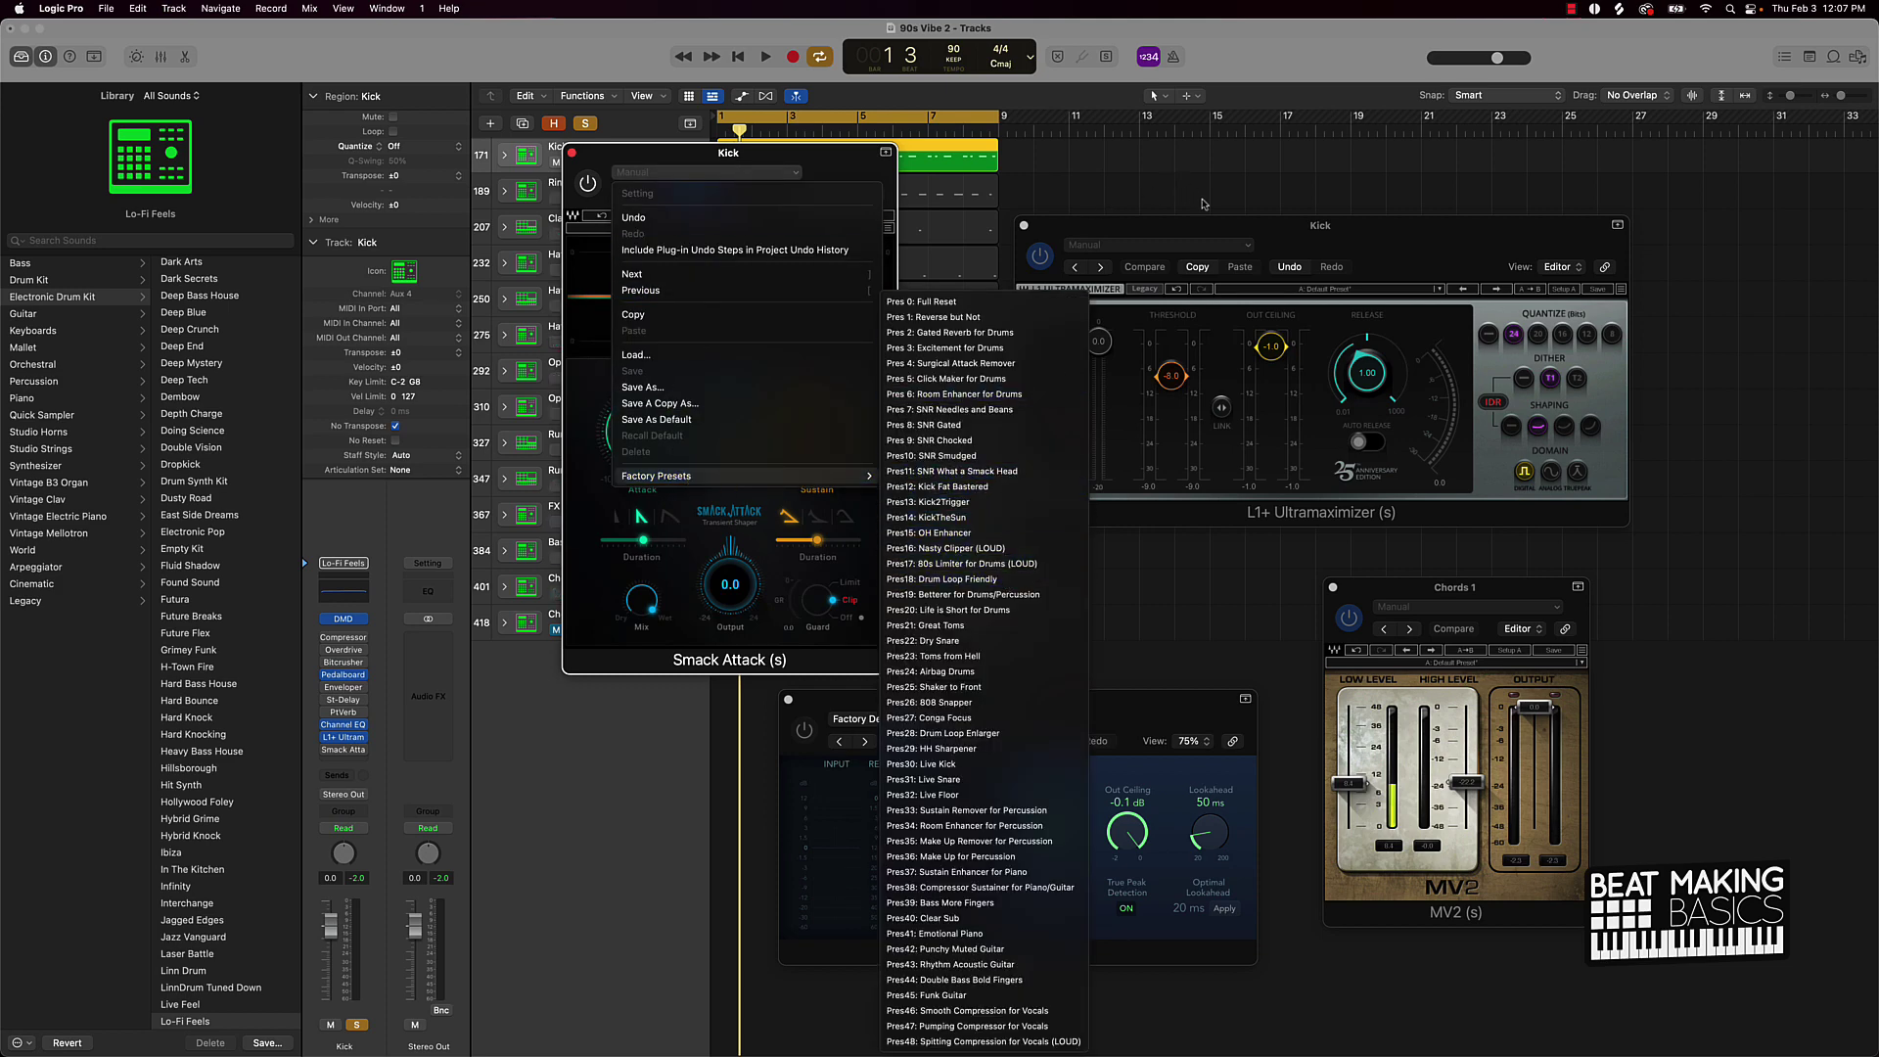
click(1274, 230)
click(1144, 250)
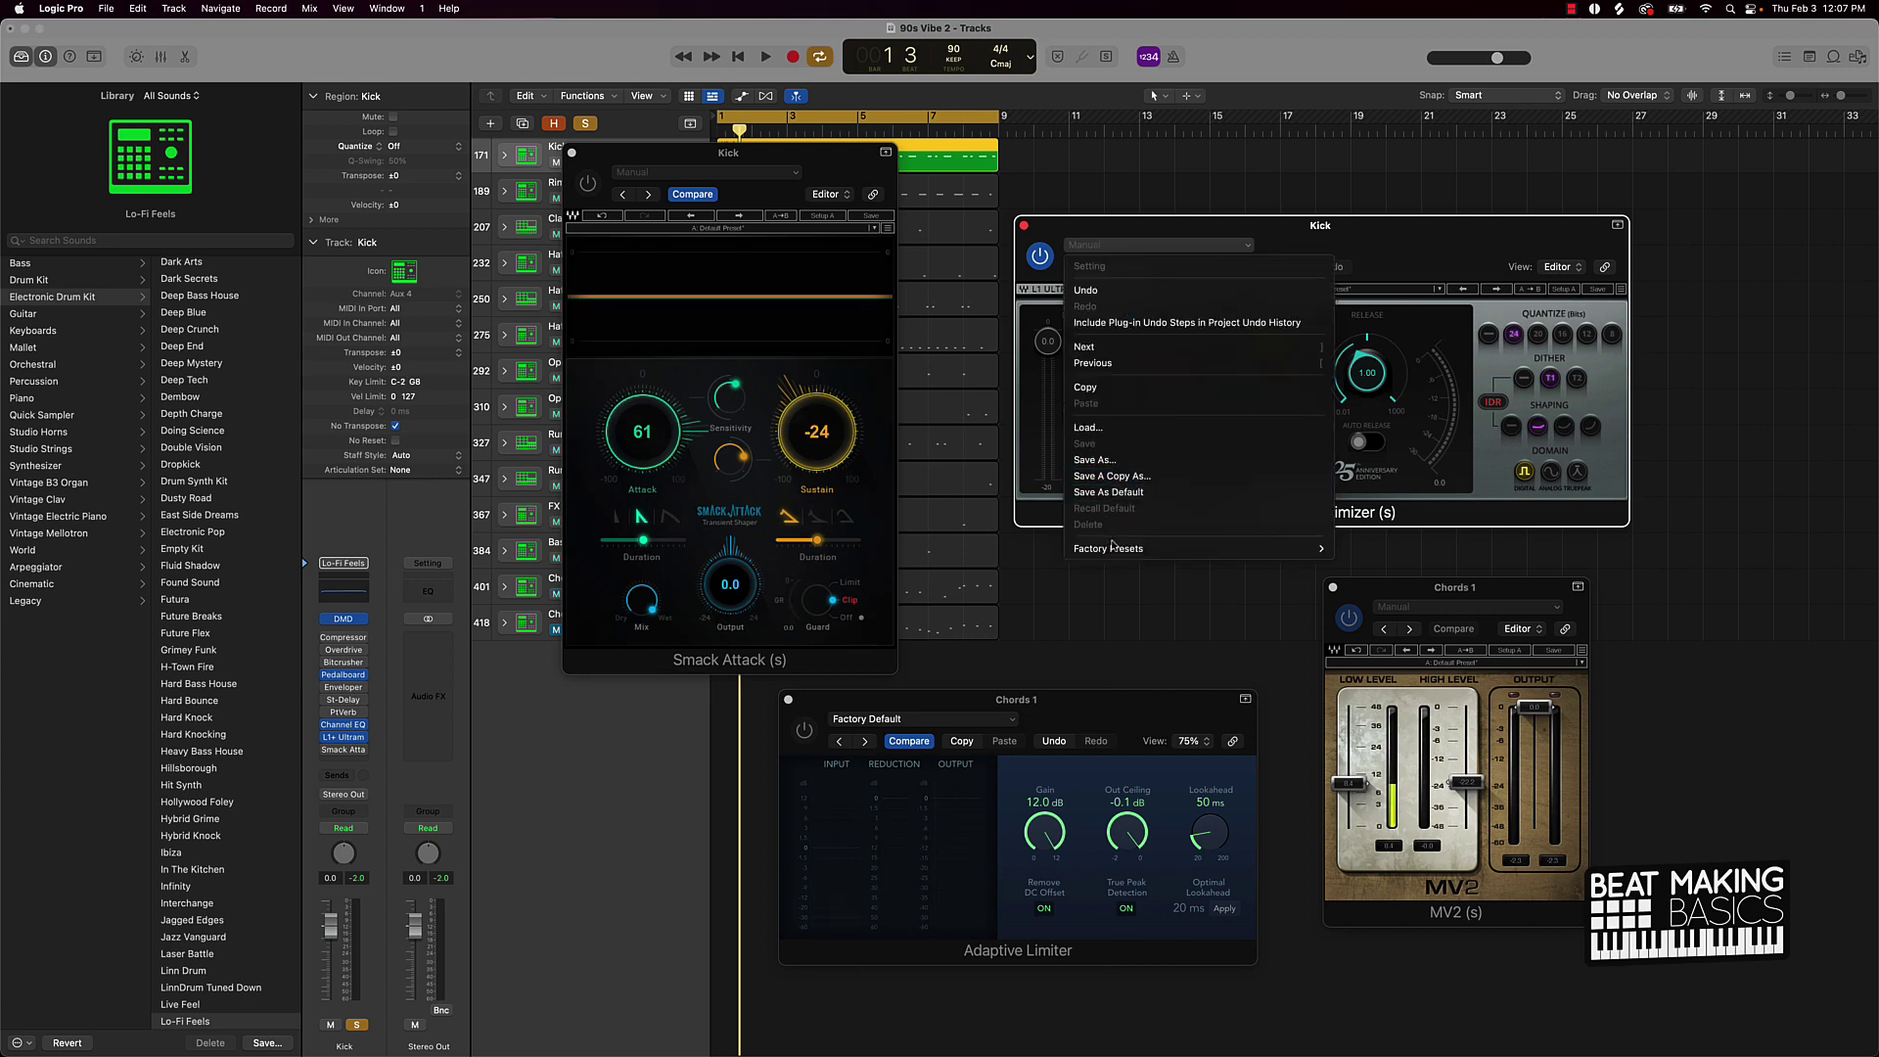
mouse_move(1116, 549)
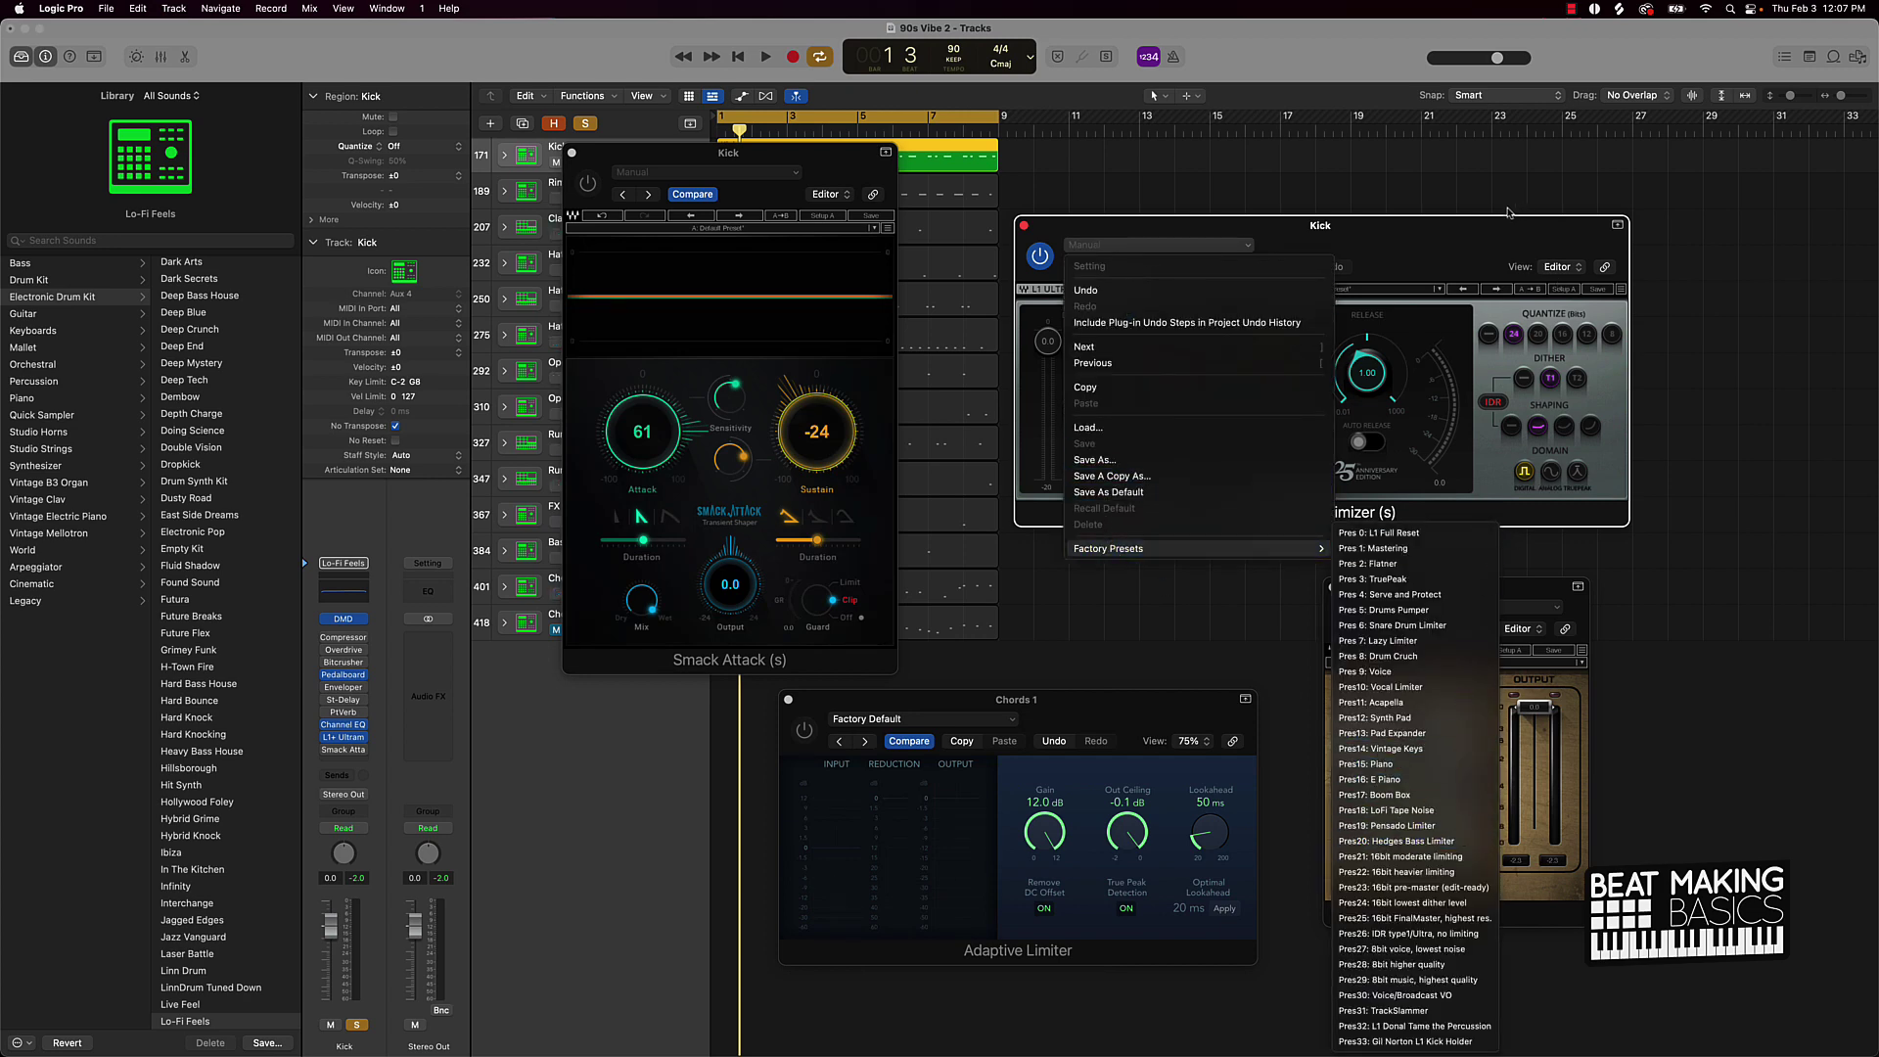
click(1469, 587)
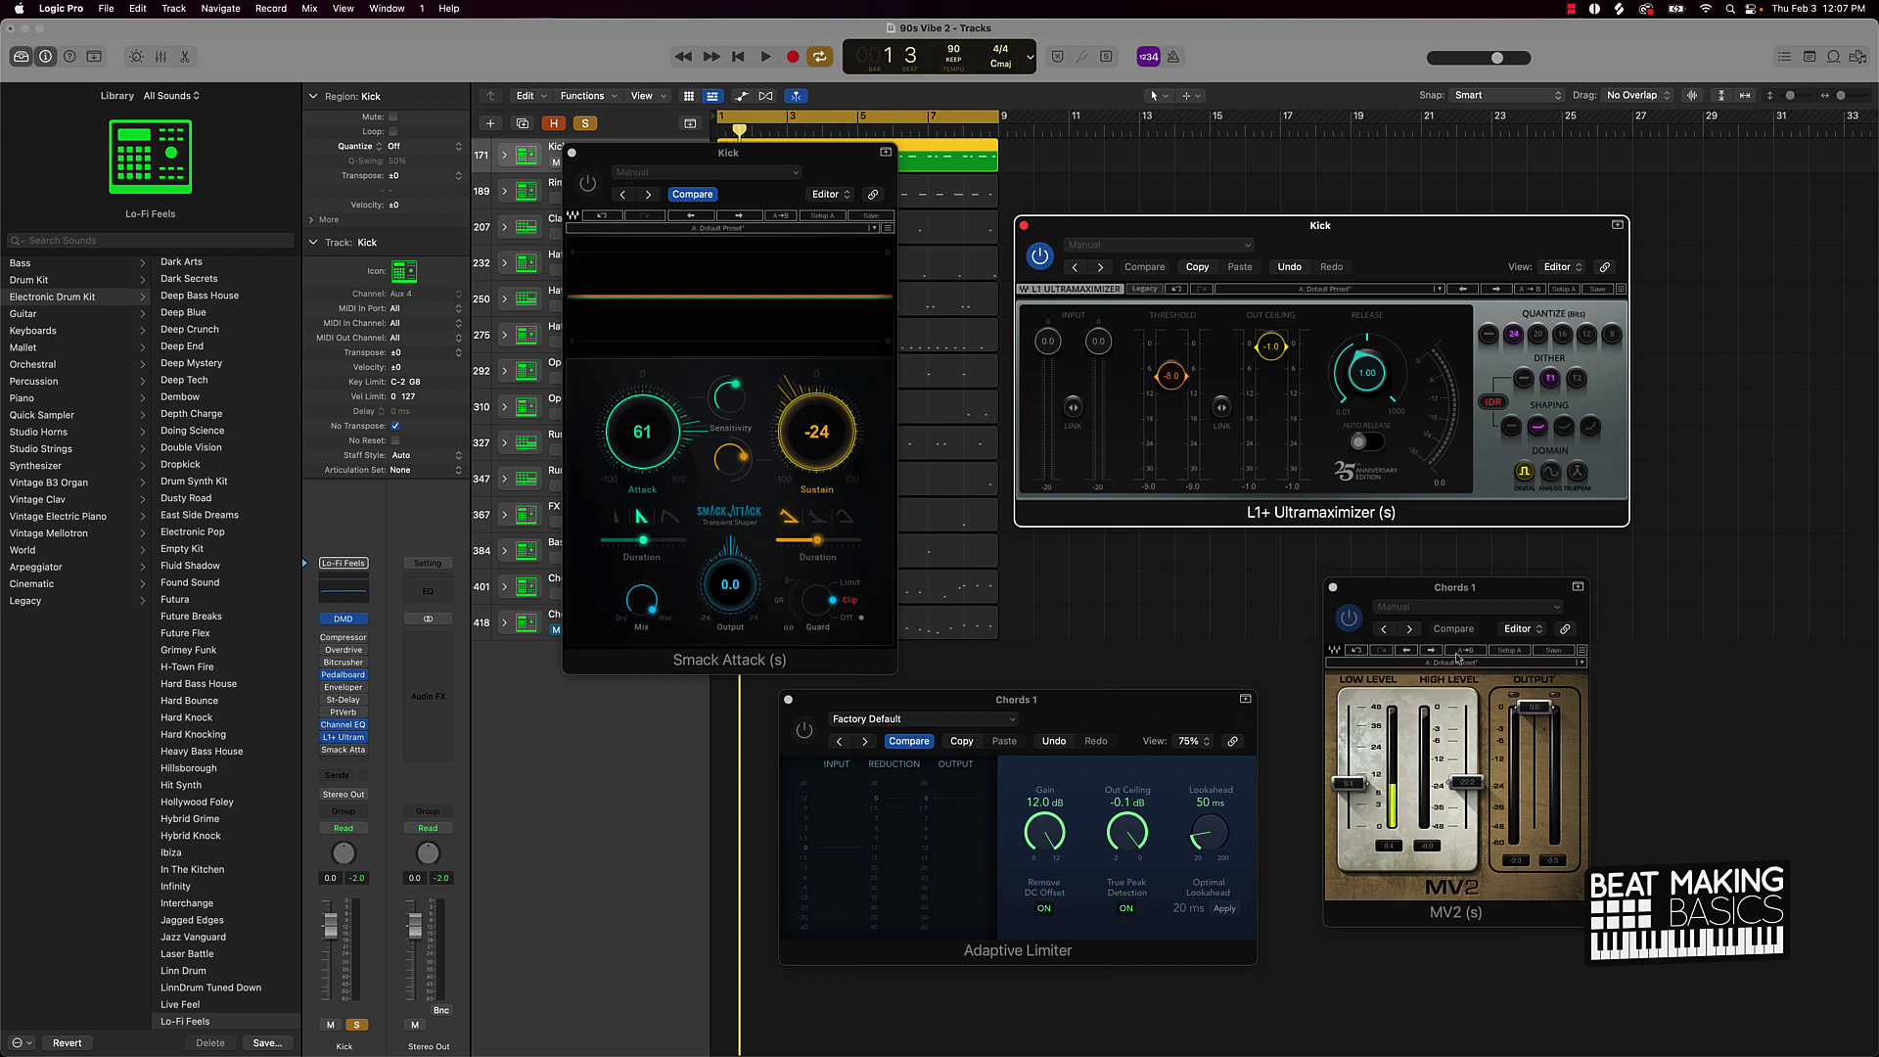
click(1456, 609)
mouse_move(1414, 911)
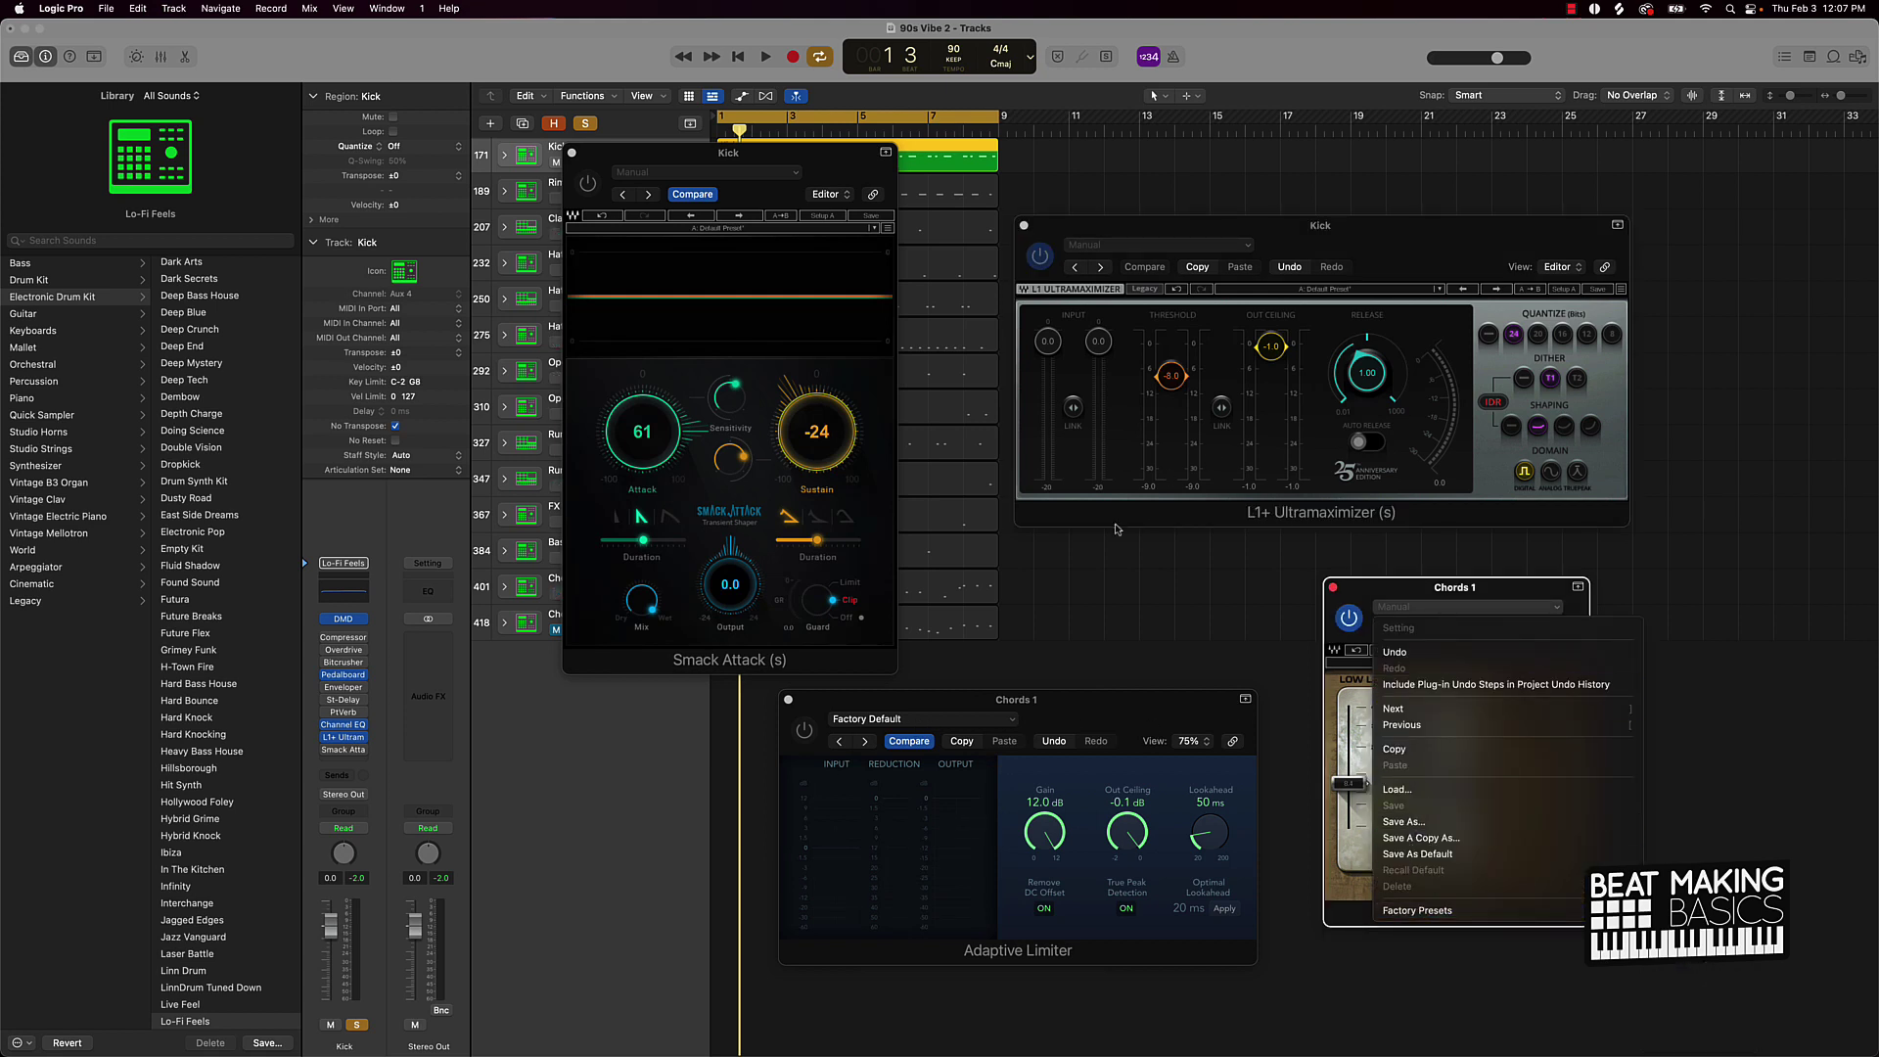
Step: Close the L1+ Ultramaximizer, Smack Attack, Adaptive Limiter and MV2 plug-in windows
click(571, 157)
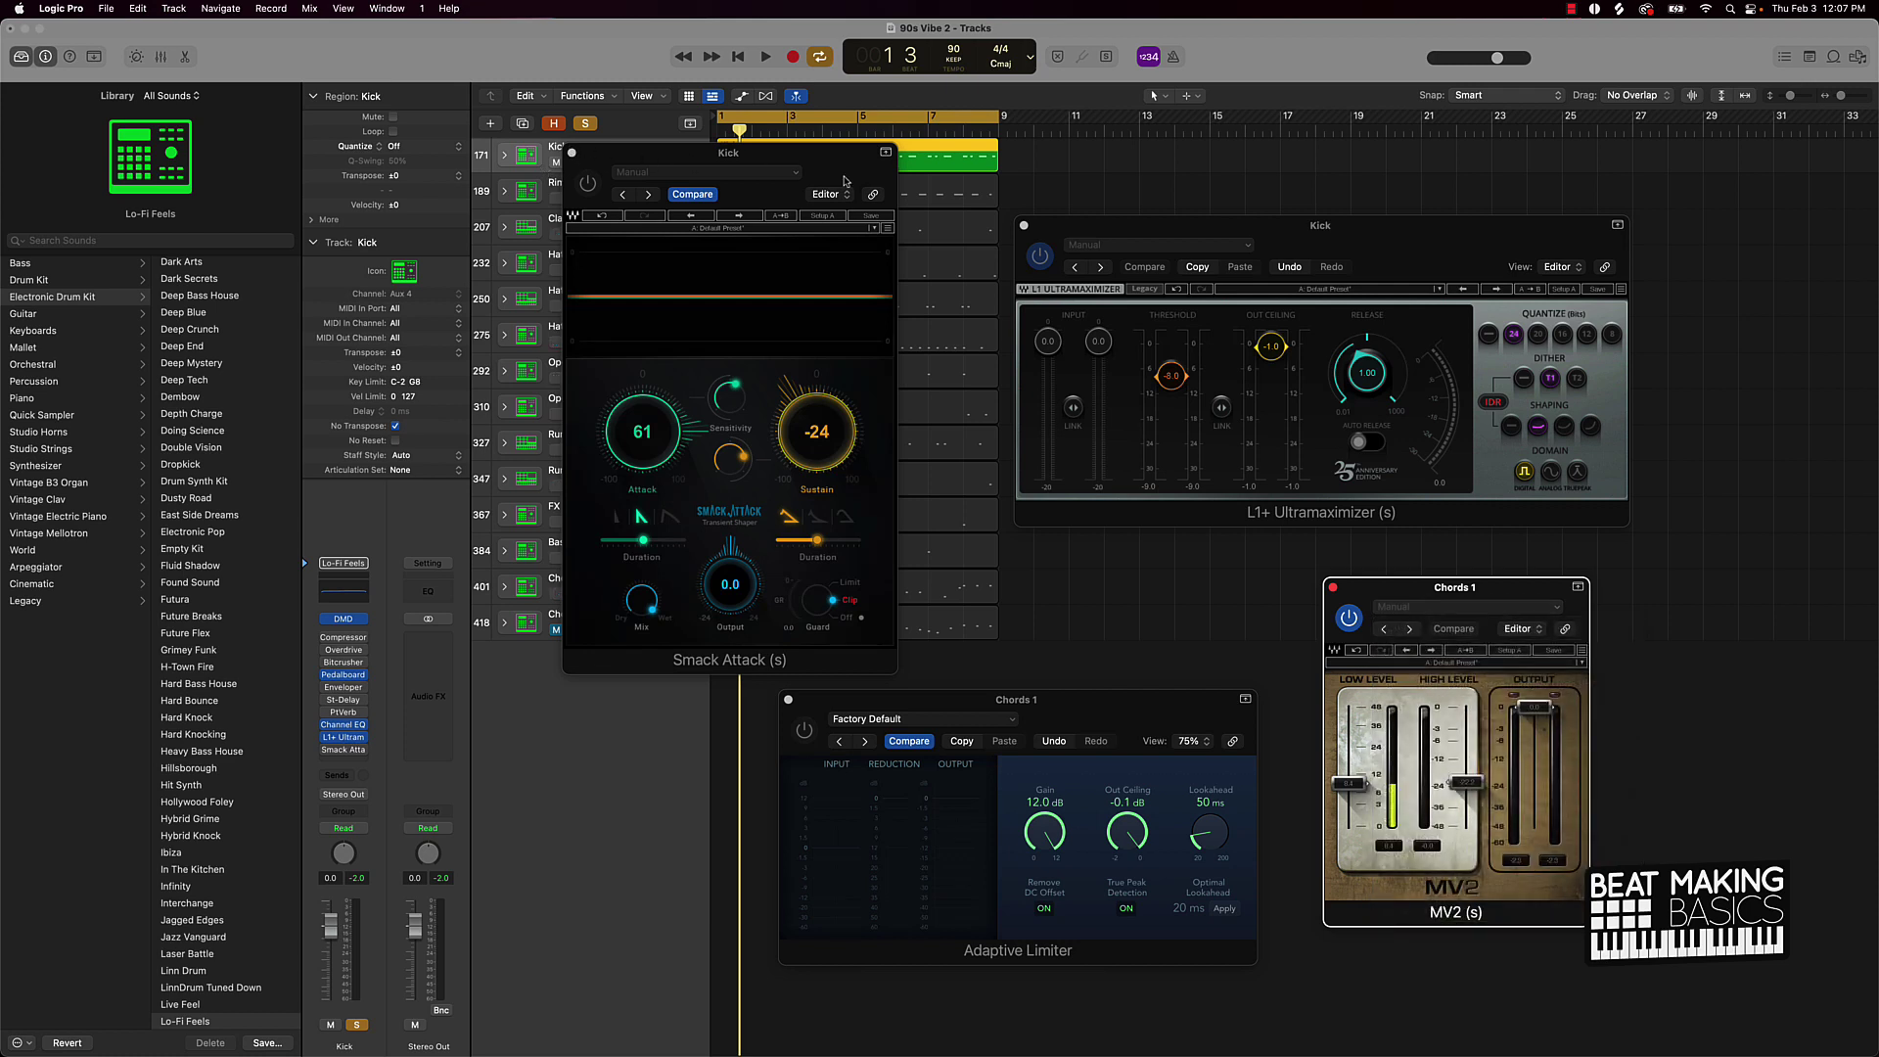
click(1024, 225)
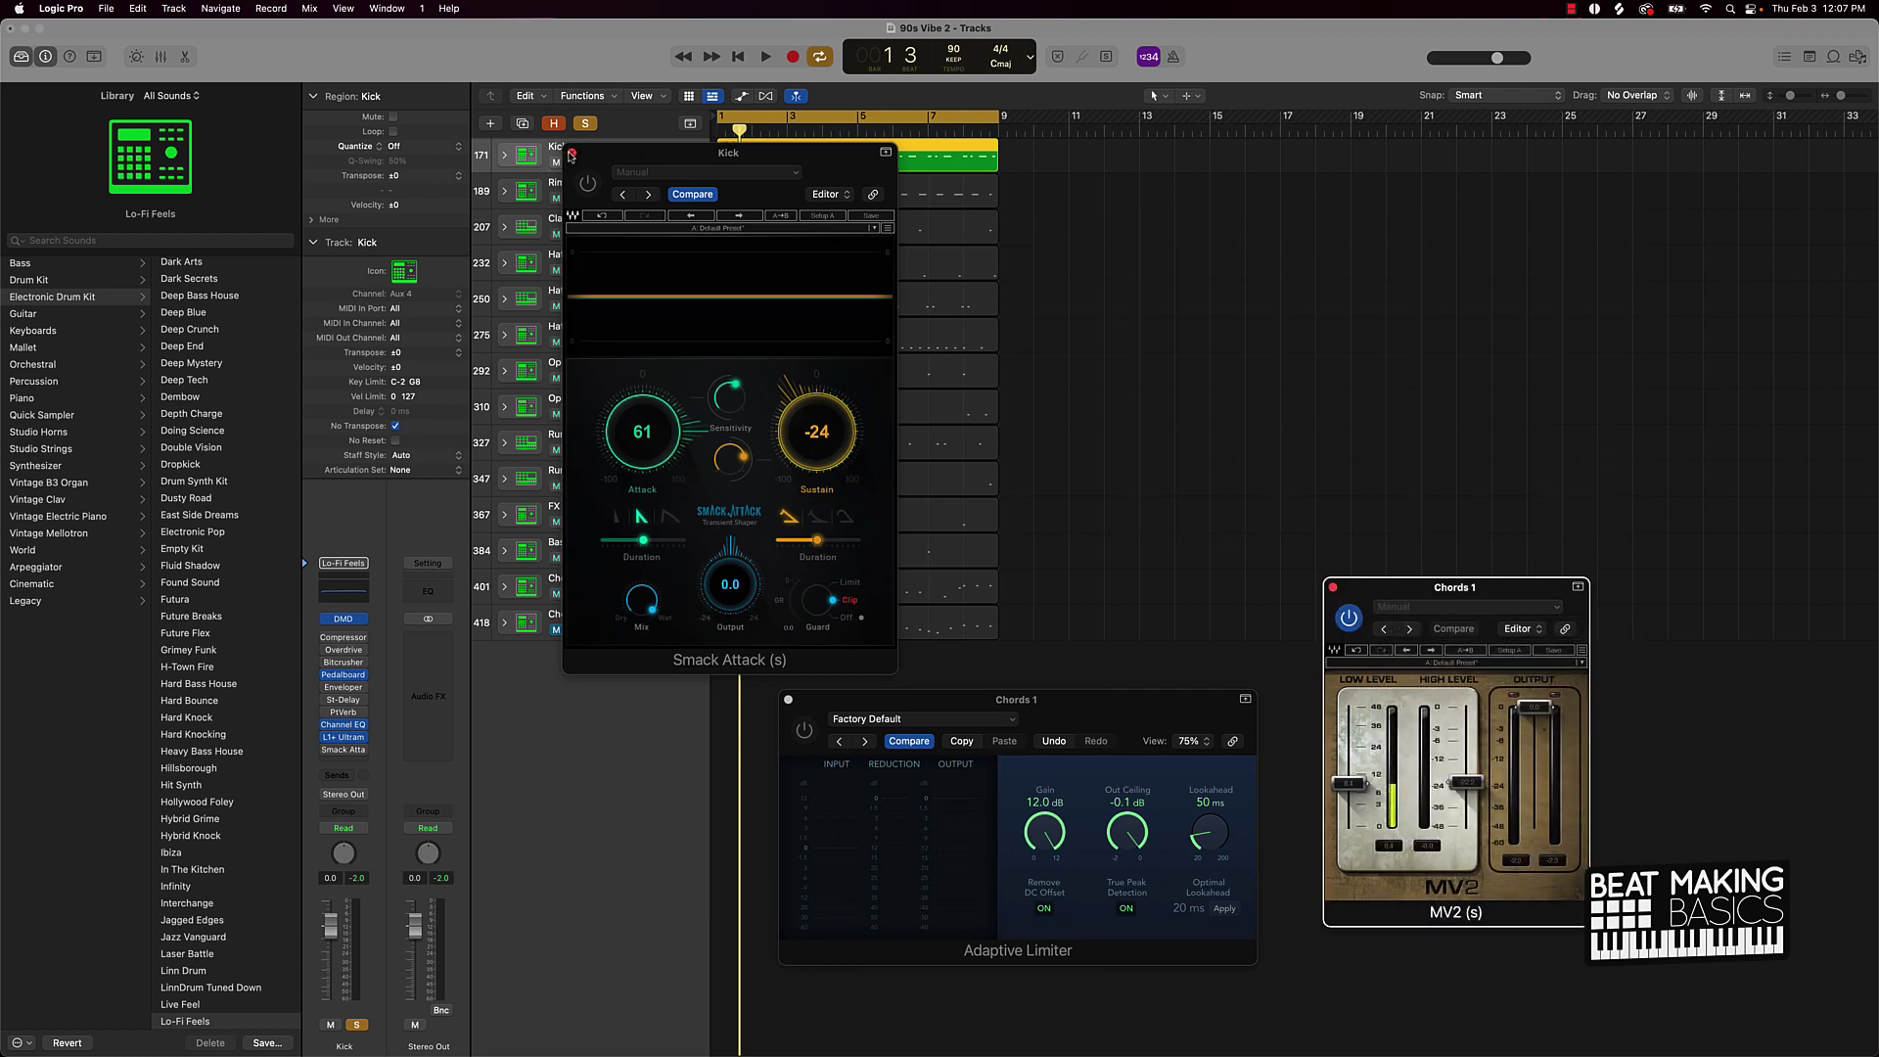
click(571, 153)
click(786, 699)
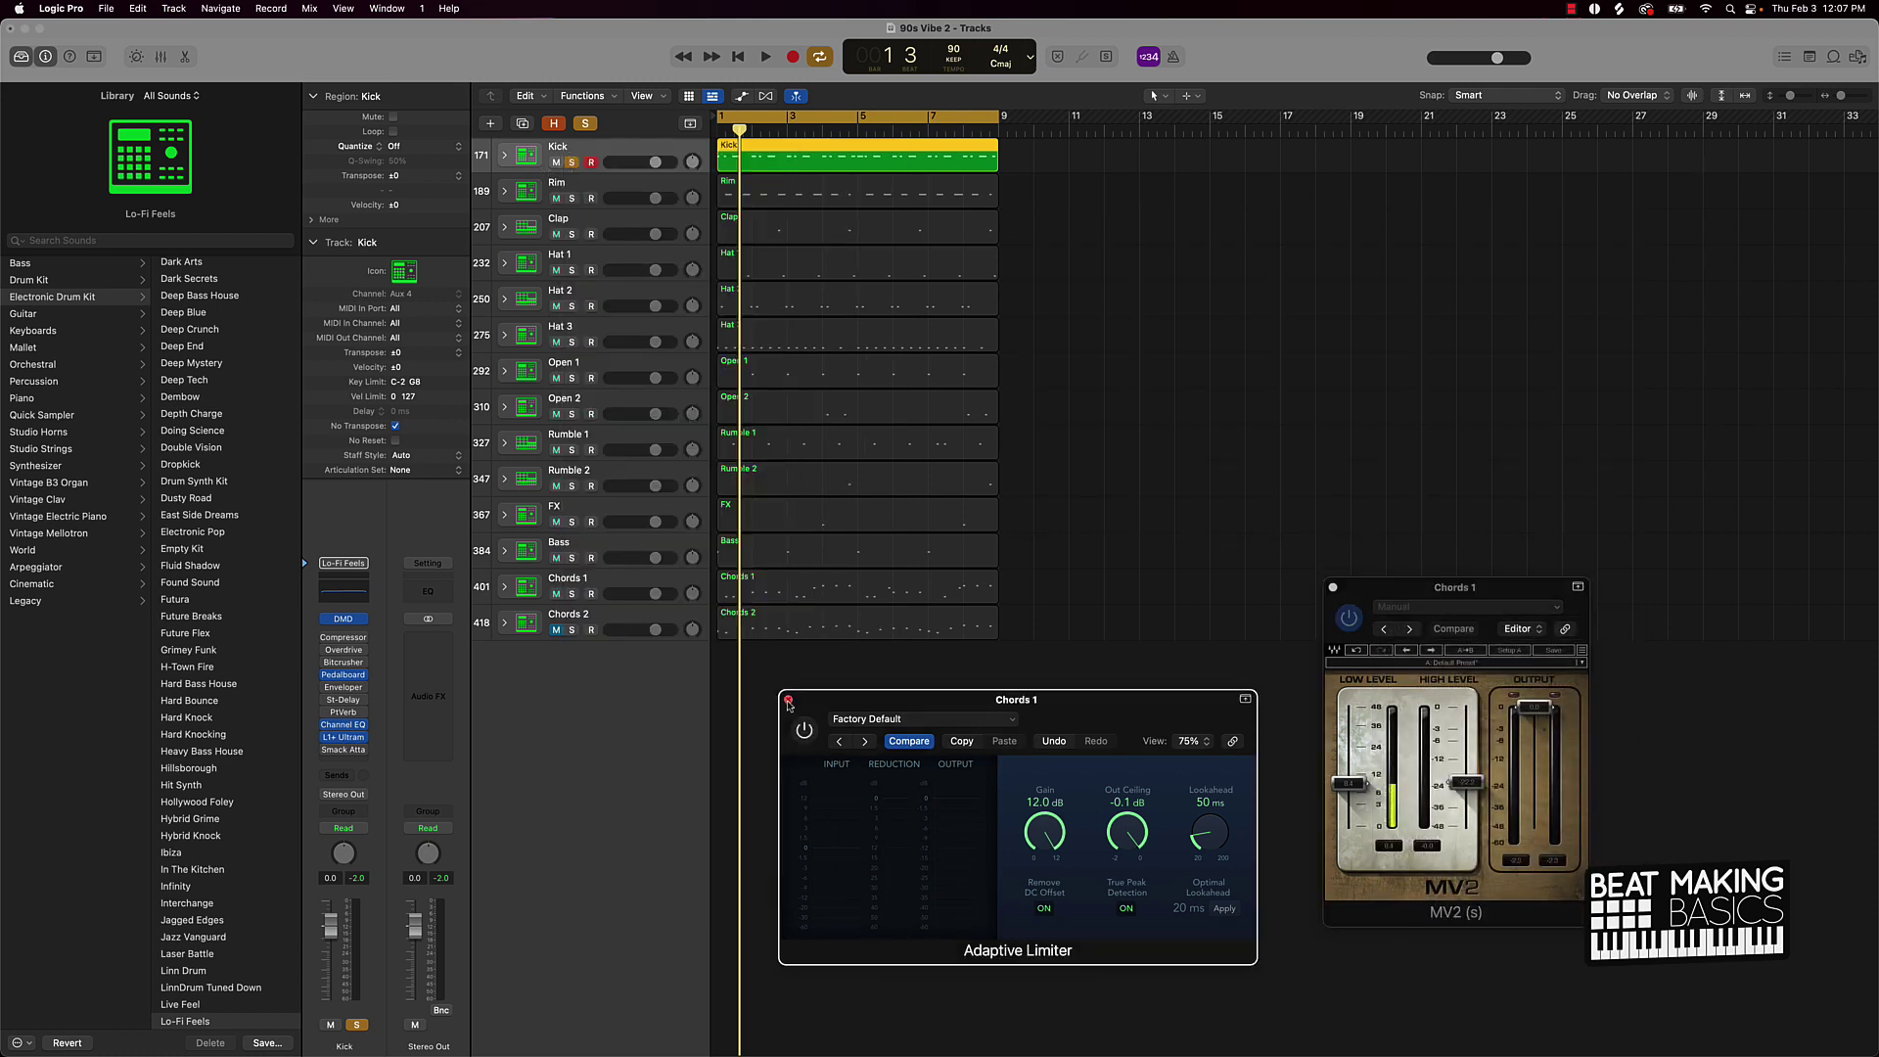
click(1333, 587)
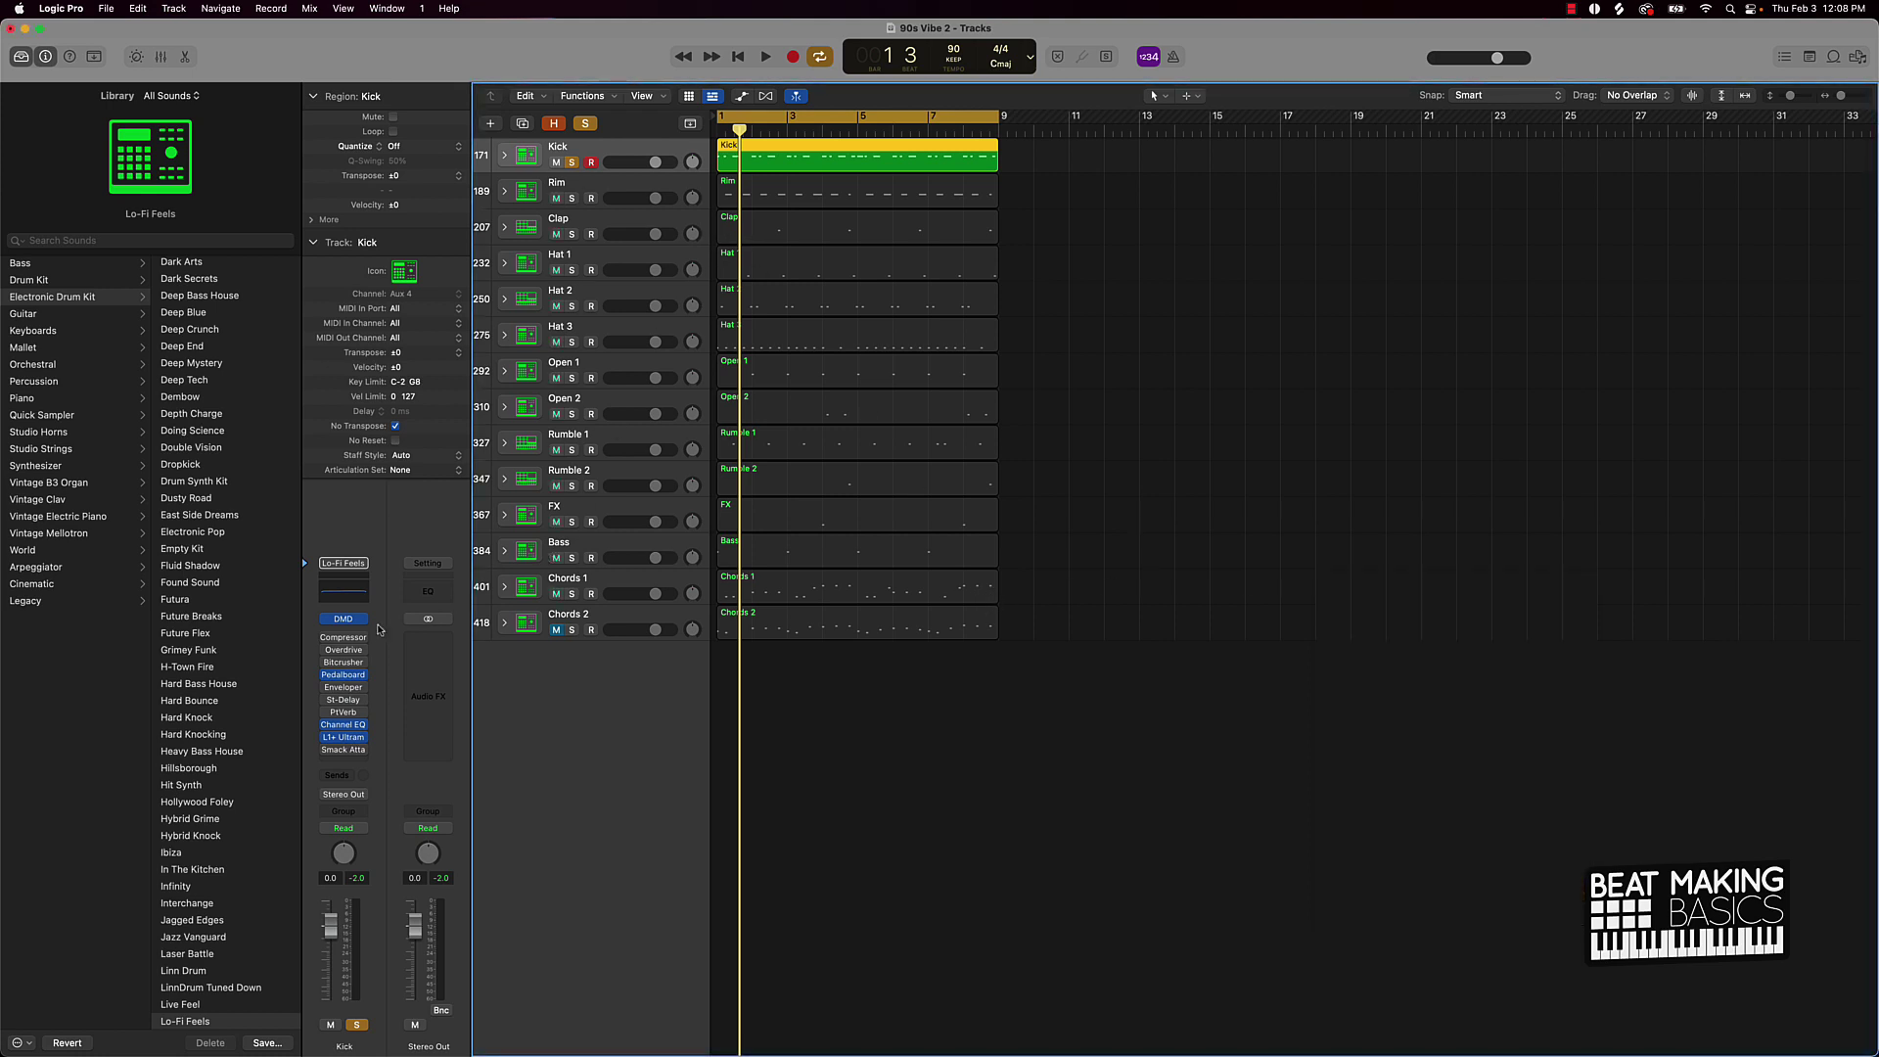
mouse_move(327, 741)
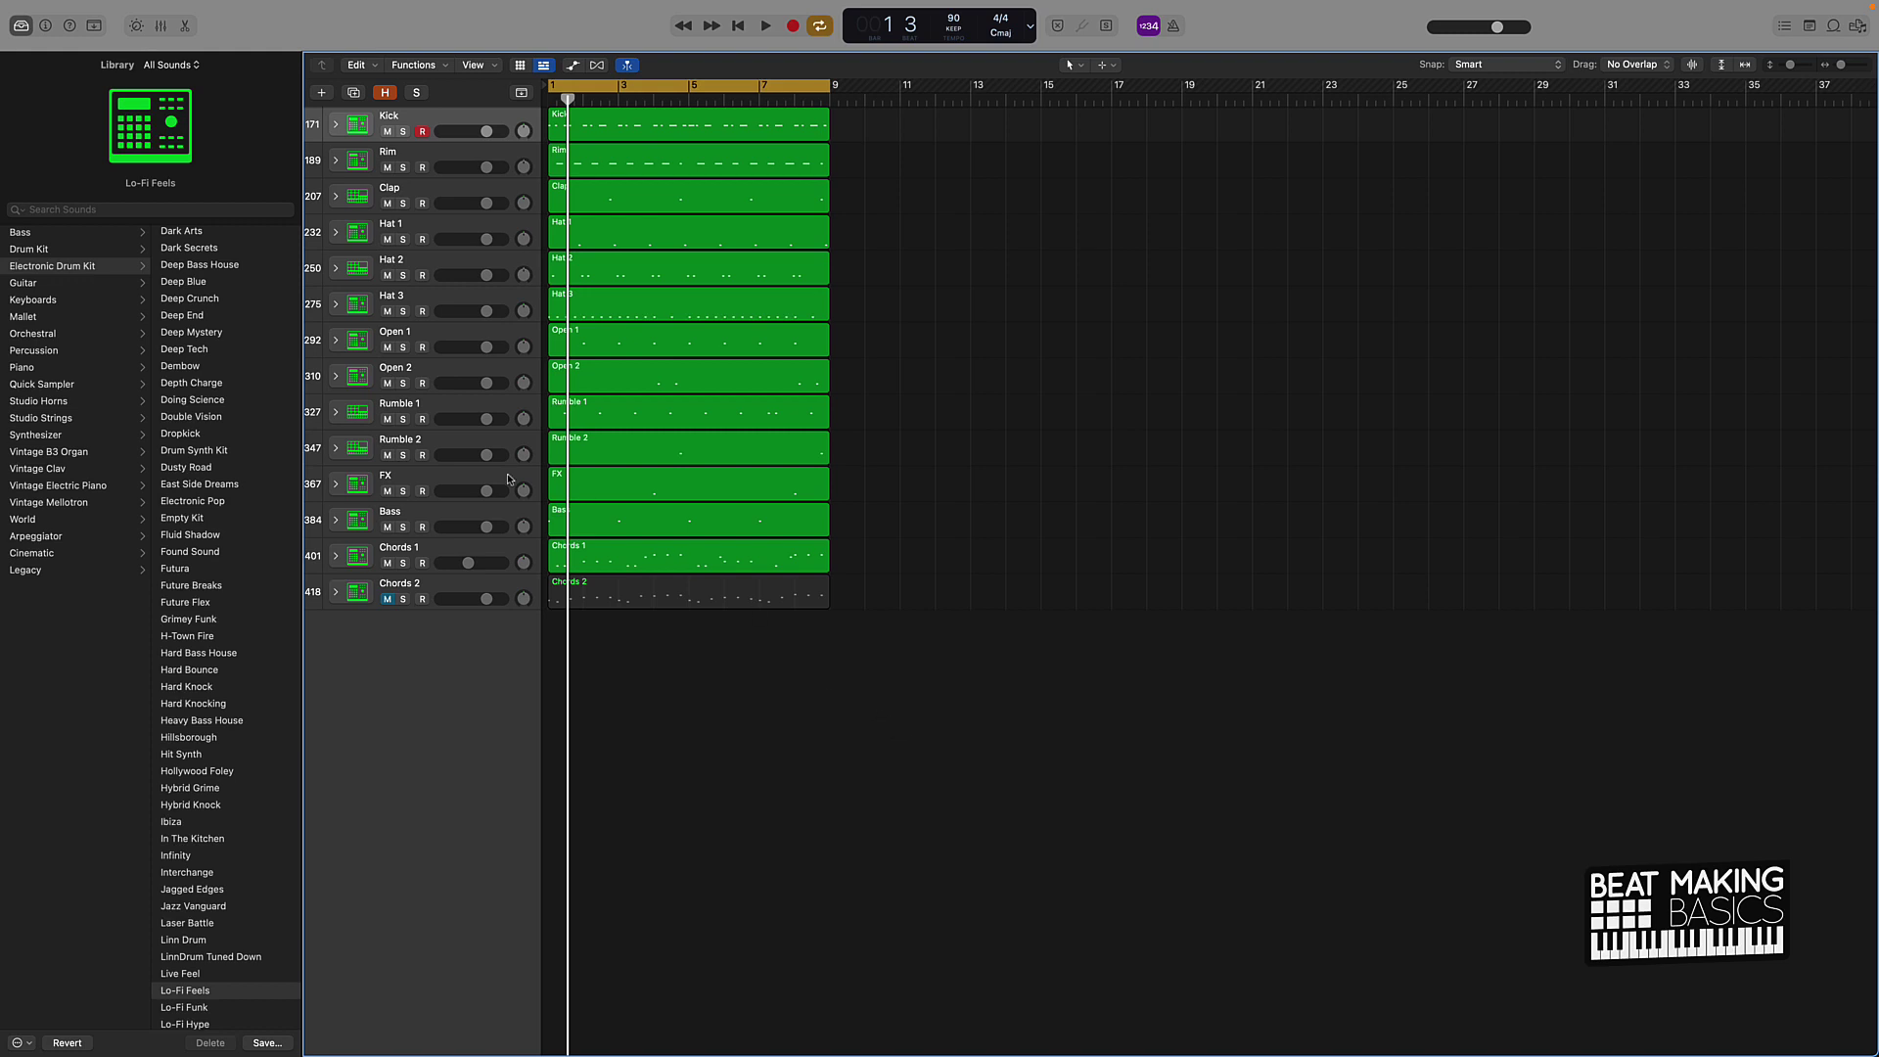
Step: Show the mixer and examine the bus choices for an empty send slot on Kick, including buses 97 to 128
click(160, 26)
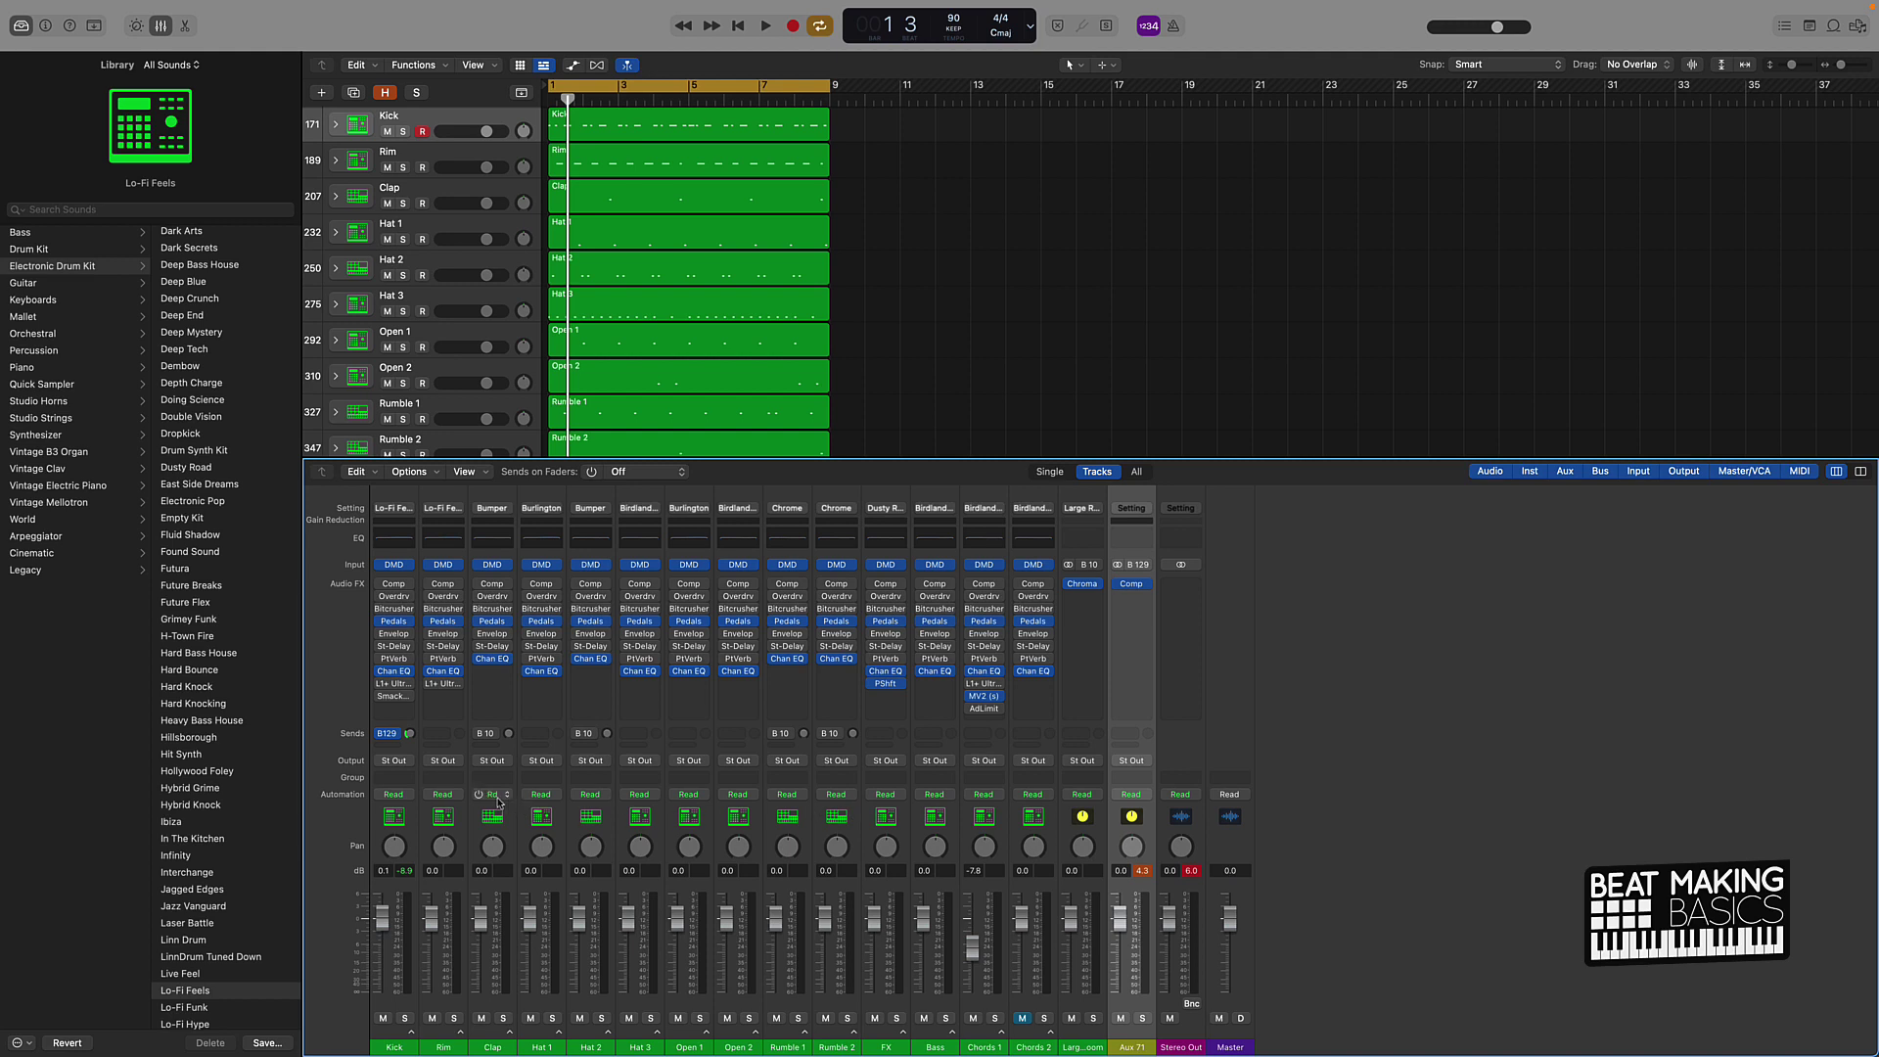
click(396, 736)
click(391, 745)
mouse_move(401, 767)
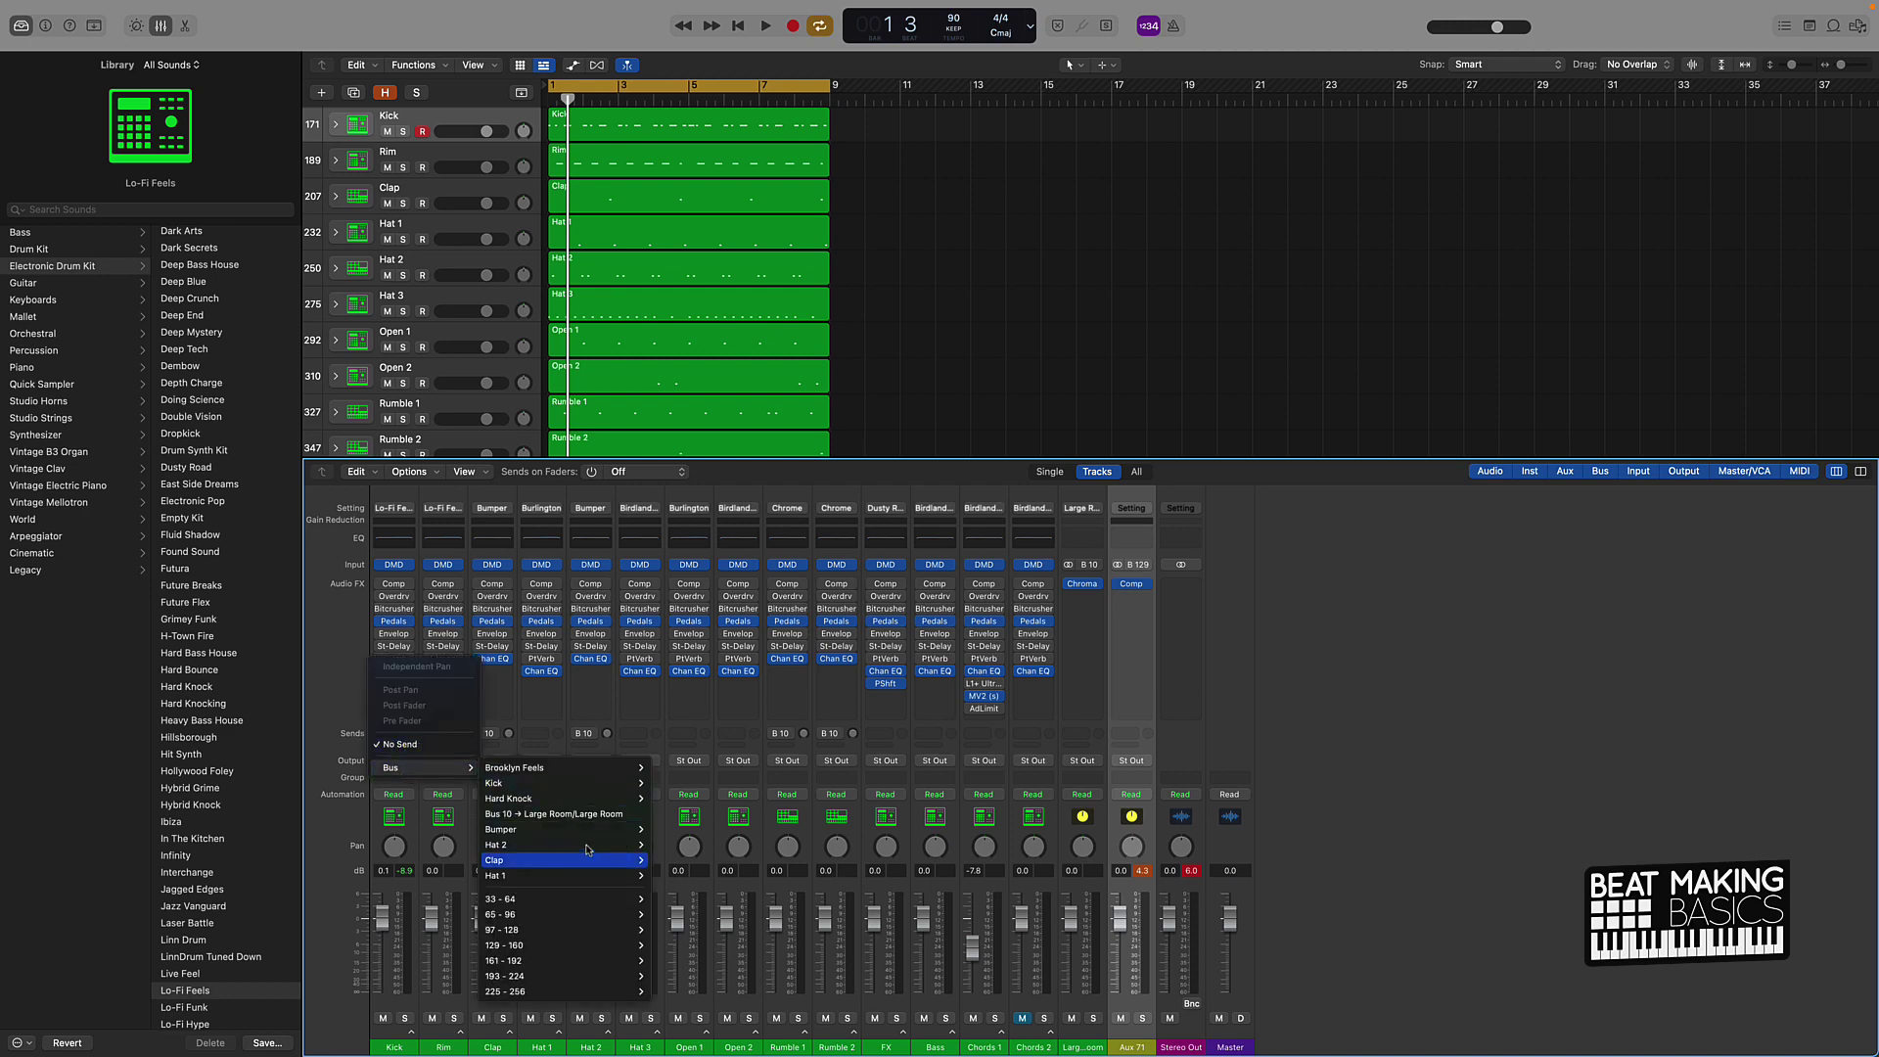
mouse_move(603, 960)
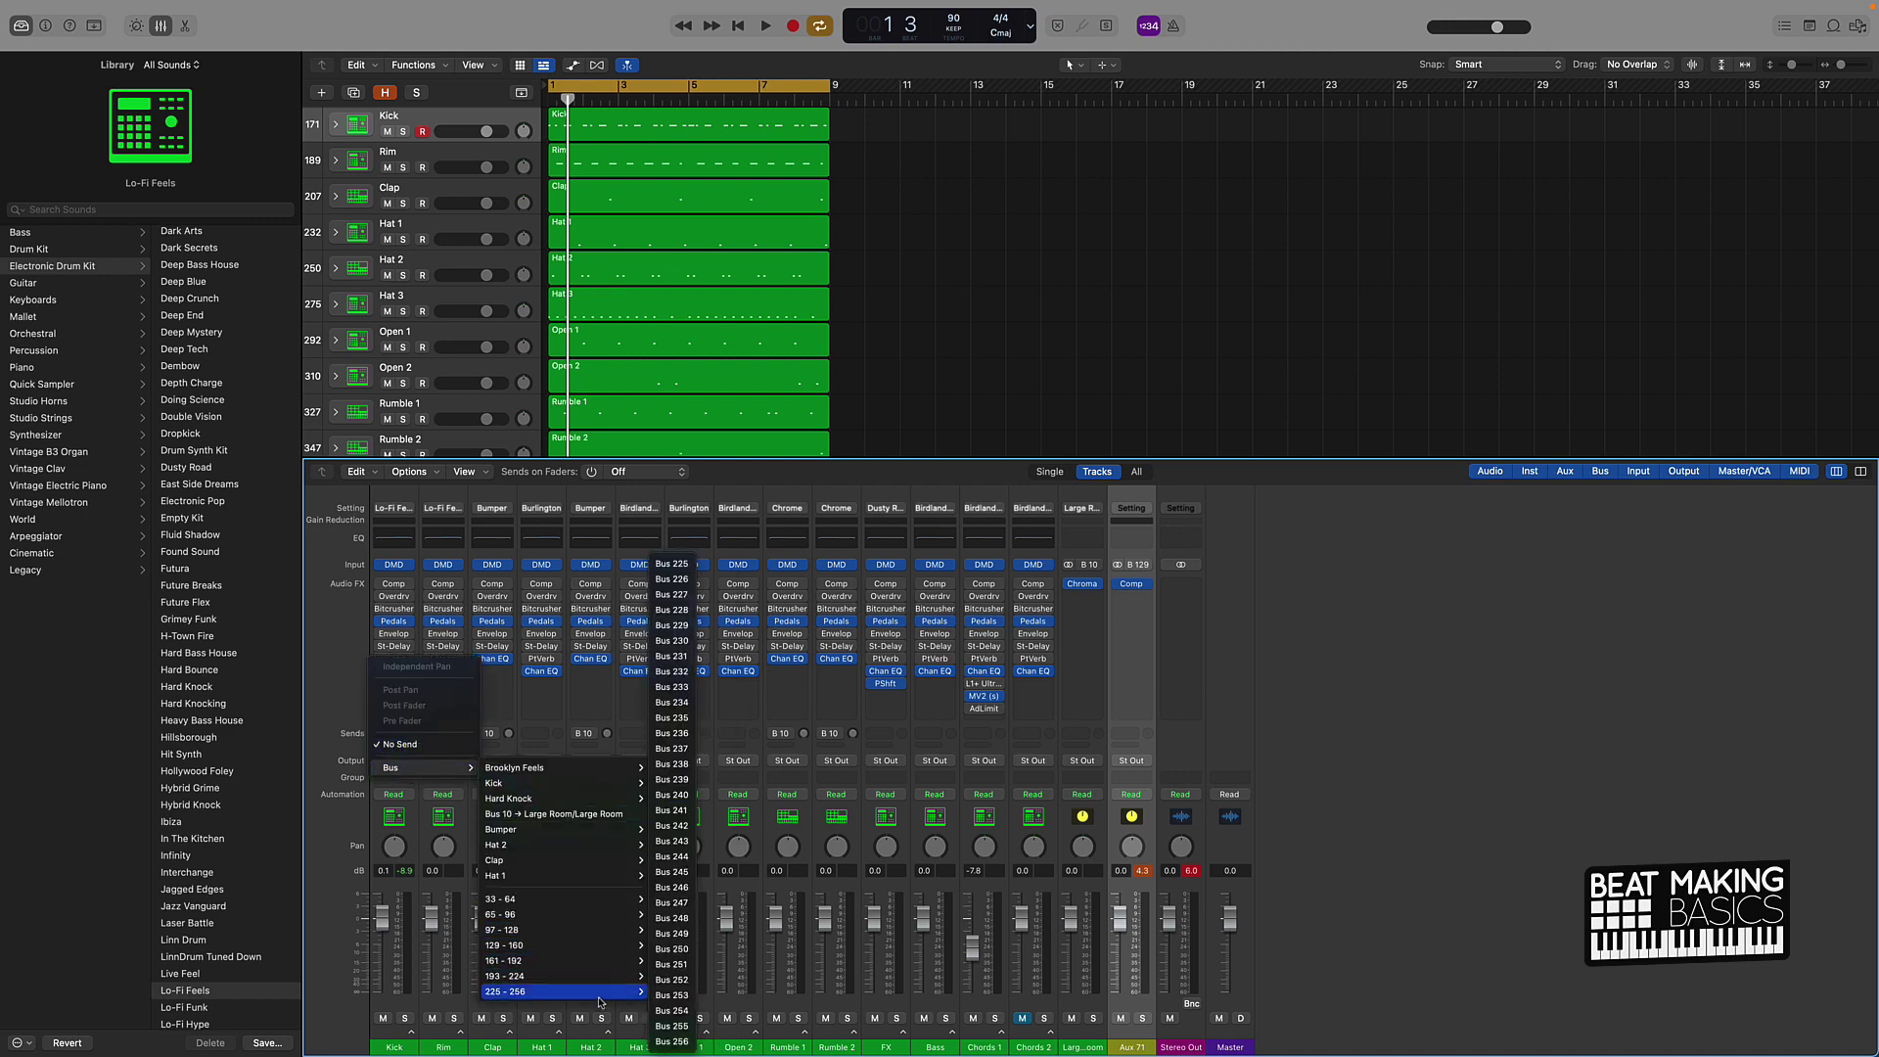
mouse_move(509, 930)
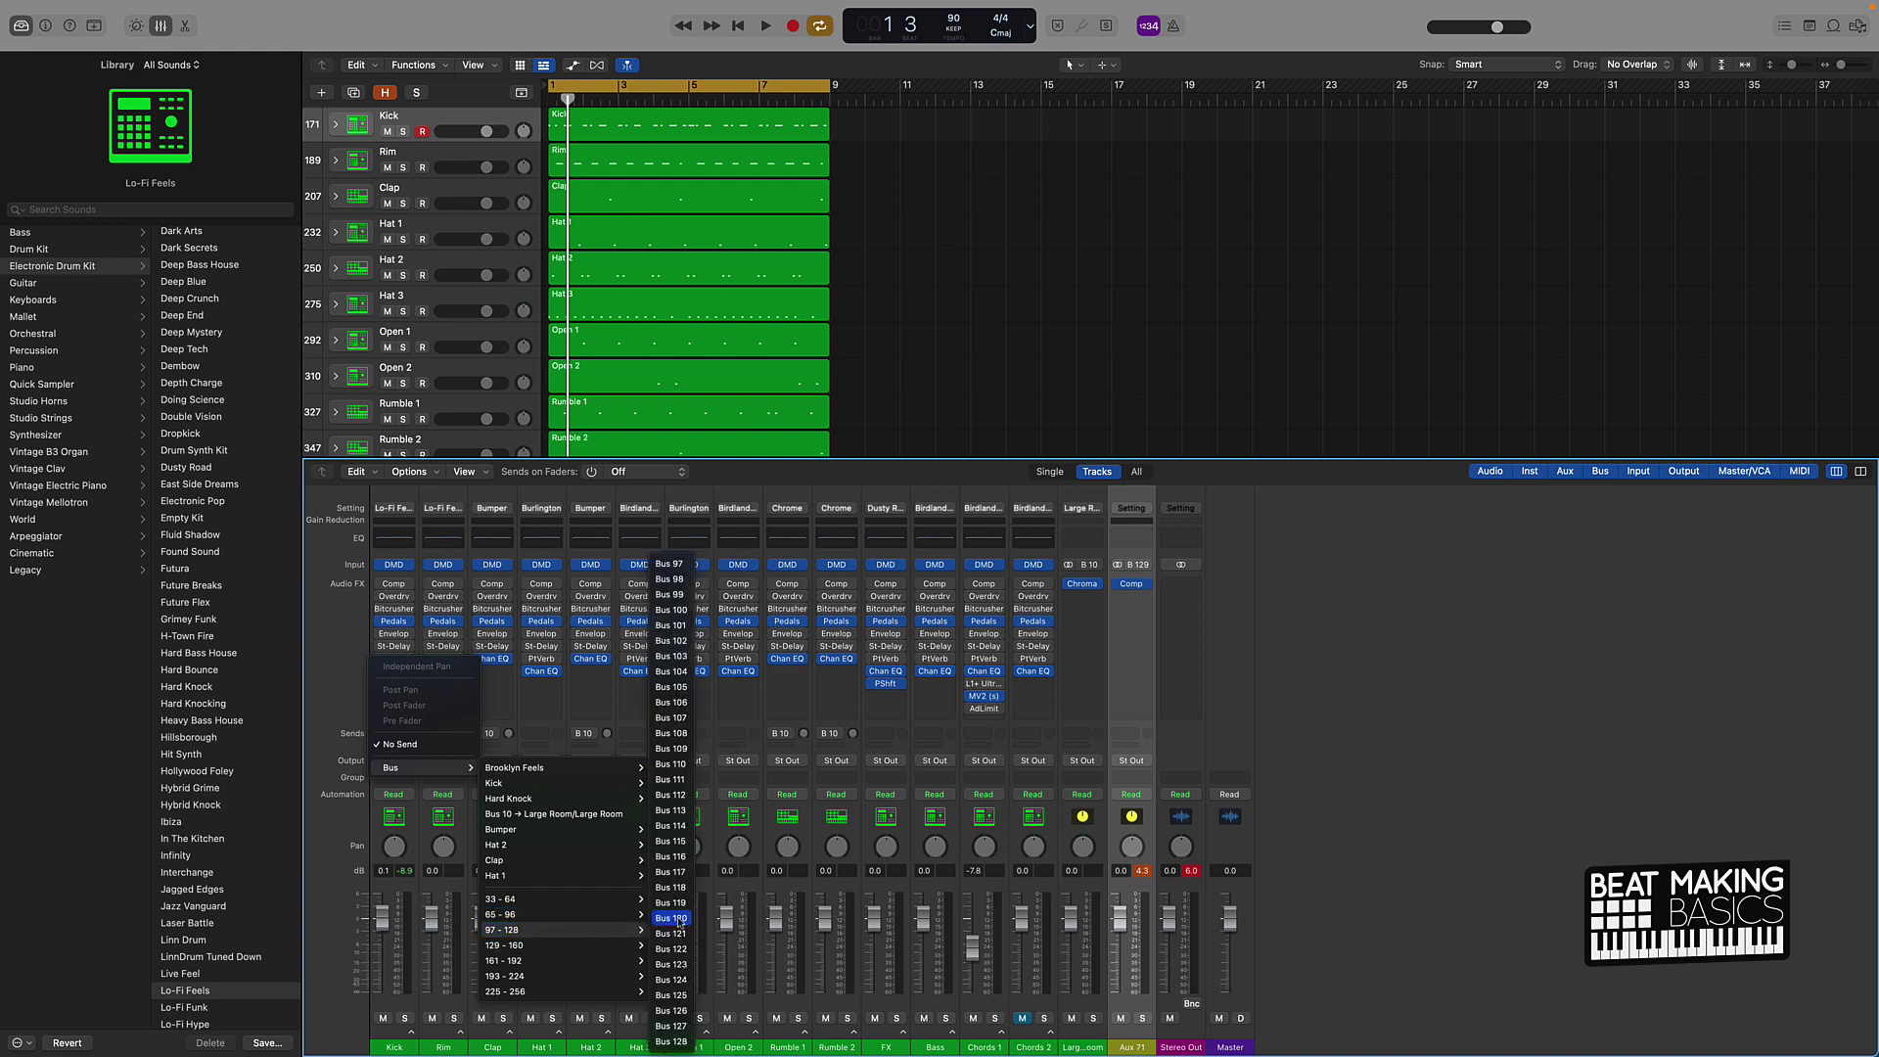
click(671, 946)
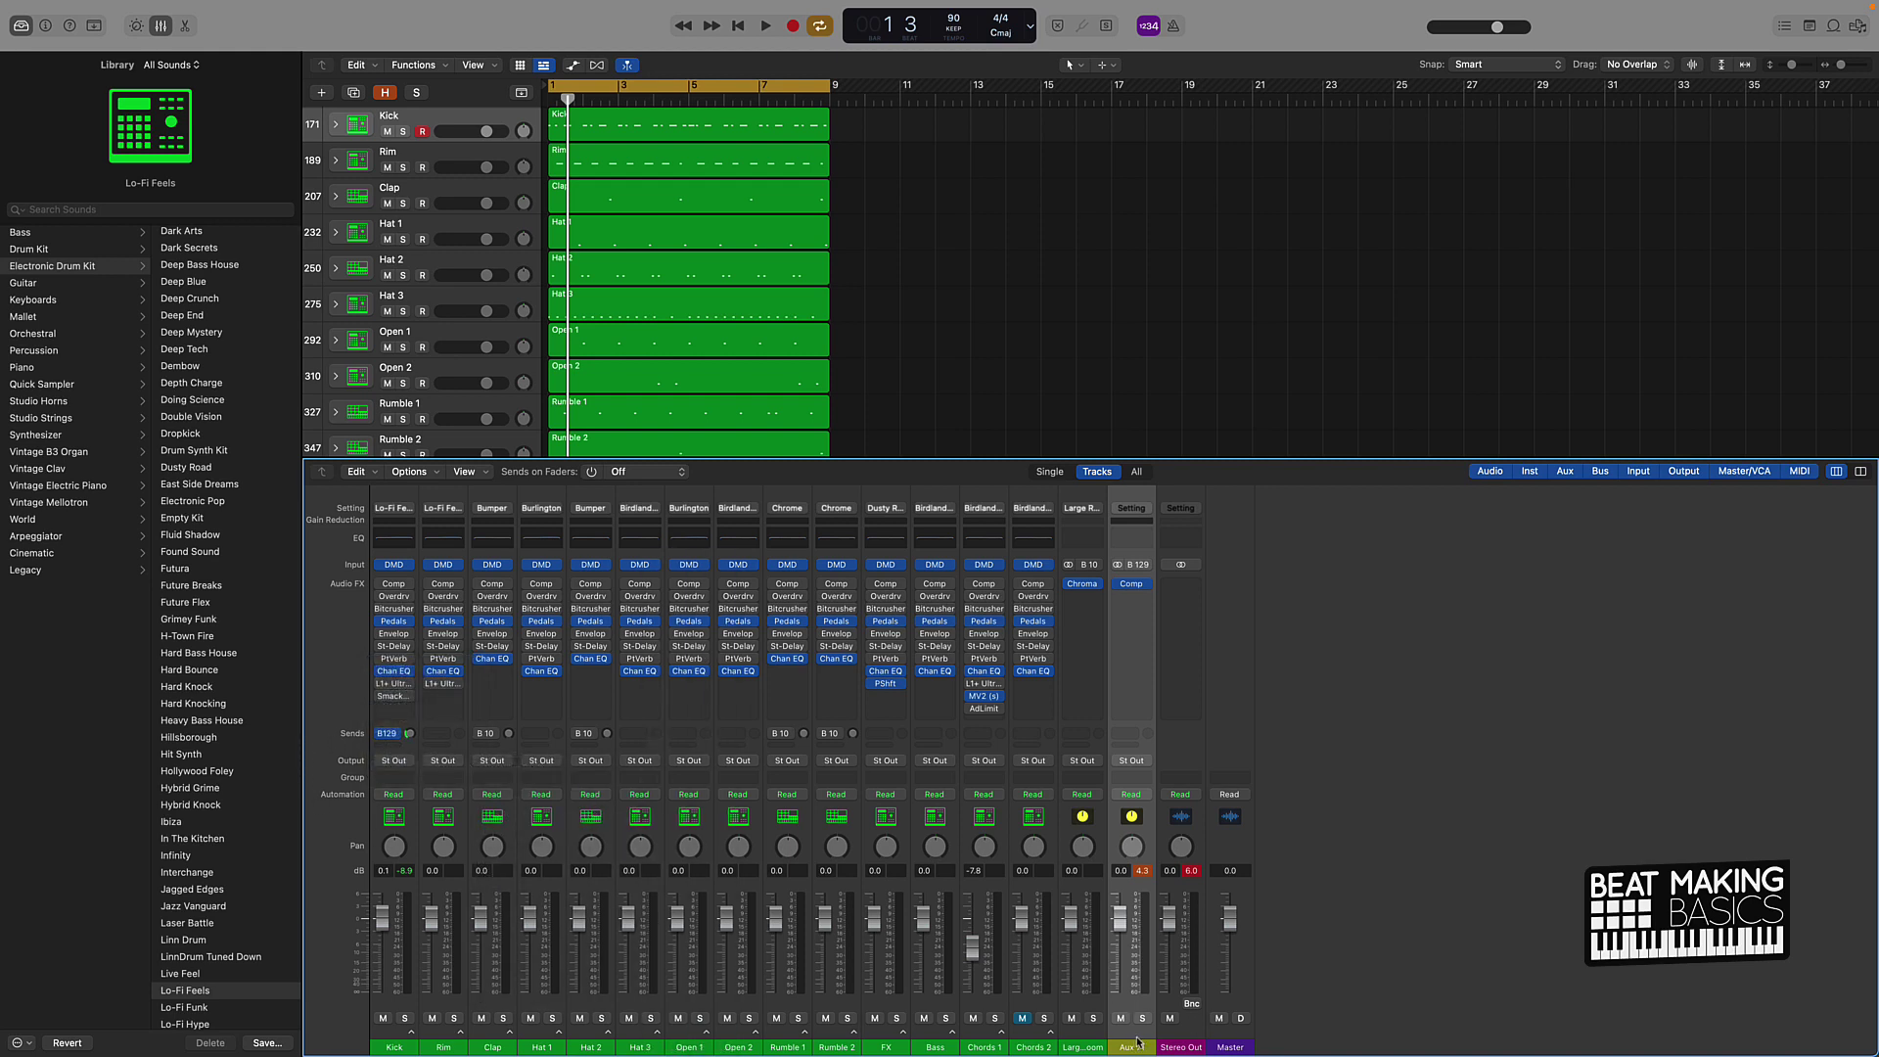
Step: Reset the peak reading on Aux 71 and look up the Compressor among its Dynamics plug-in choices without inserting another one
click(1143, 871)
click(1142, 587)
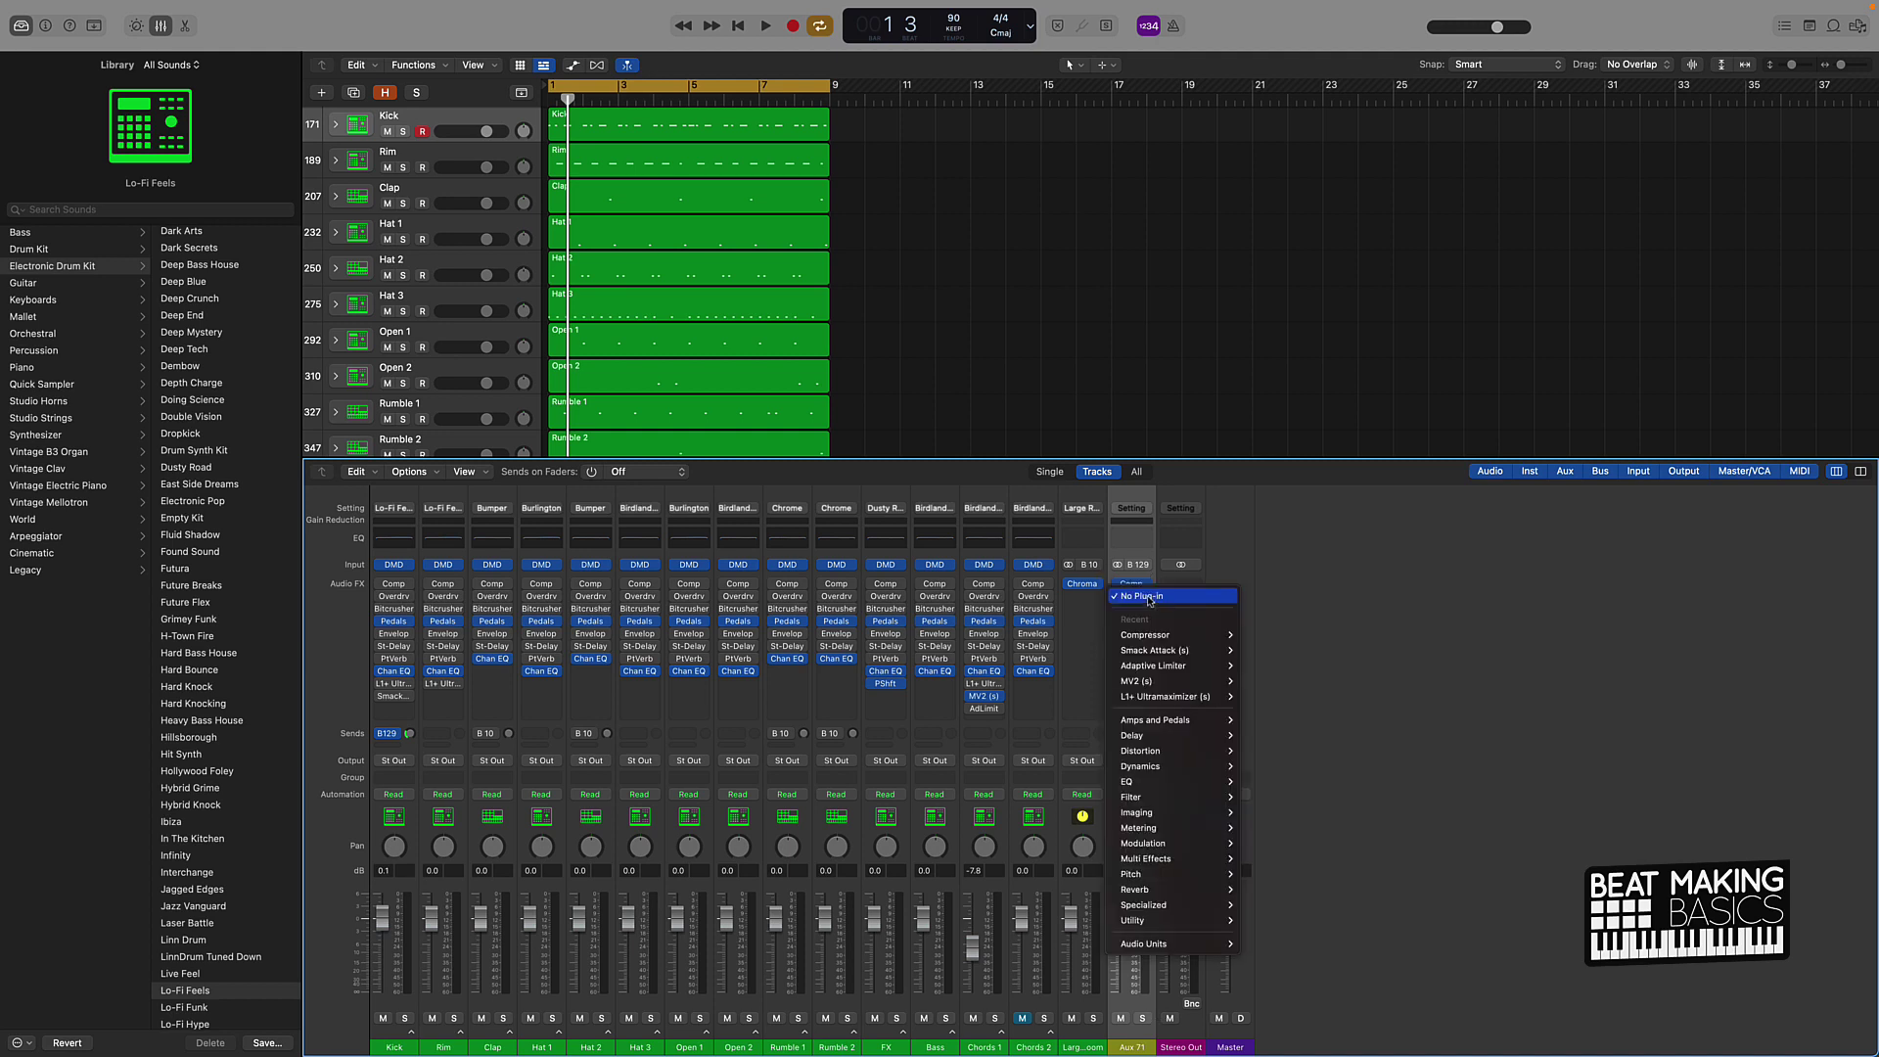
mouse_move(1149, 771)
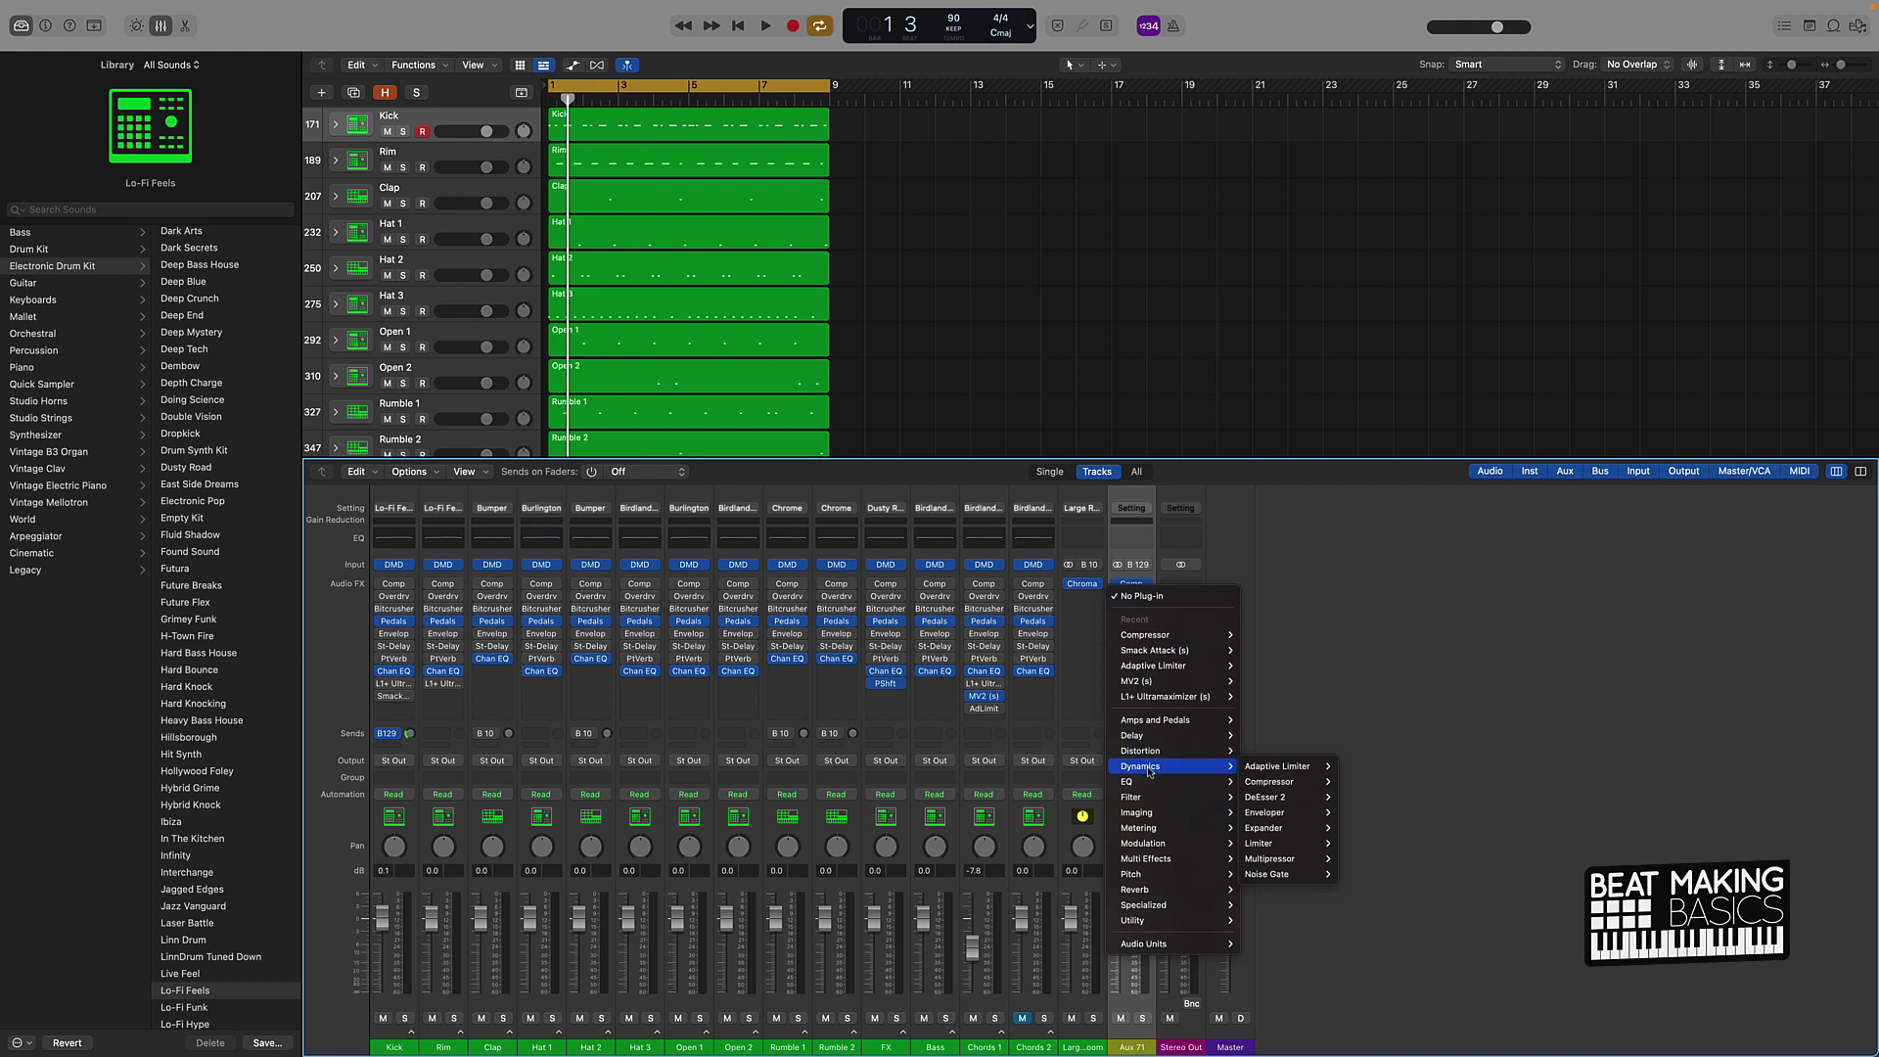
mouse_move(1302, 784)
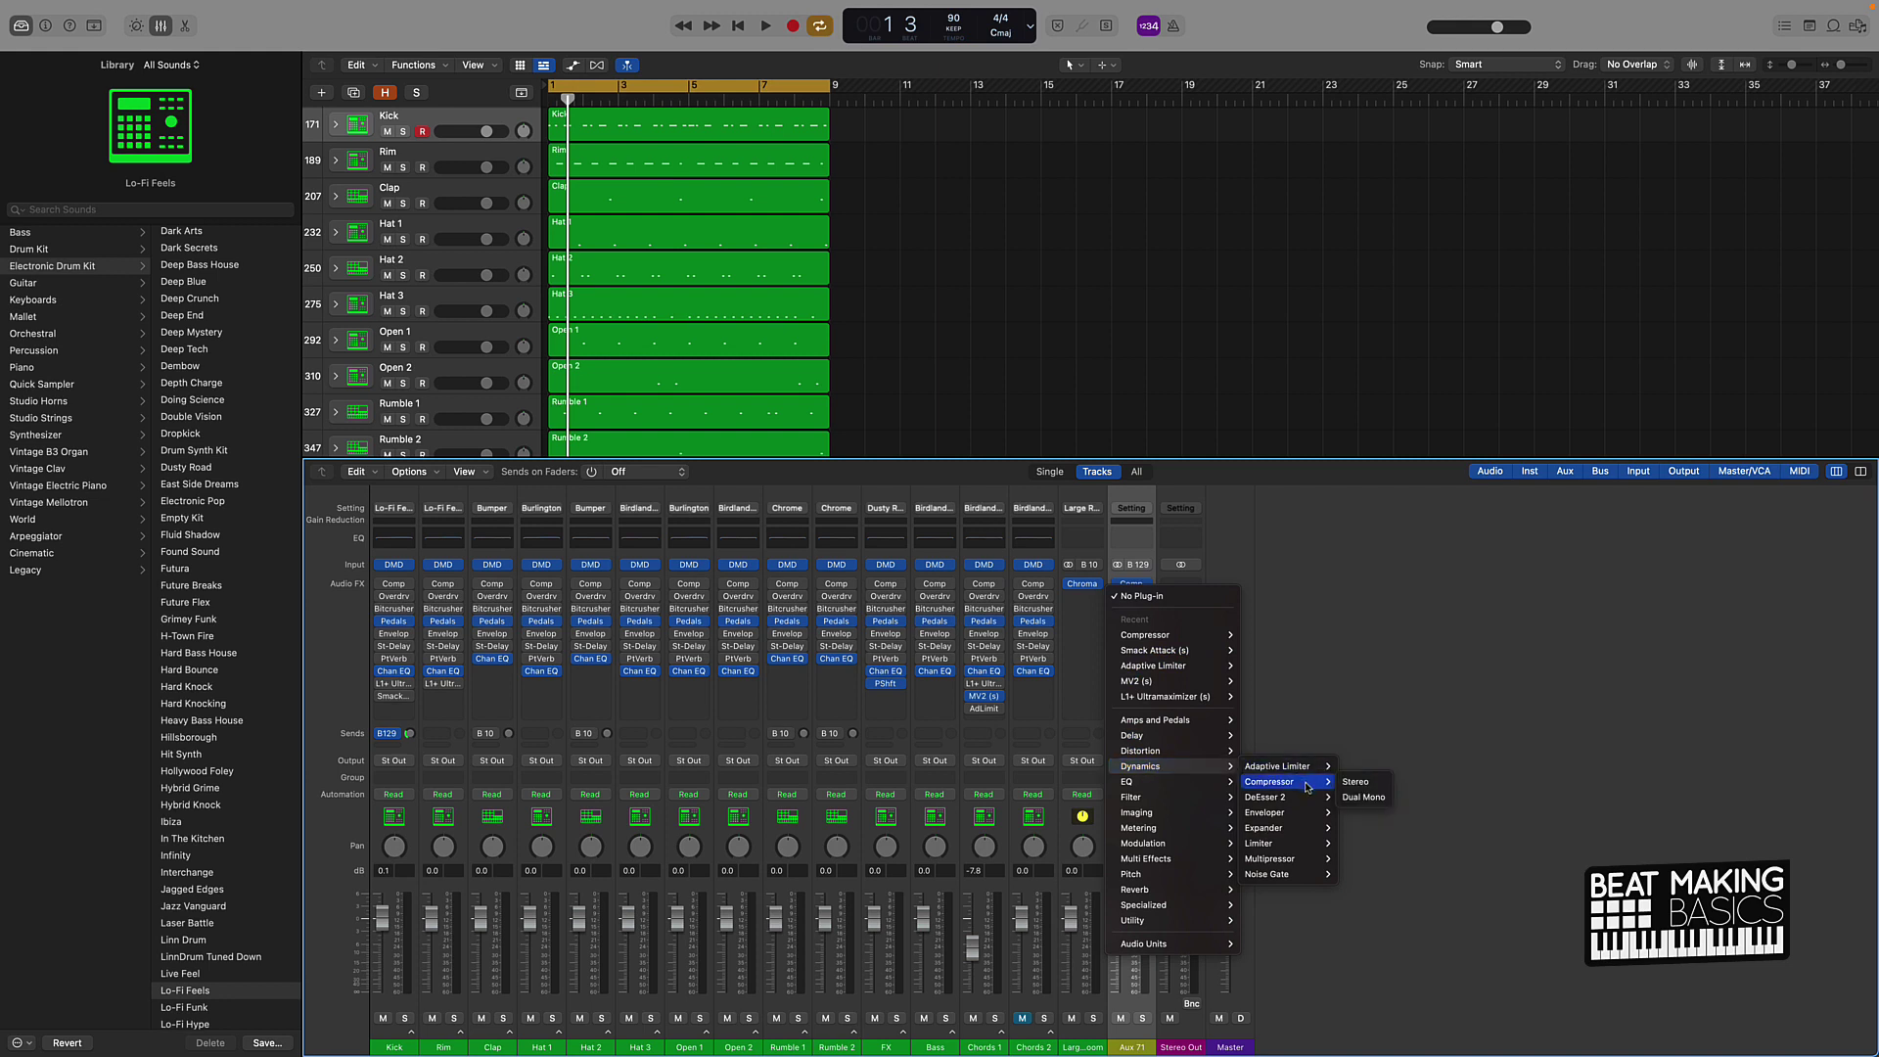
click(1354, 604)
click(1140, 589)
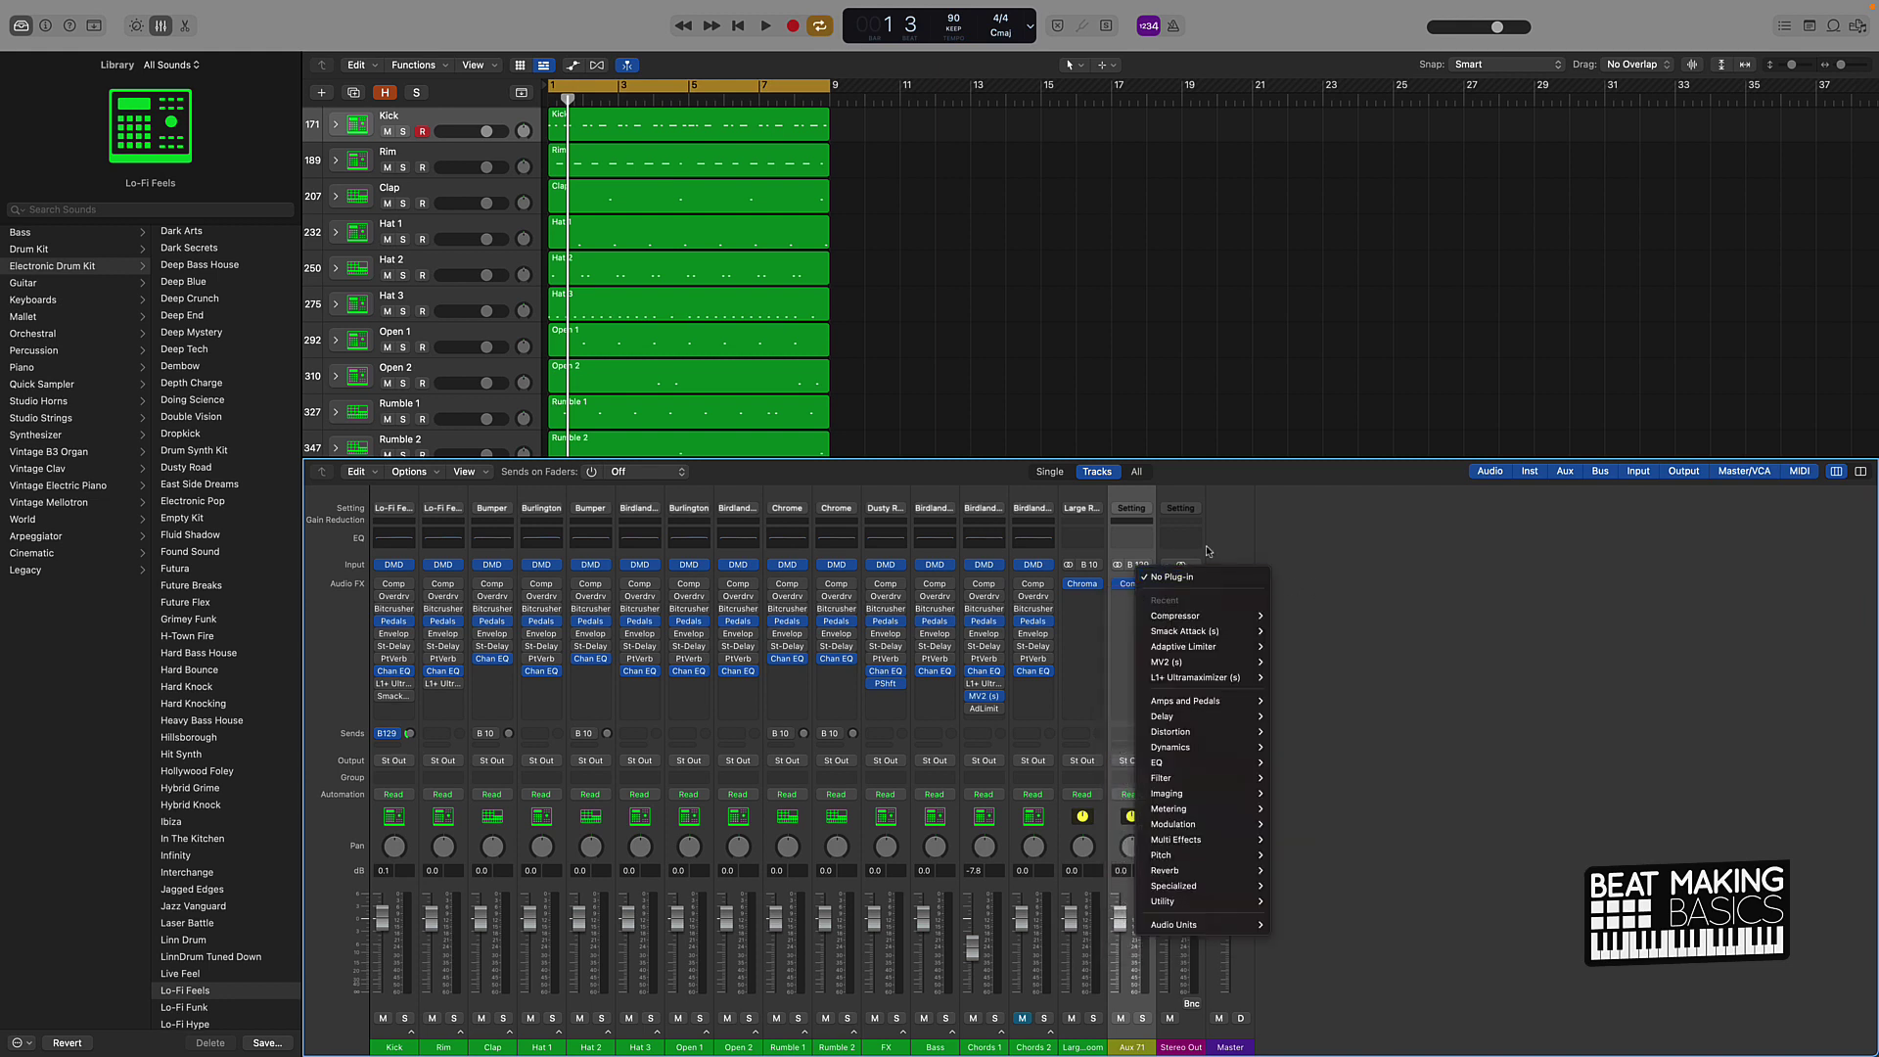
click(1254, 521)
Step: Open the Compressor on Aux 71, move its window clear, adjust the ratio and set the threshold to -33 dB
click(1133, 586)
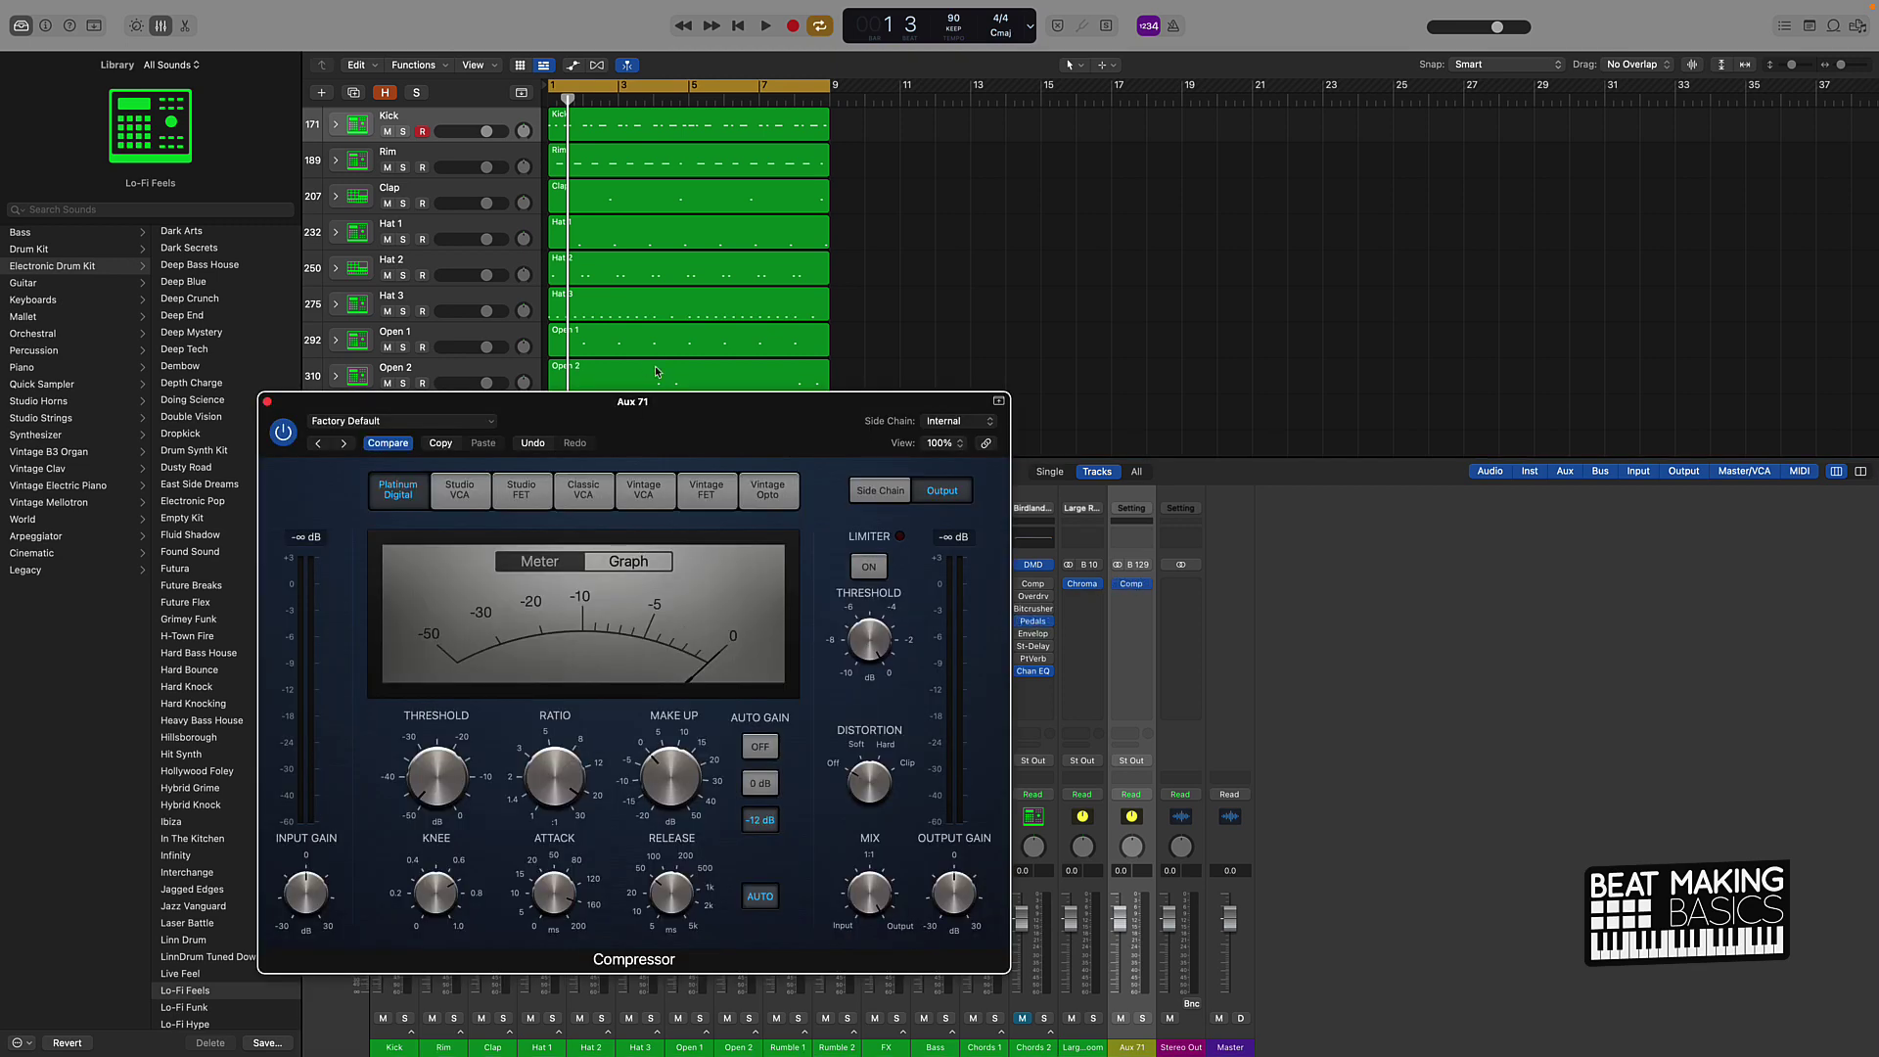
drag(716, 438, 983, 303)
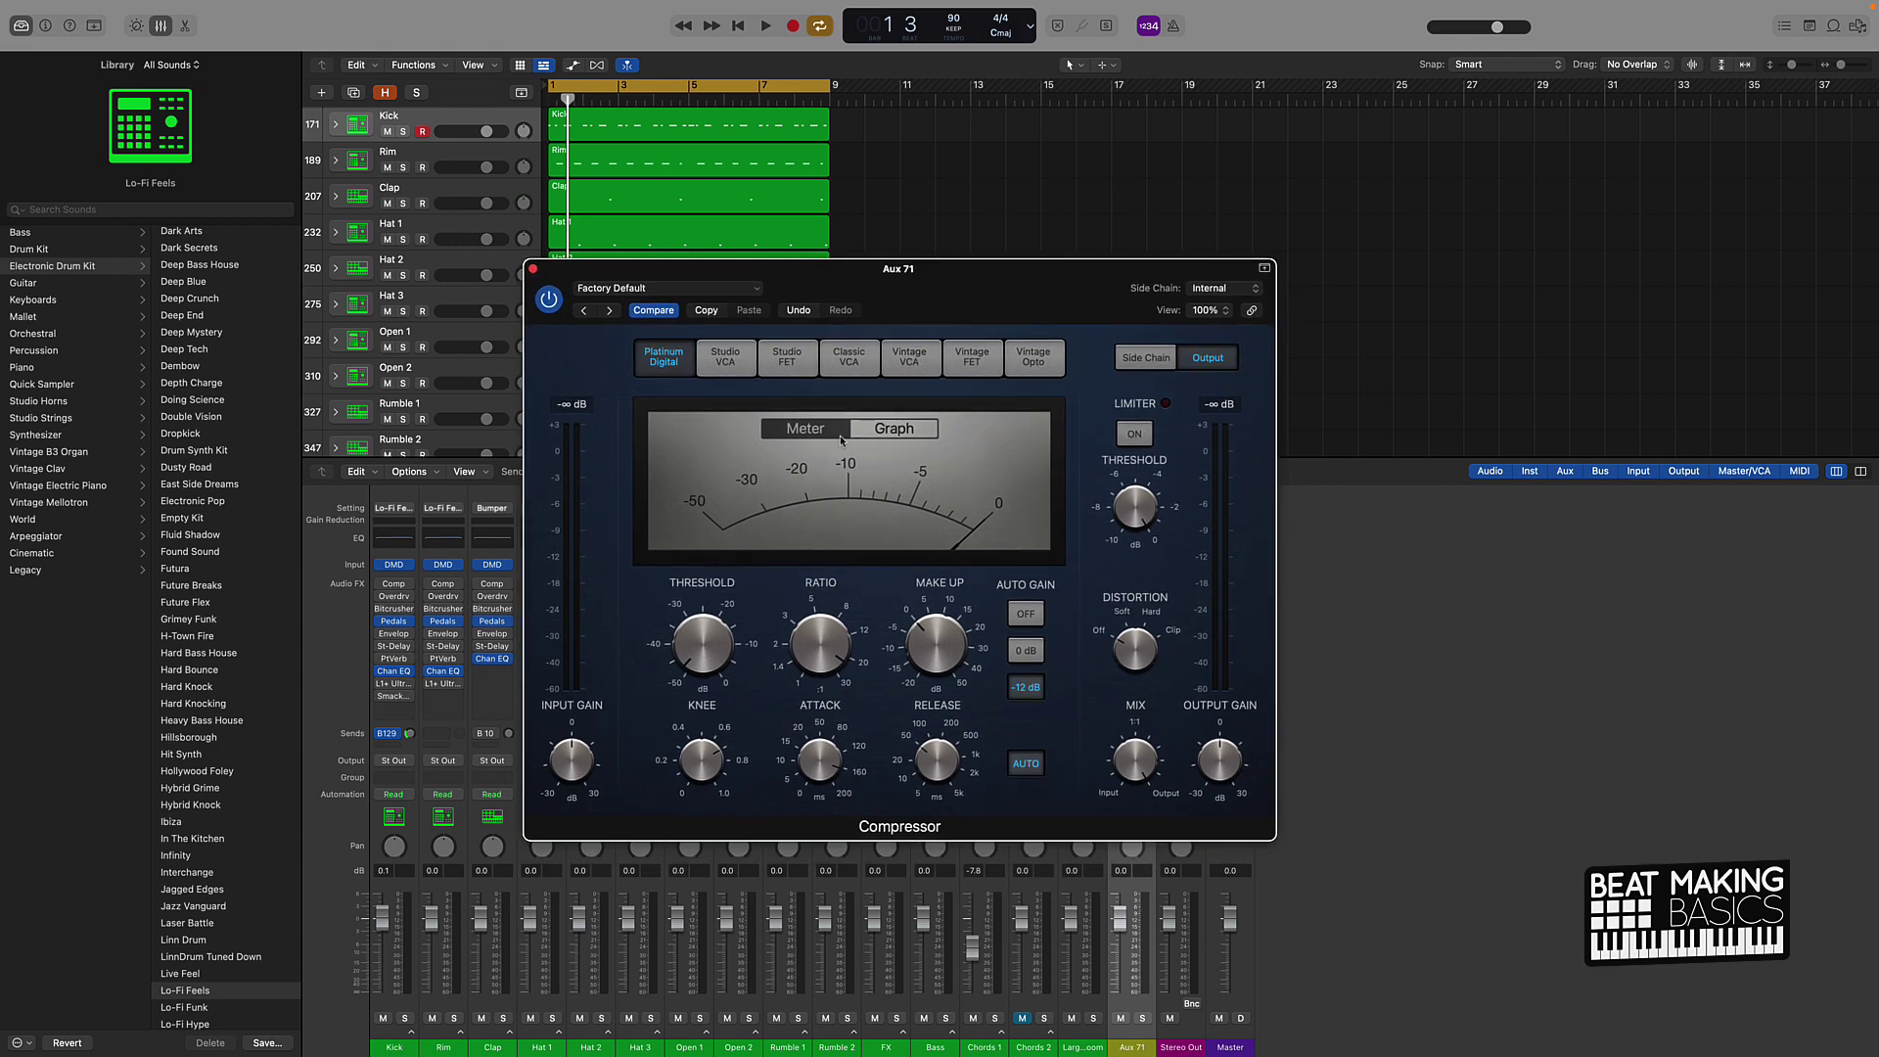
mouse_move(824, 615)
mouse_move(819, 643)
mouse_down()
mouse_move(858, 794)
mouse_move(816, 627)
mouse_up()
mouse_move(681, 656)
double_click(690, 584)
text(-33)
key(Return)
Step: Fine-tune the threshold and adjust the attack of the Aux 71 Compressor, and close its window
drag(689, 589, 677, 663)
mouse_move(786, 780)
mouse_move(816, 760)
mouse_down()
mouse_move(839, 899)
mouse_move(870, 926)
mouse_move(797, 784)
mouse_up()
click(533, 268)
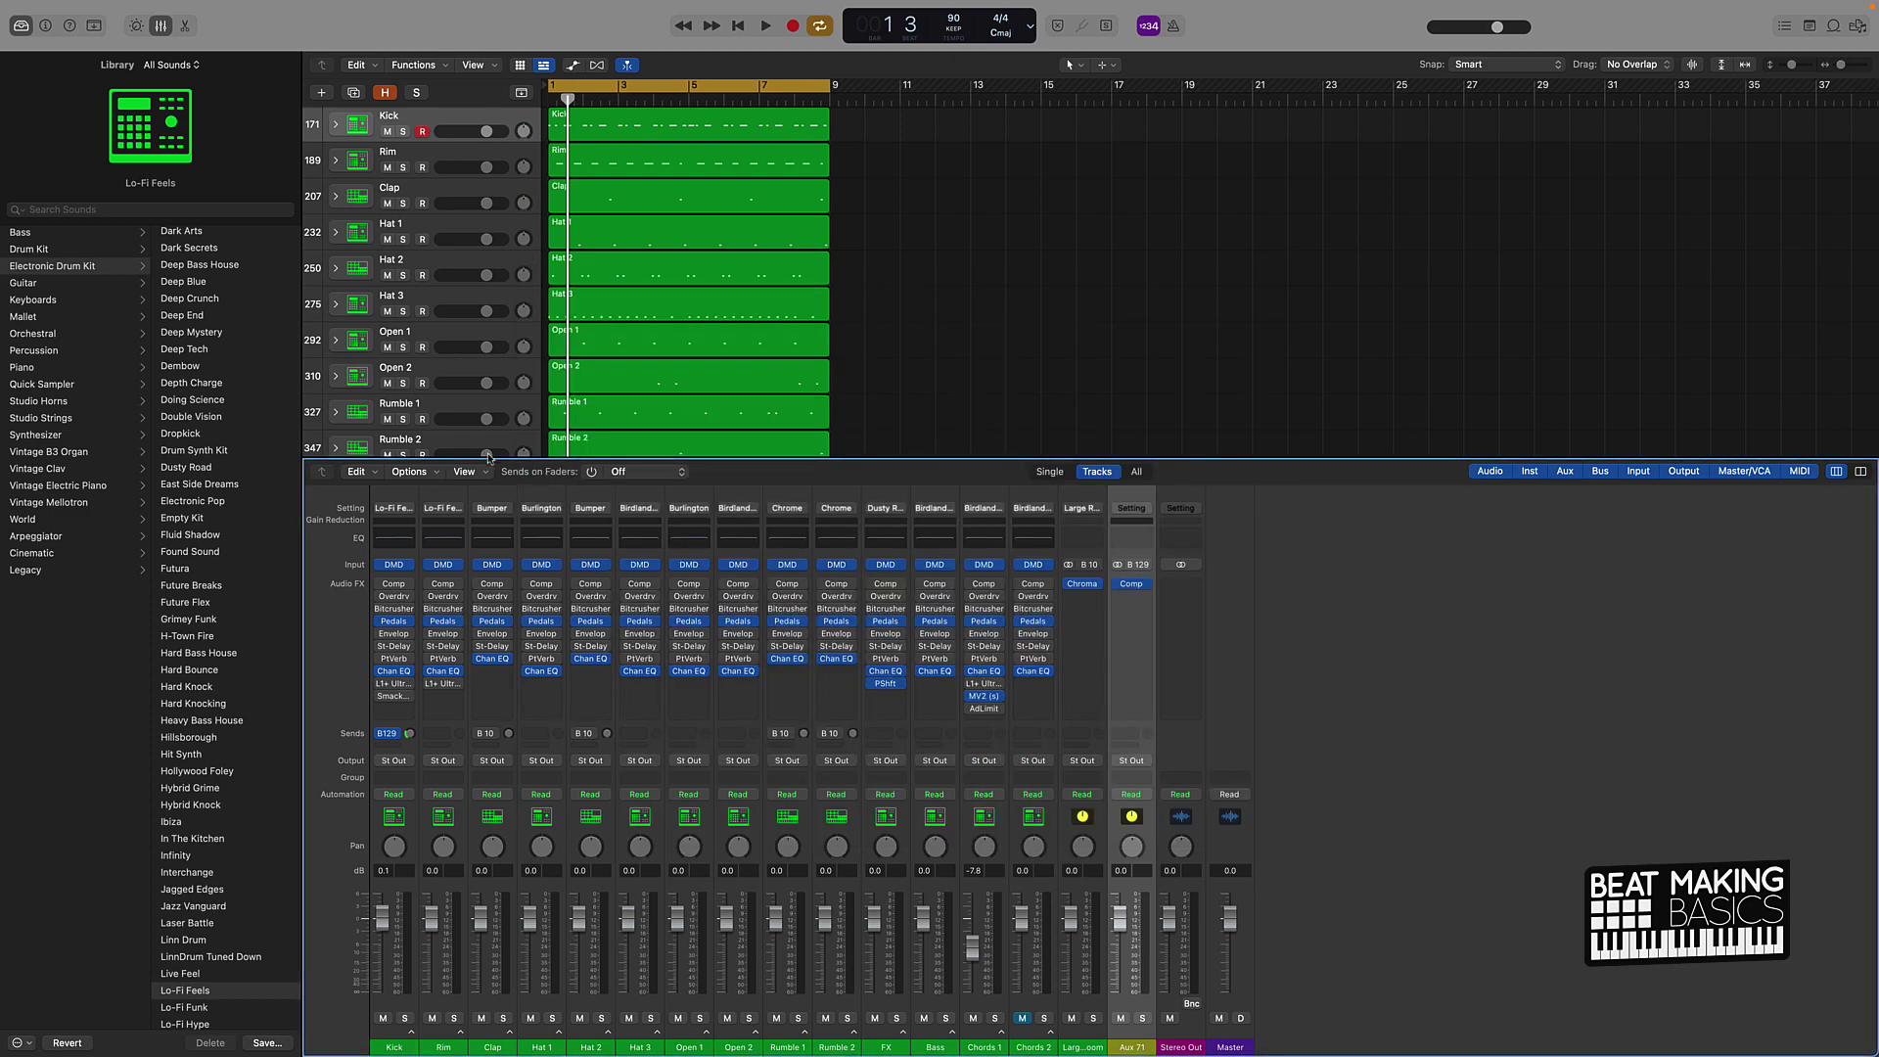
Step: Solo the Kick channel and start playback to hear it with its Bus 129 send
mouse_move(409, 734)
click(405, 1018)
key(space)
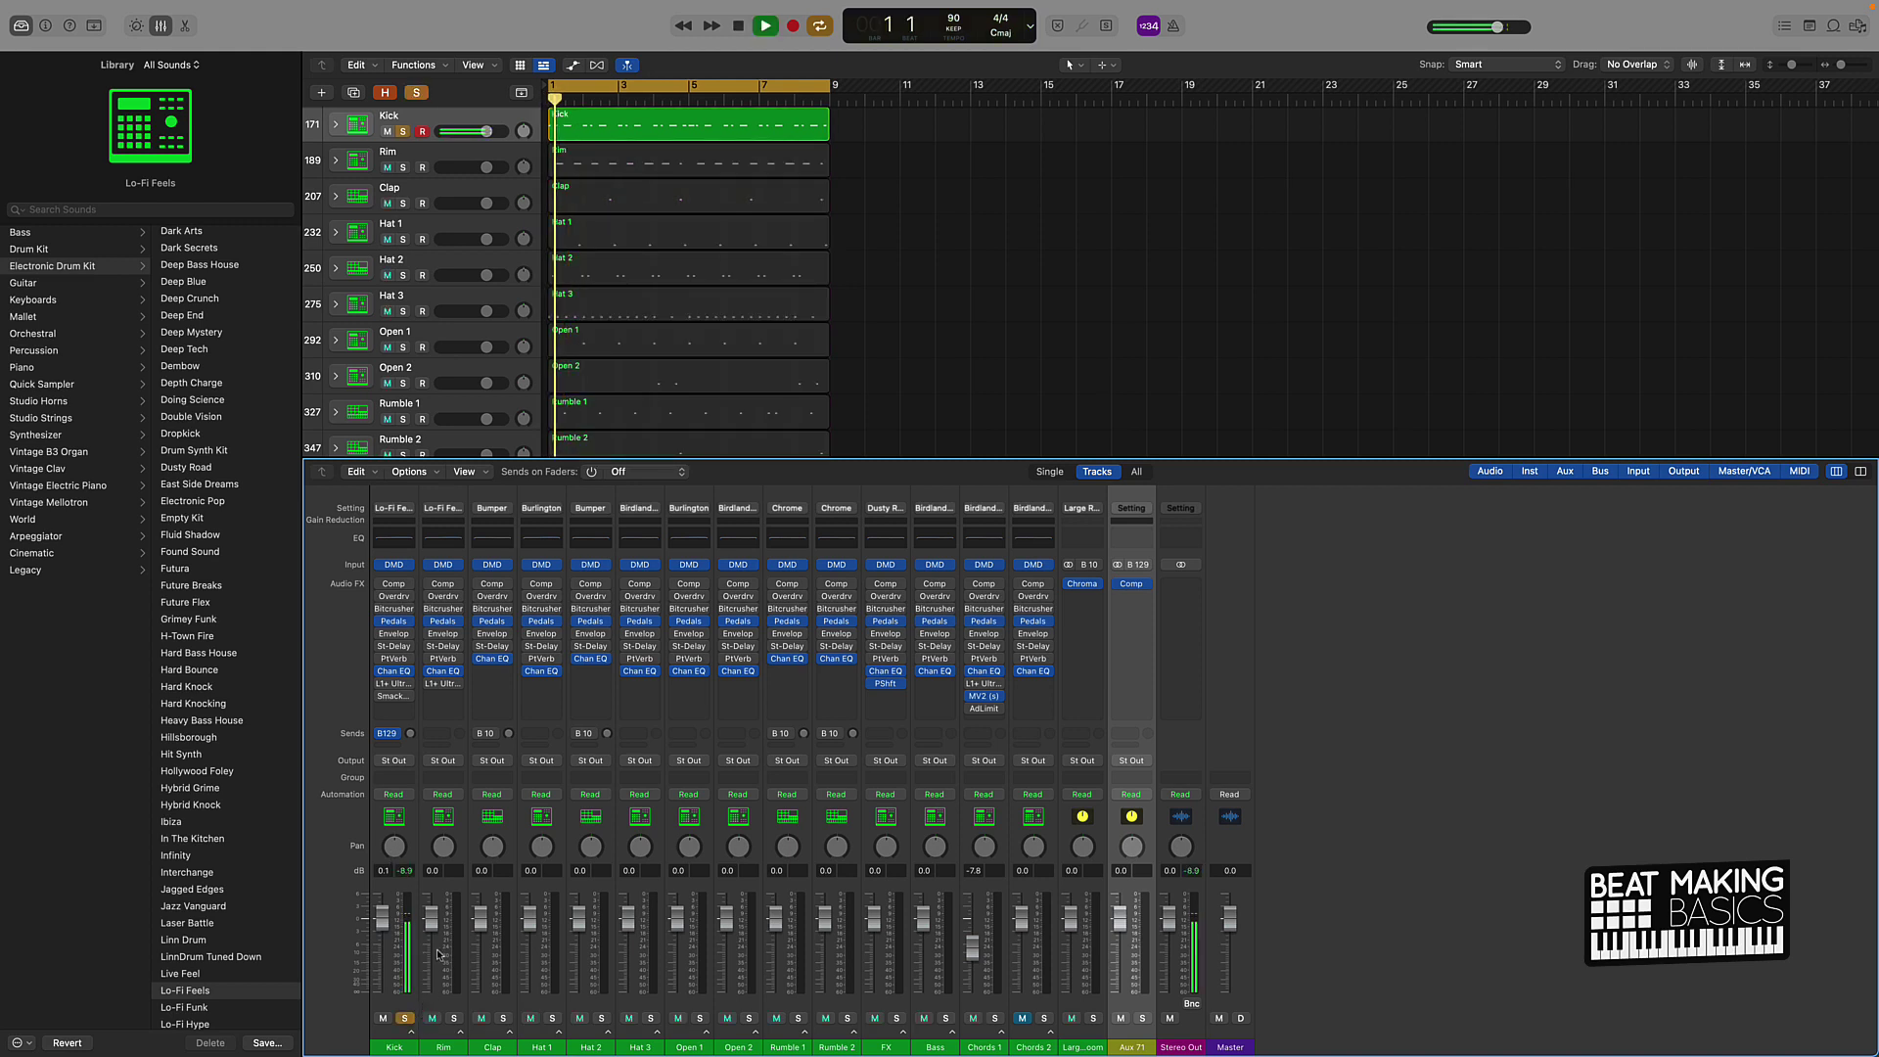
Step: Turn up the Kick channel's send to Bus 129, play it back and reset the peak reading on Stereo Out
key(space)
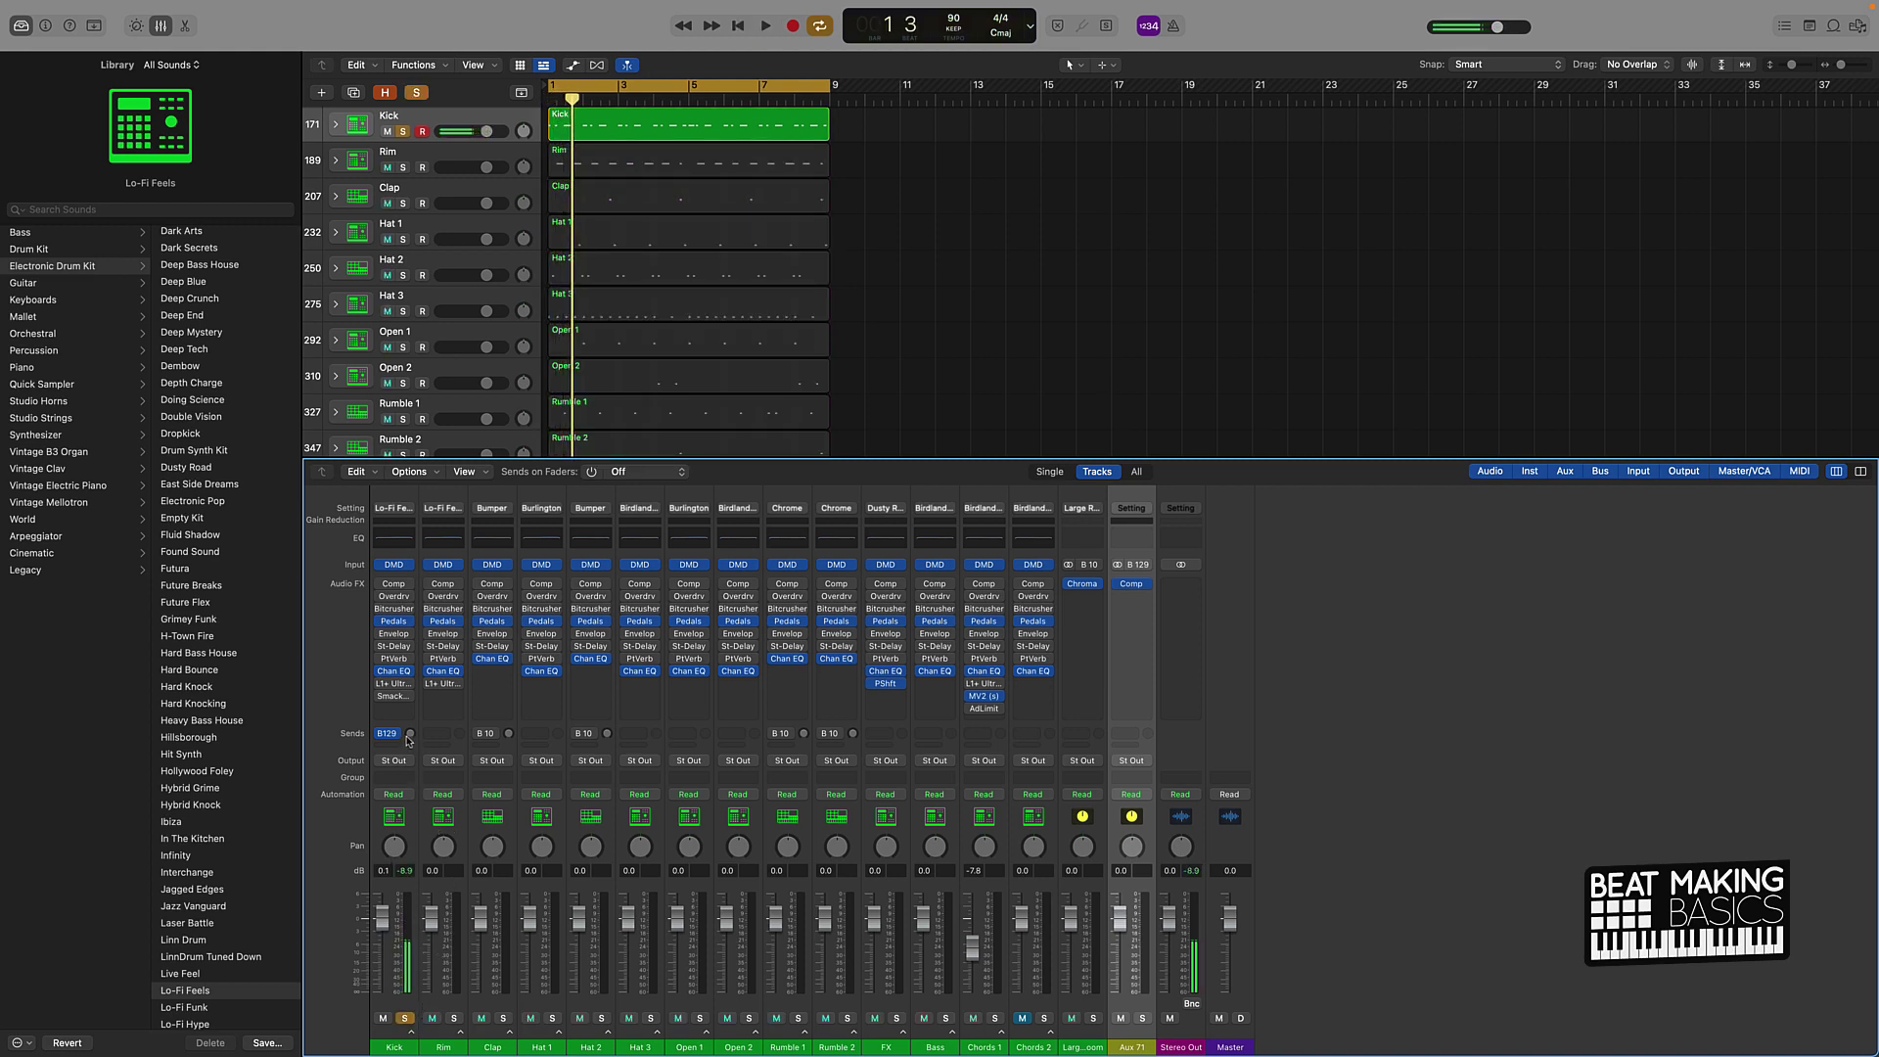
drag(410, 734, 410, 746)
key(space)
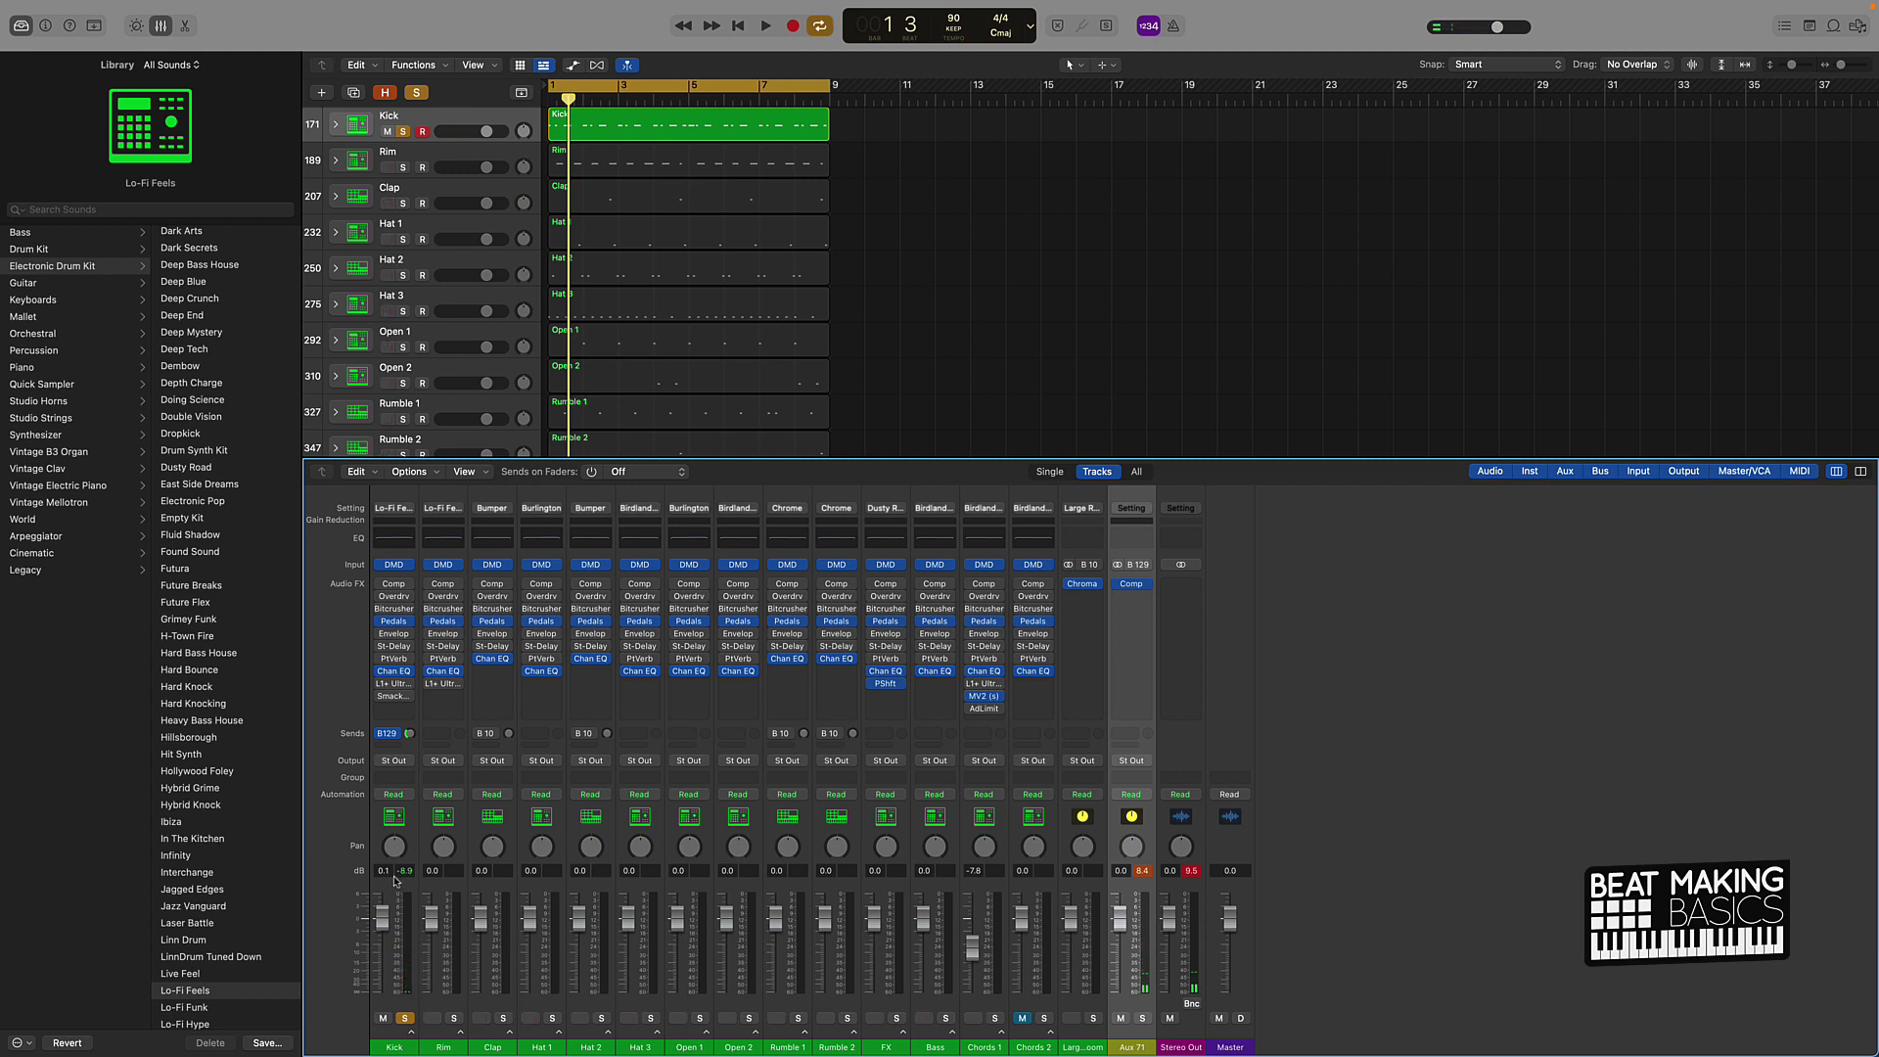
click(1194, 871)
Step: Insert a stereo Adaptive Limiter on Stereo Out with 0.0 dB gain, a -0.1 dB out ceiling and True Peak Detection on
click(1184, 586)
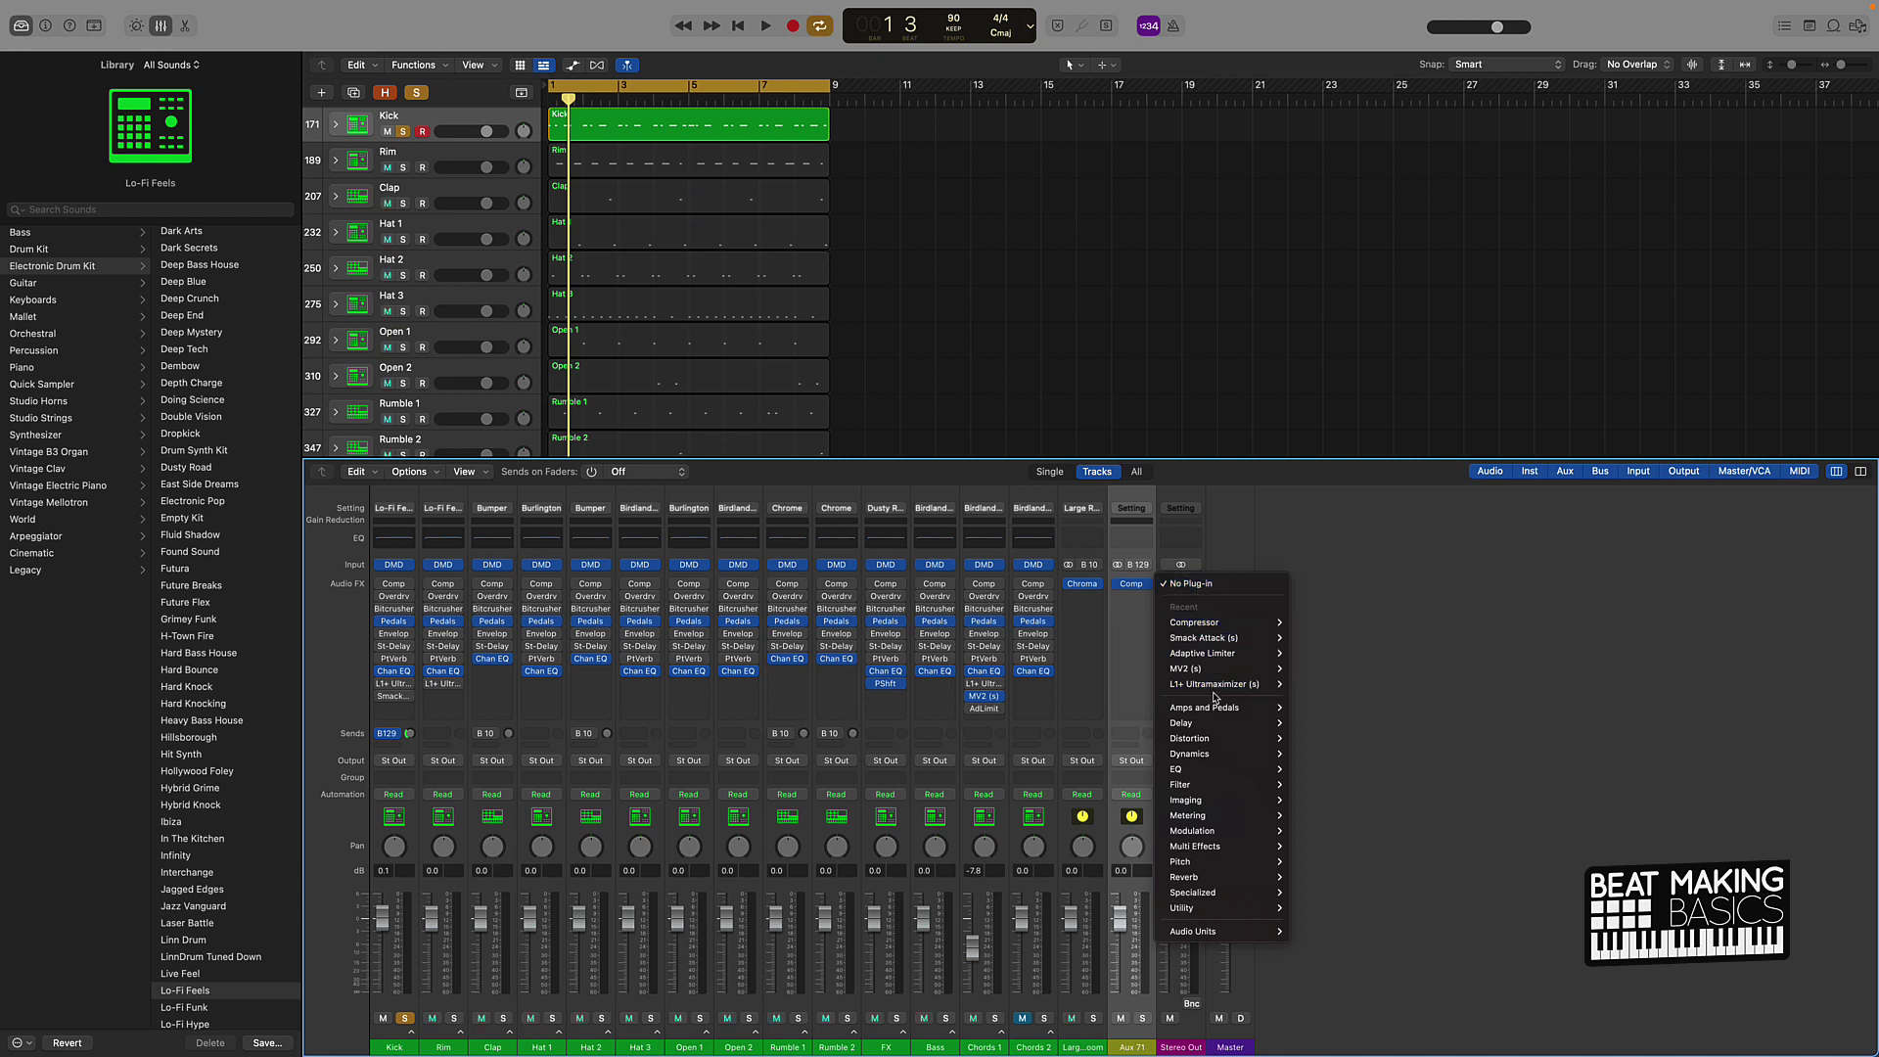
mouse_move(1207, 691)
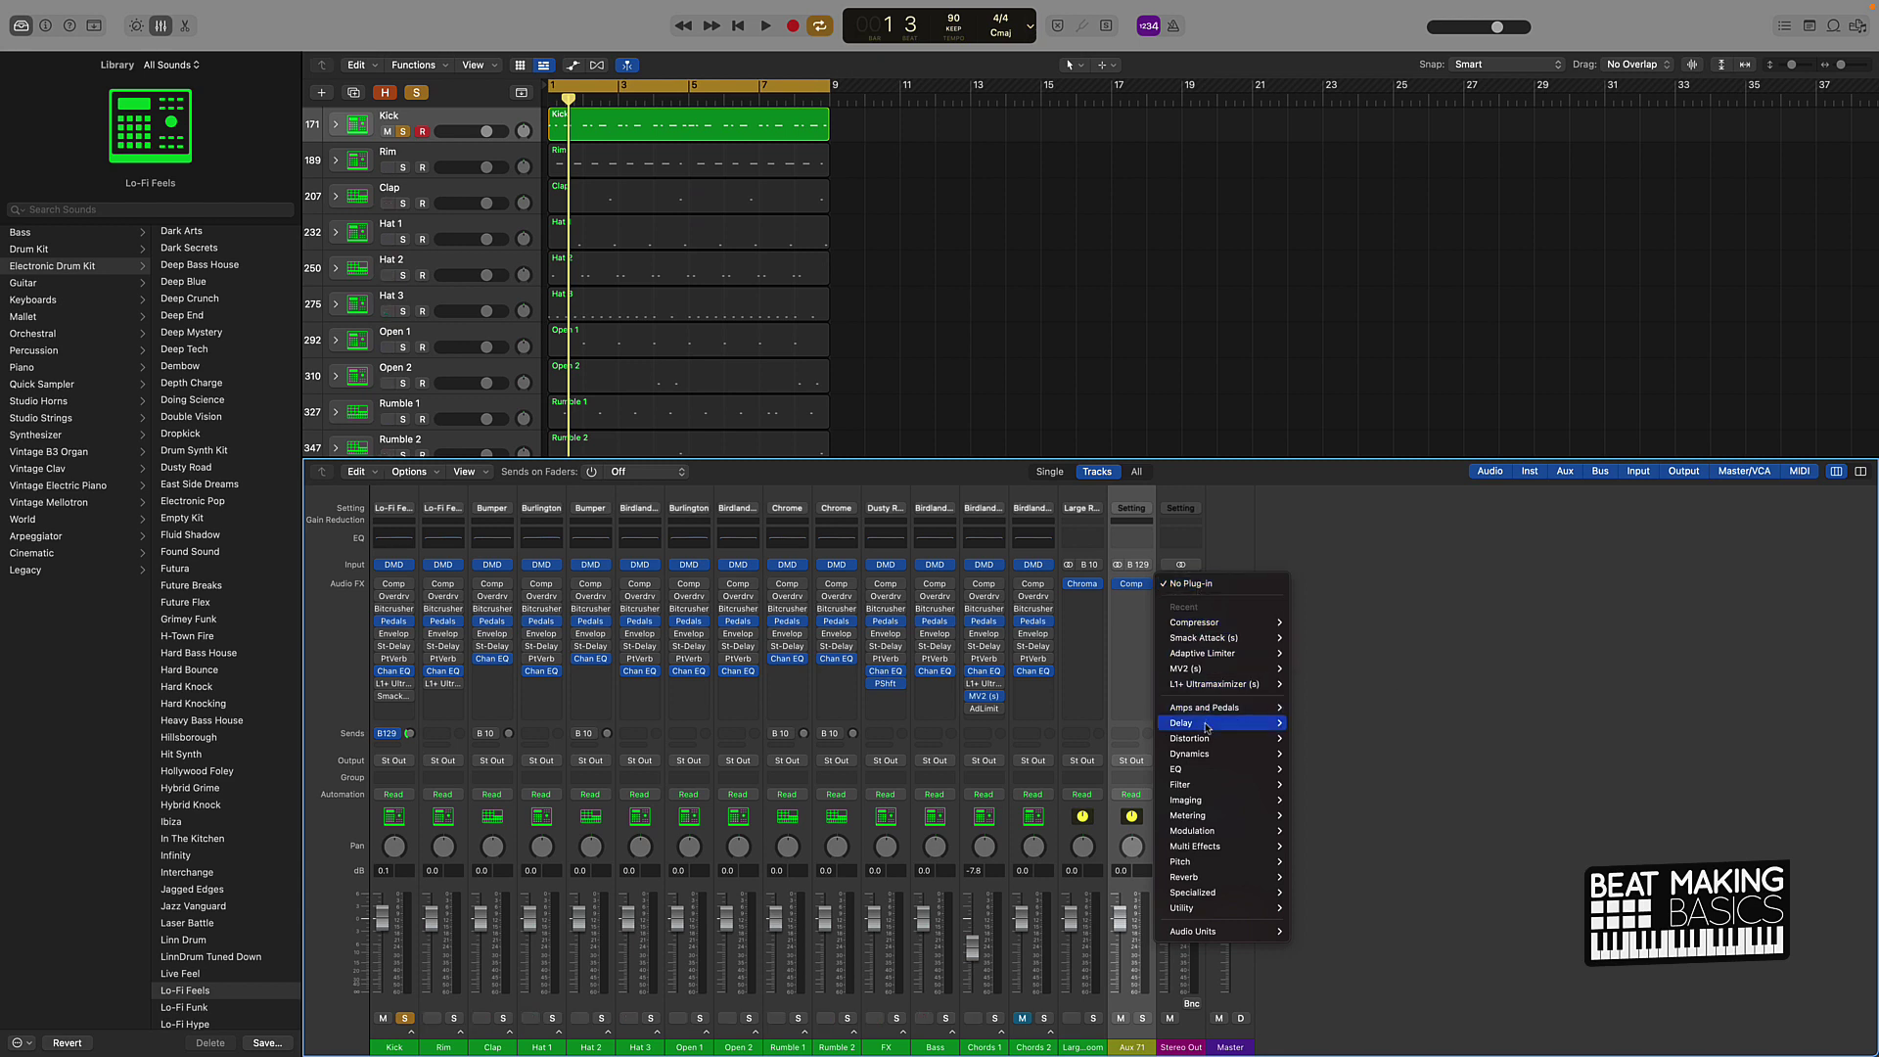
mouse_move(1202, 754)
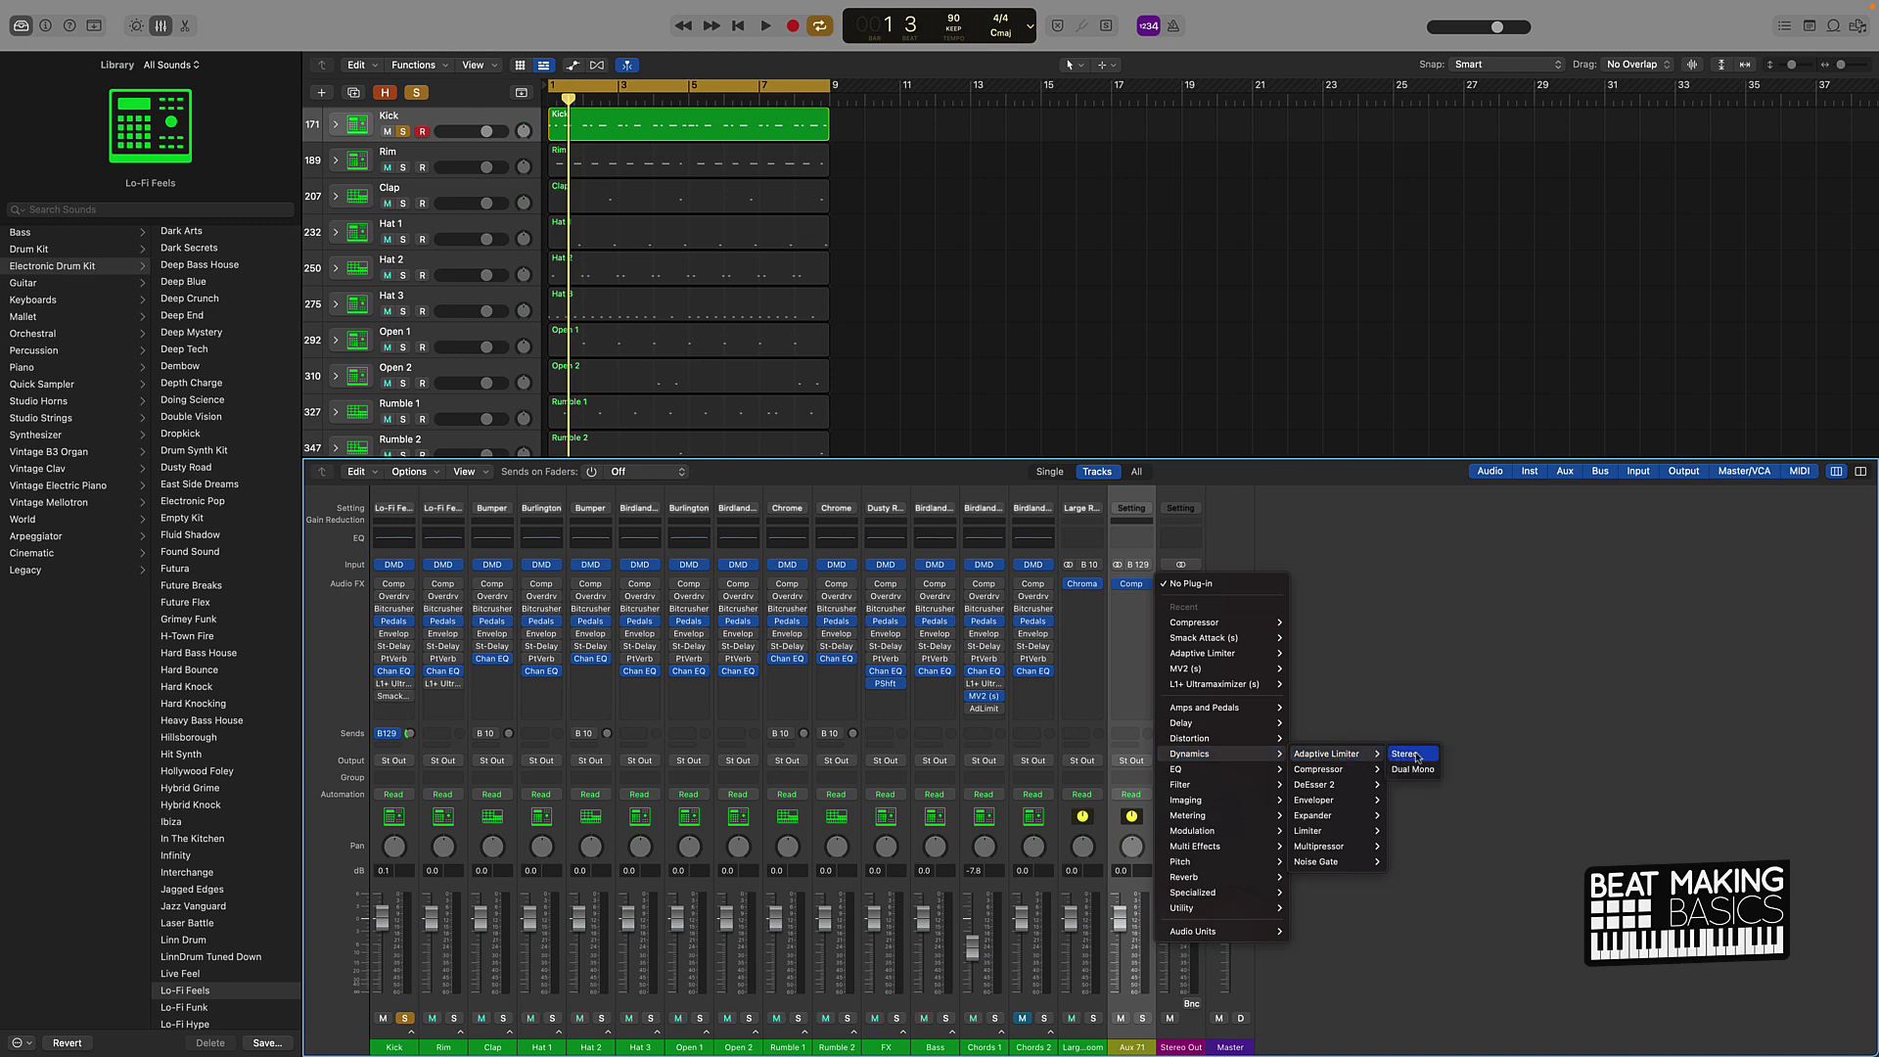
click(1414, 756)
drag(839, 315, 838, 333)
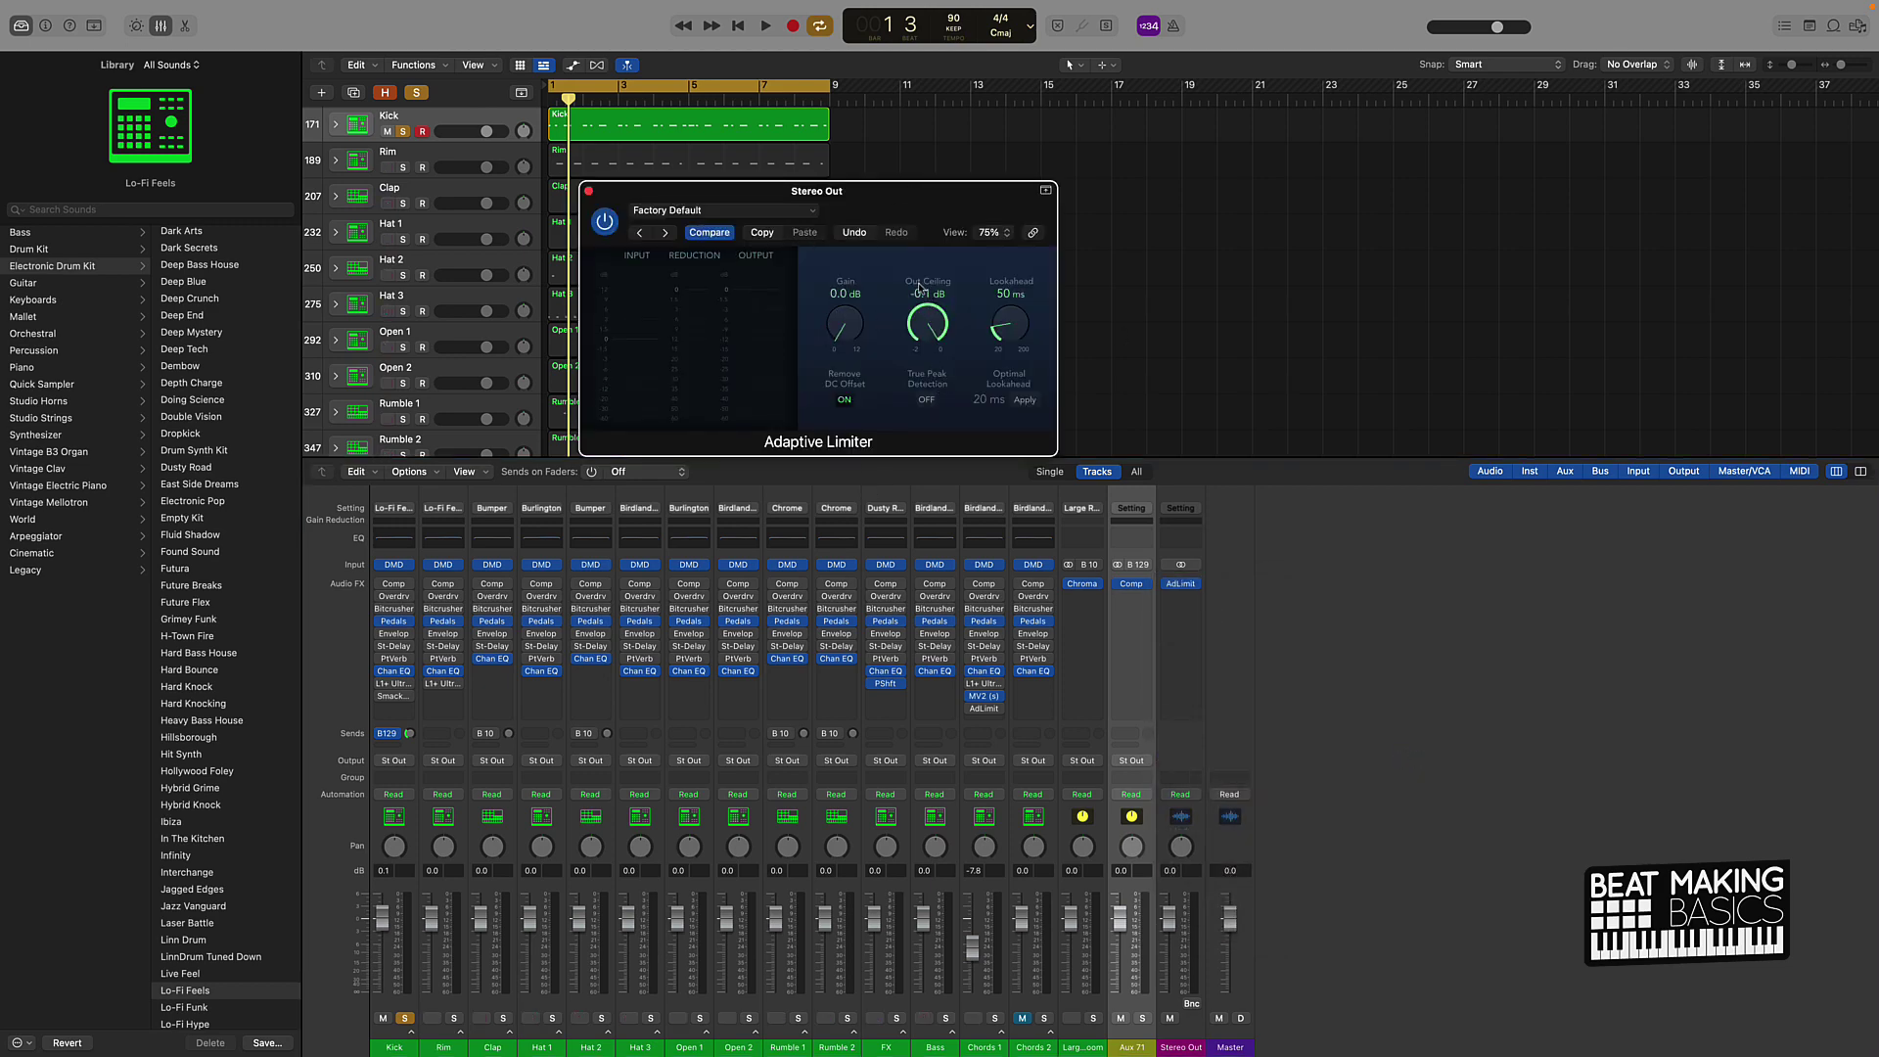
drag(920, 294, 918, 302)
click(927, 400)
Step: Play the soloed Kick with the Stereo Out Adaptive Limiter active and bypassed, resetting the peak readings to compare levels
key(space)
click(1147, 872)
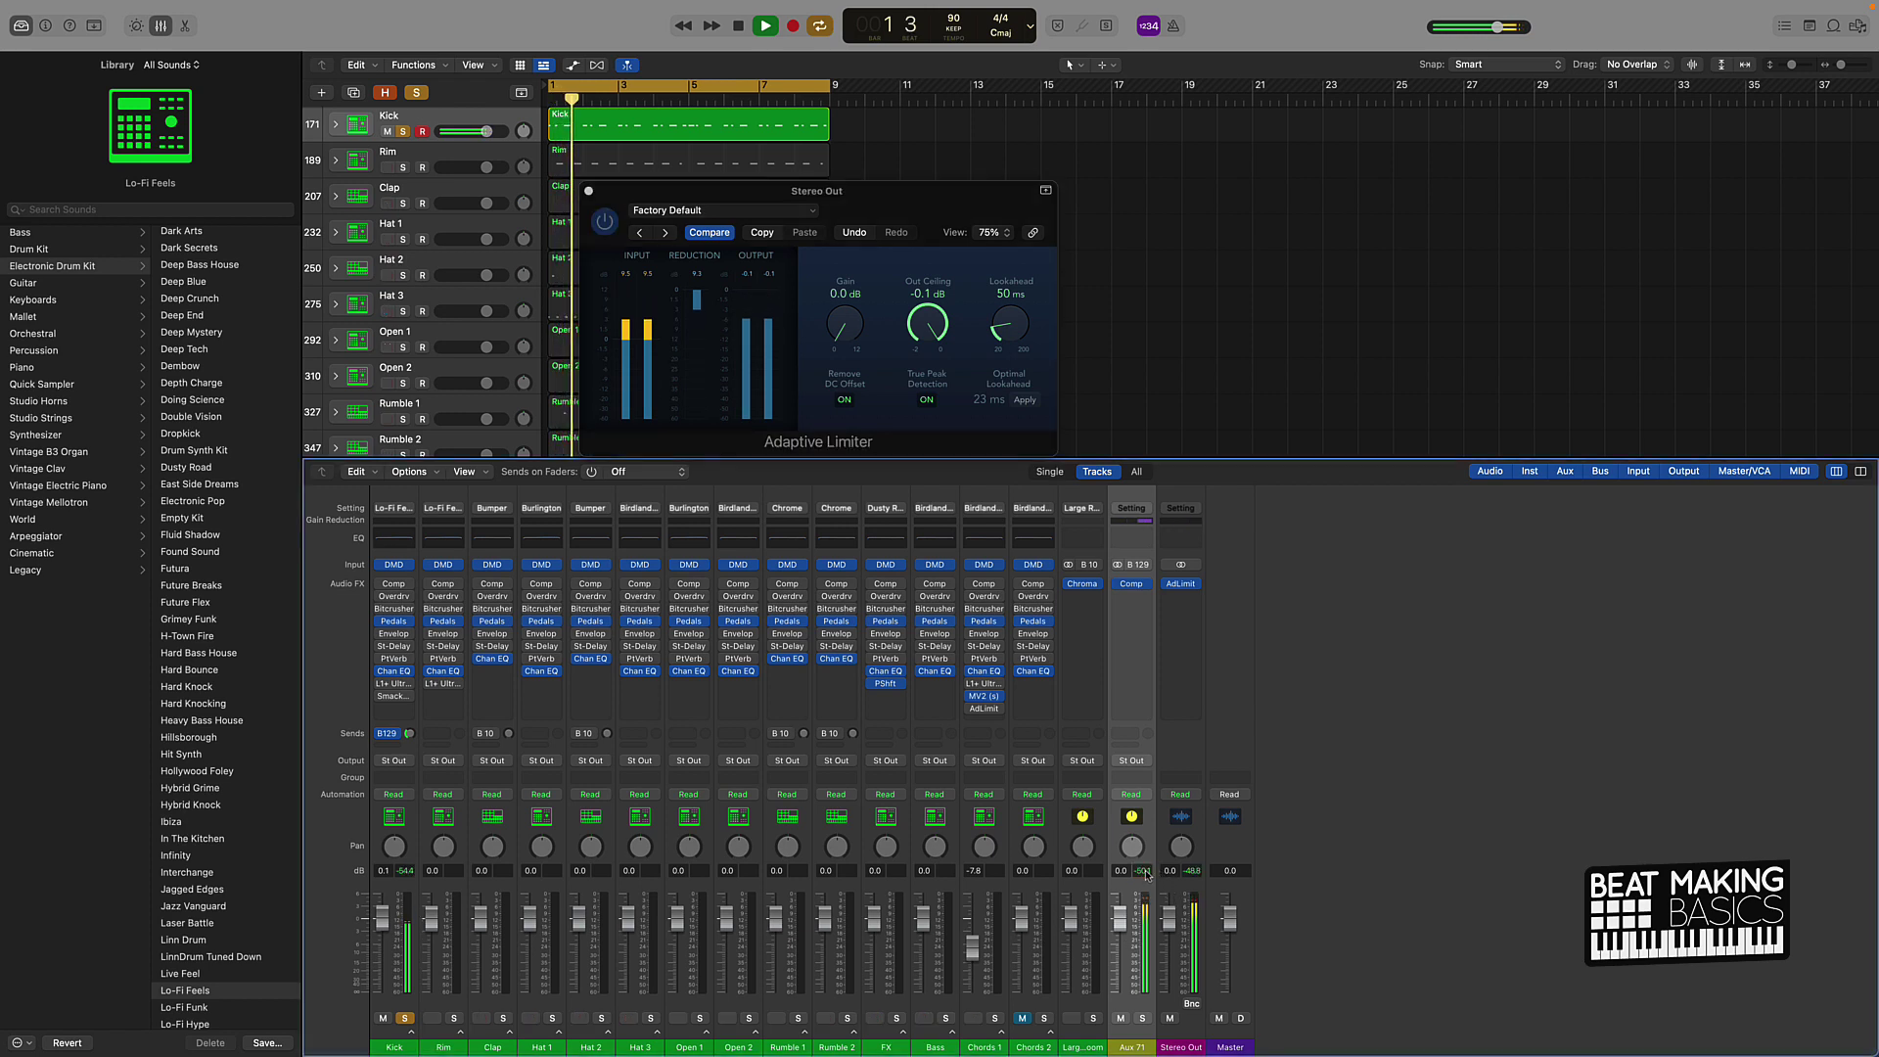
key(space)
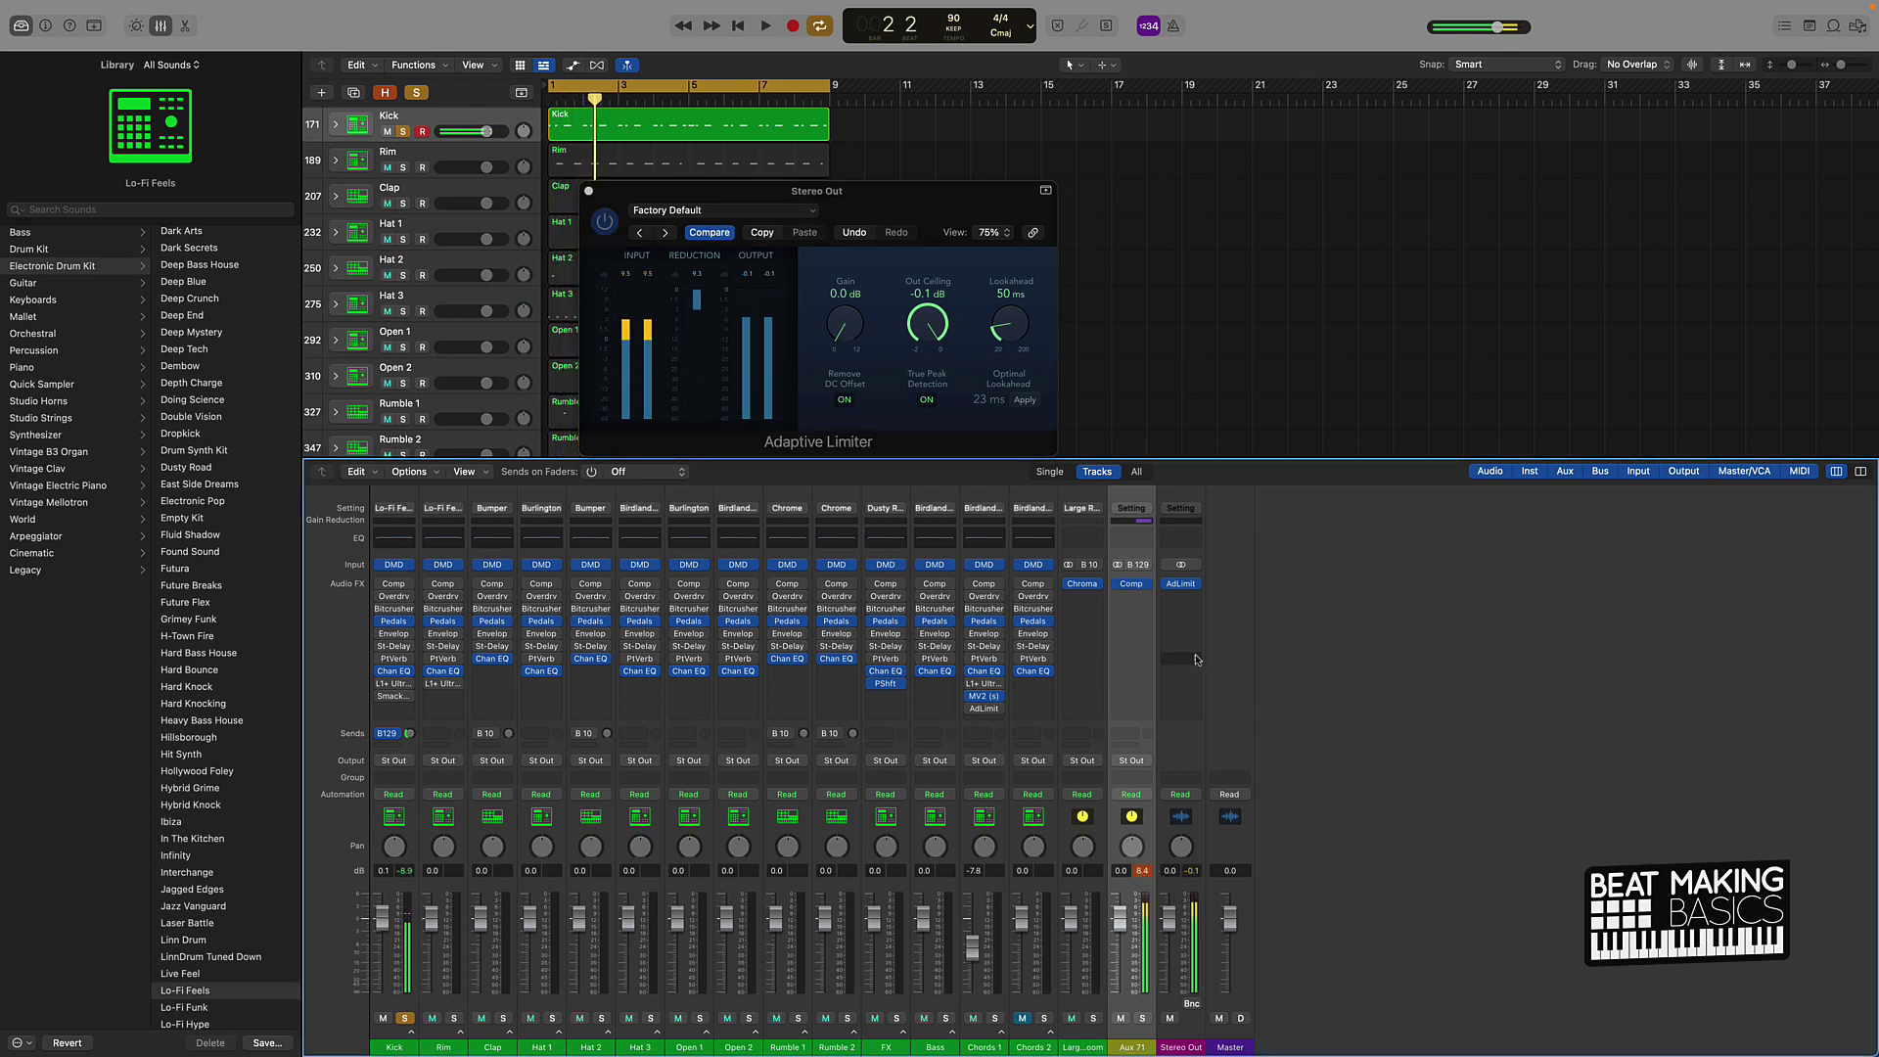
click(1170, 585)
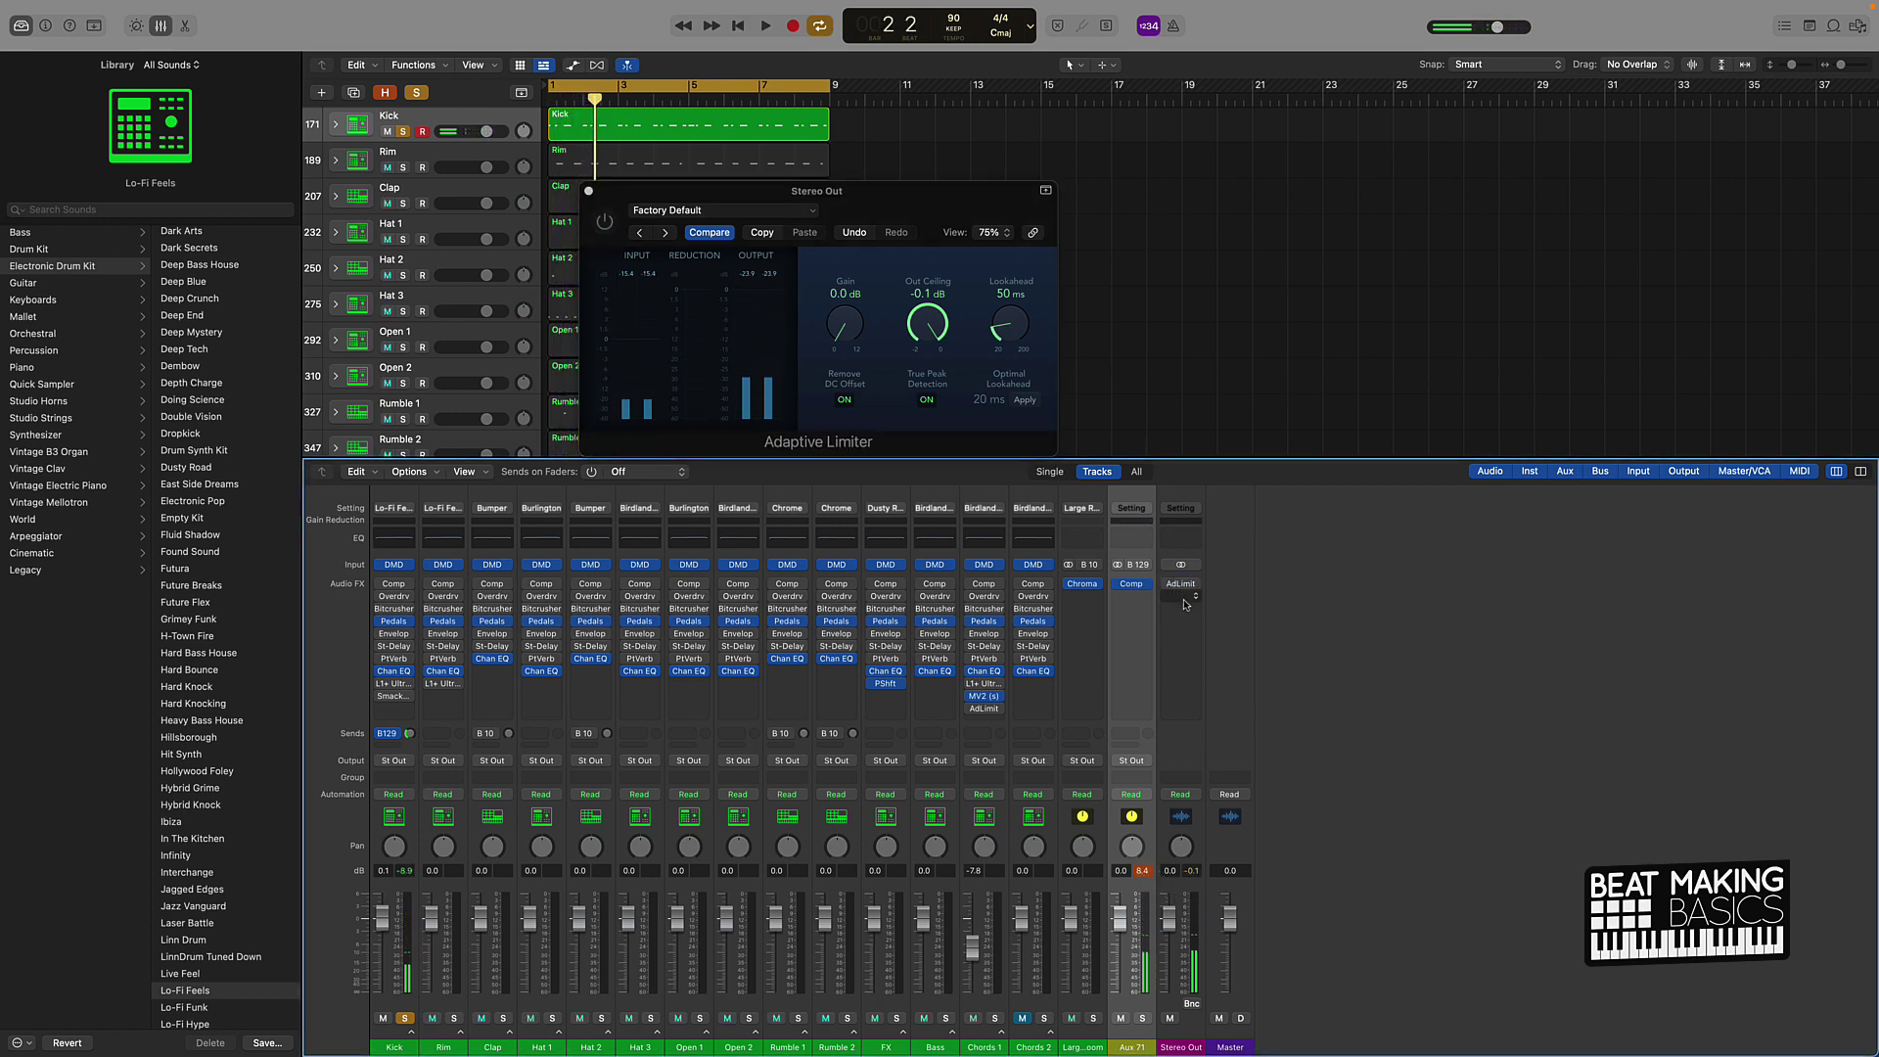
key(space)
key(space)
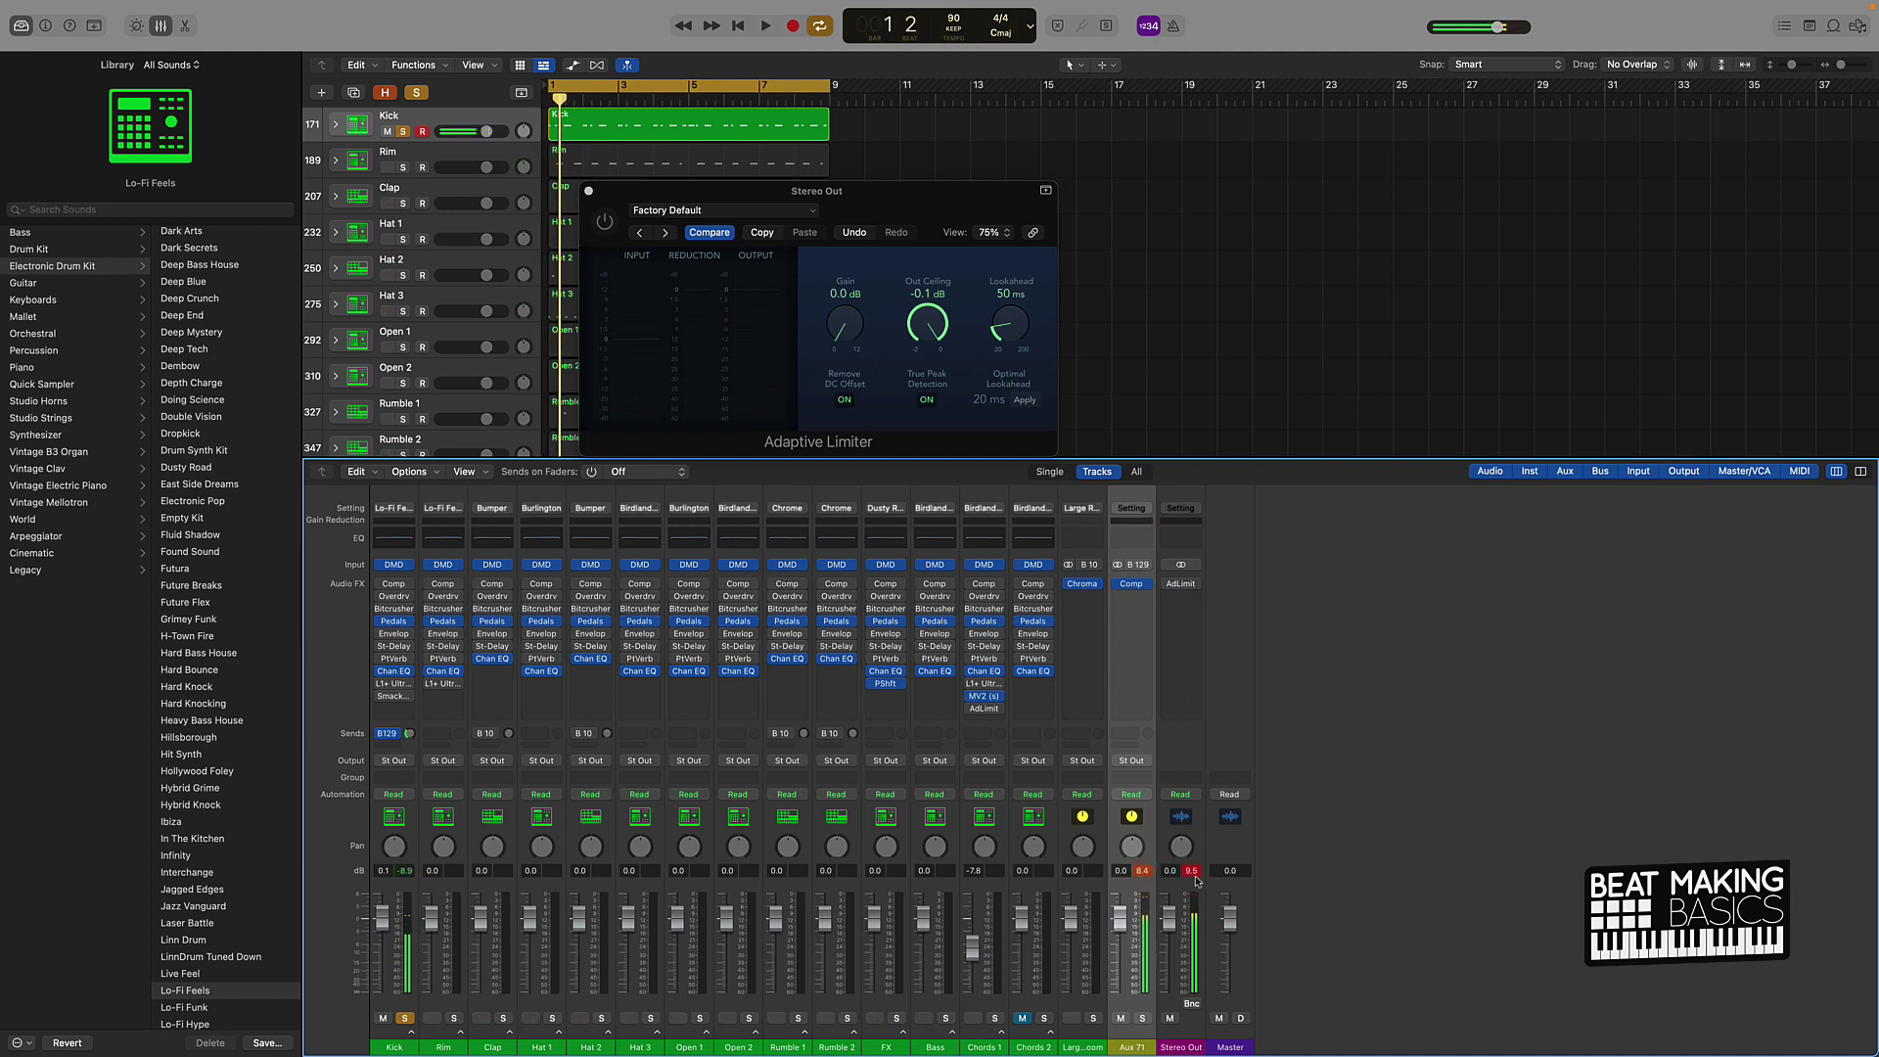
Step: Replace the Adaptive Limiter on Stereo Out with the stereo Smack Attack plug-in and clear the peak readings
click(1197, 589)
mouse_move(1263, 682)
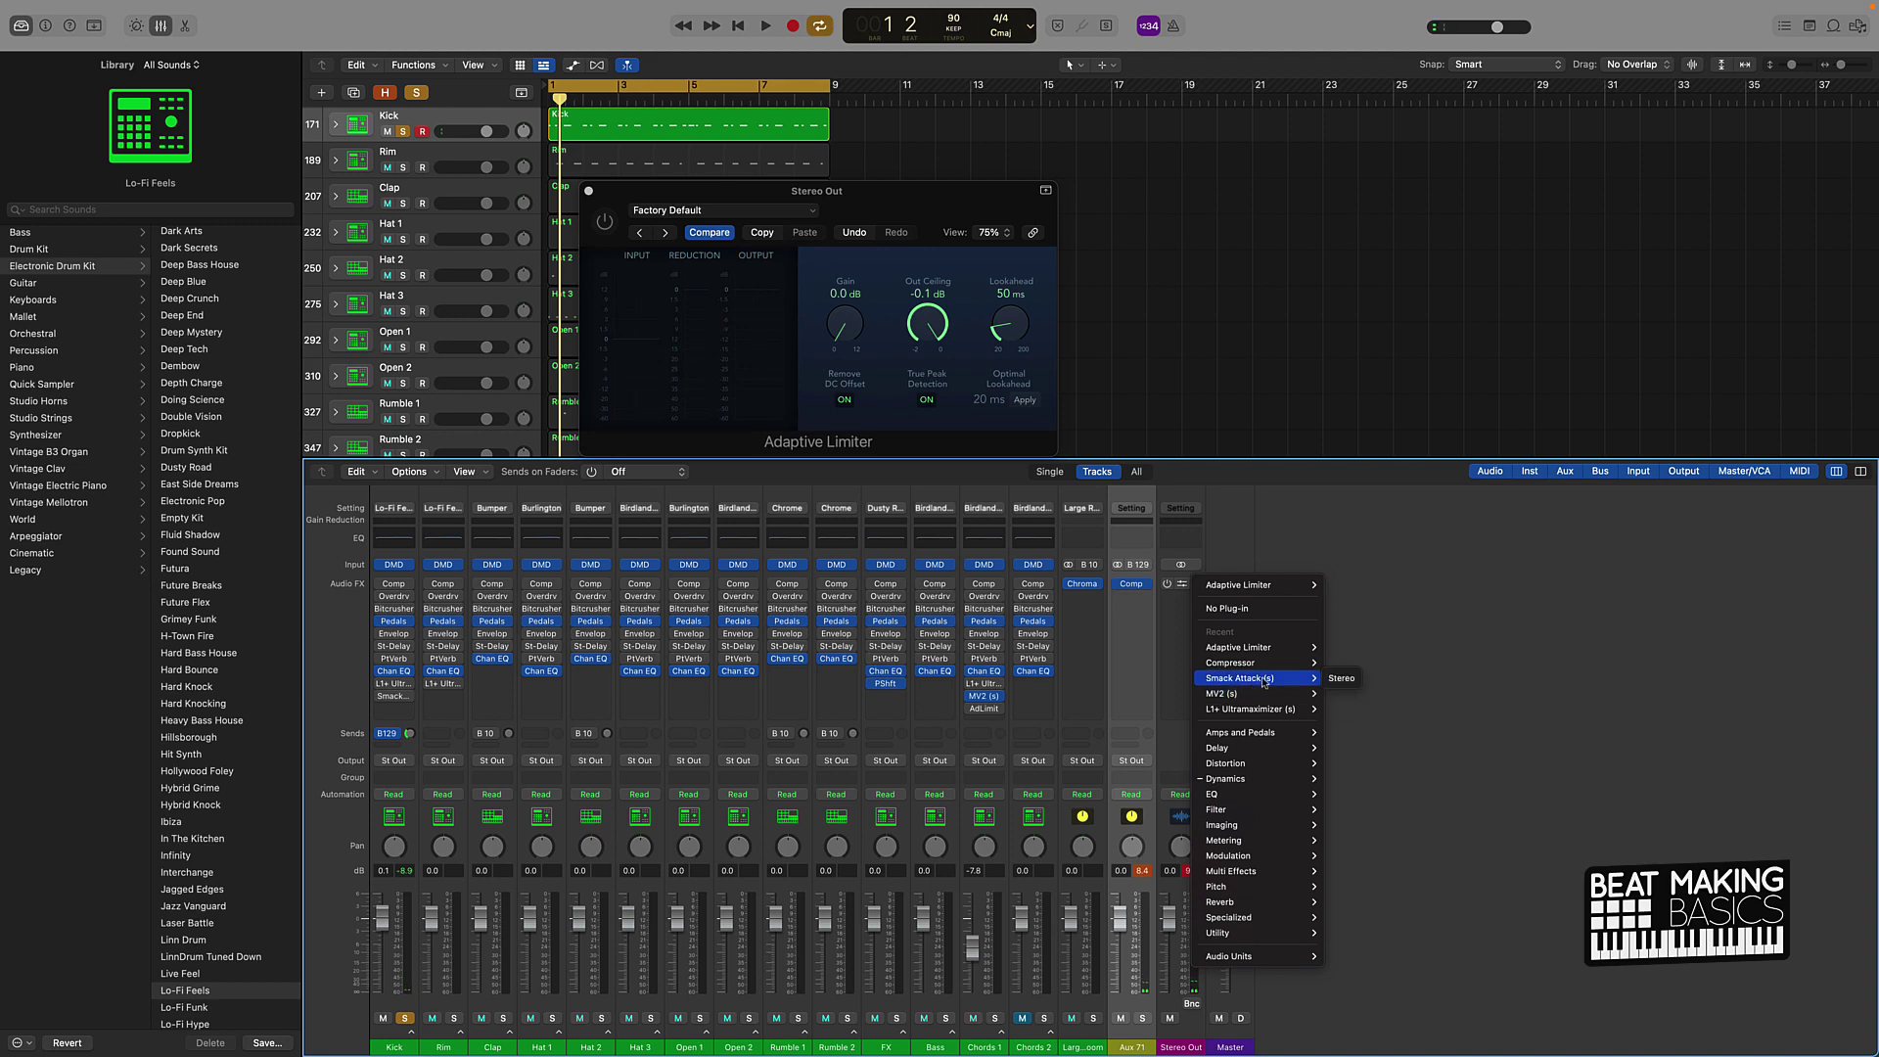
click(1343, 678)
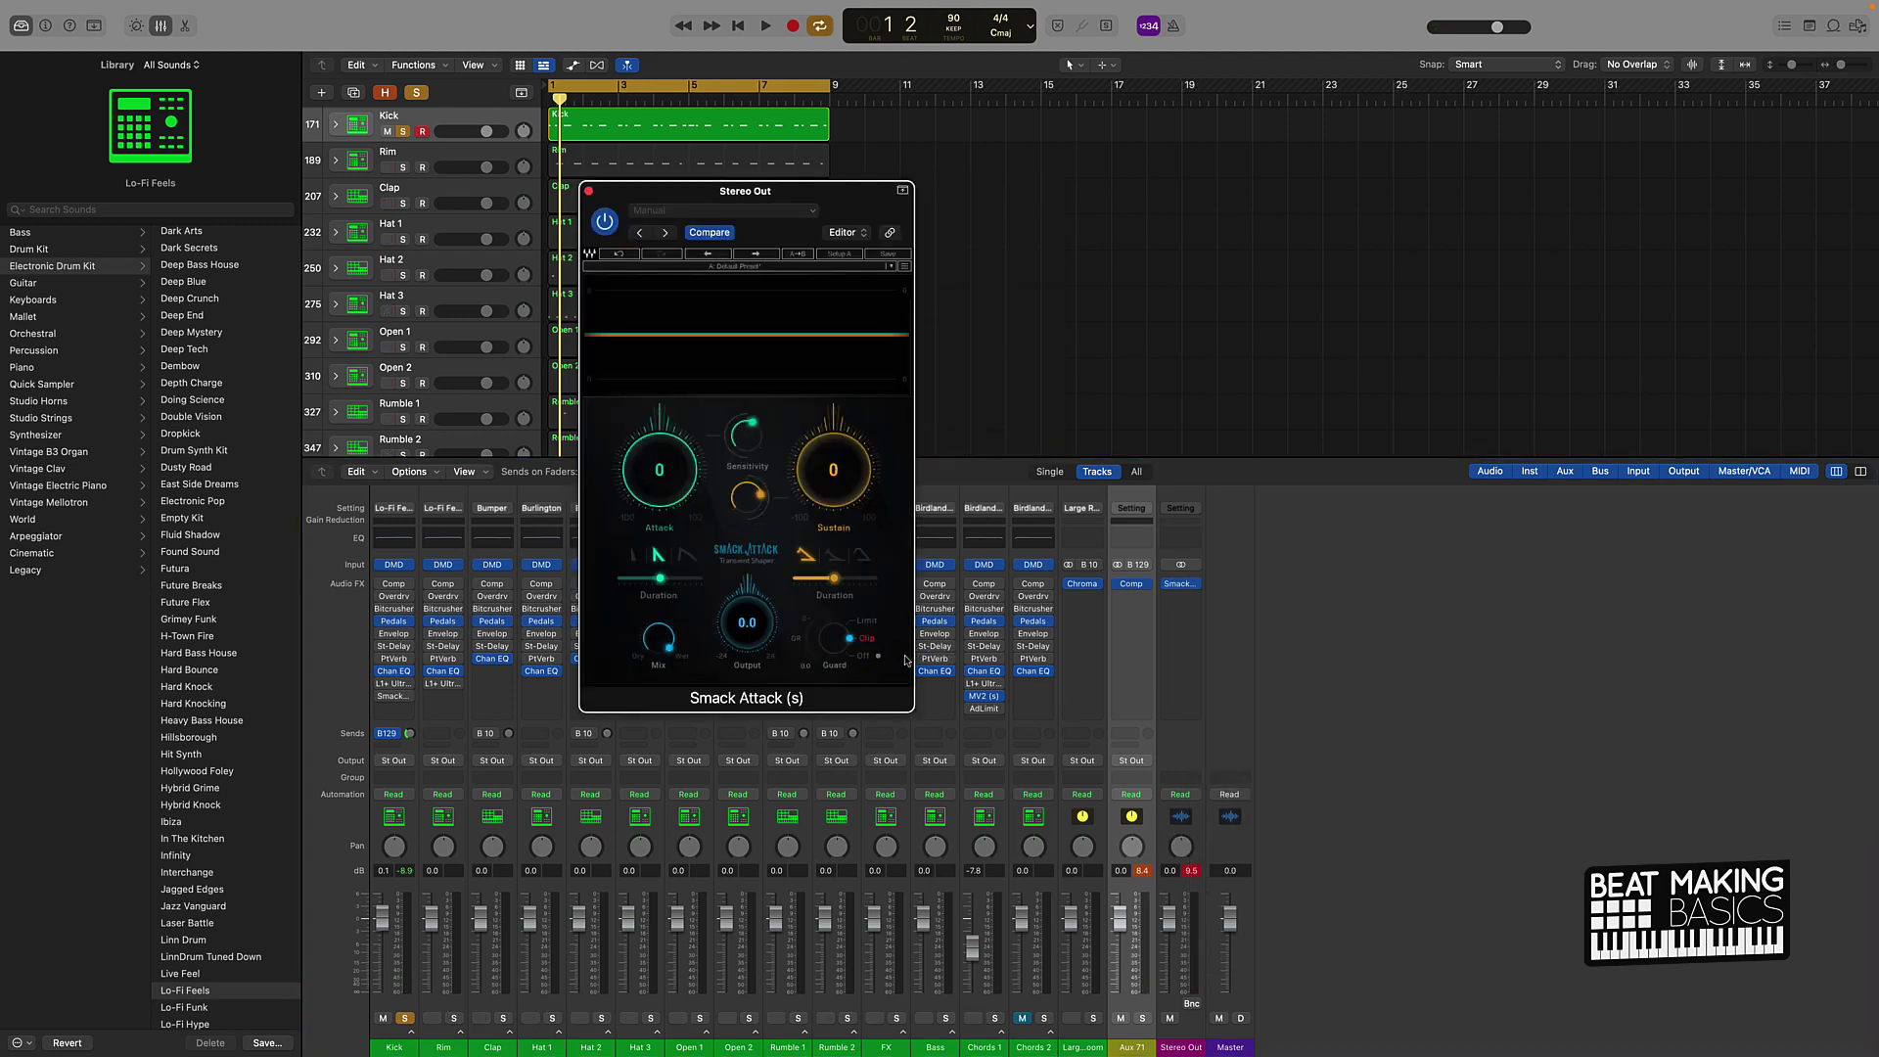
click(1298, 806)
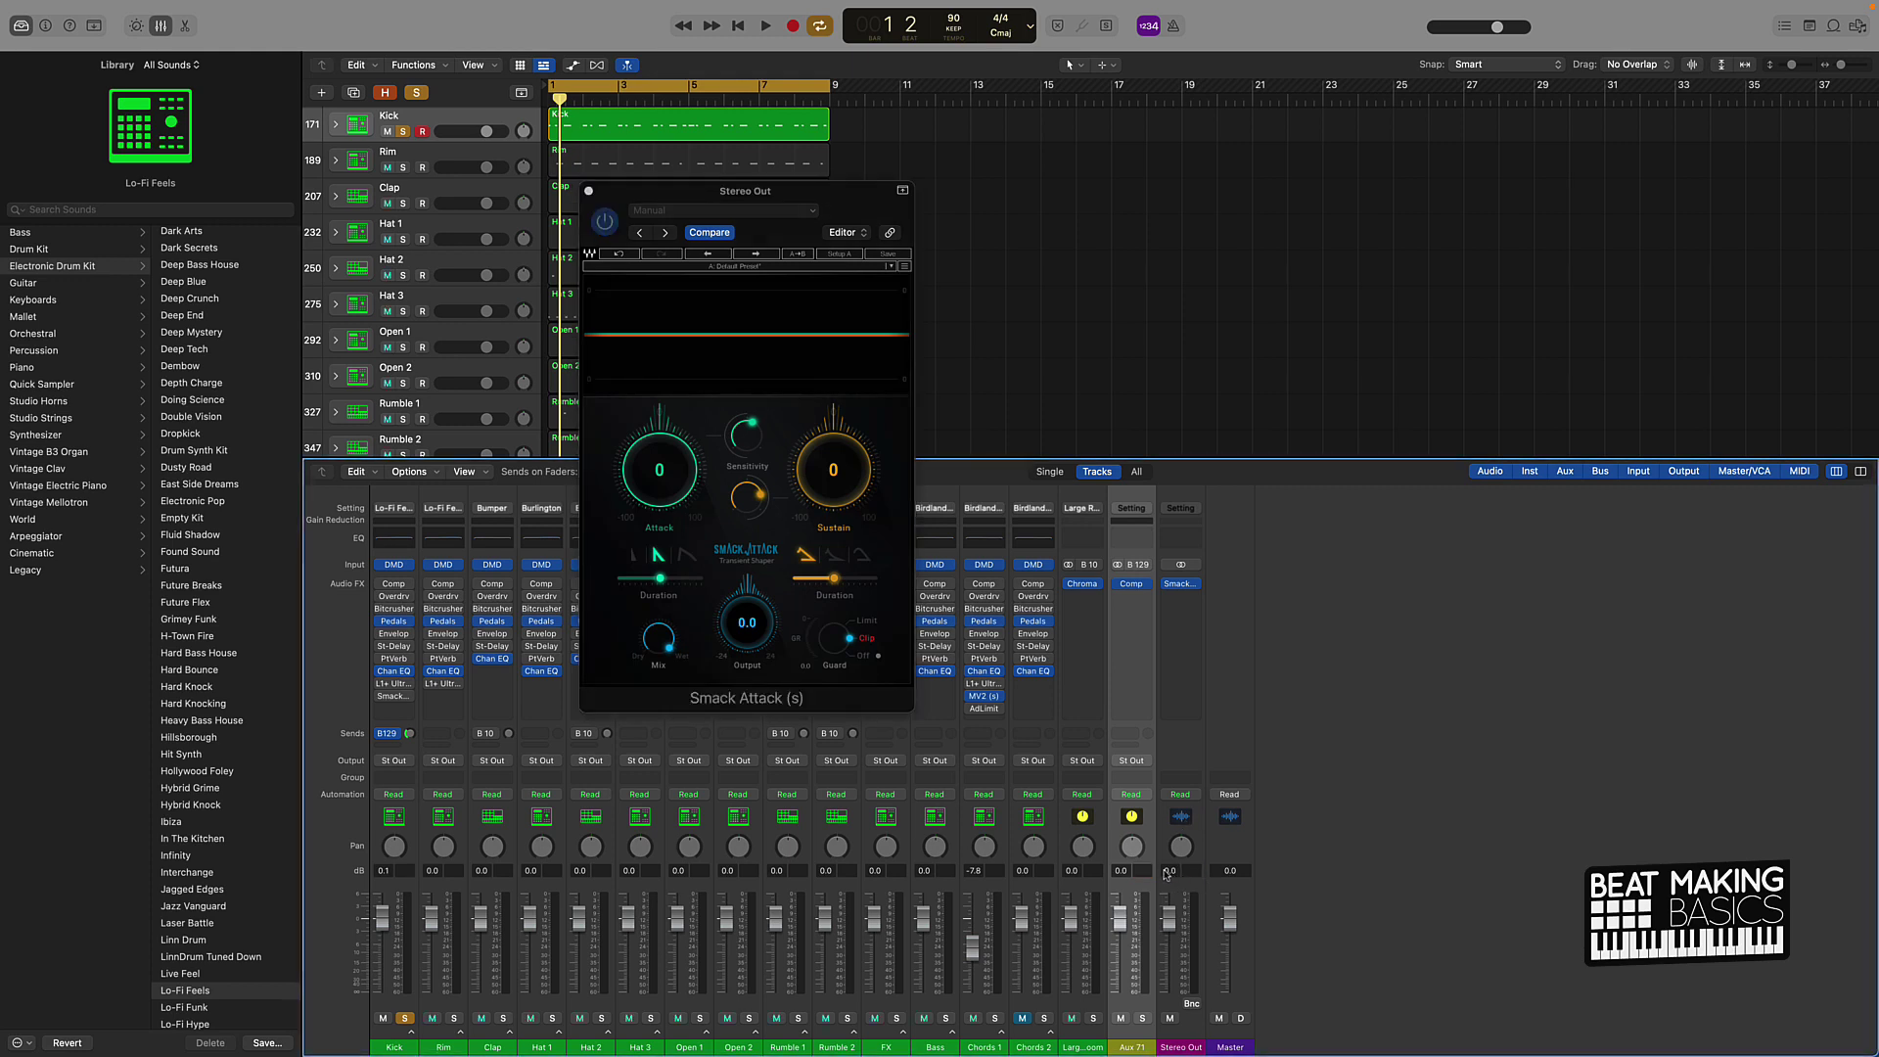
Step: Play the soloed Kick through Smack Attack on Stereo Out to check its level, and close the plug-in window
key(space)
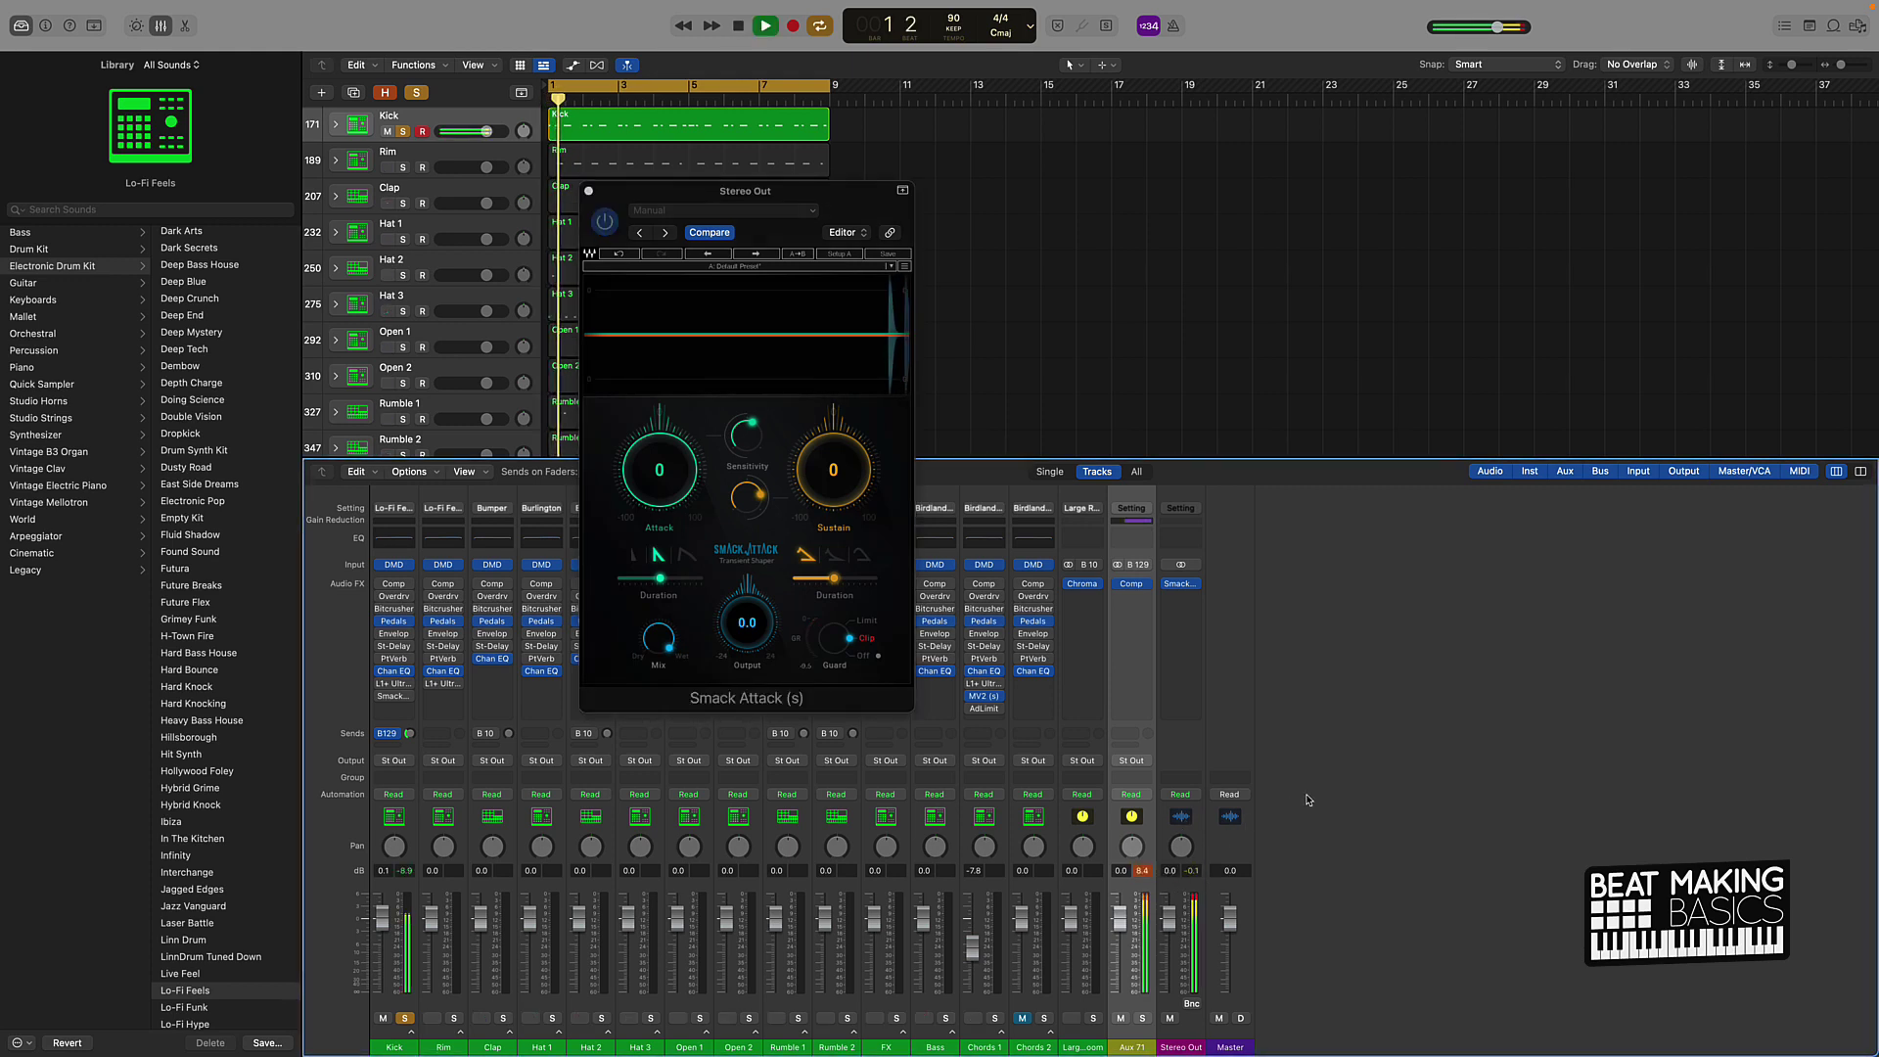
key(space)
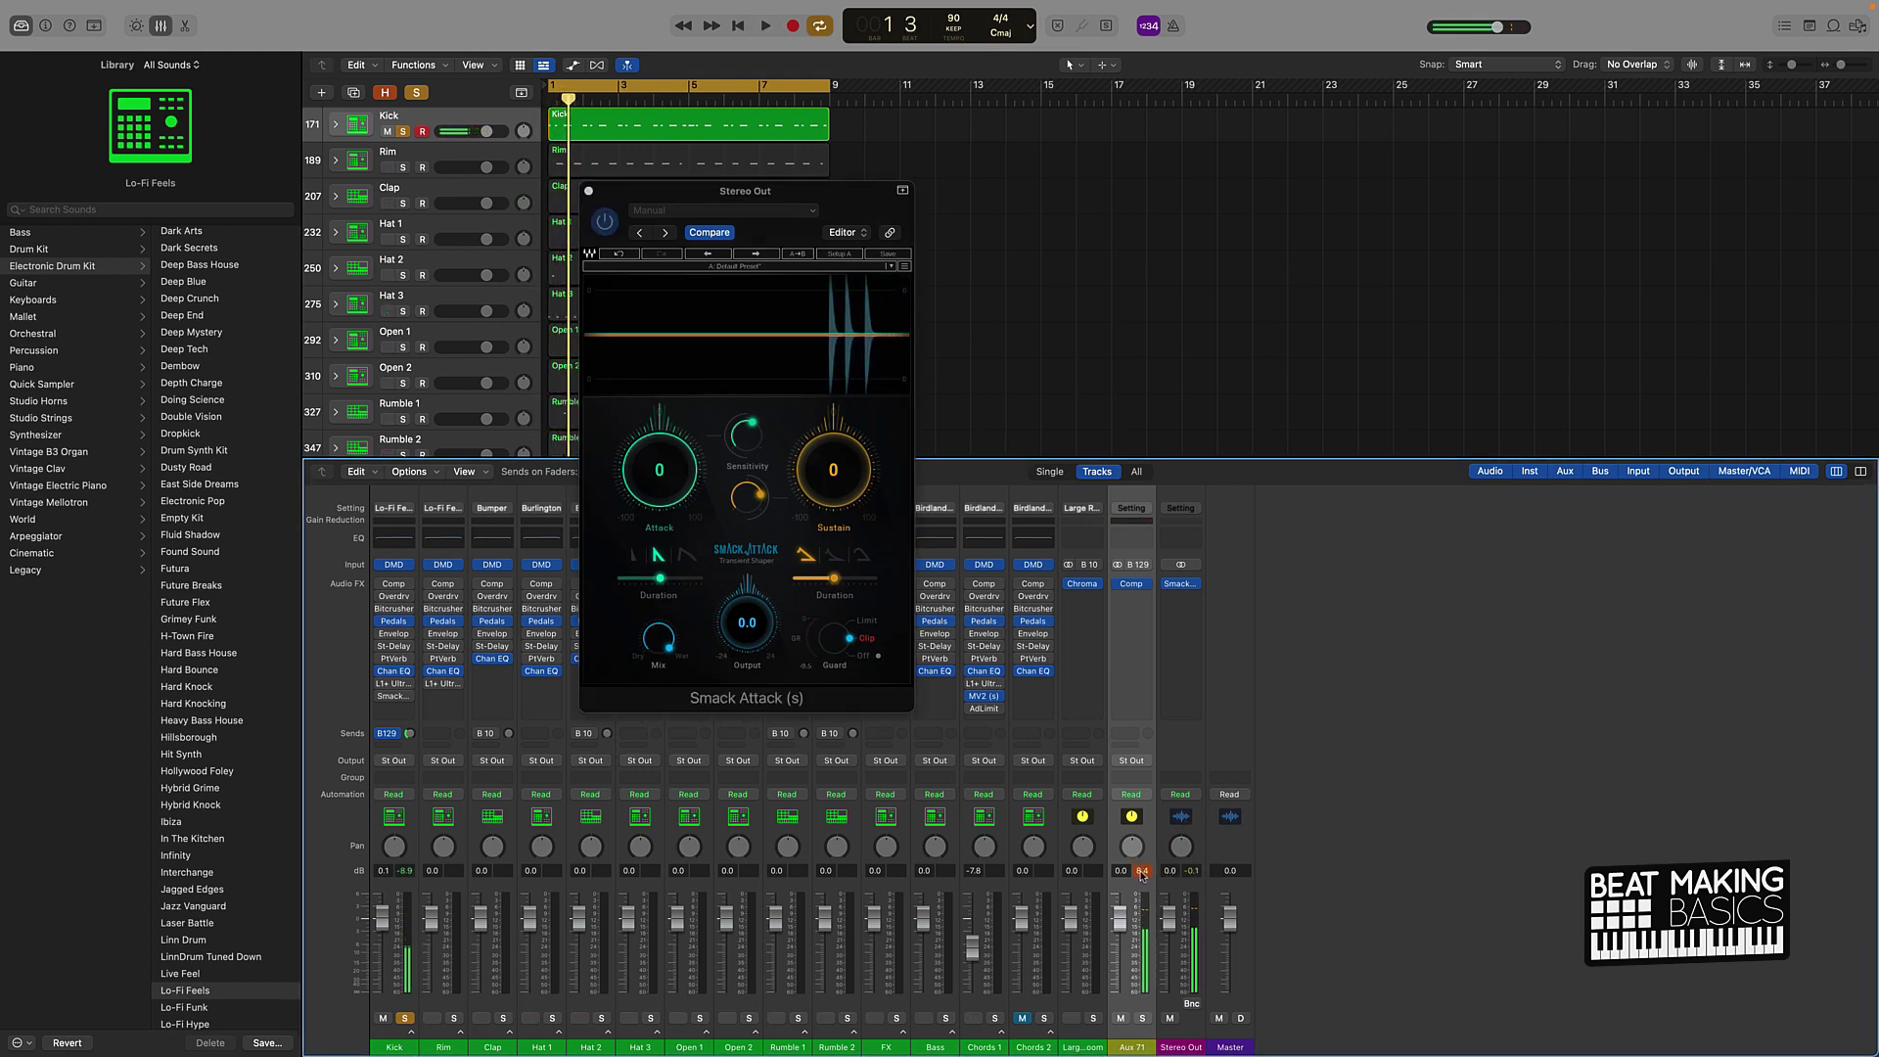
click(588, 191)
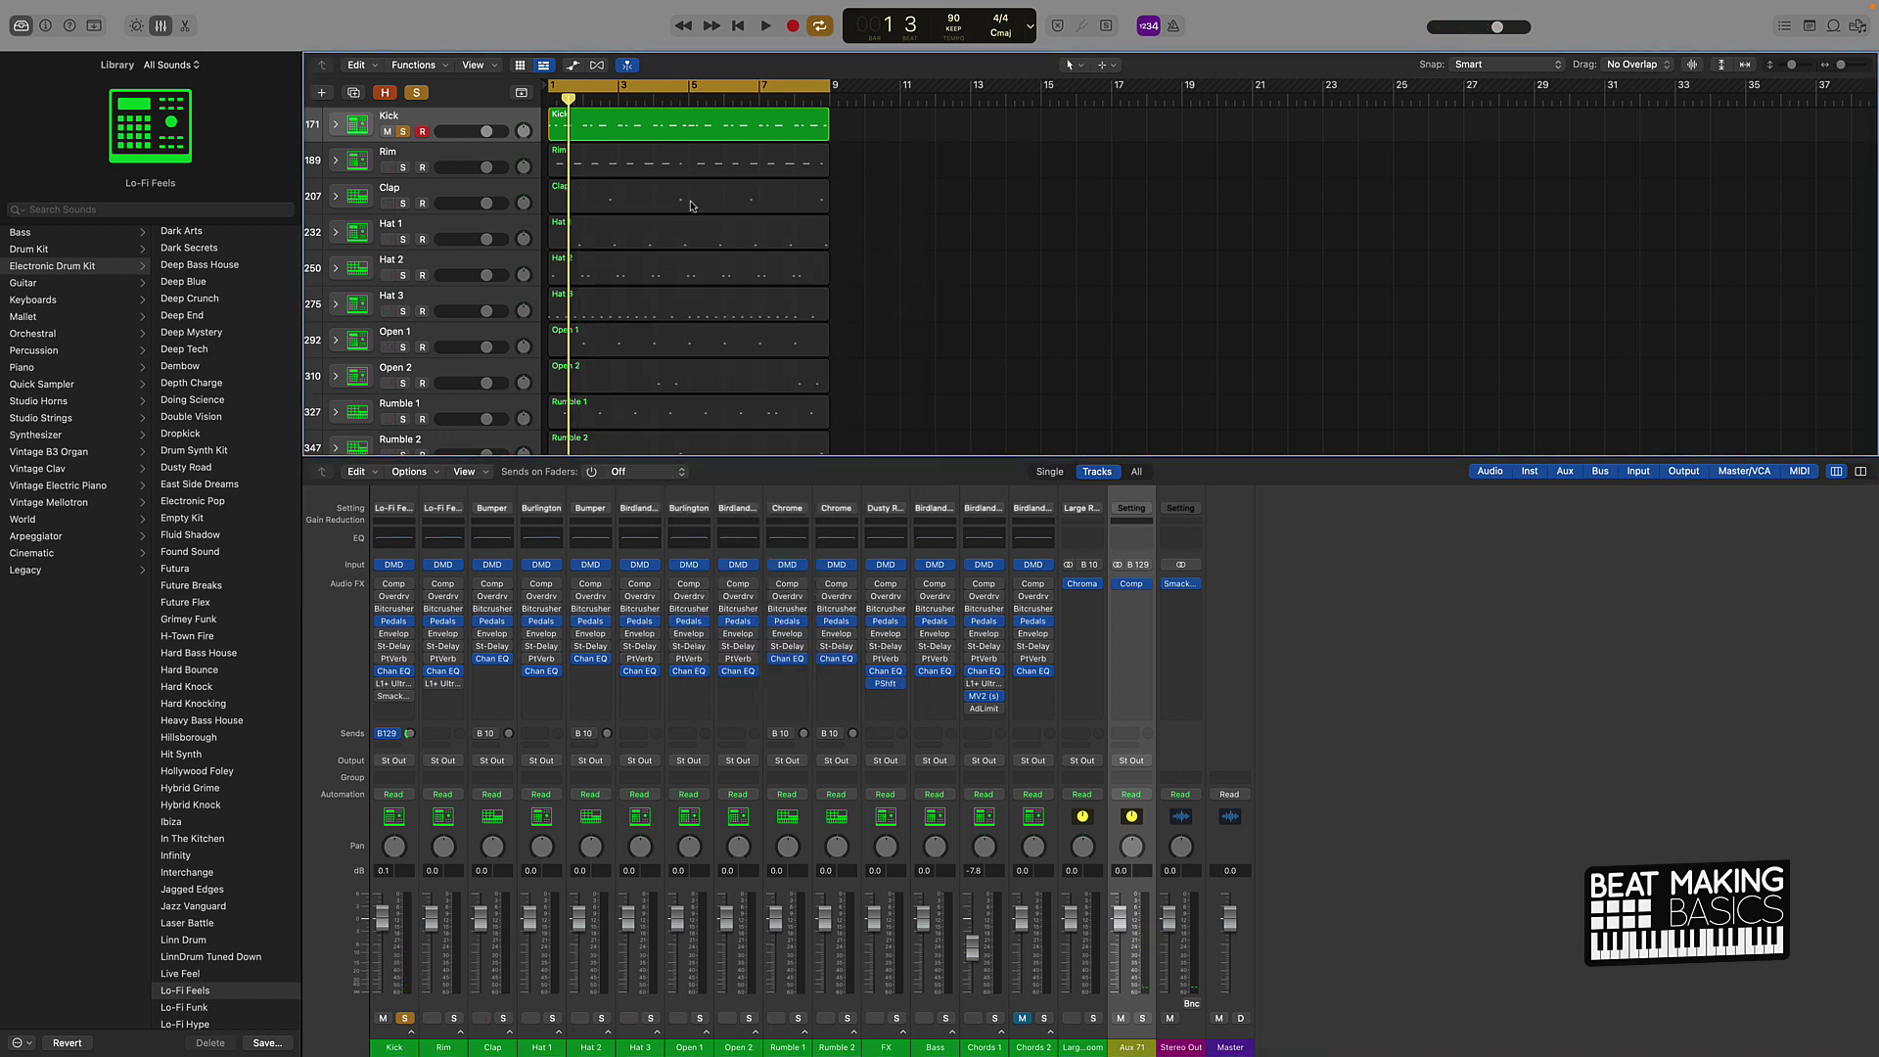